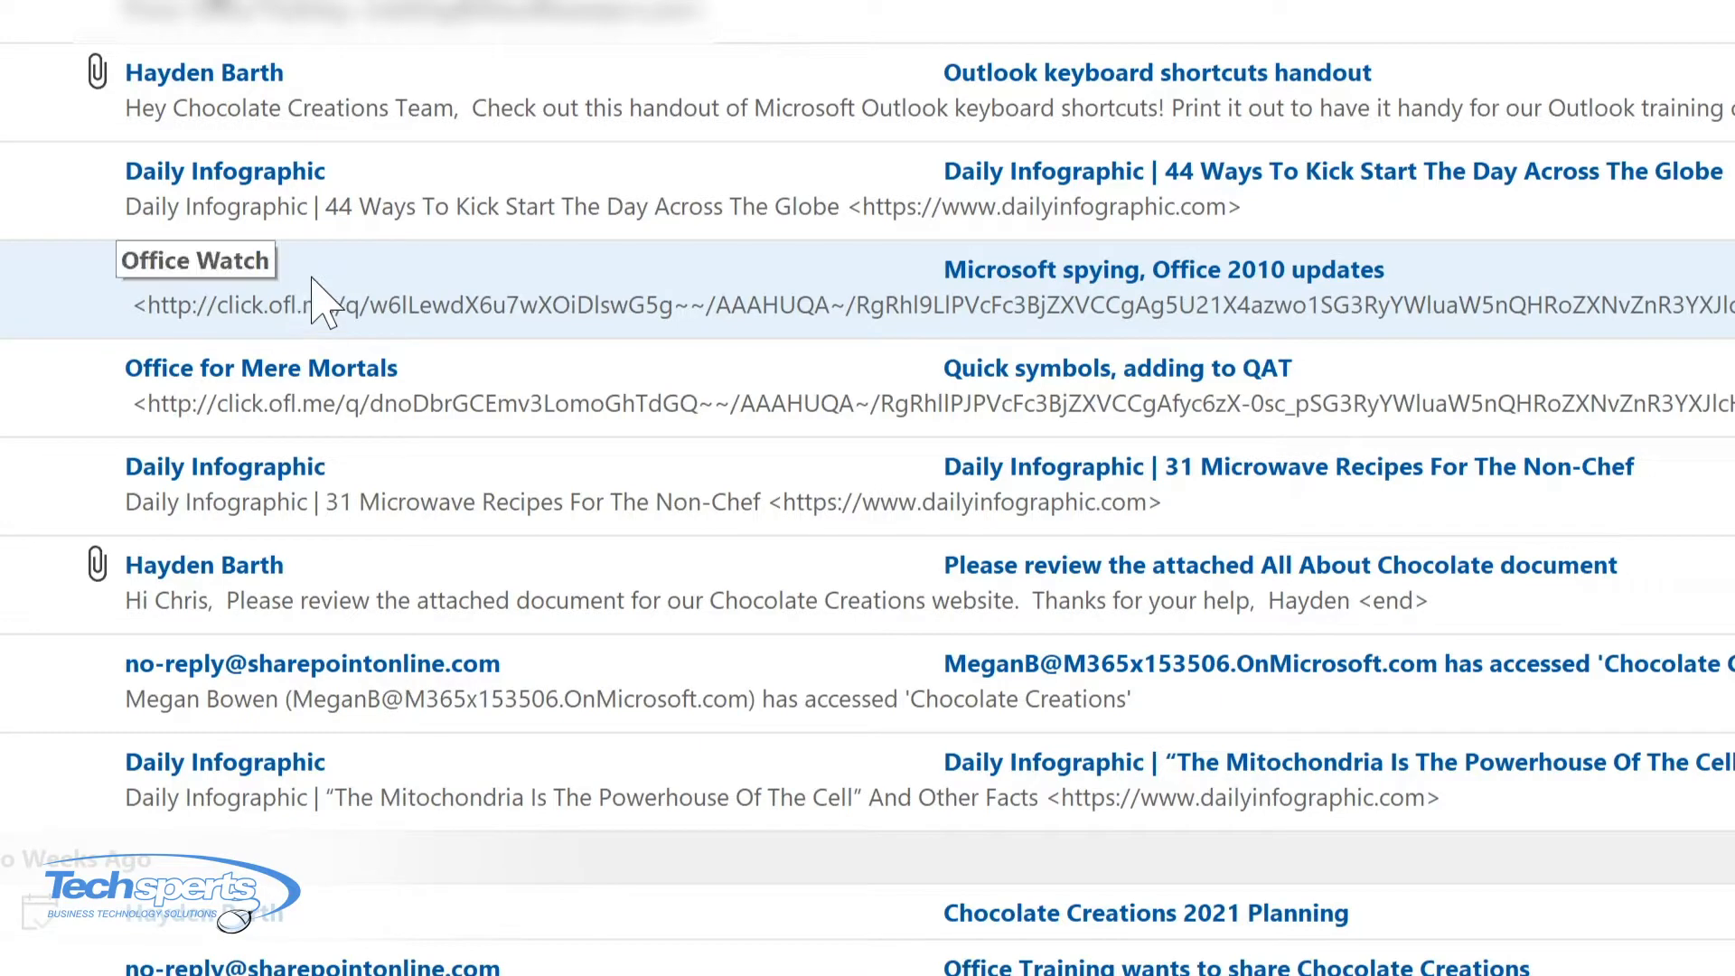
{"action": "right_click", "coordinate": [306, 281]}
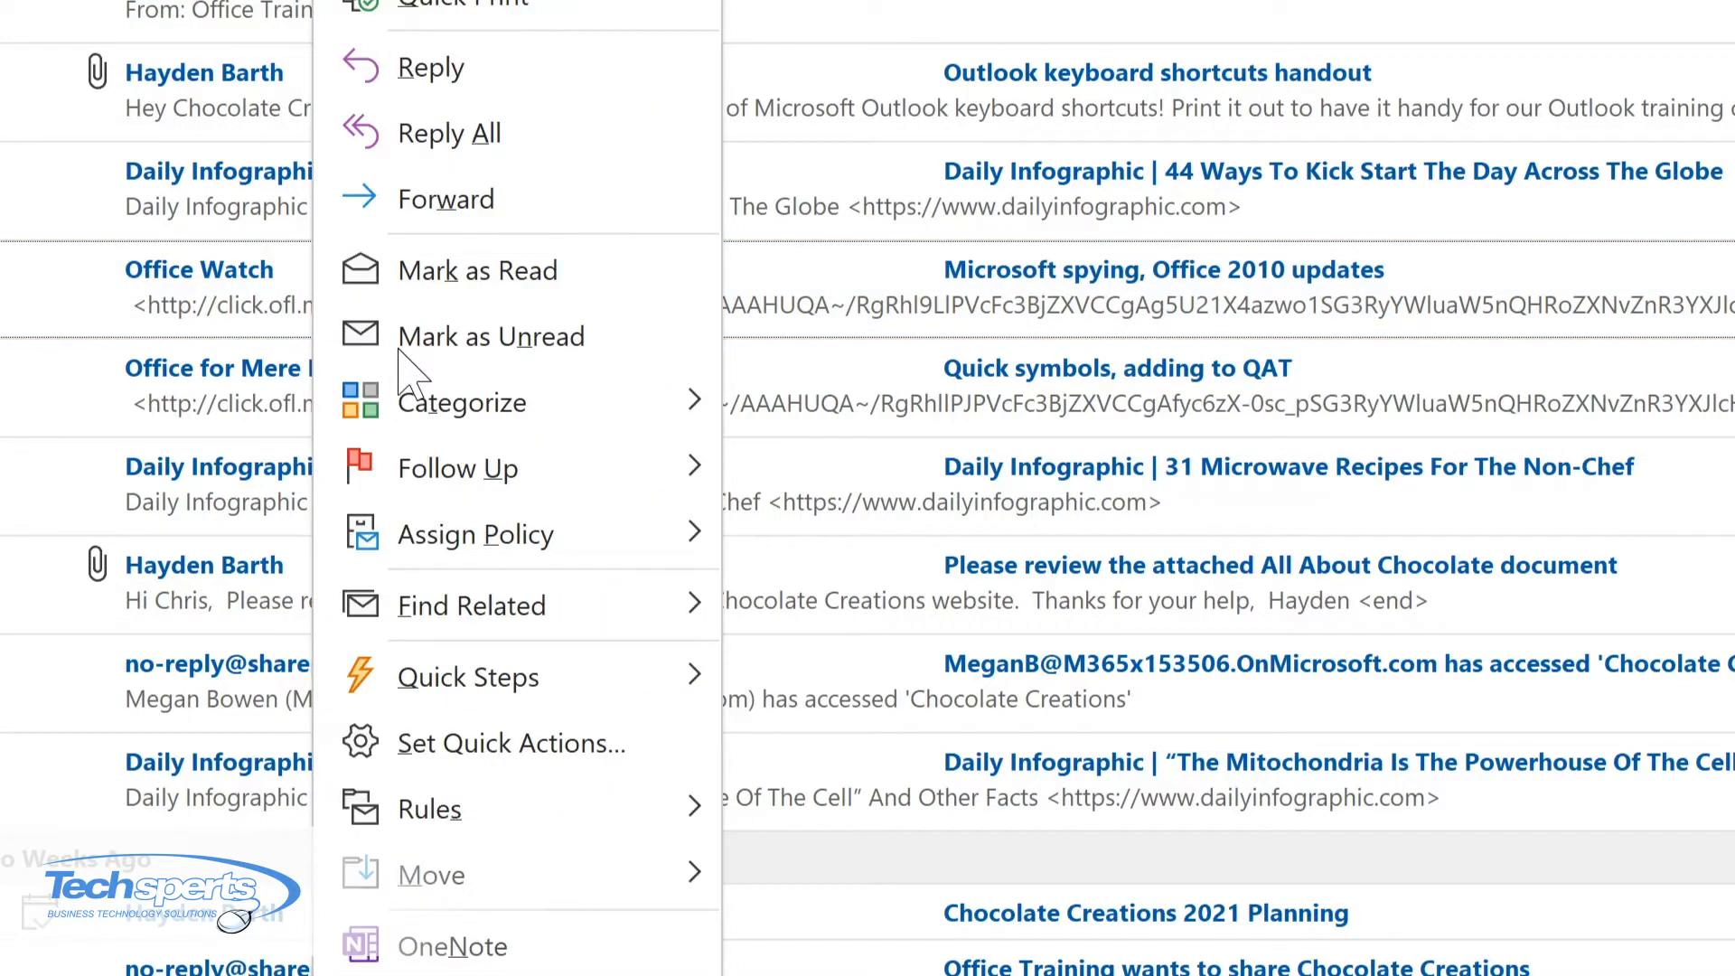
{"action": "mouse_move", "coordinate": [540, 814]}
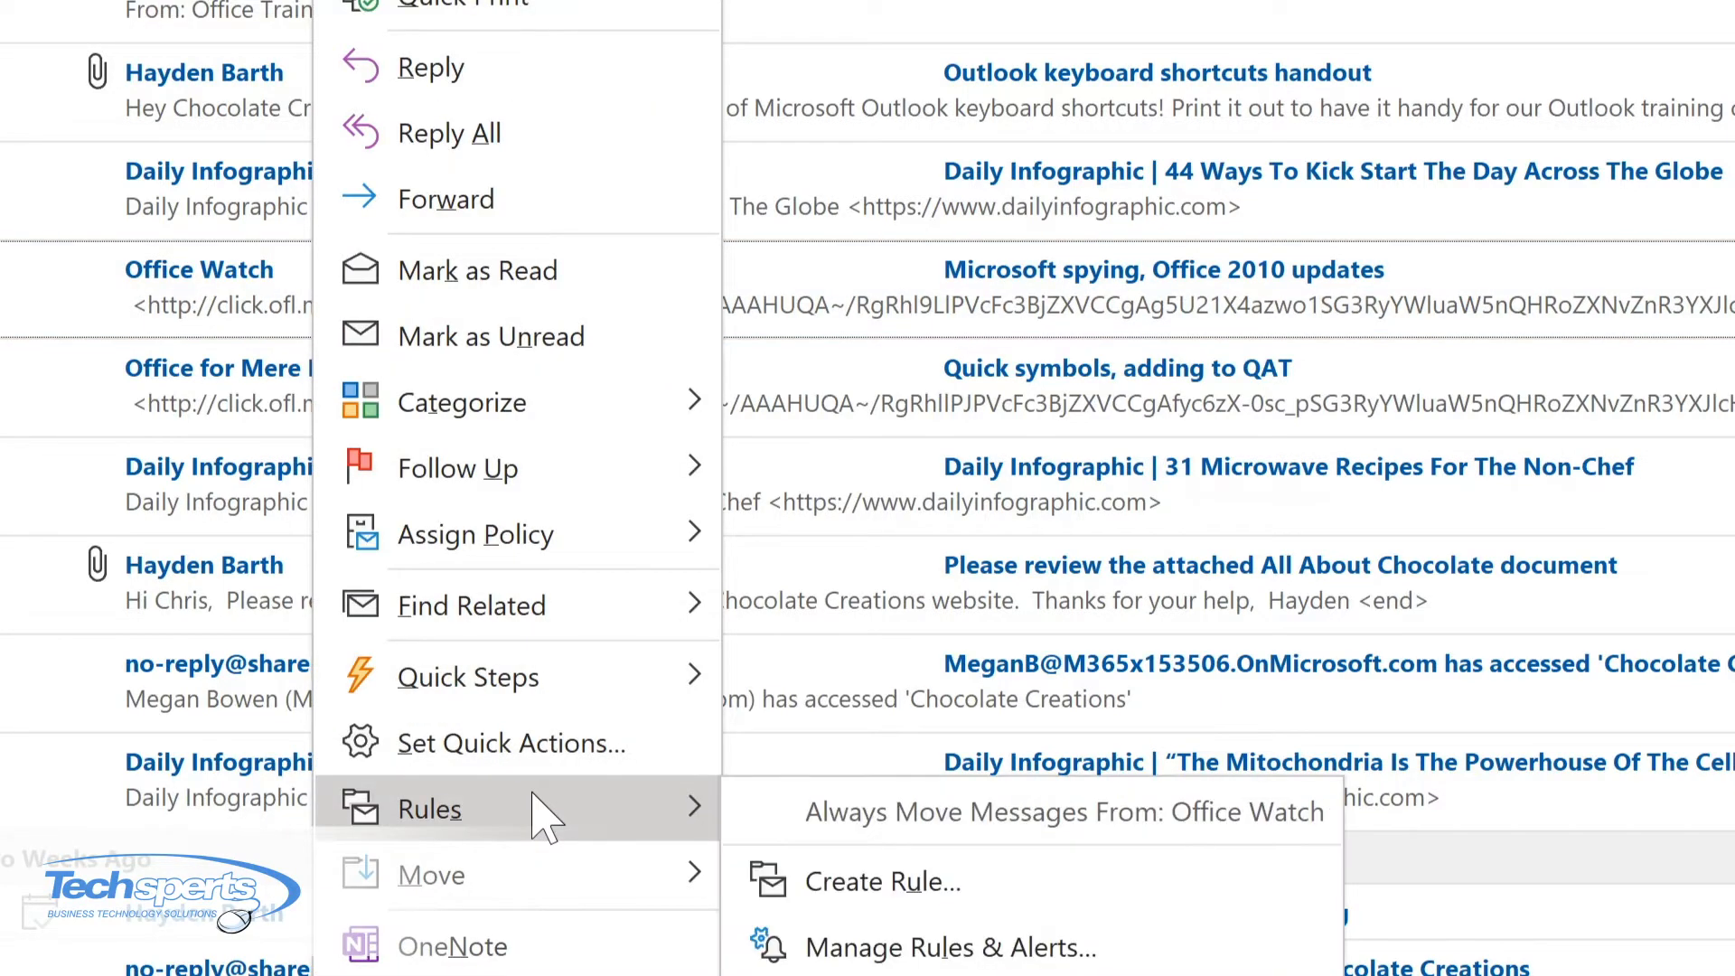
{"action": "left_click", "coordinate": [872, 881]}
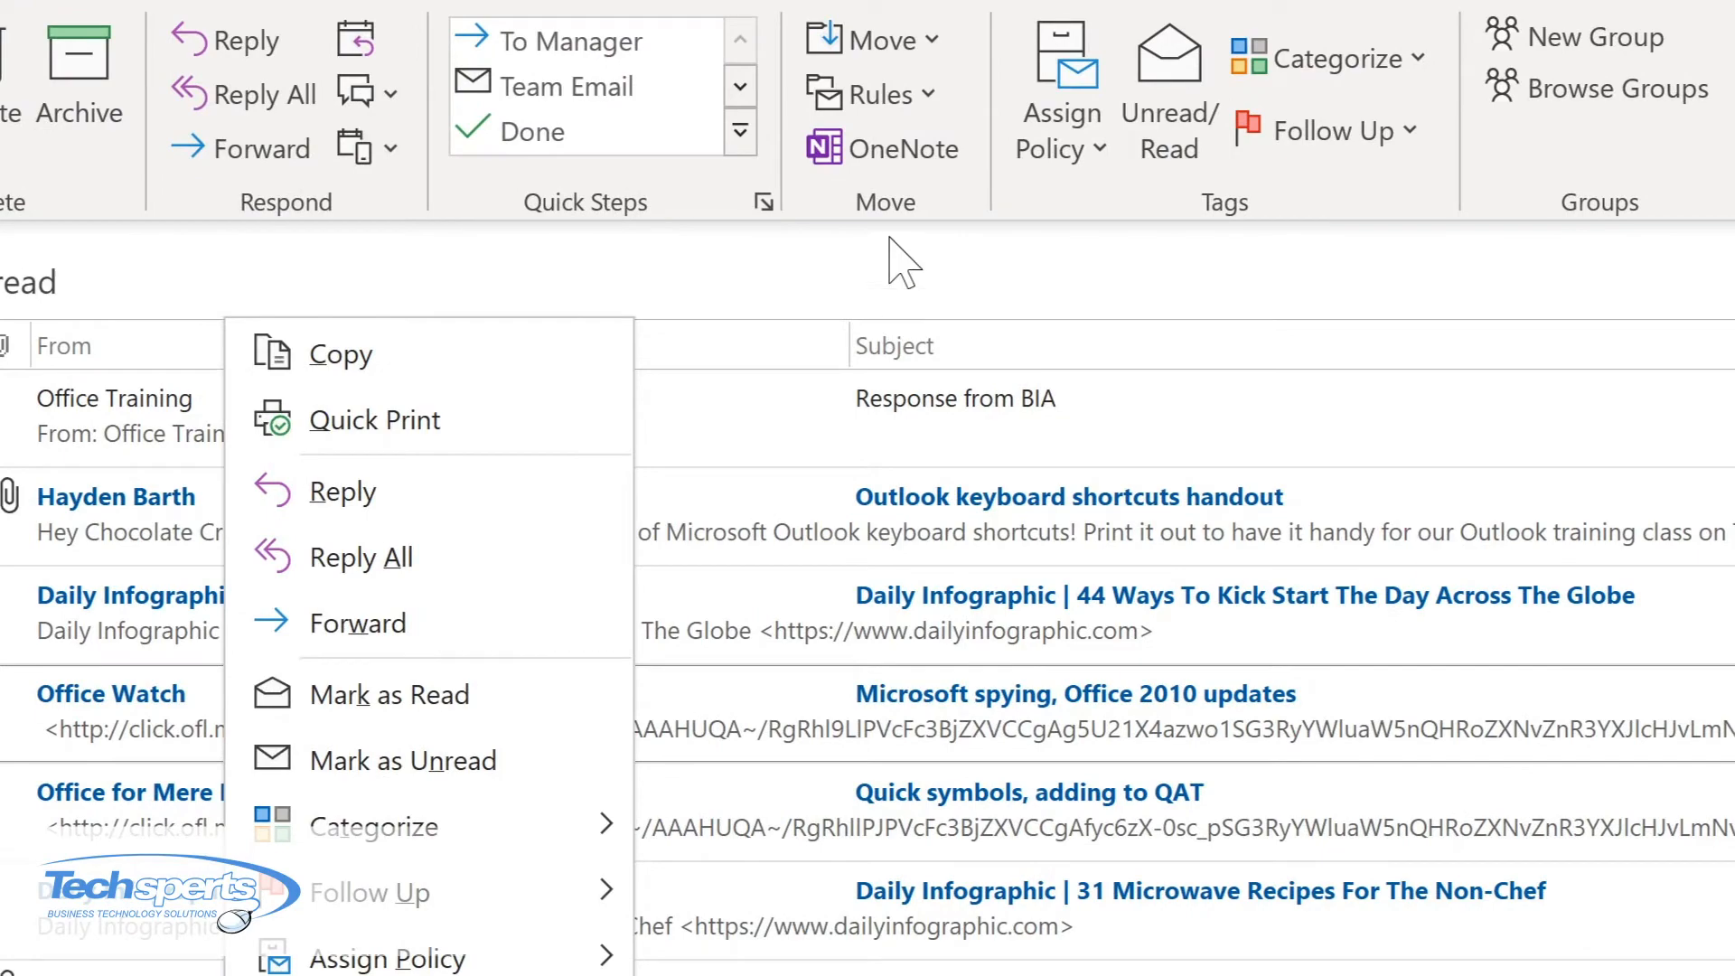
Step: Create a rule from the "Microsoft spying, Office 2010 updates" message that moves mail from Office Watch to the Tech Newsletters folder
{"action": "left_click", "coordinate": [920, 102]}
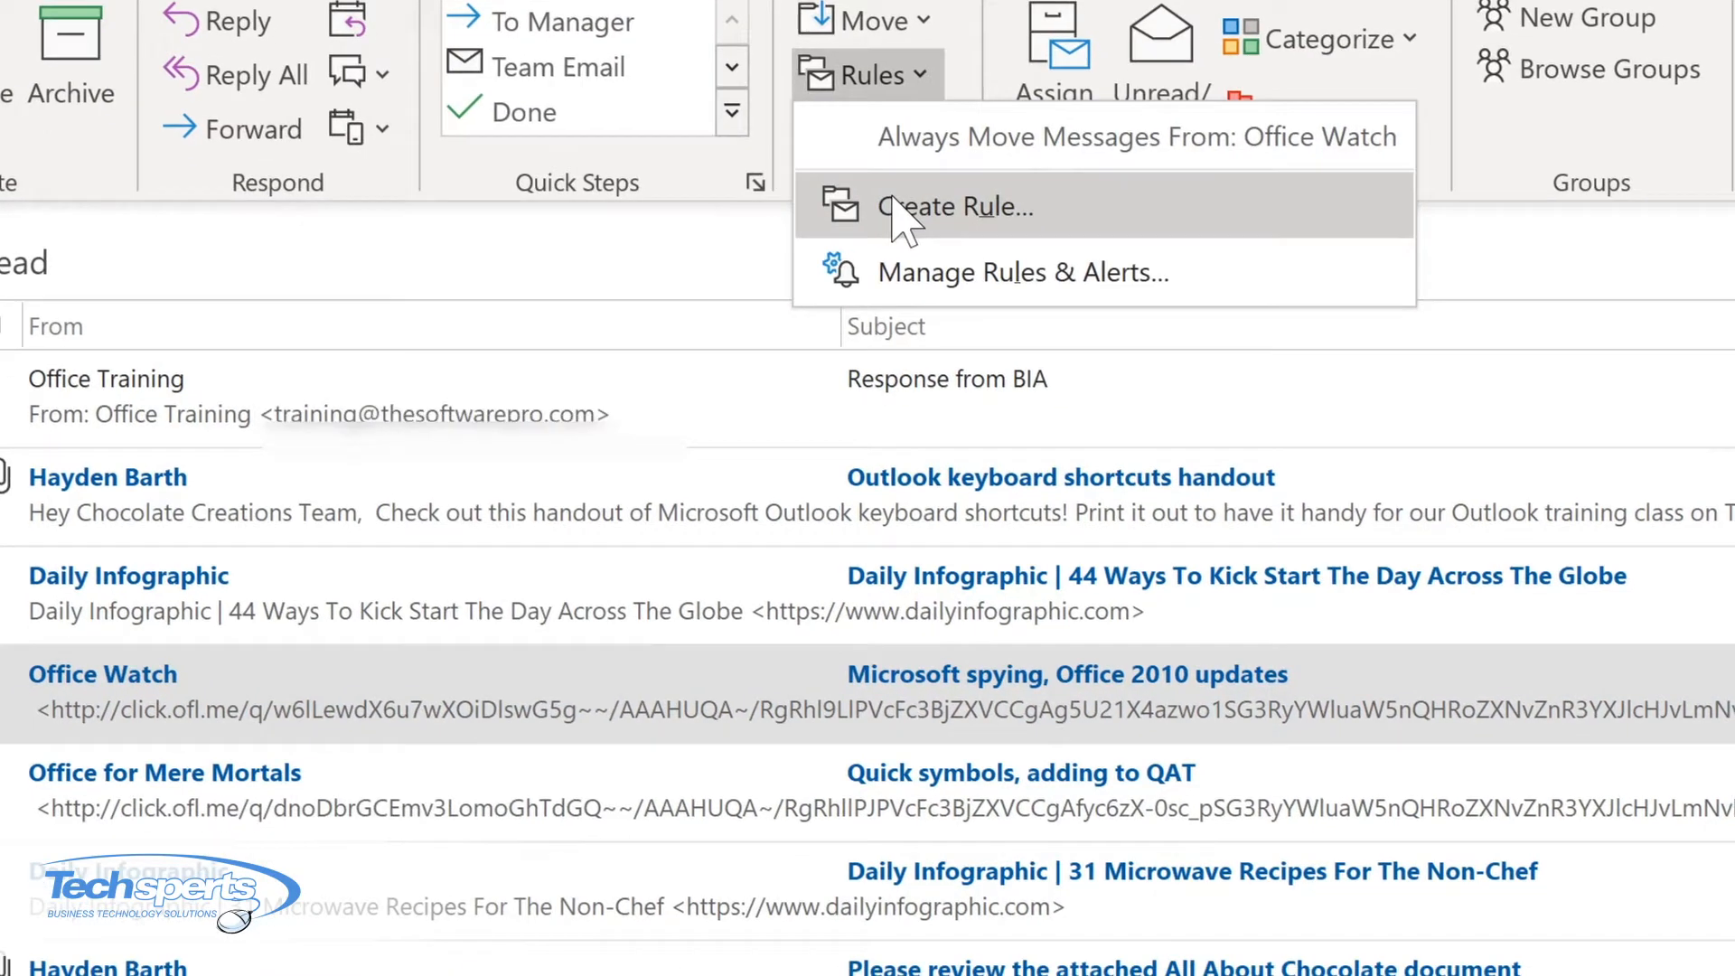
{"action": "left_click", "coordinate": [895, 226]}
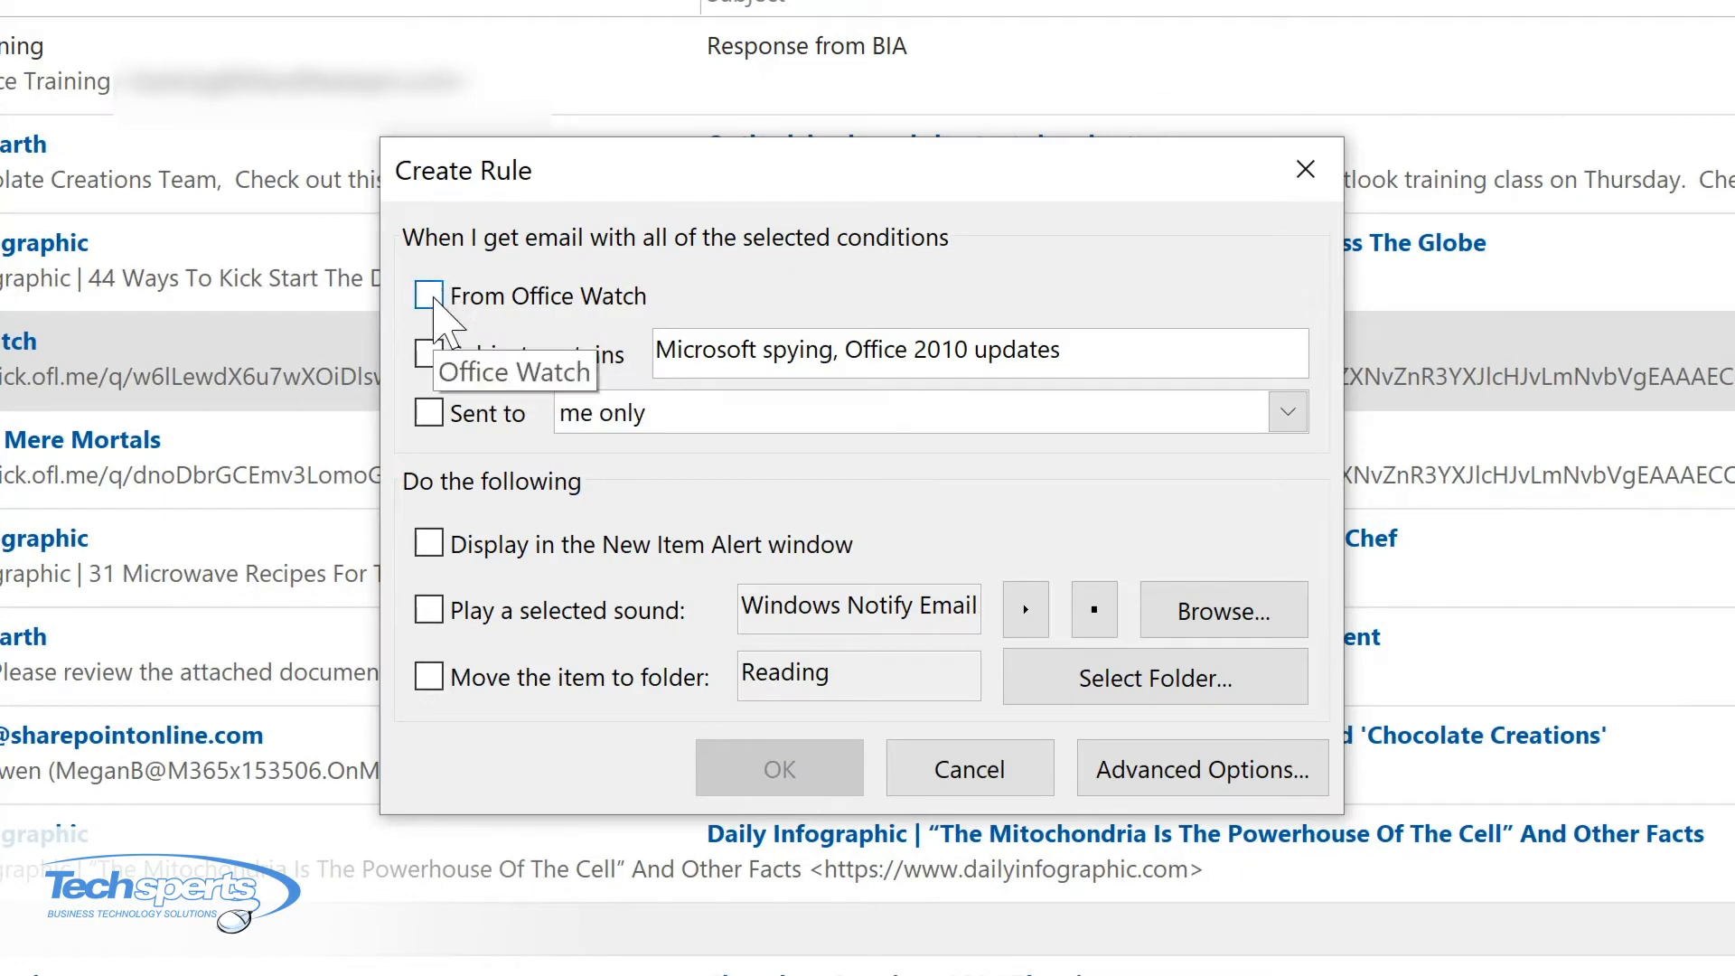
{"action": "left_click", "coordinate": [431, 298]}
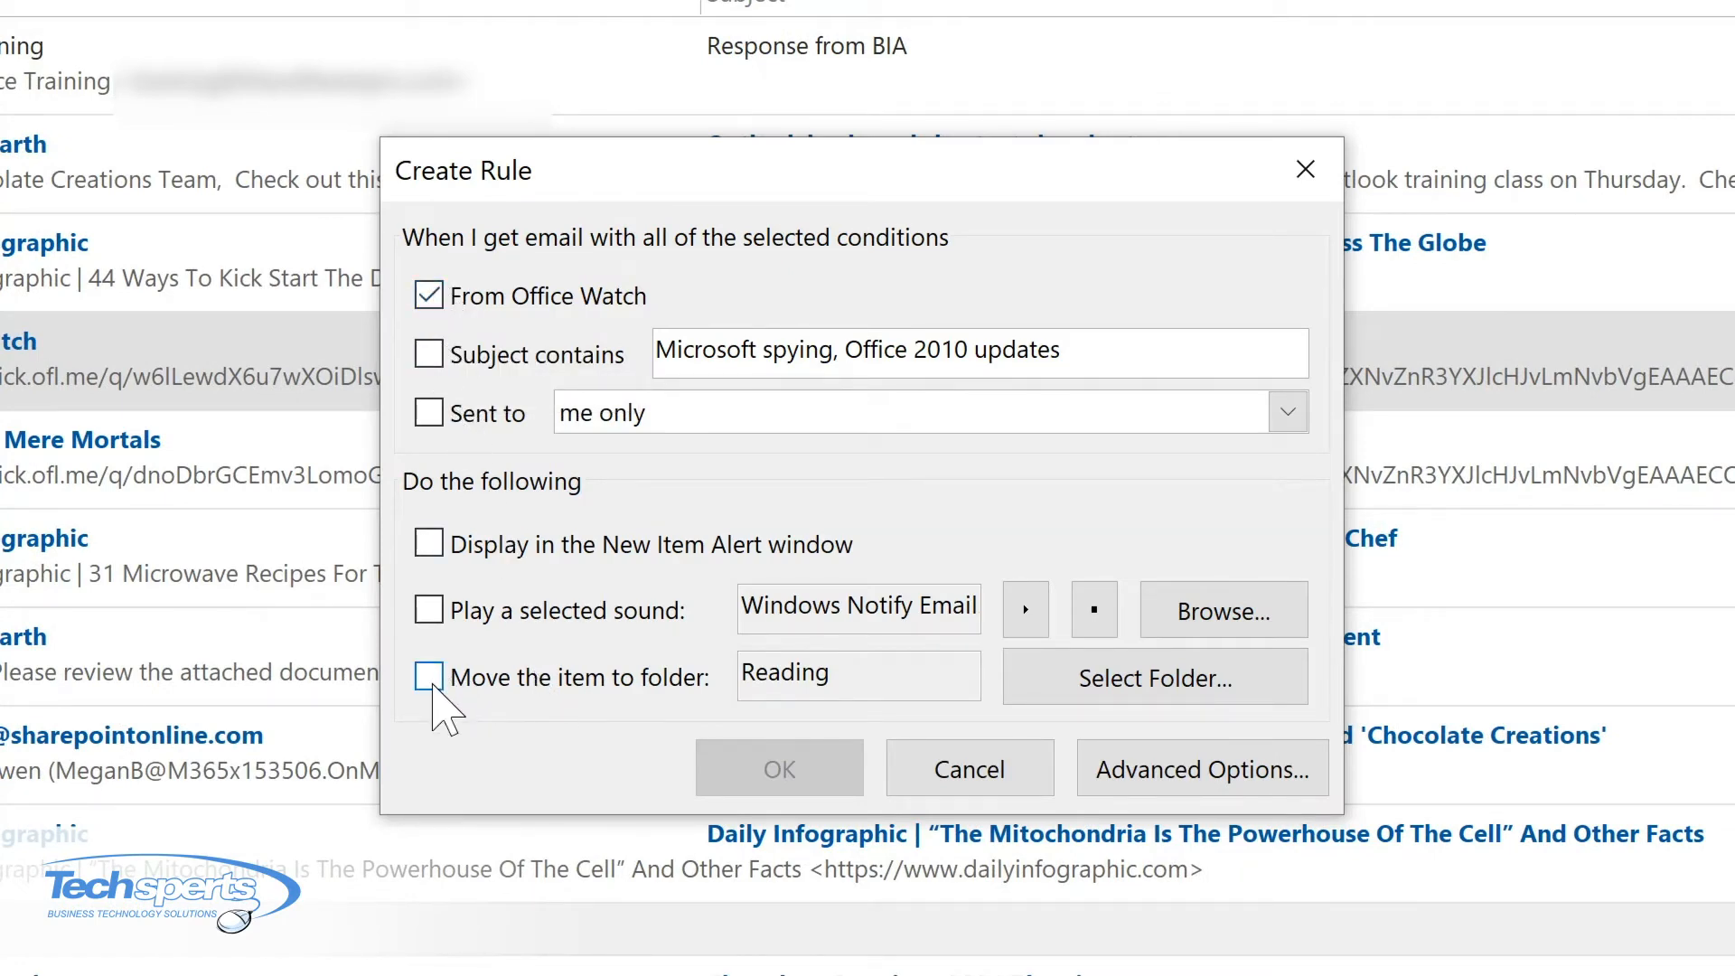
{"action": "left_click", "coordinate": [431, 683]}
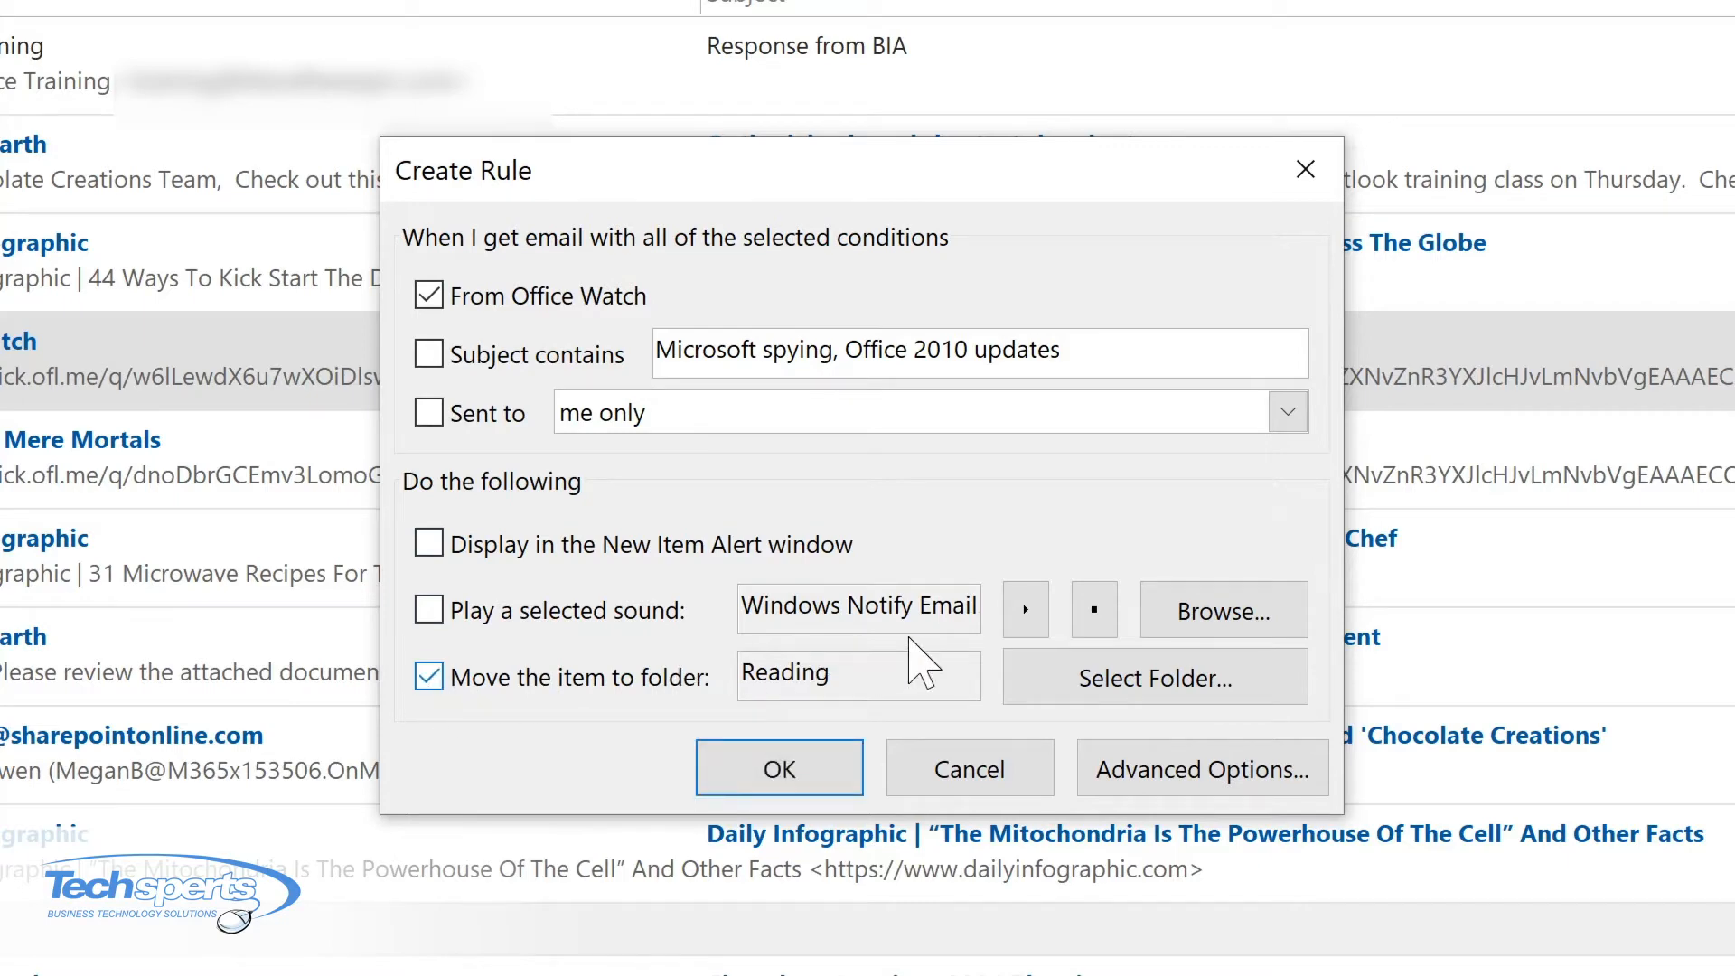
{"action": "left_click", "coordinate": [1101, 678]}
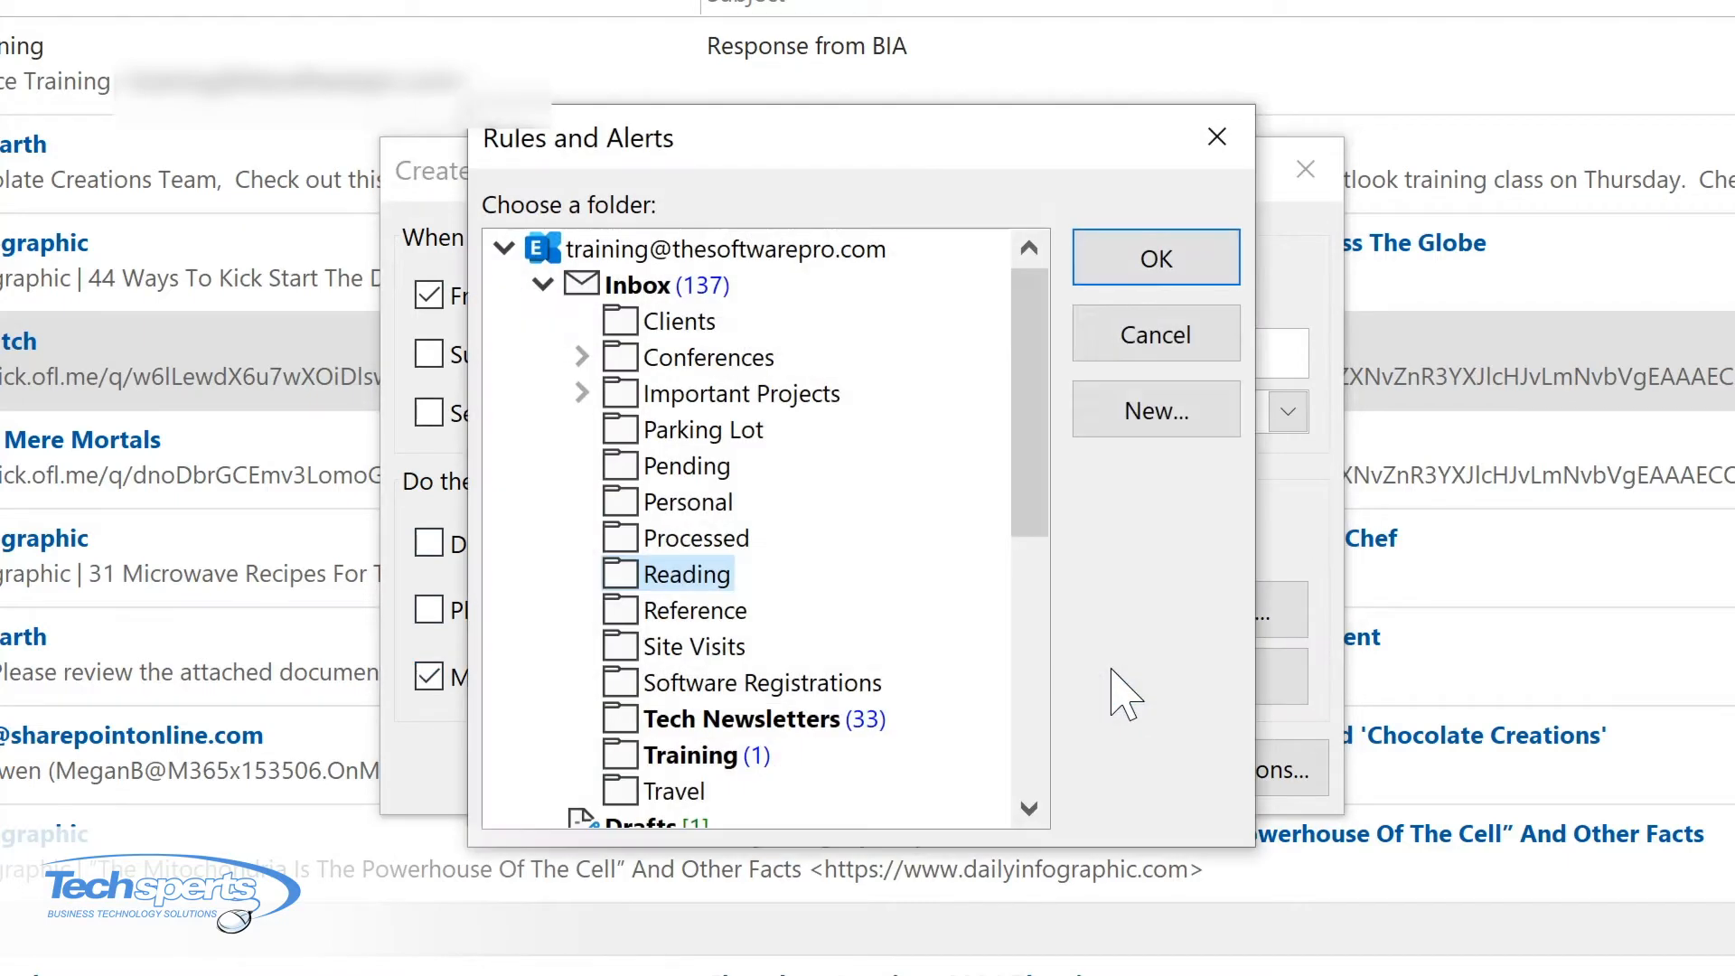
{"action": "left_click", "coordinate": [692, 721]}
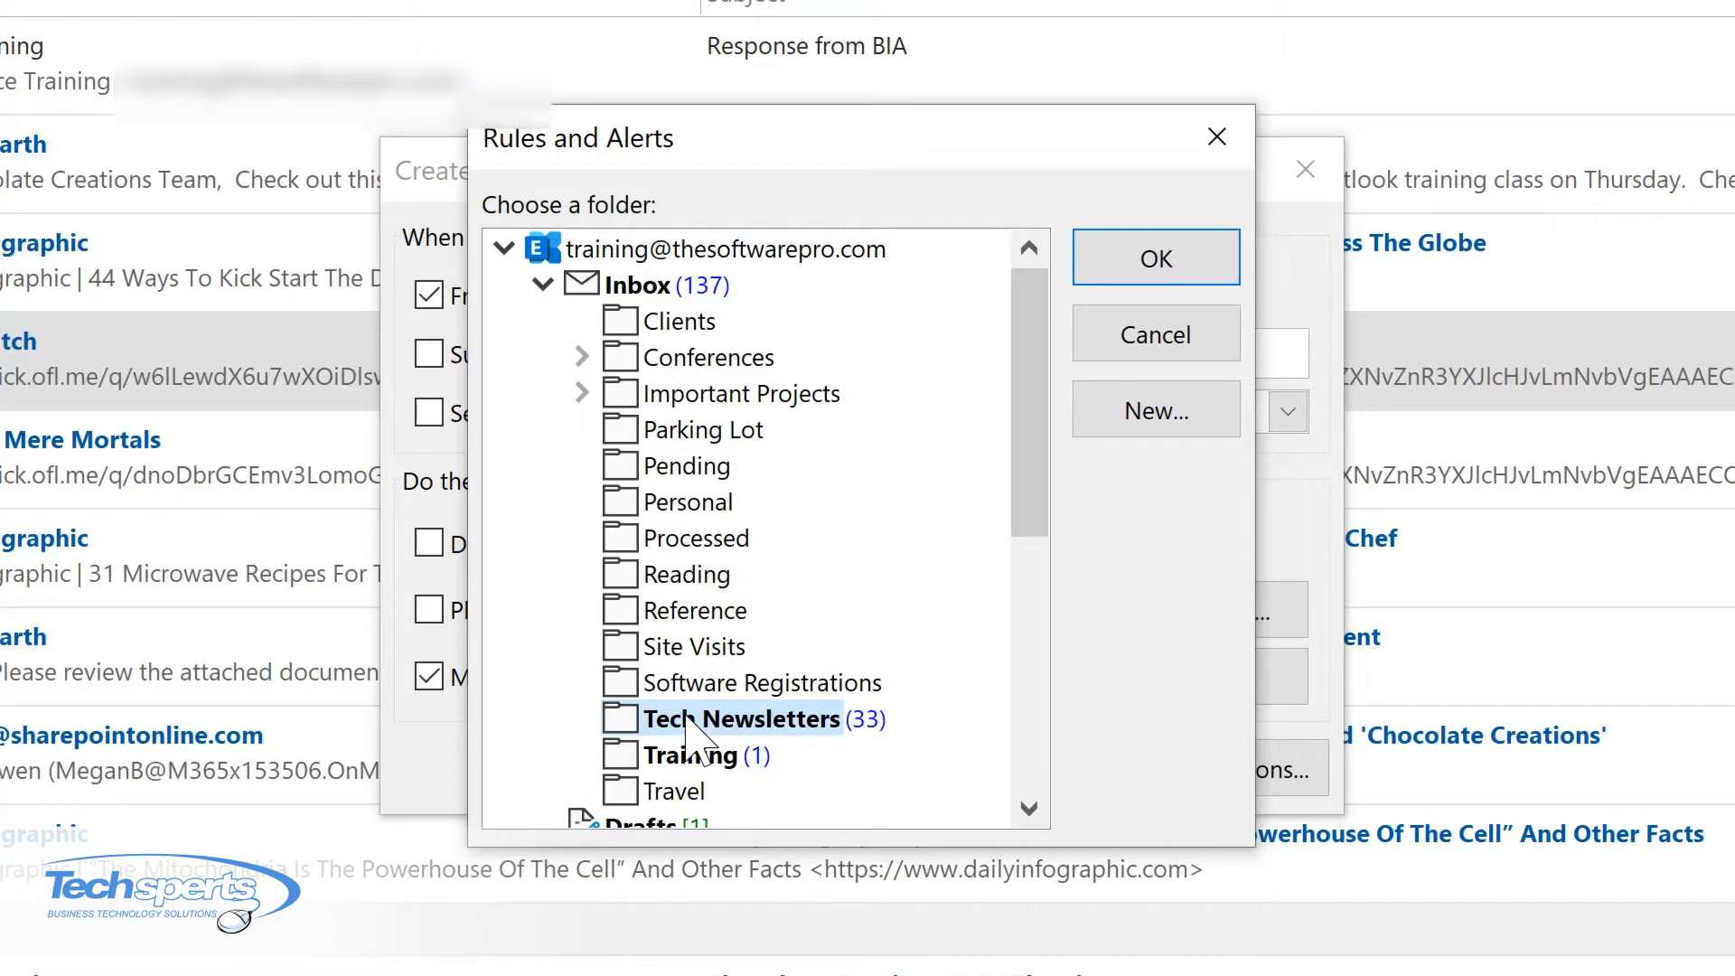
{"action": "left_click", "coordinate": [1231, 278]}
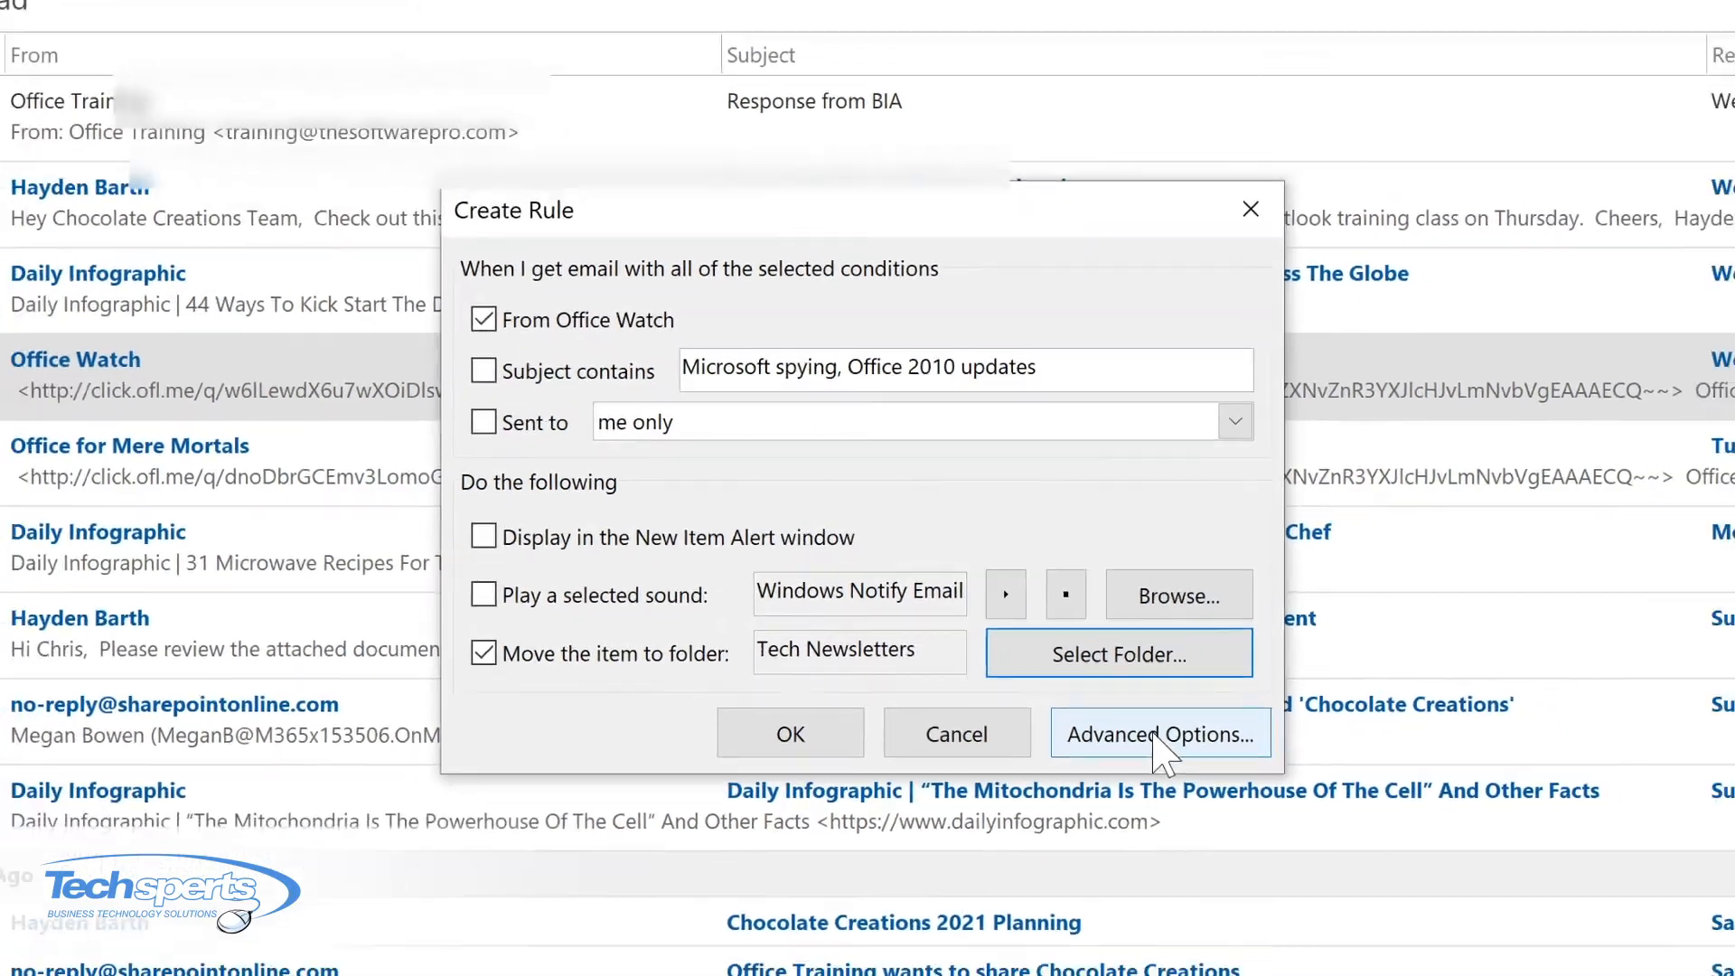
Step: Go through the rule's advanced options without adding conditions, actions or exceptions, set it to run on existing Inbox messages, and finish it
{"action": "left_click", "coordinate": [1184, 766]}
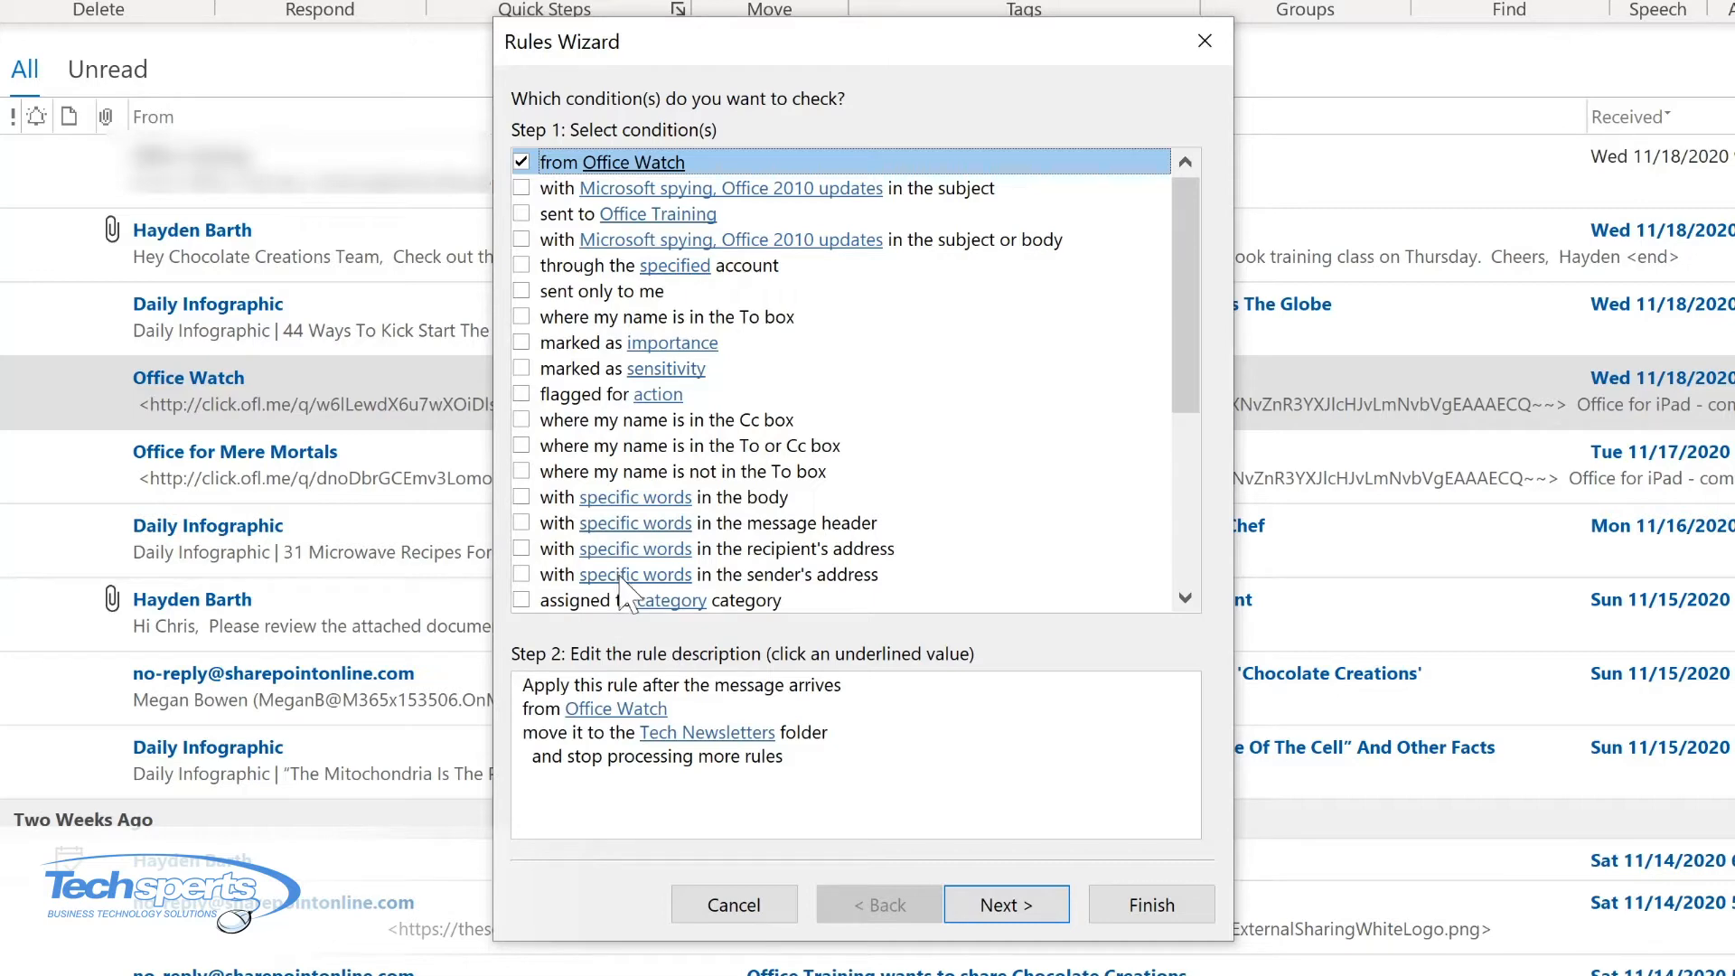
{"action": "left_click", "coordinate": [998, 904]}
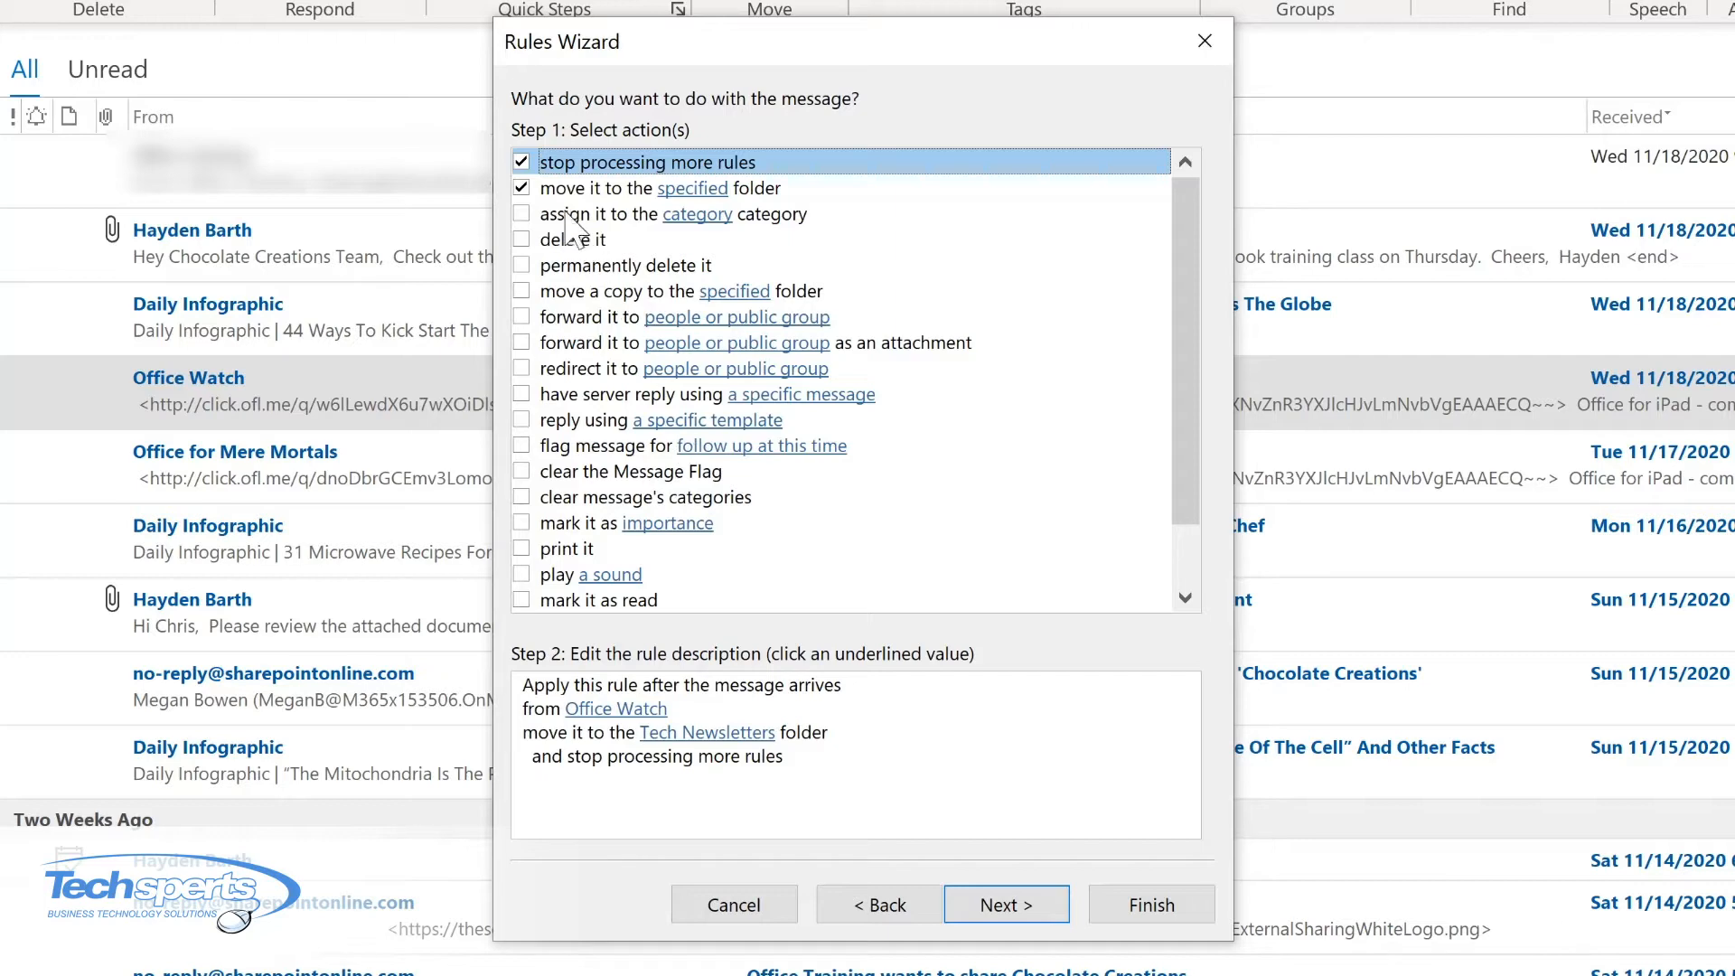
{"action": "left_click", "coordinate": [996, 907]}
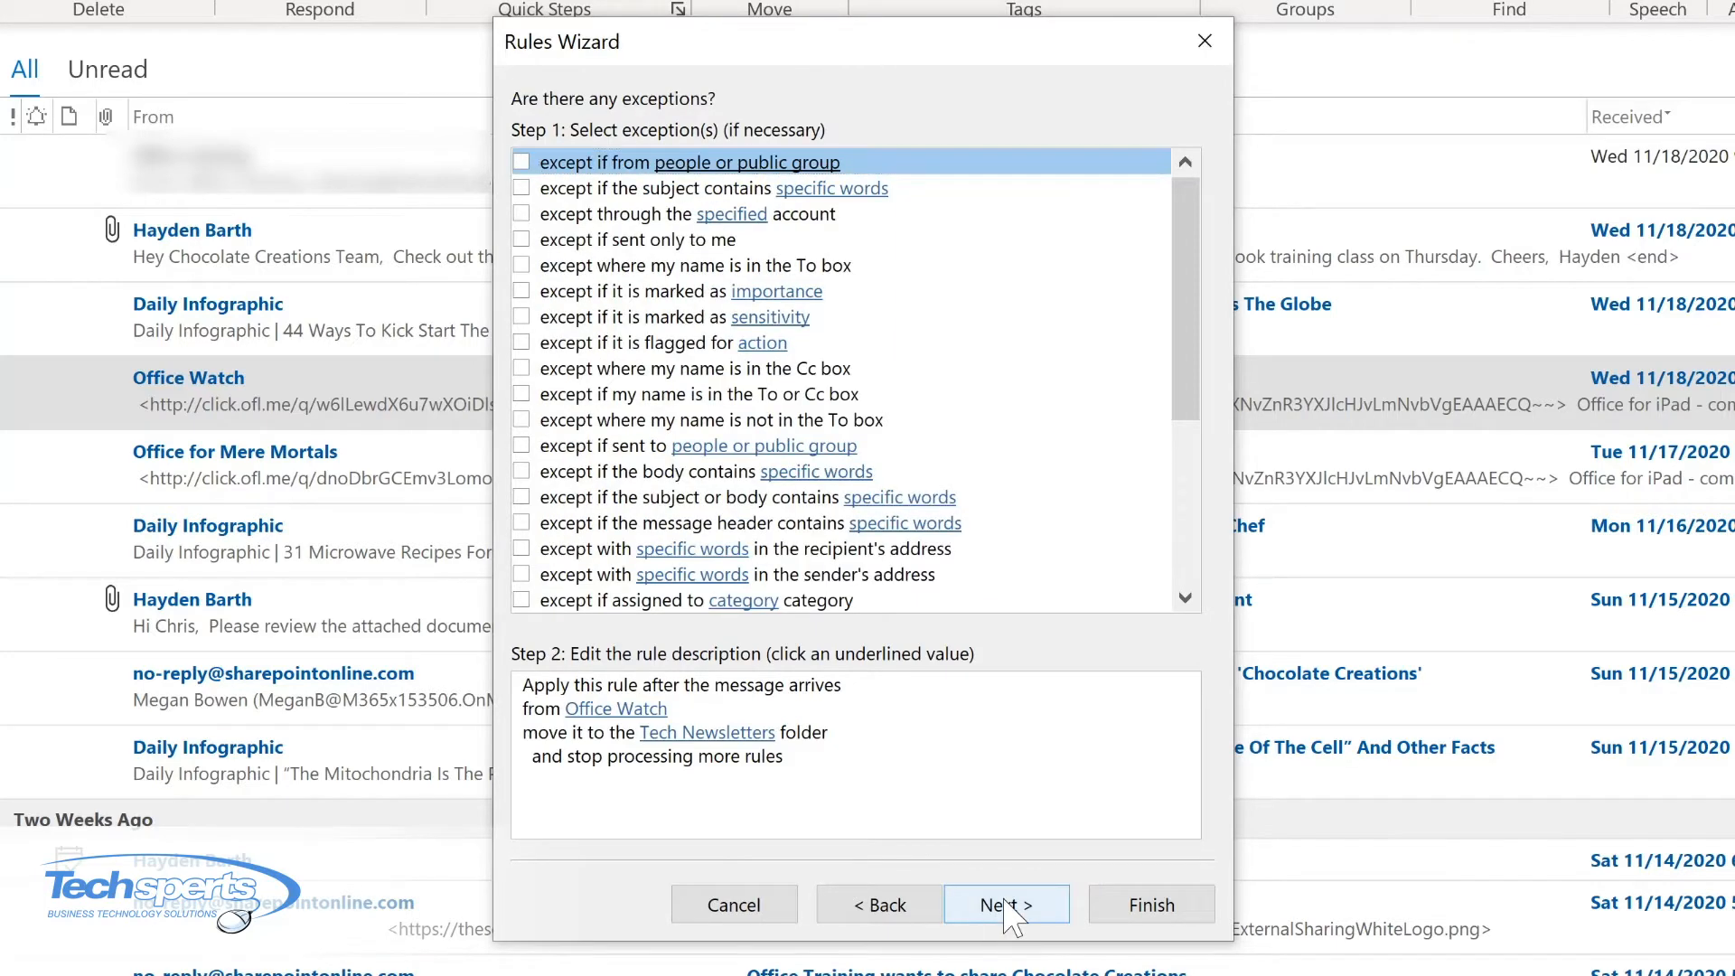
{"action": "left_click", "coordinate": [999, 905]}
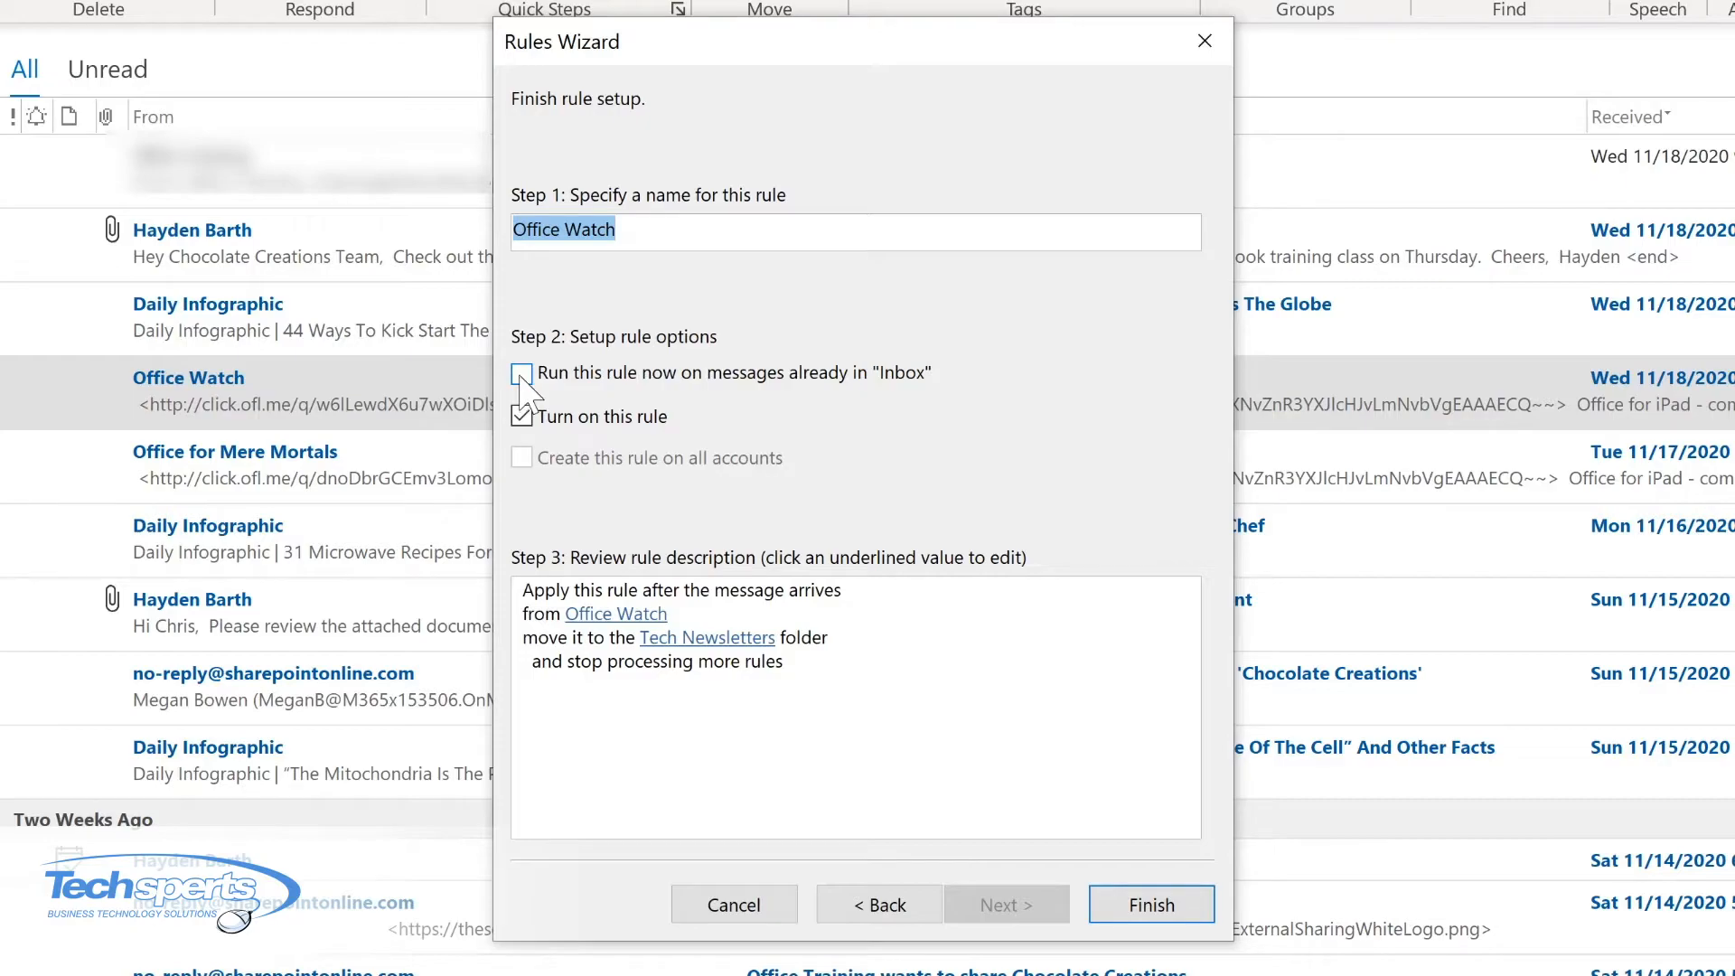
{"action": "left_click", "coordinate": [523, 374]}
{"action": "left_click", "coordinate": [1136, 906]}
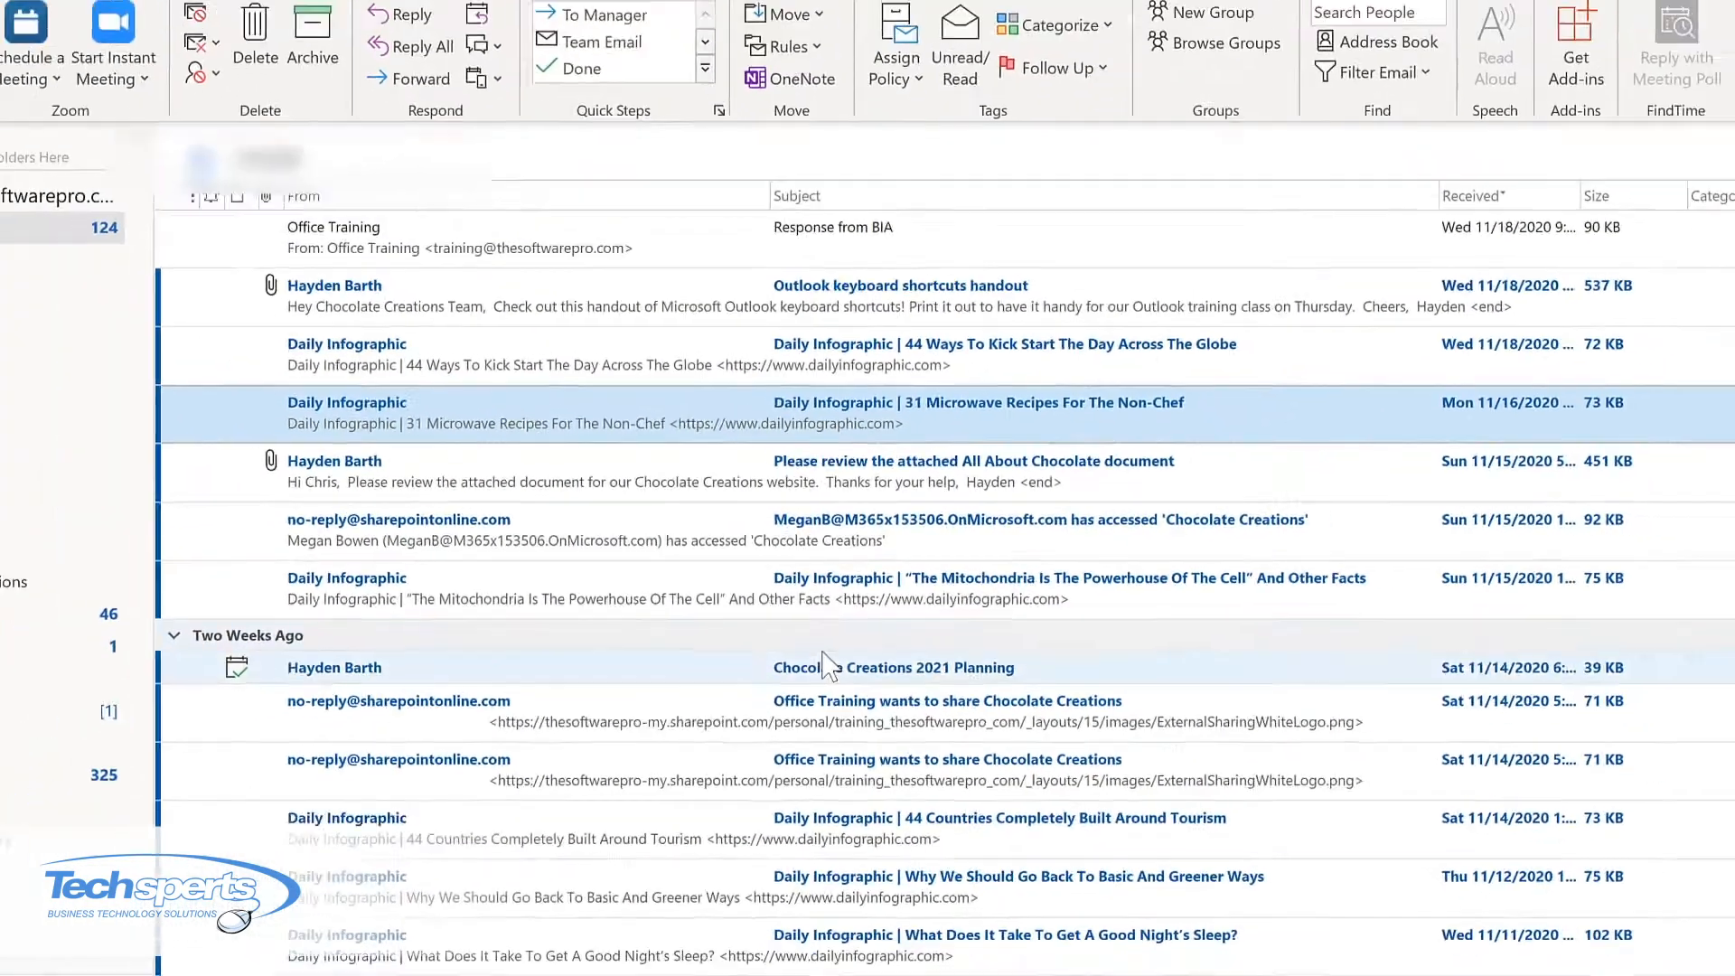
Step: Open the Tech Newsletters folder to check its messages, and open the rule commands
{"action": "left_click", "coordinate": [28, 614]}
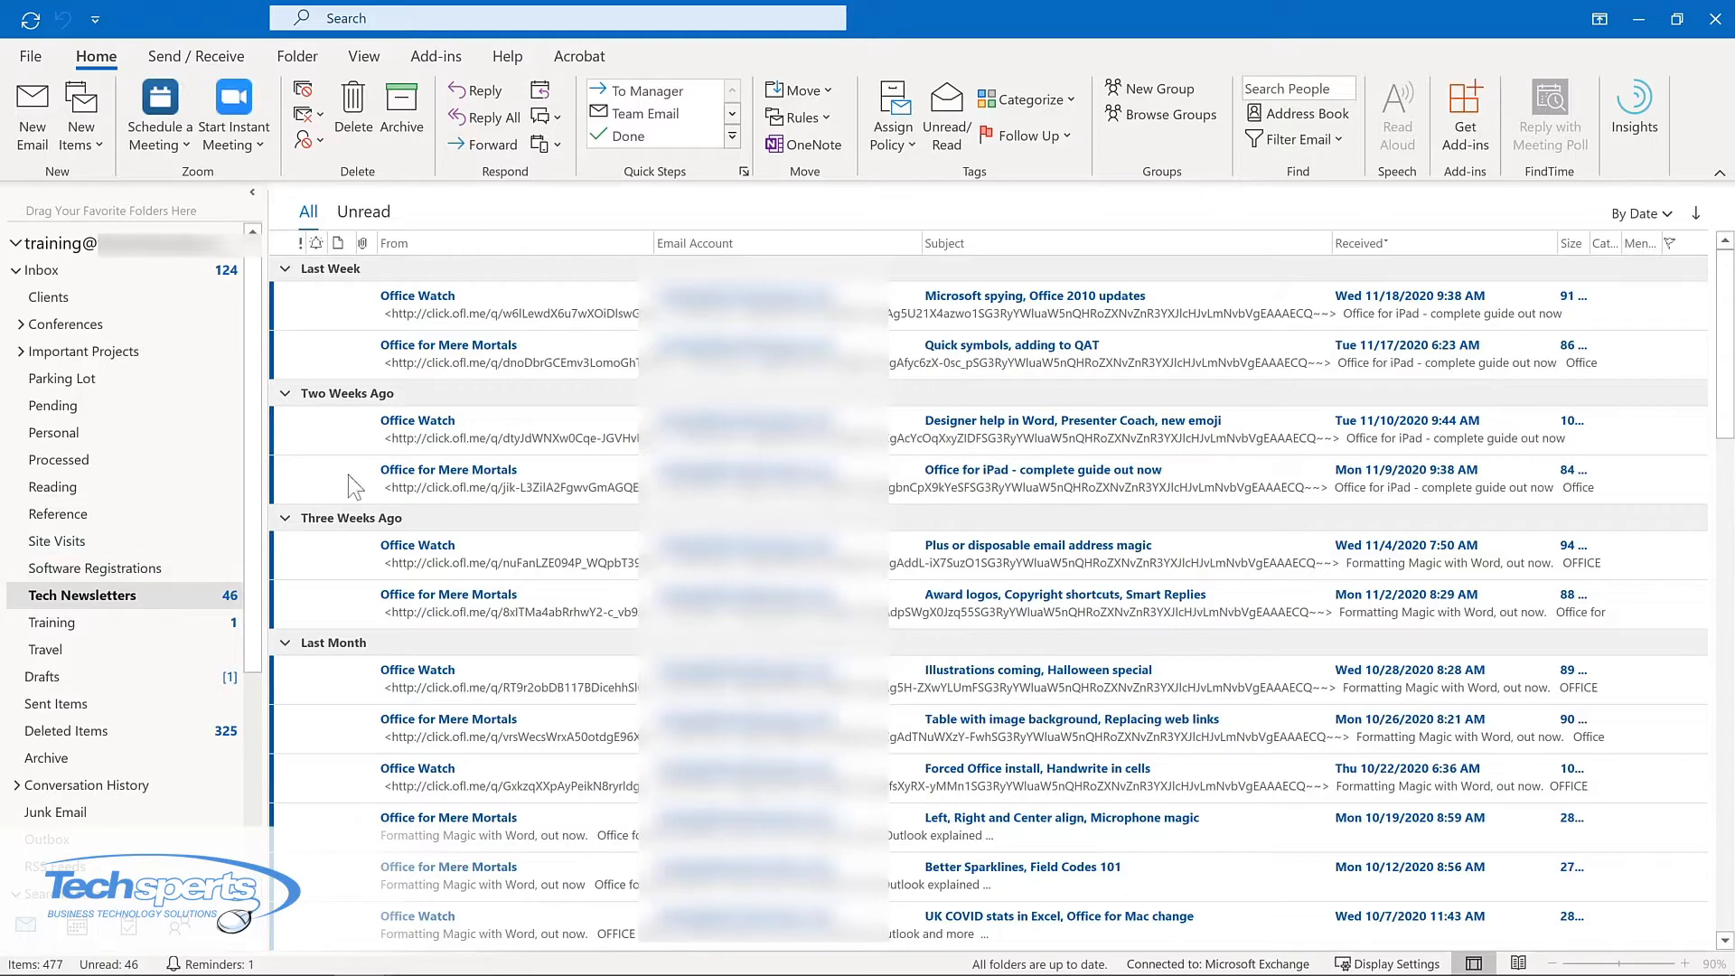
{"action": "left_click", "coordinate": [817, 121]}
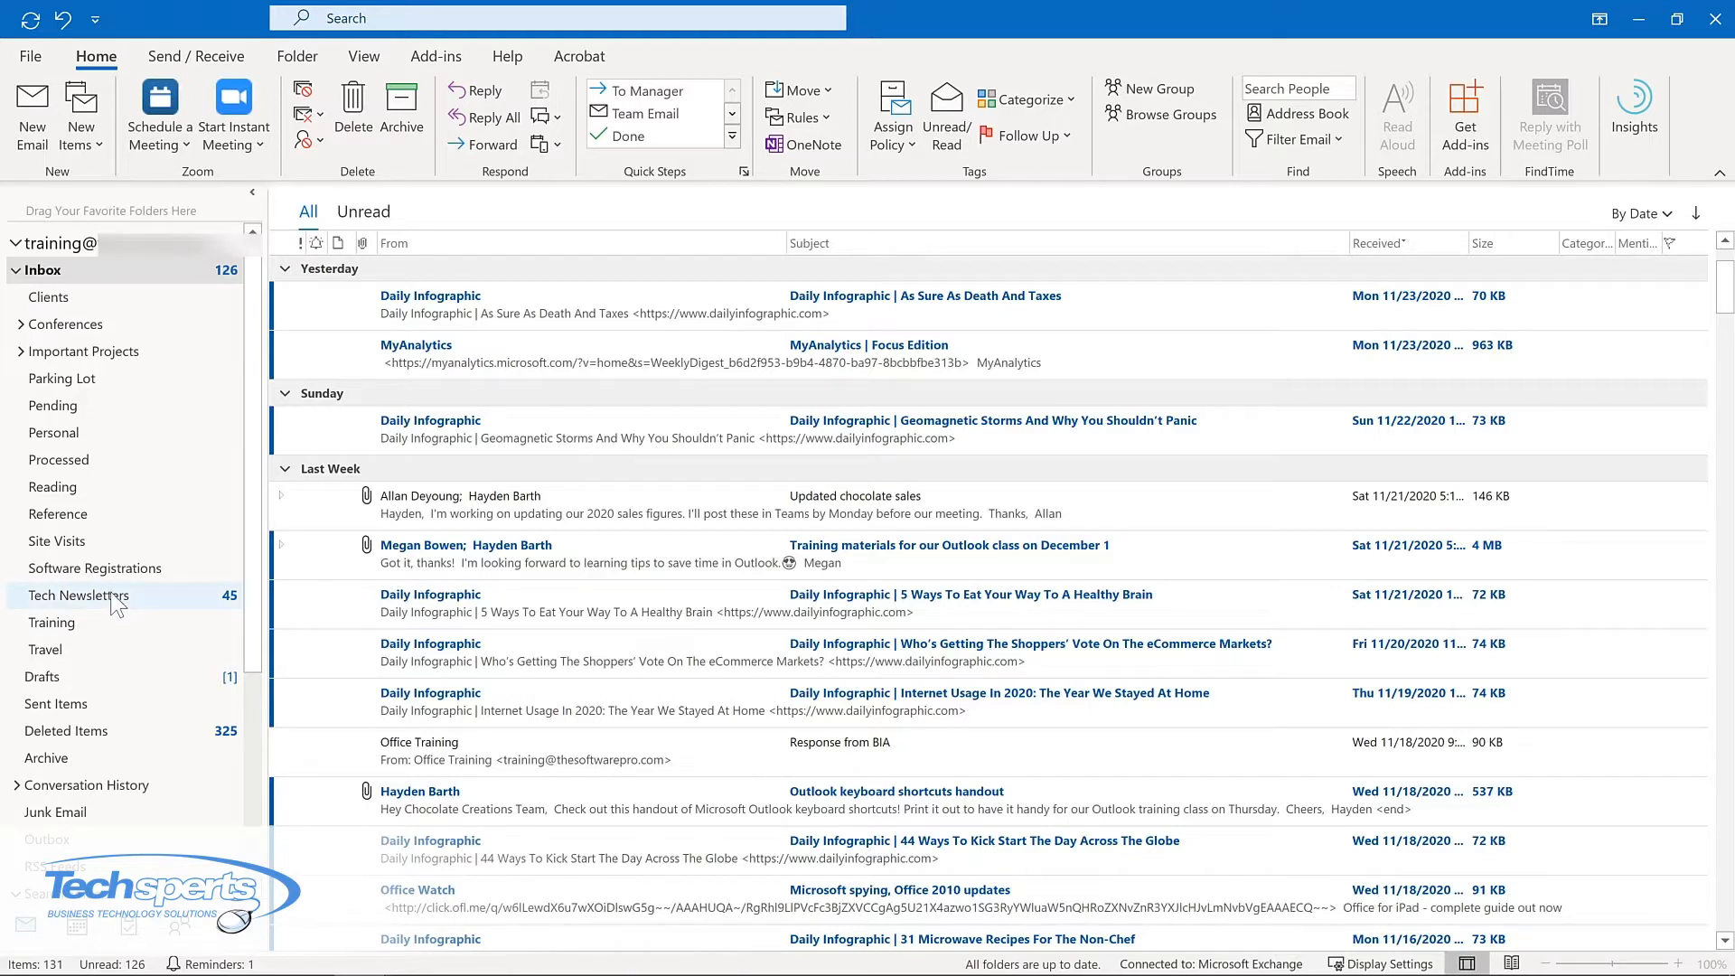
Step: Add the Tech Newsletters and Training folders to Favorites
{"action": "left_click_drag", "start_coordinate": [115, 585], "coordinate": [123, 215]}
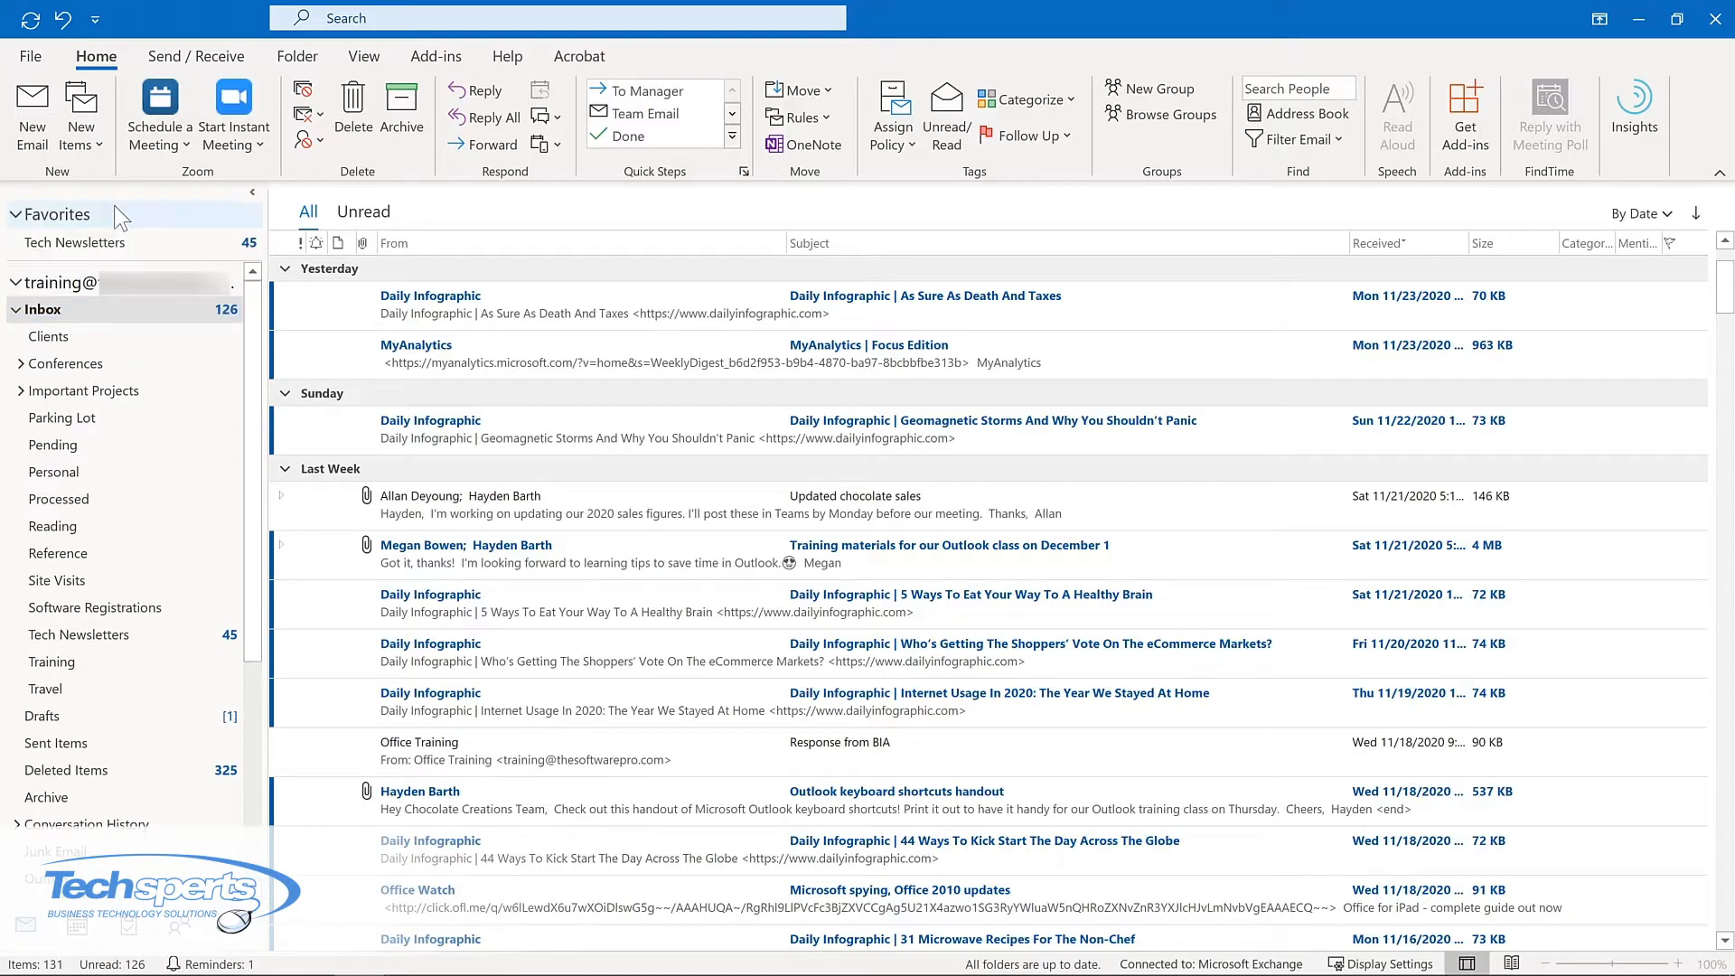
{"action": "right_click", "coordinate": [88, 662]}
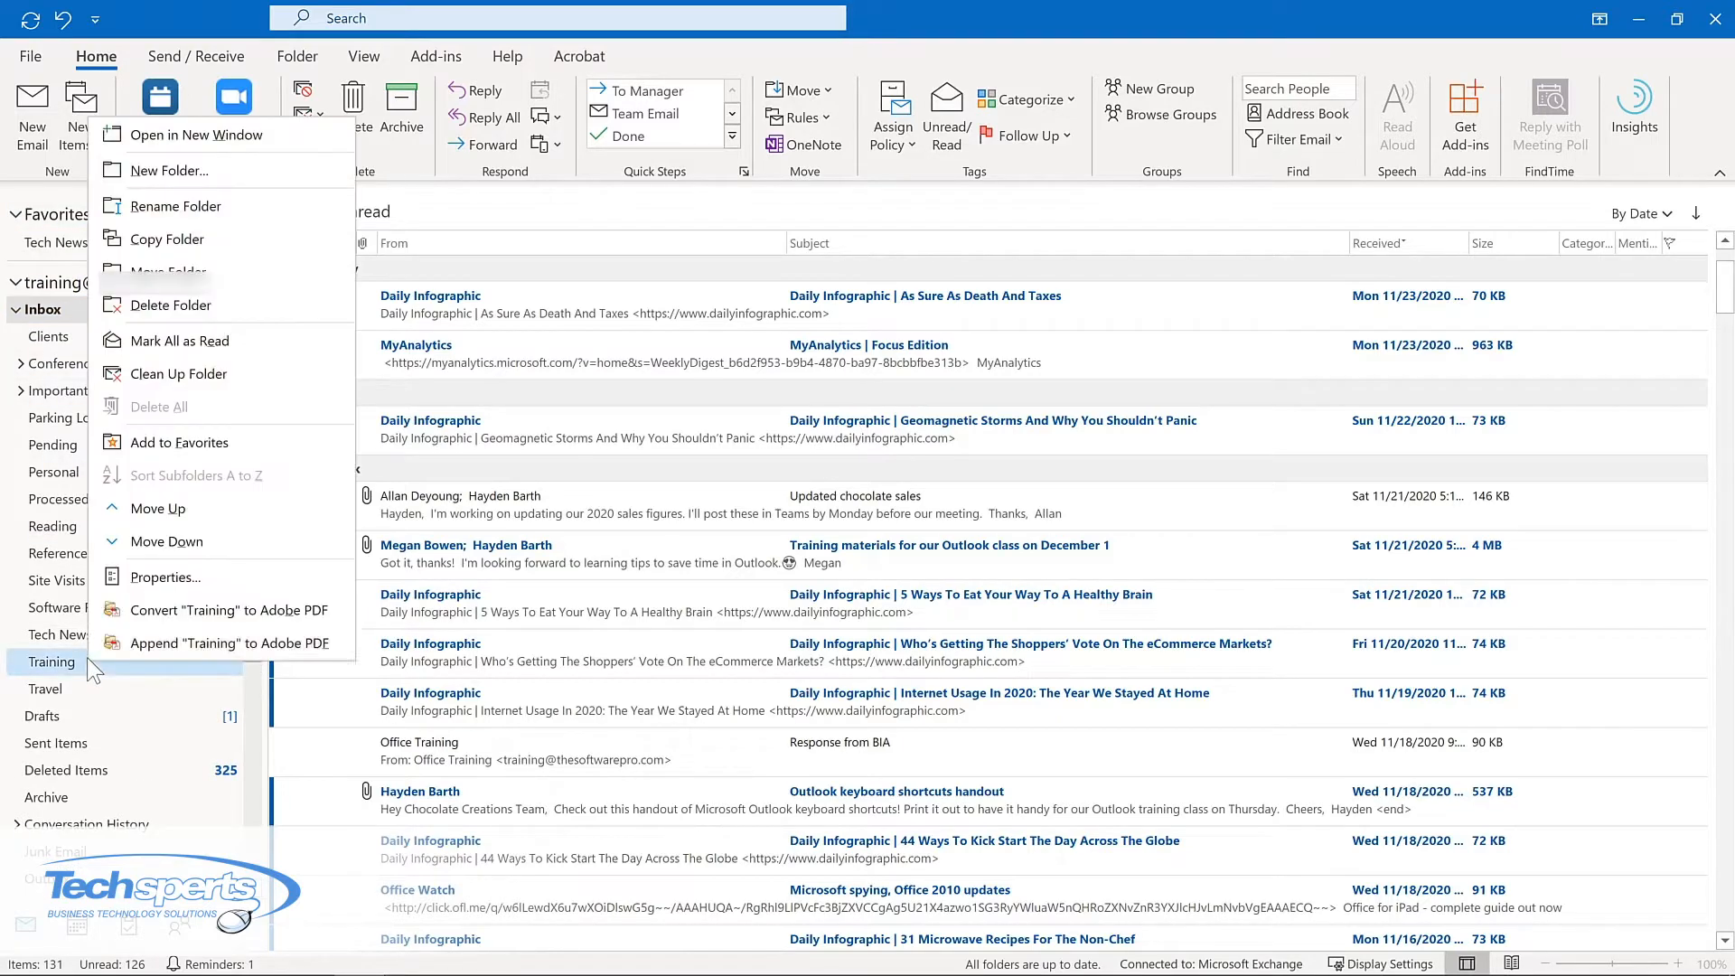
{"action": "left_click", "coordinate": [155, 441]}
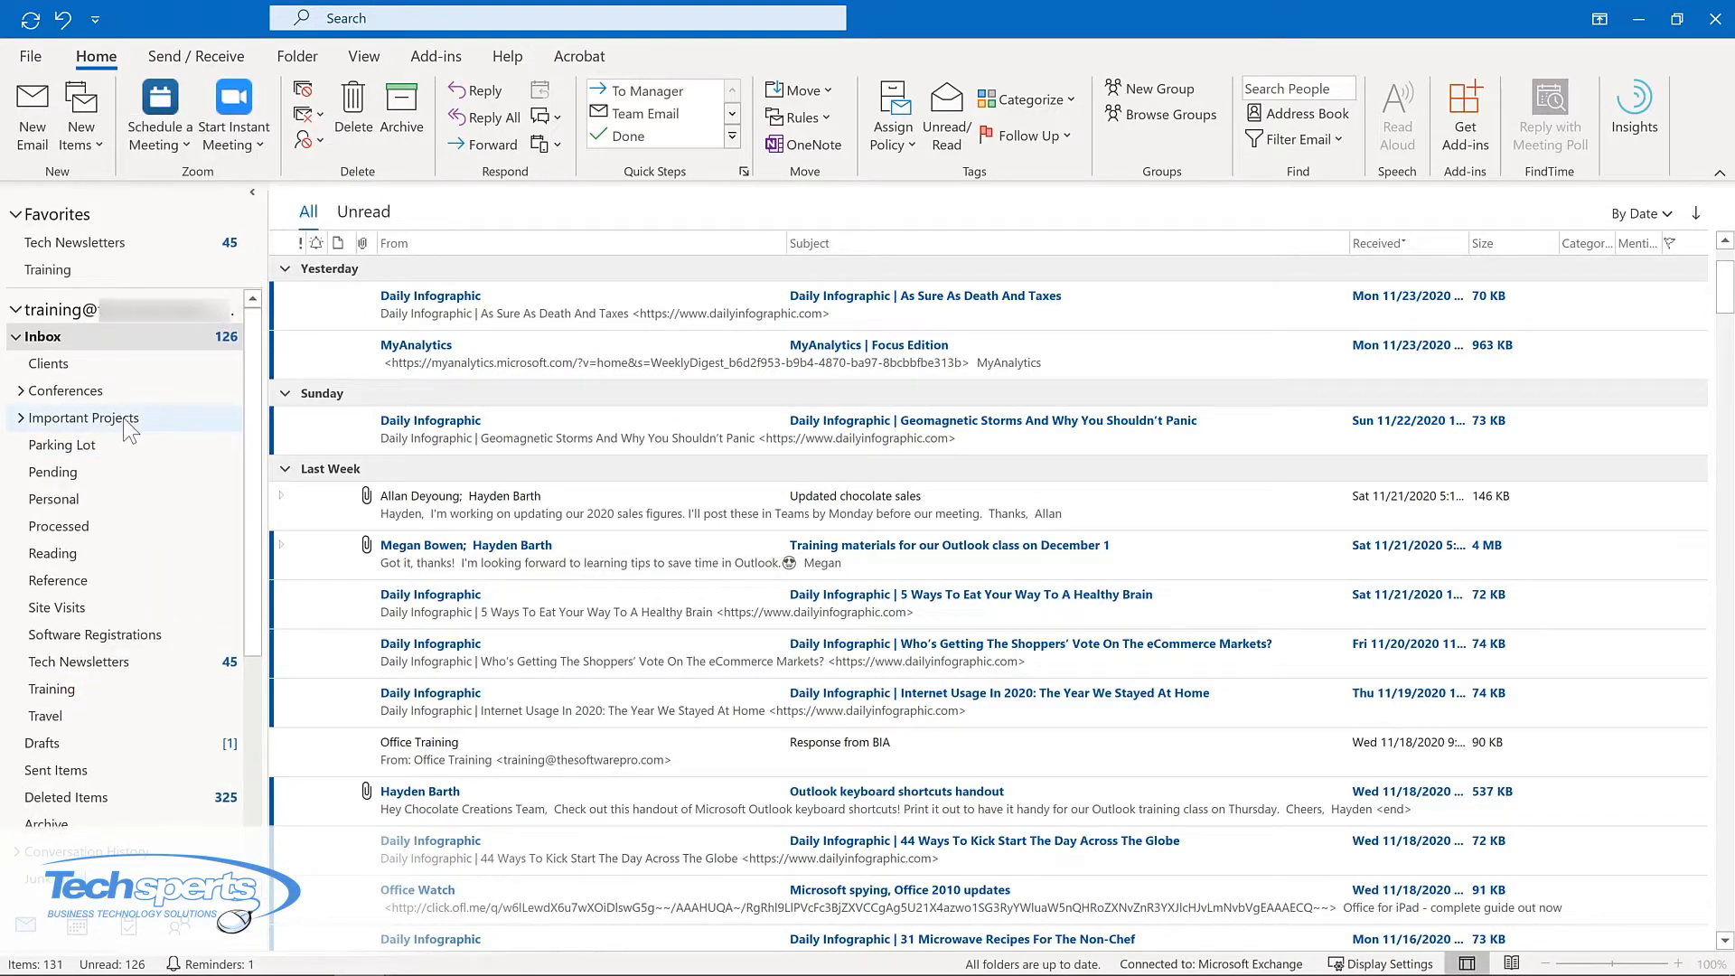
Step: Add the Important Projects folder to Favorites
{"action": "left_click", "coordinate": [129, 425]}
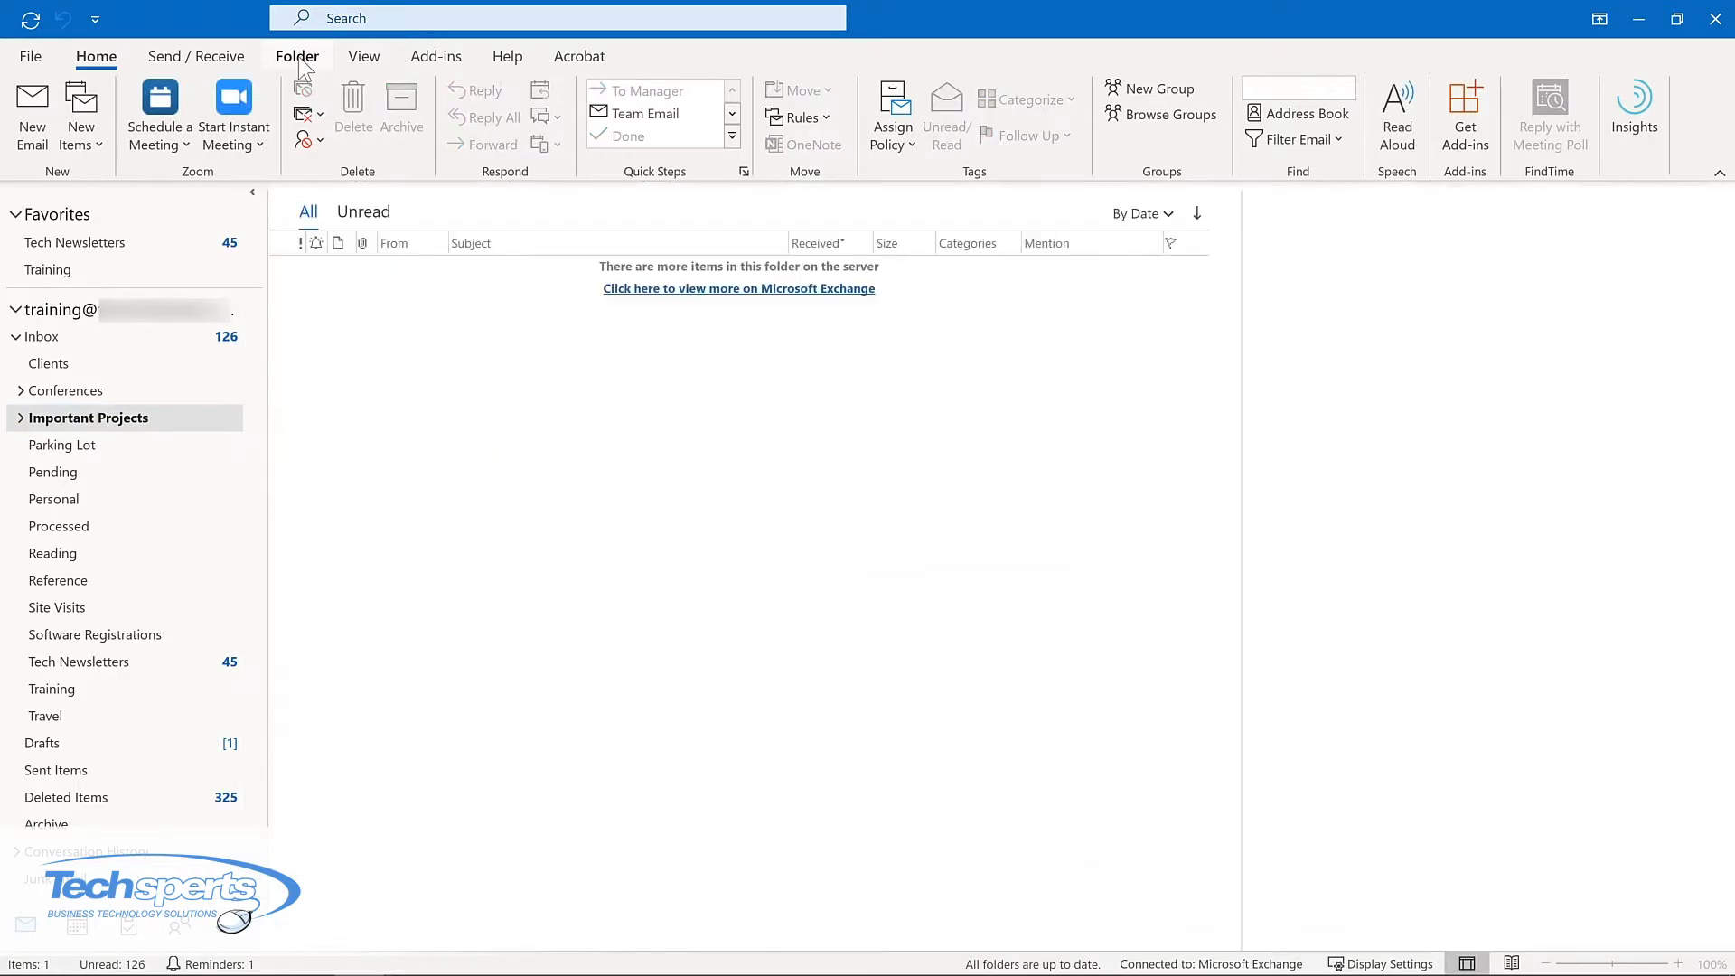
{"action": "left_click", "coordinate": [297, 57]}
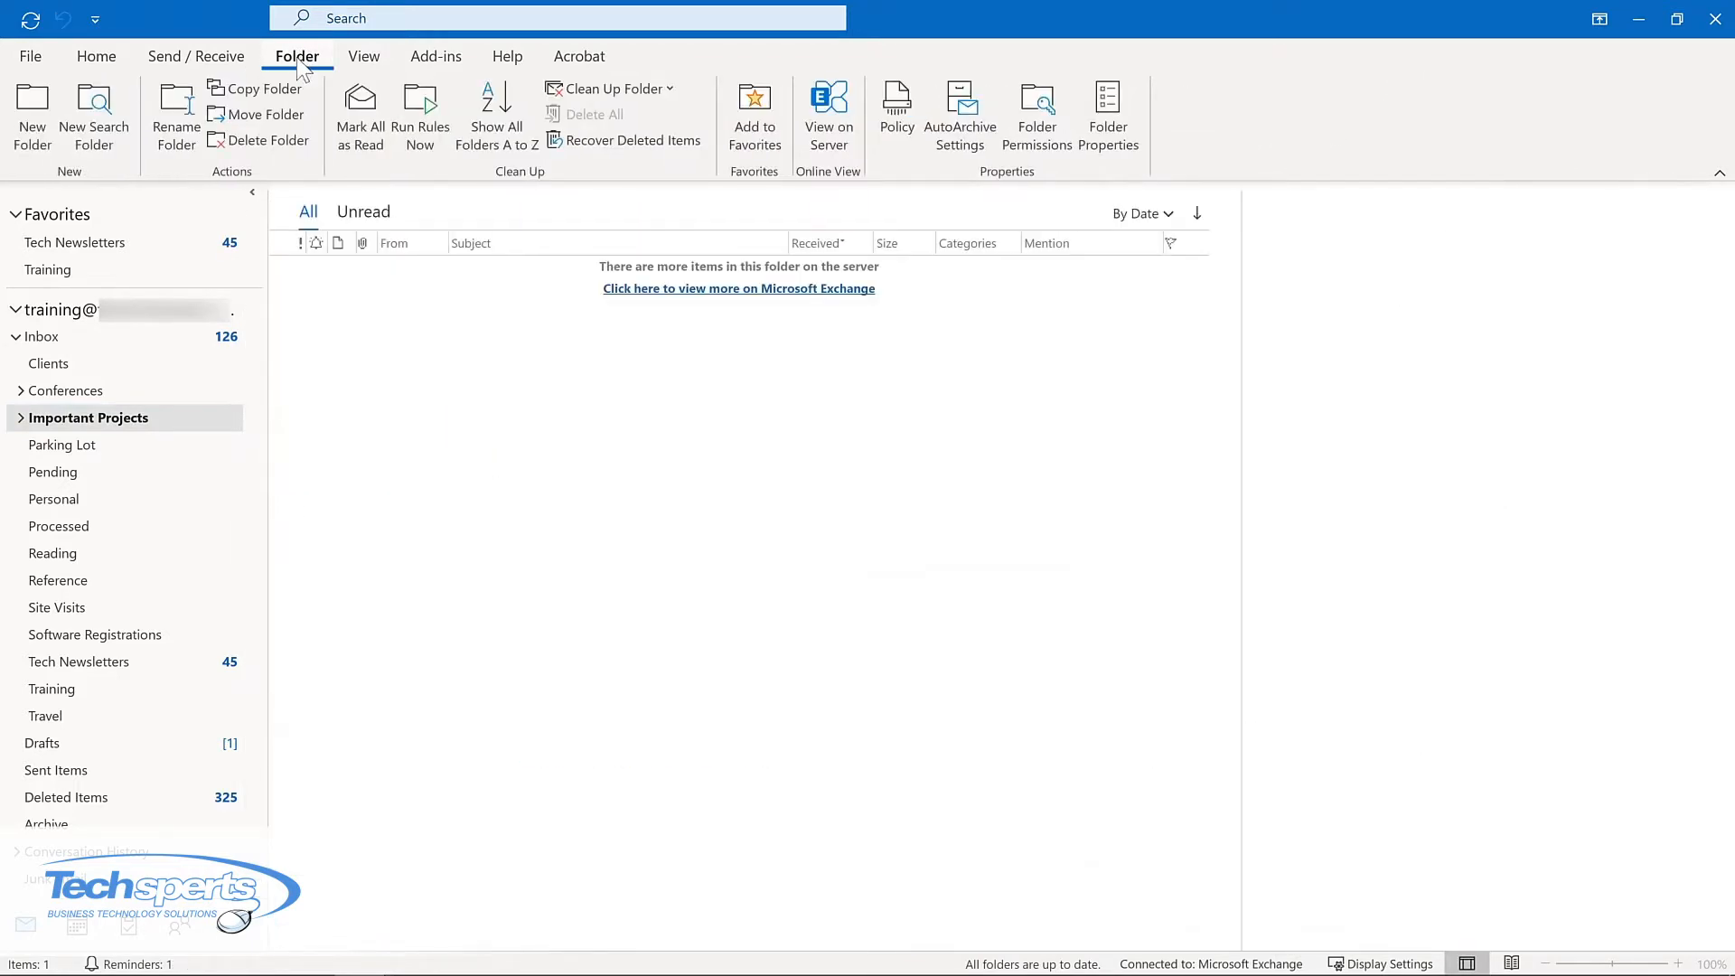
{"action": "left_click", "coordinate": [739, 122]}
Step: Move Tech Newsletters to the end of the Favorites list and remove Important Projects from Favorites
{"action": "left_click", "coordinate": [71, 244]}
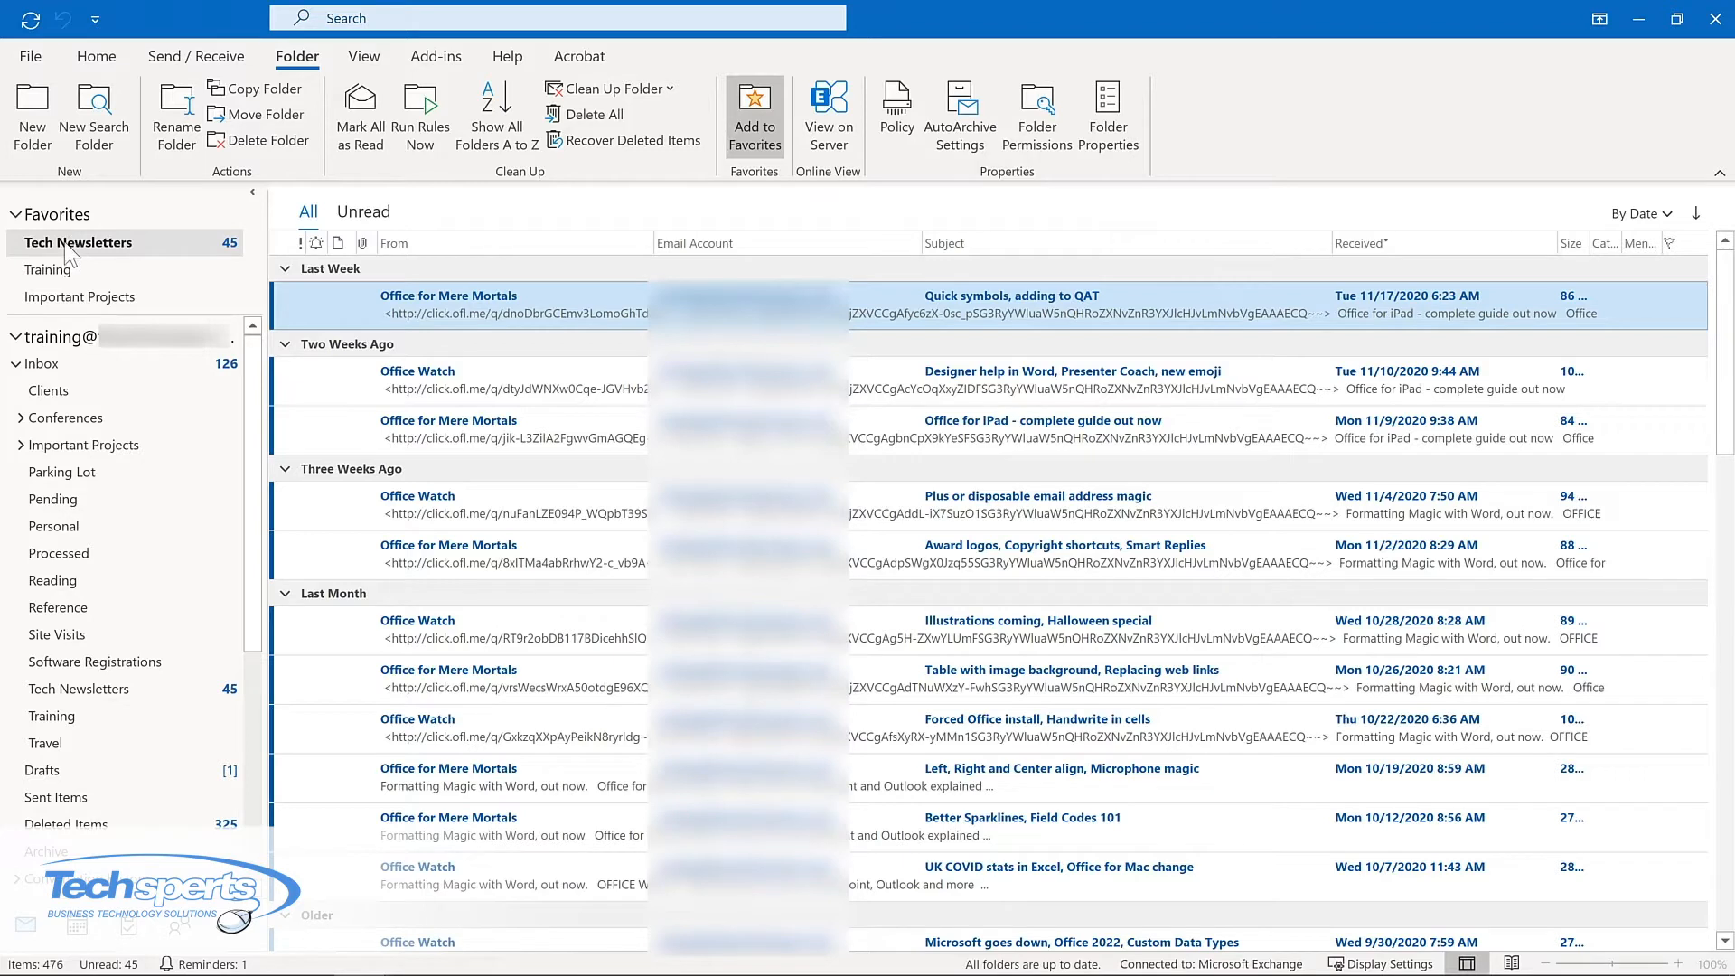
{"action": "left_click_drag", "start_coordinate": [66, 248], "coordinate": [69, 309]}
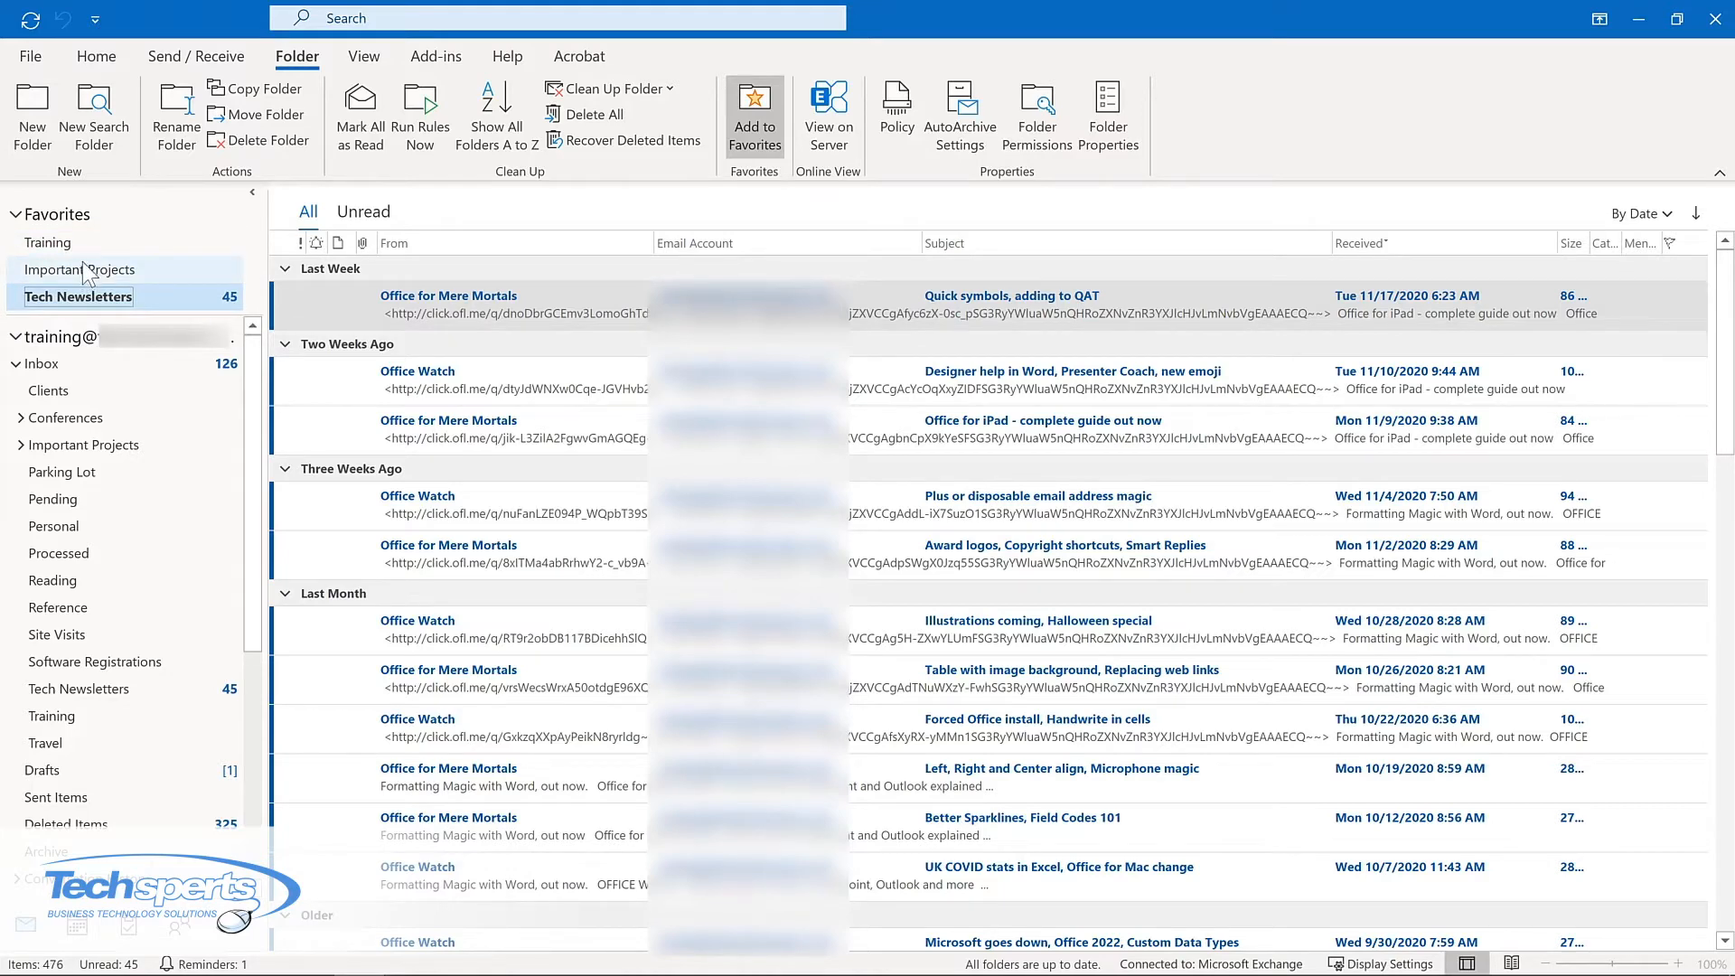
{"action": "right_click", "coordinate": [87, 273]}
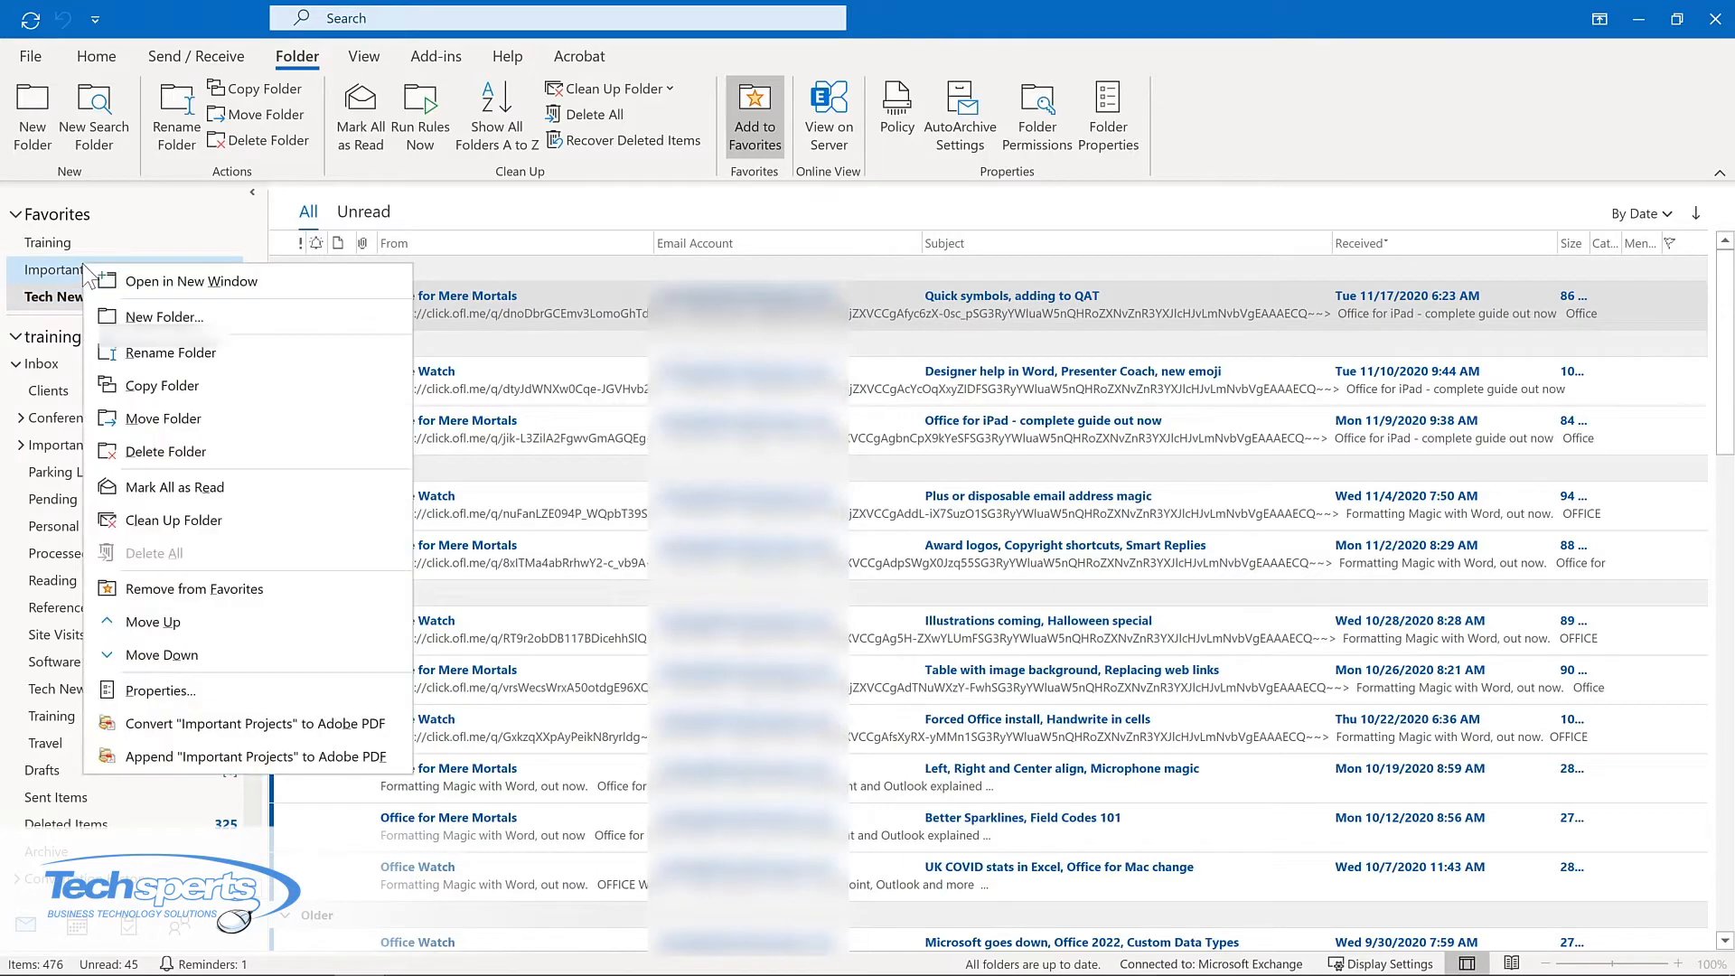
{"action": "left_click", "coordinate": [177, 586]}
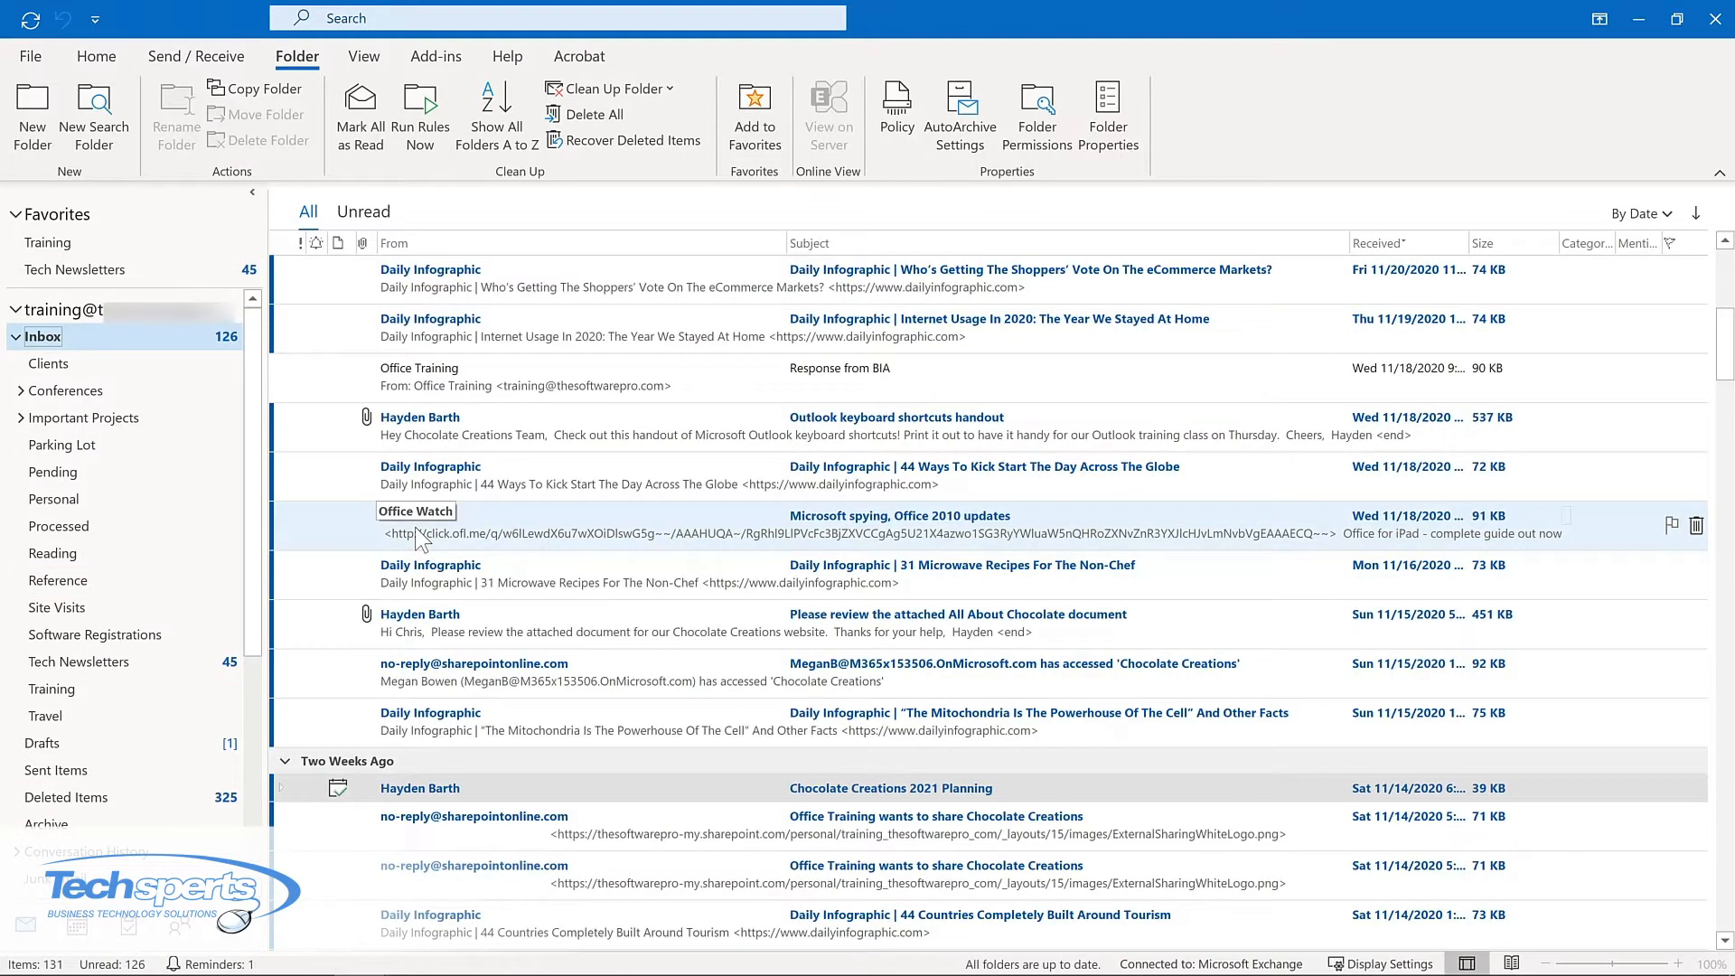
Step: Move the Office Watch message "Microsoft spying, Office 2010 updates" from the Inbox to the Tech Newsletters favorite folder
{"action": "left_click_drag", "start_coordinate": [419, 539], "coordinate": [152, 283]}
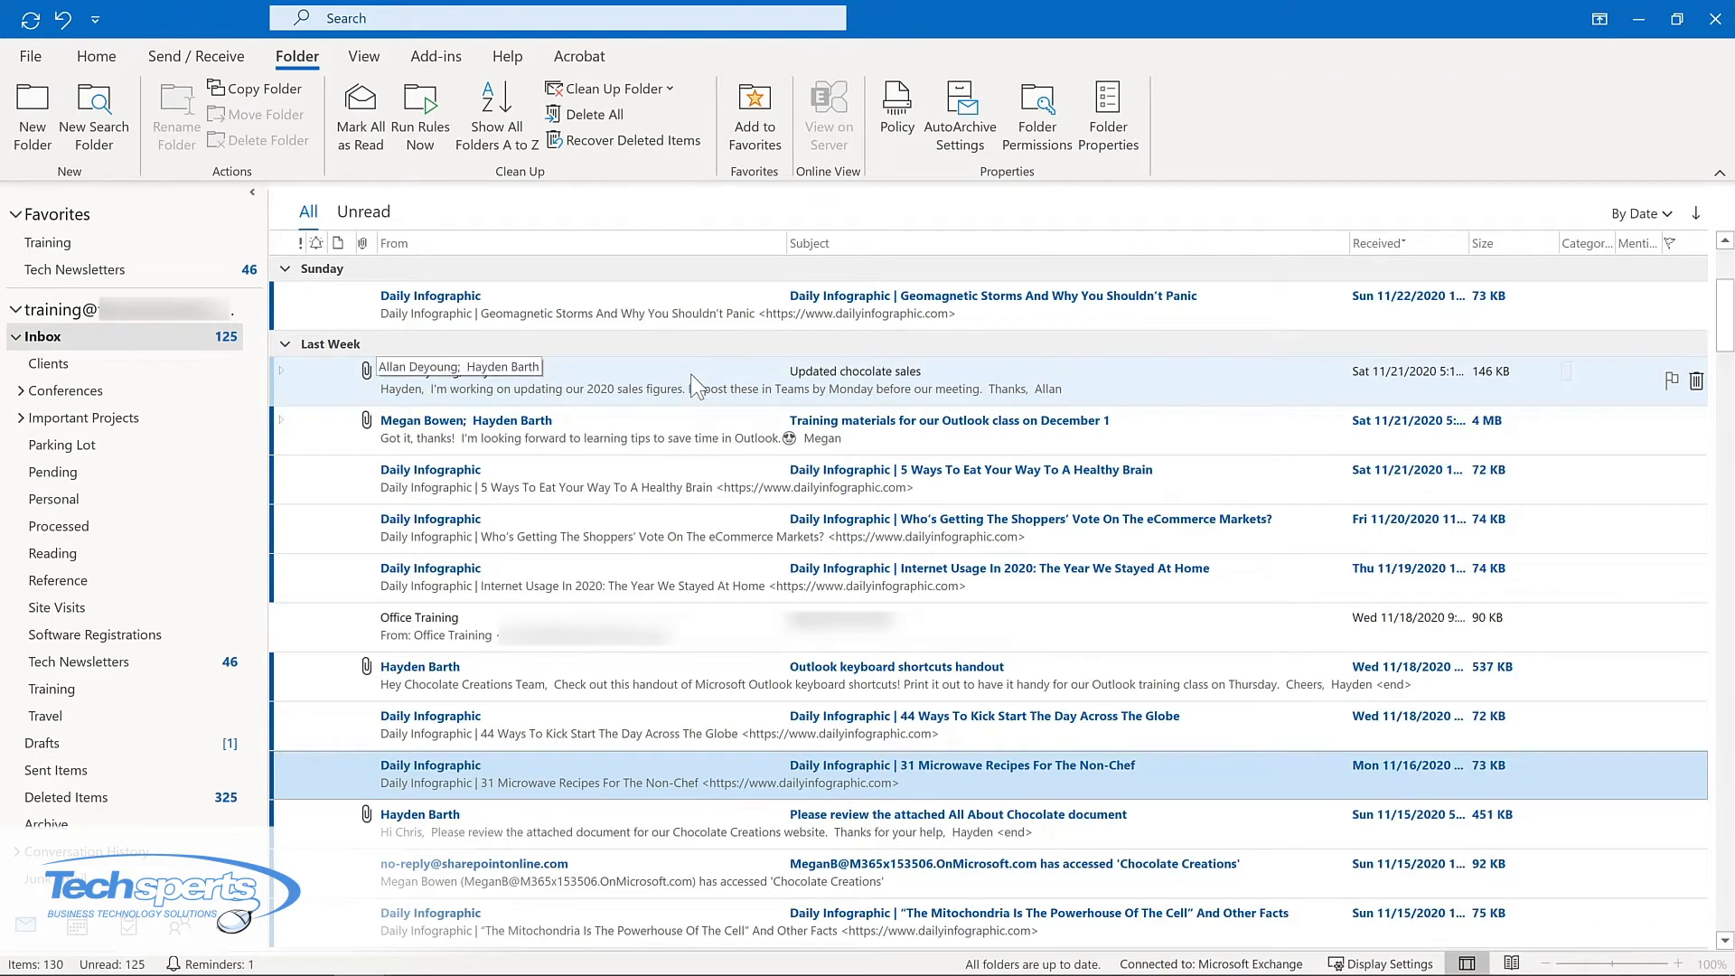
Step: Flag the "Updated chocolate sales" message with a custom follow-up starting Monday, November 30, 2020
{"action": "right_click", "coordinate": [1673, 384]}
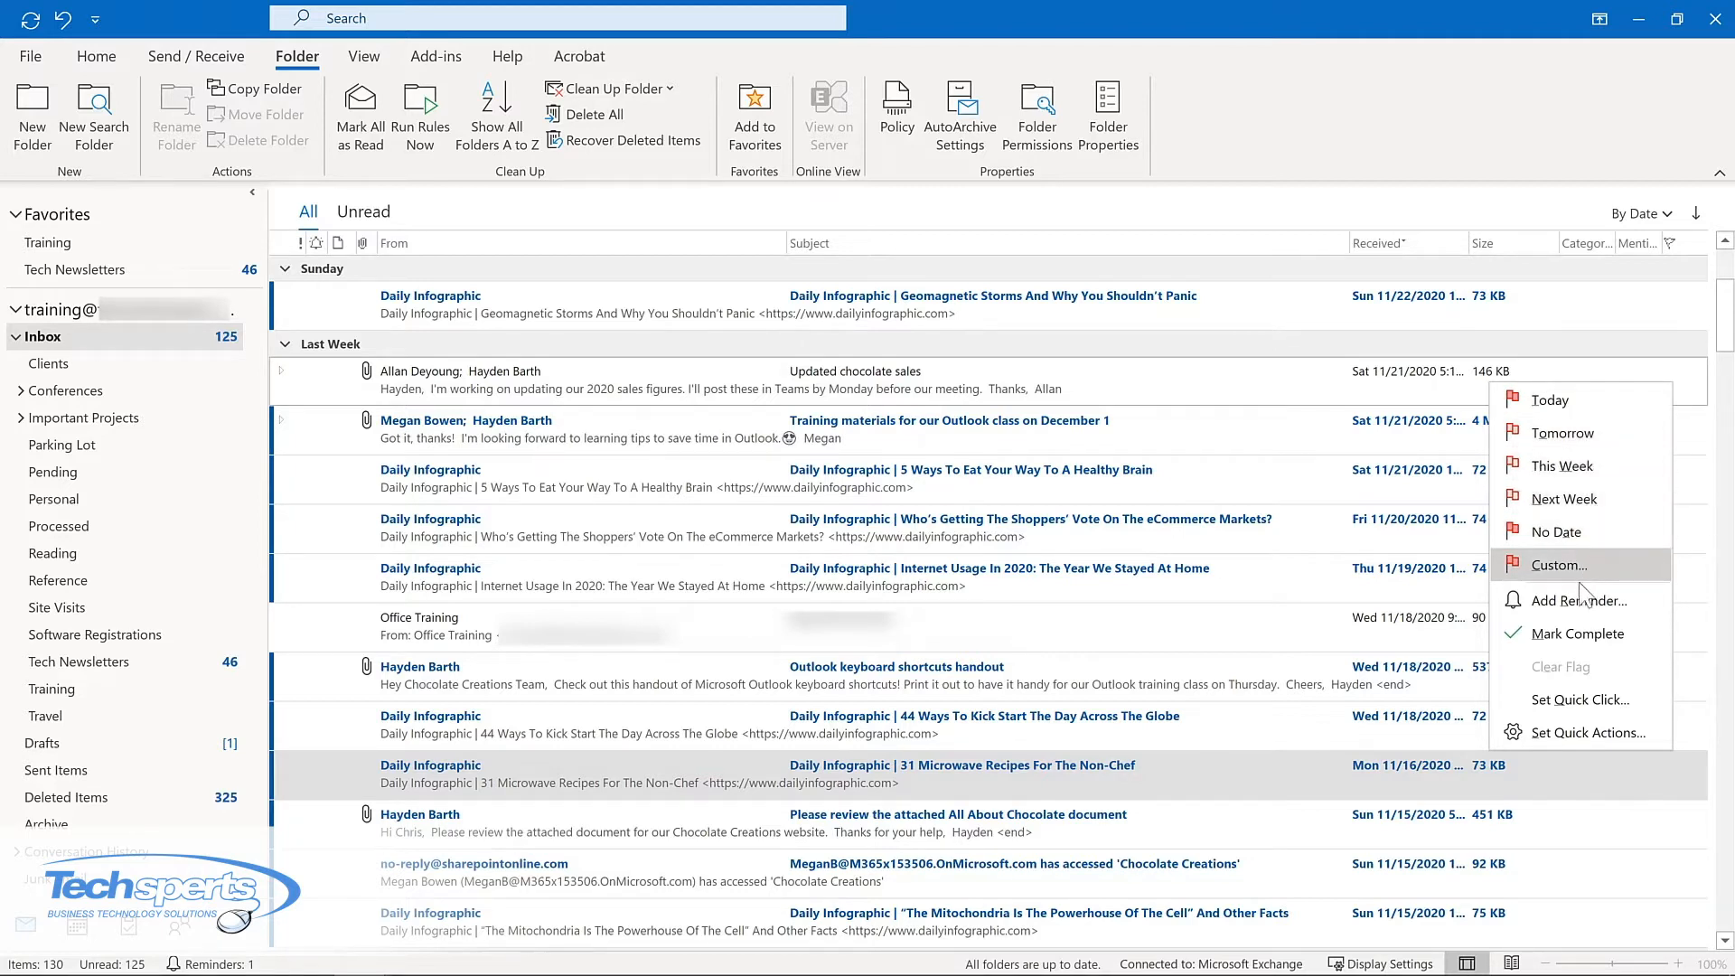
{"action": "left_click", "coordinate": [1585, 565]}
{"action": "left_click", "coordinate": [1030, 465]}
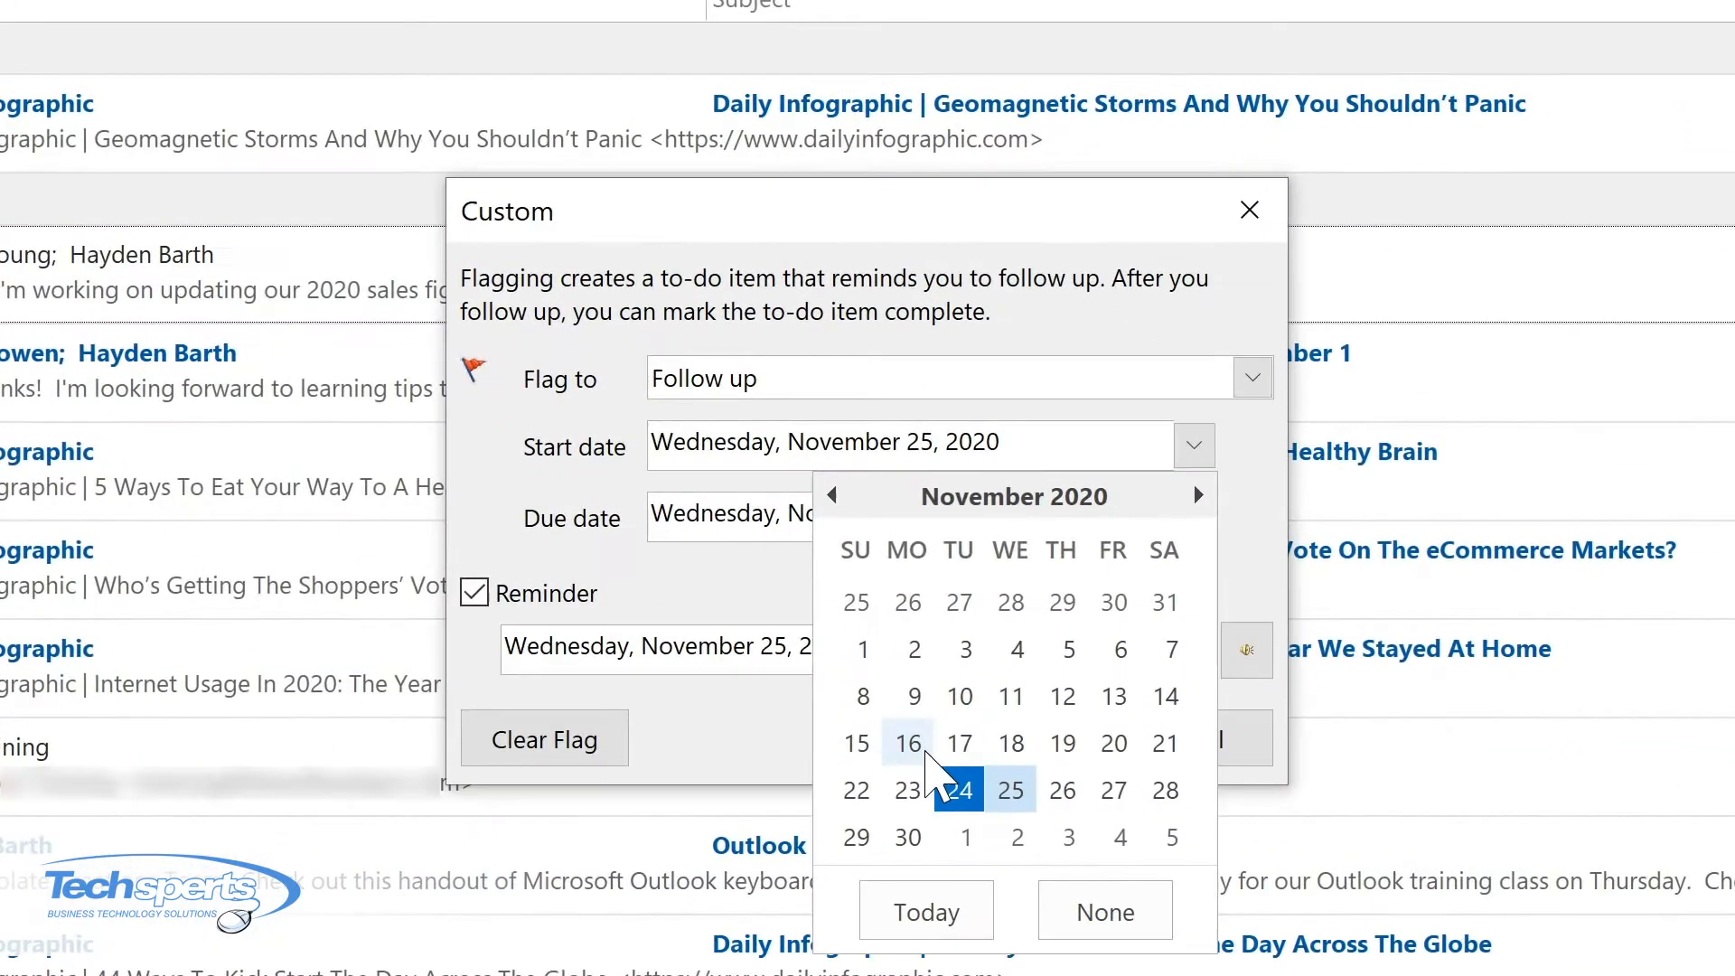
{"action": "left_click", "coordinate": [909, 835]}
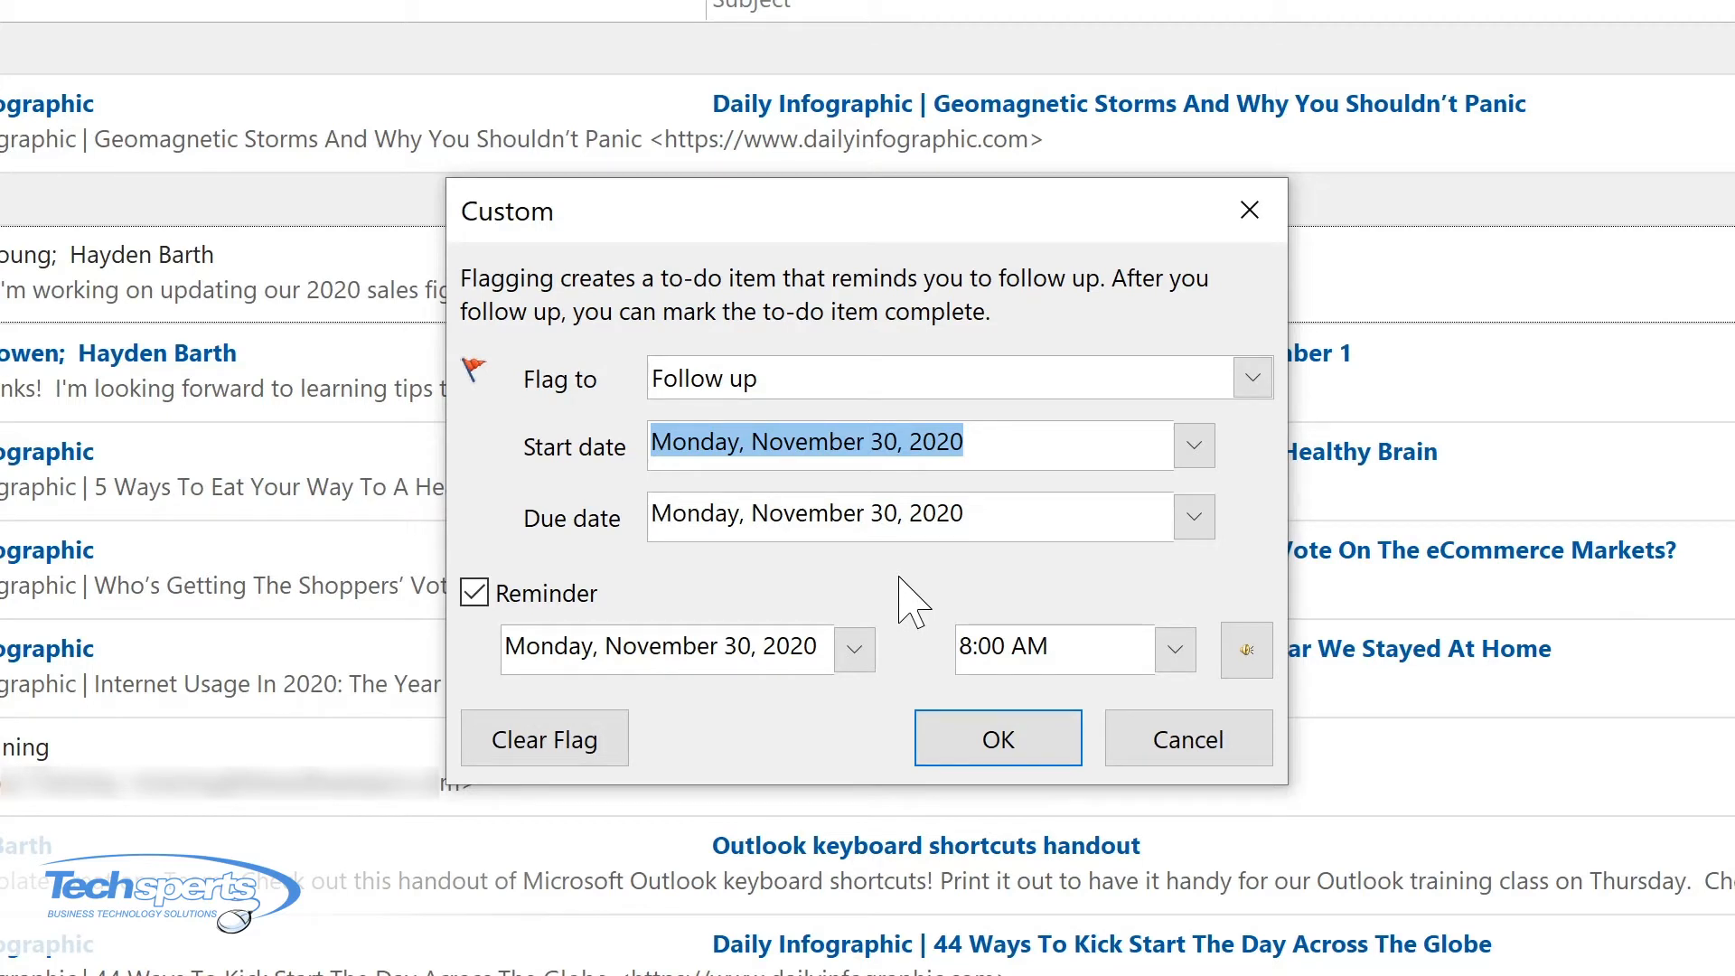
{"action": "left_click", "coordinate": [1002, 736]}
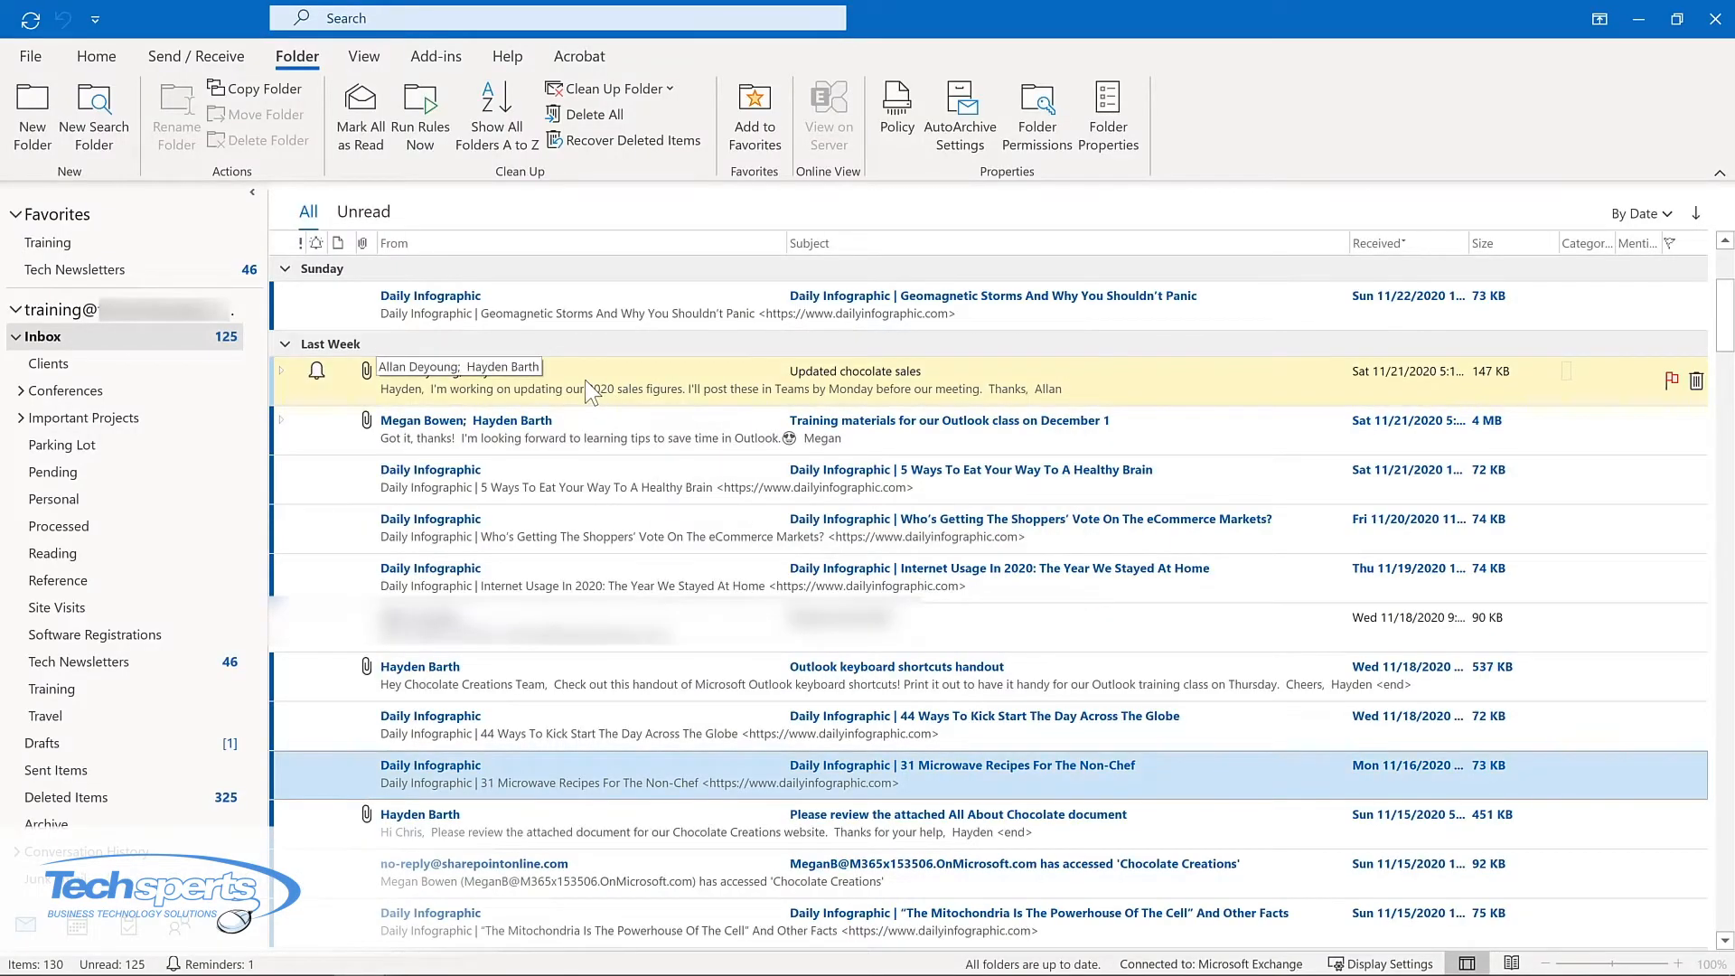
Step: Open the flagged "Updated chocolate sales" message, examine its follow-up details and options, and close it
{"action": "double_click", "coordinate": [589, 391]}
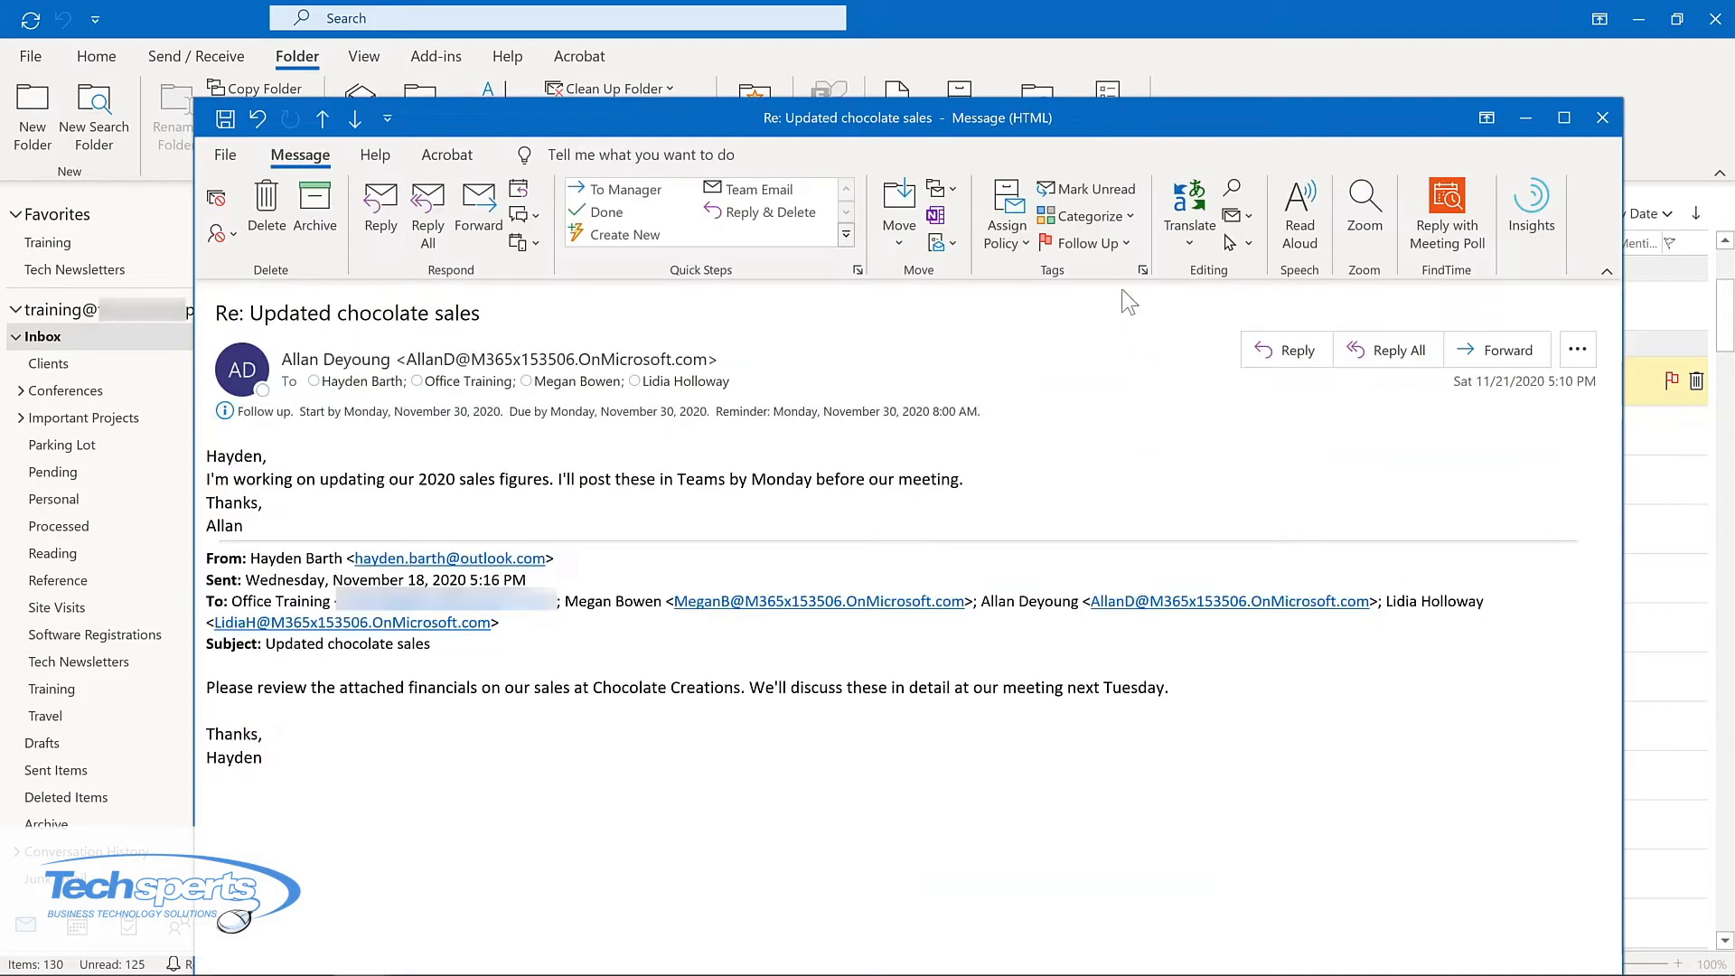
{"action": "left_click", "coordinate": [1124, 243]}
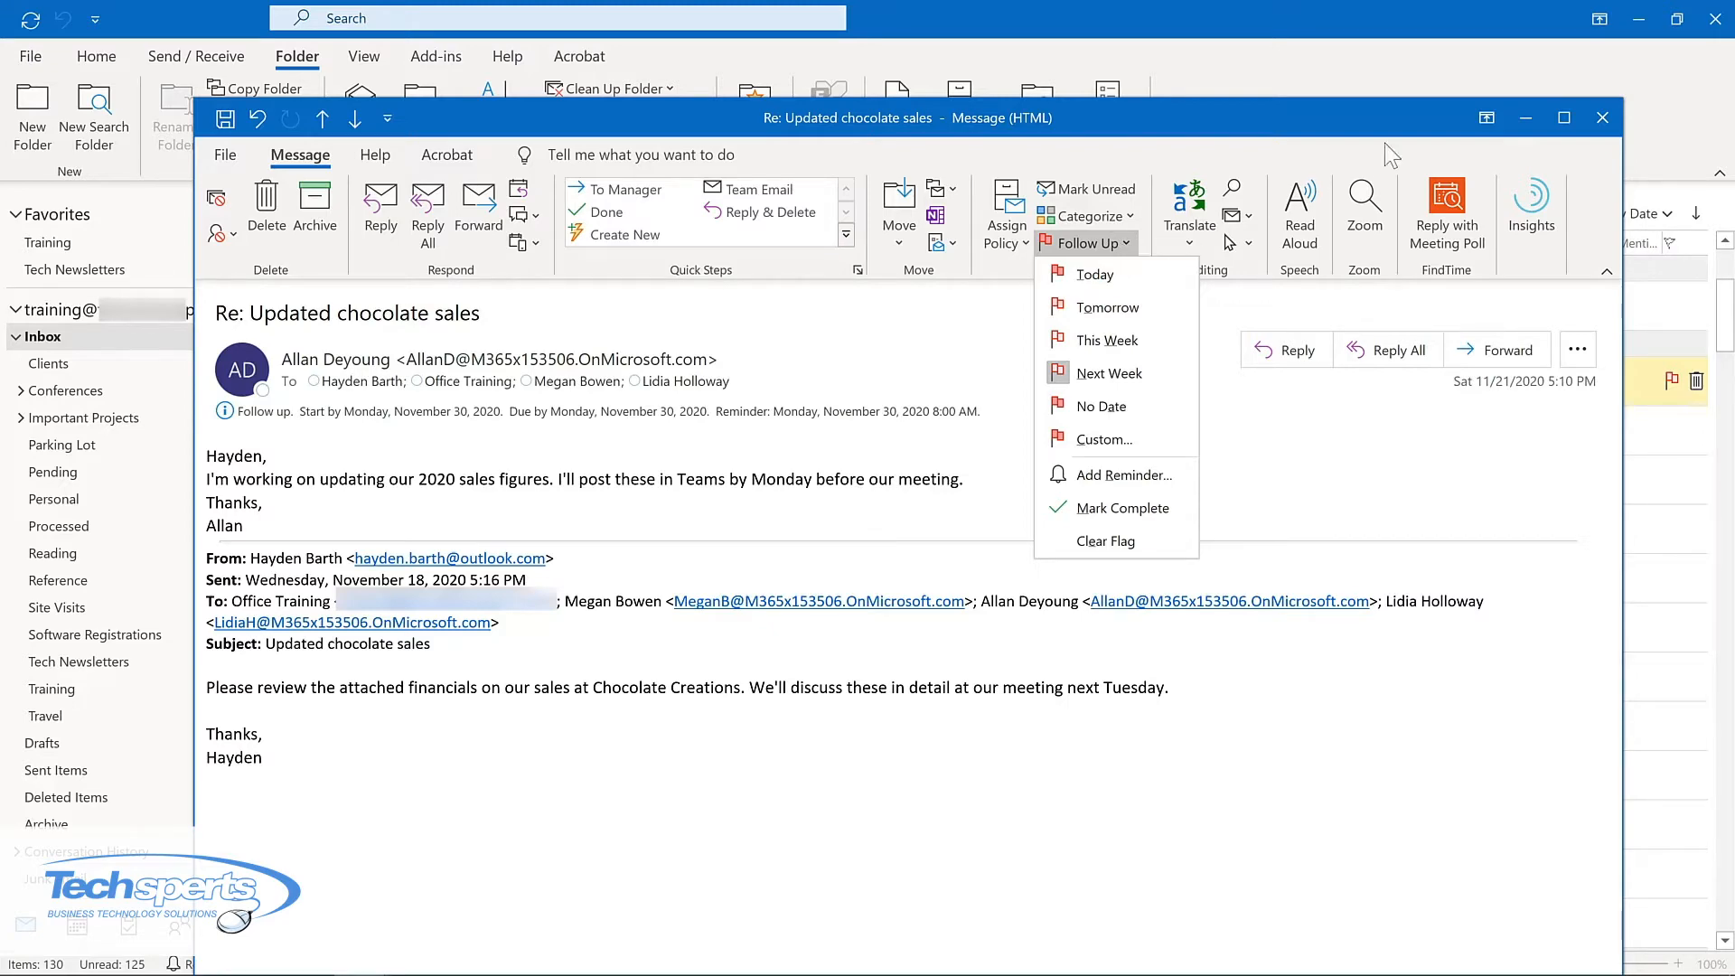
{"action": "left_click", "coordinate": [1602, 119]}
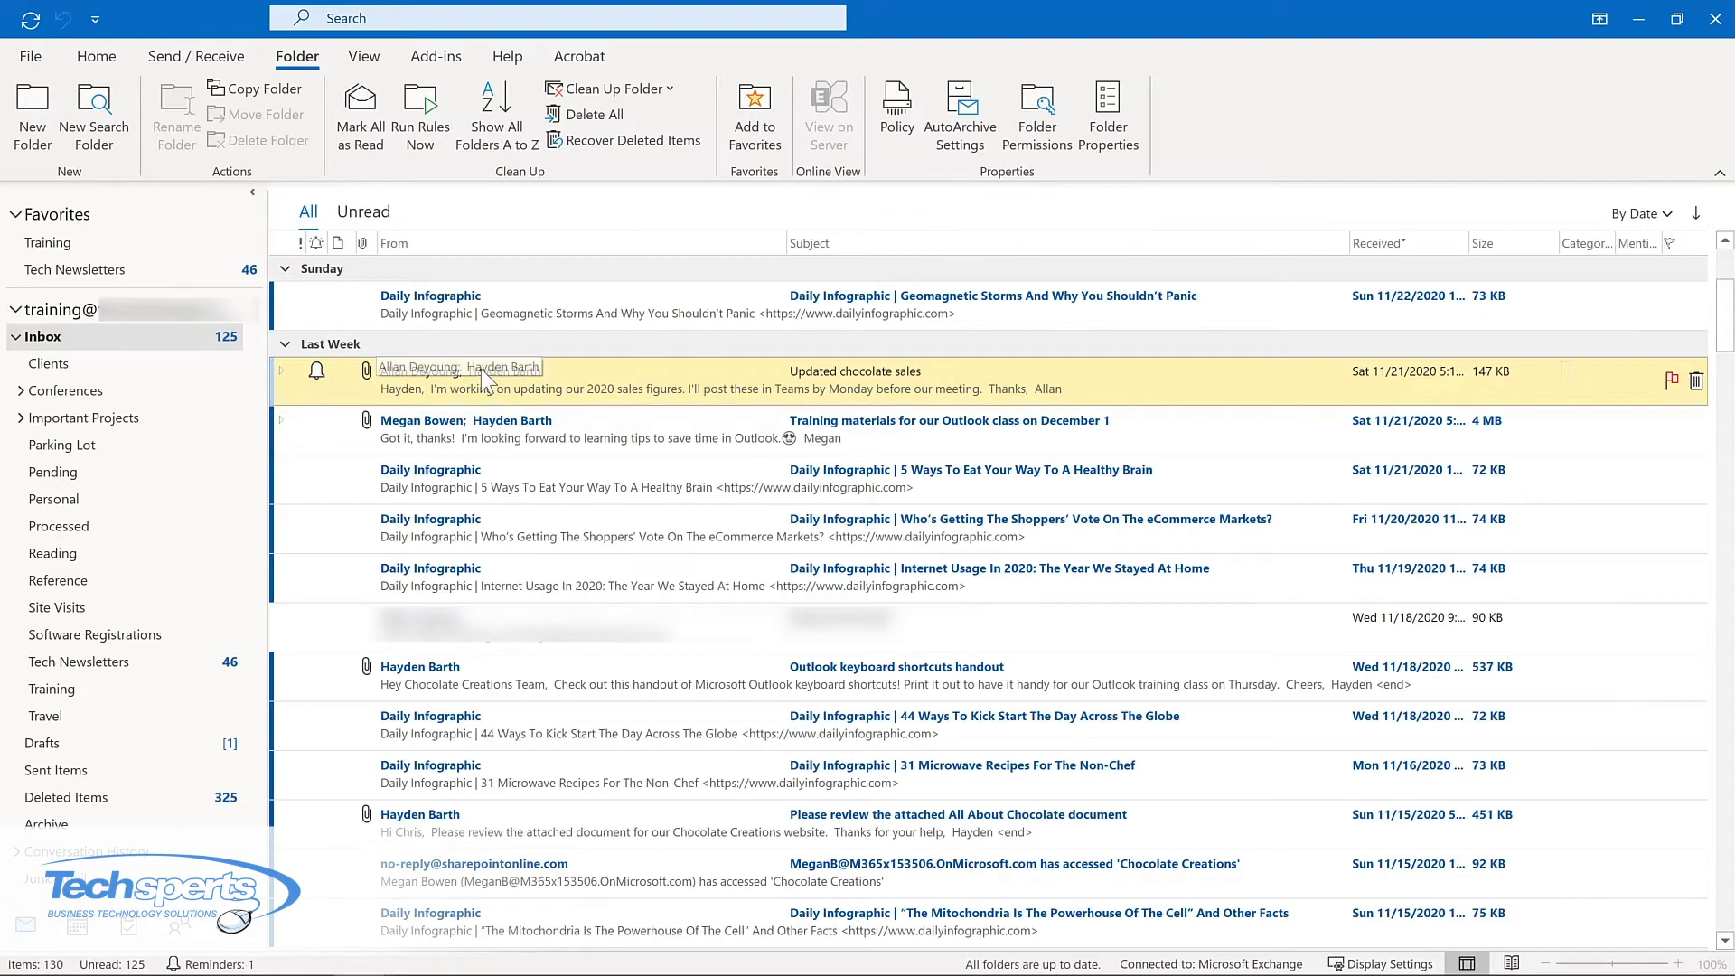
{"action": "scroll", "coordinate": [481, 367], "scroll_direction": "down", "scroll_amount": 3}
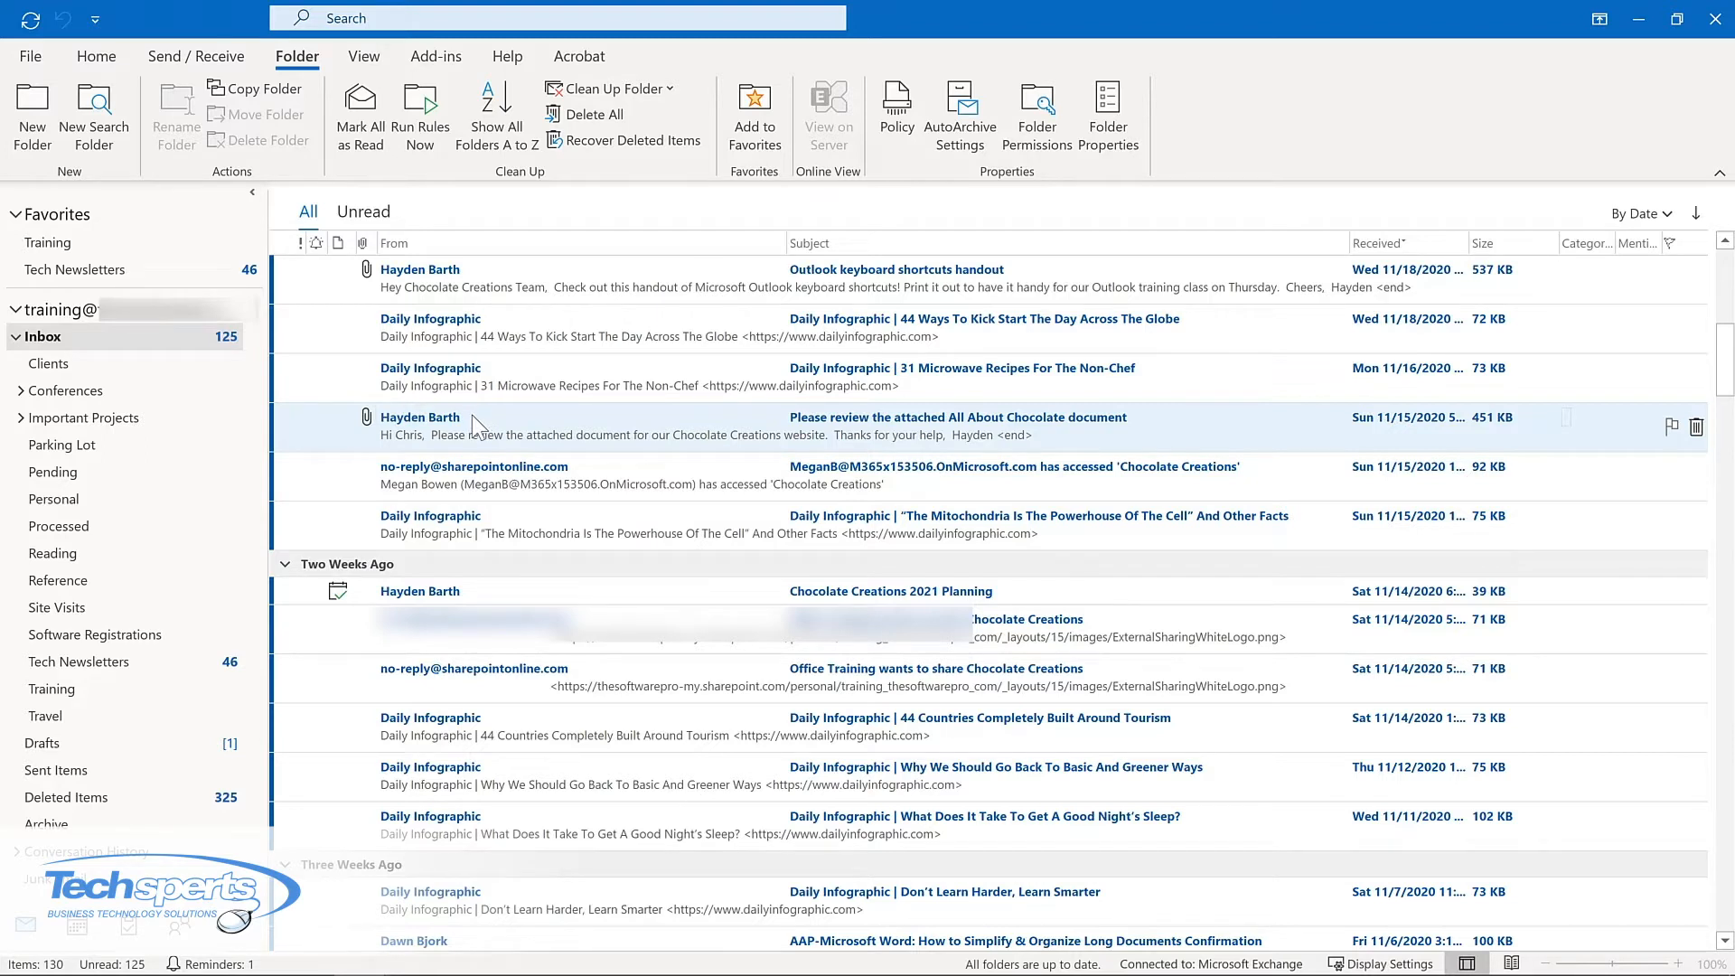
Step: Create a task containing the text of the "Please review the attached All About Chocolate document" message and close it
{"action": "left_click_drag", "start_coordinate": [472, 414], "coordinate": [129, 929]}
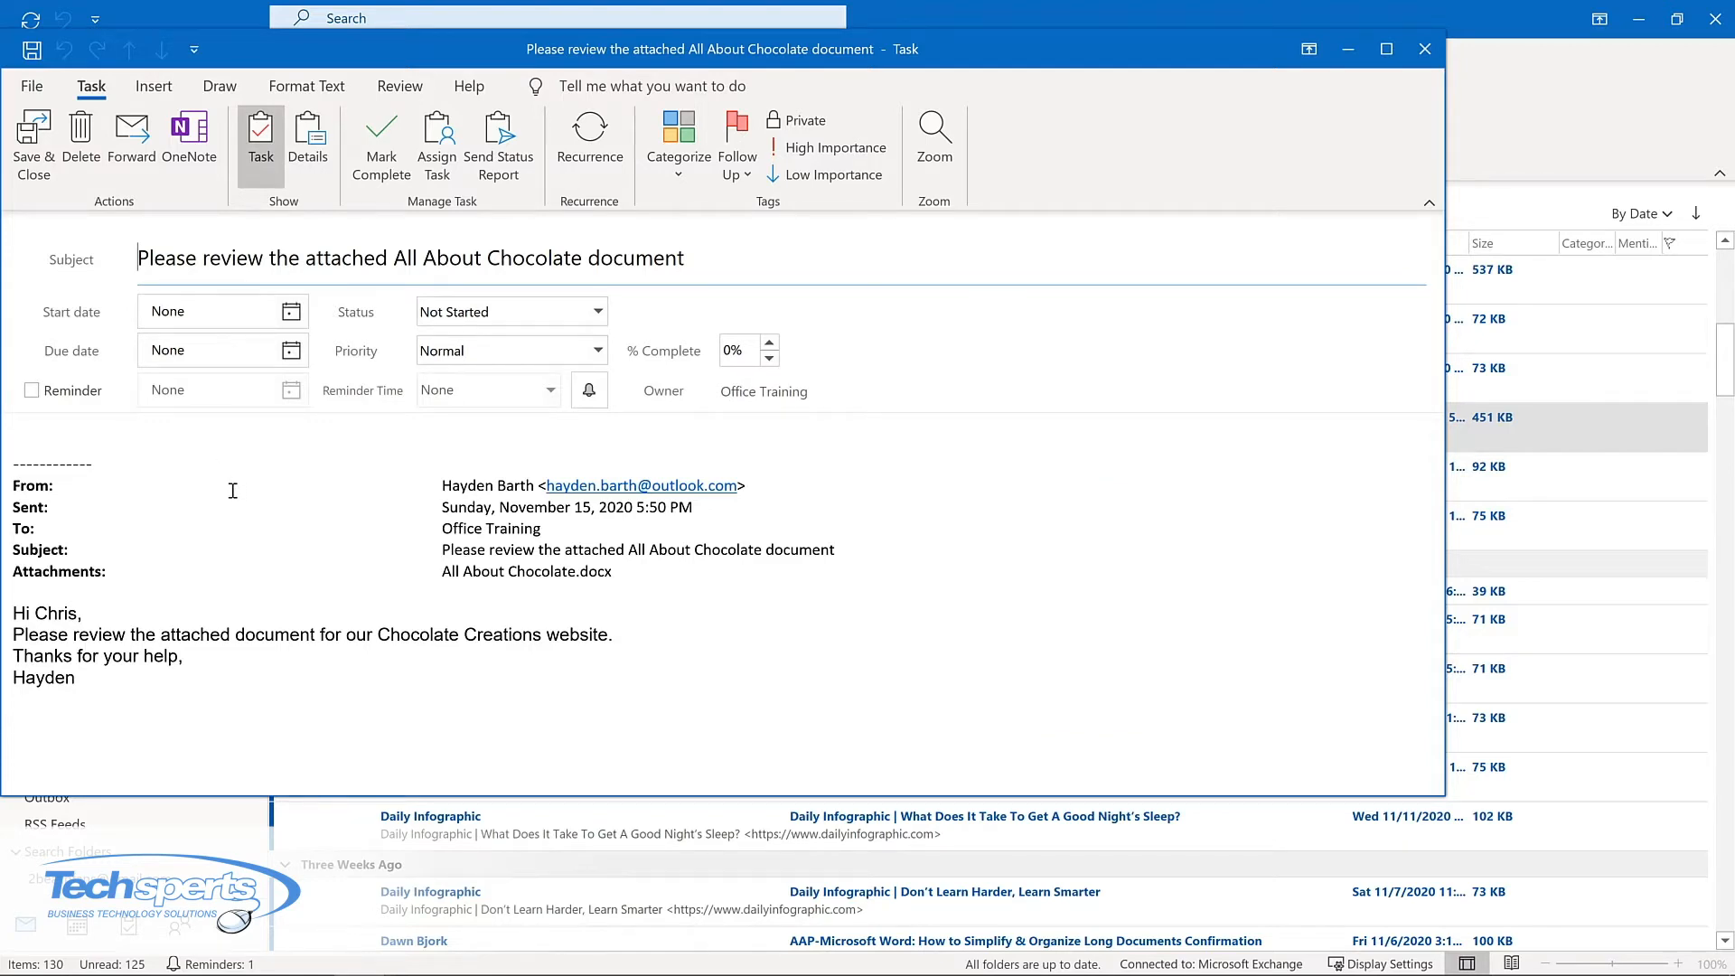
{"action": "left_click", "coordinate": [1425, 49]}
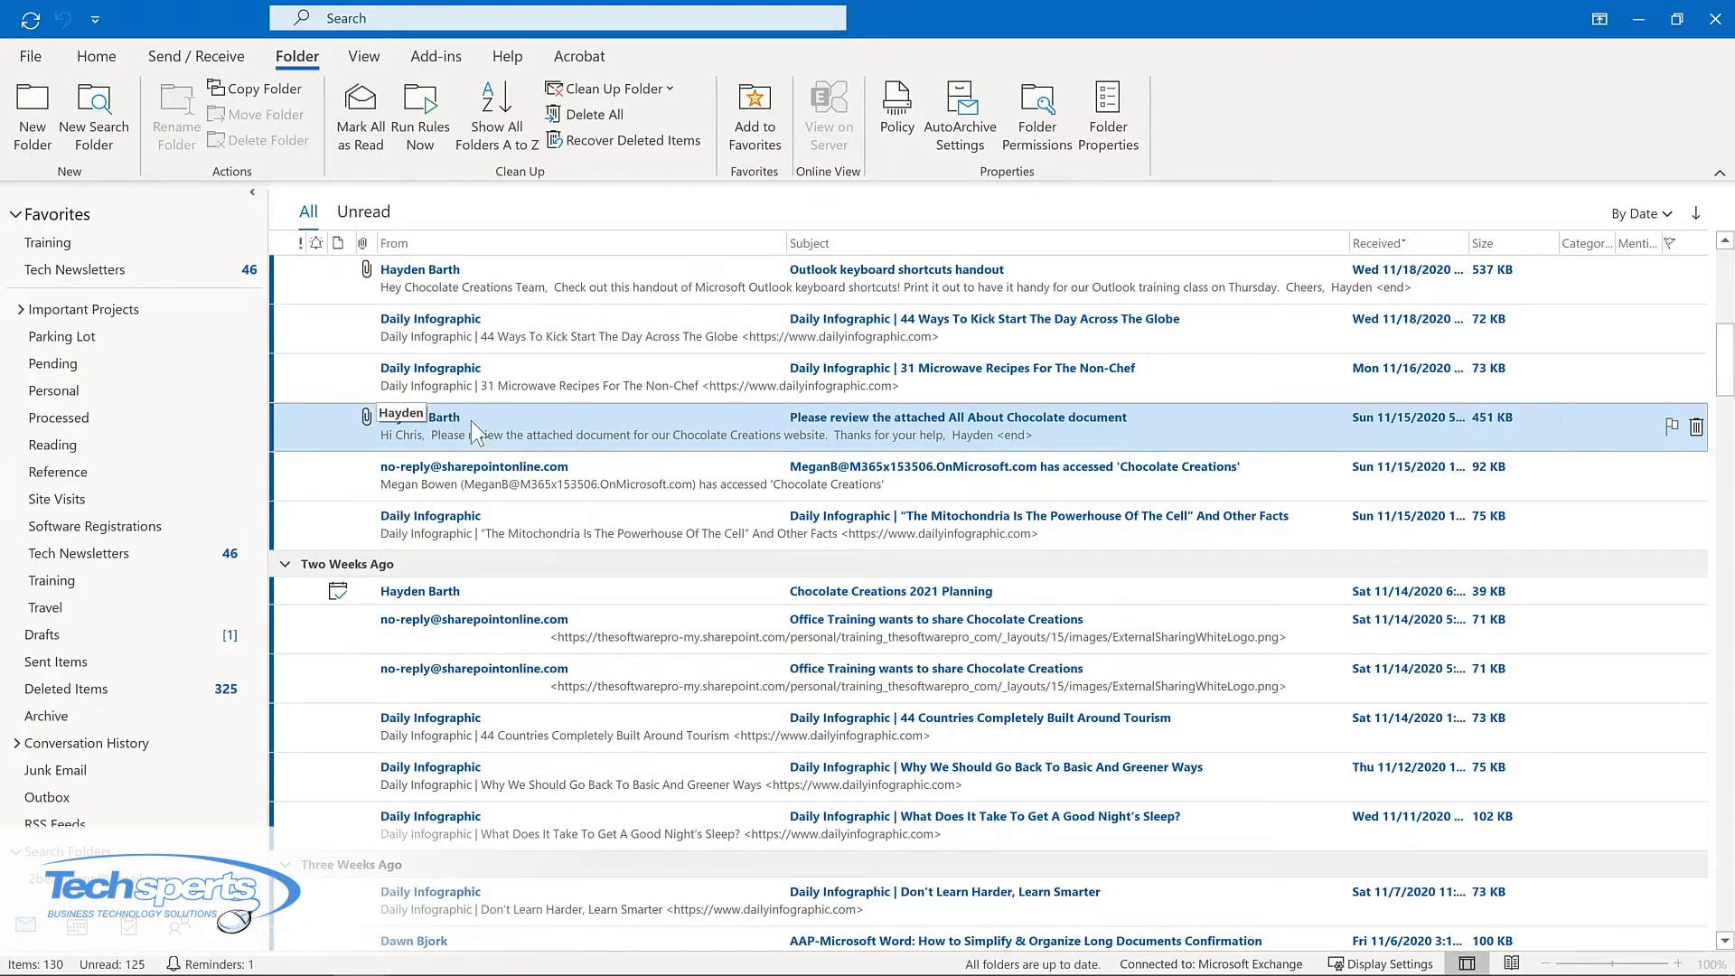
Step: Copy the "Please review the attached All About Chocolate document" message as a task with attachment, starting Thursday 12/3/2020, with the reminder turned on
{"action": "left_click_drag", "start_coordinate": [469, 420], "coordinate": [129, 923]}
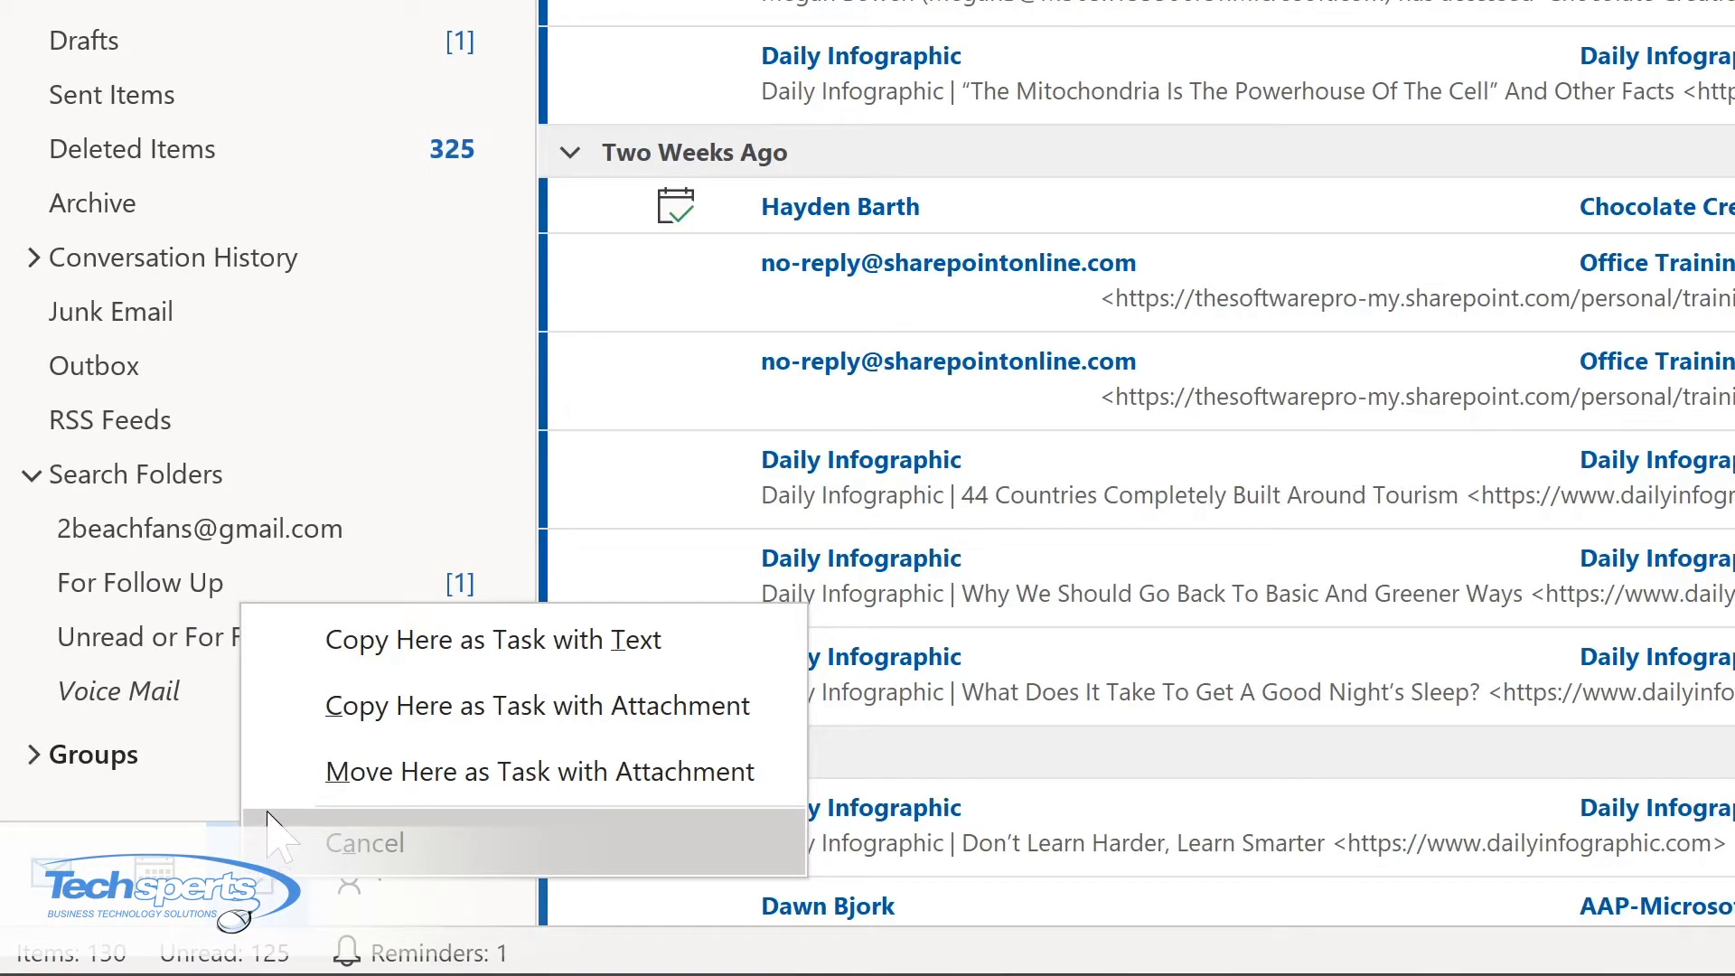
{"action": "left_click", "coordinate": [327, 716]}
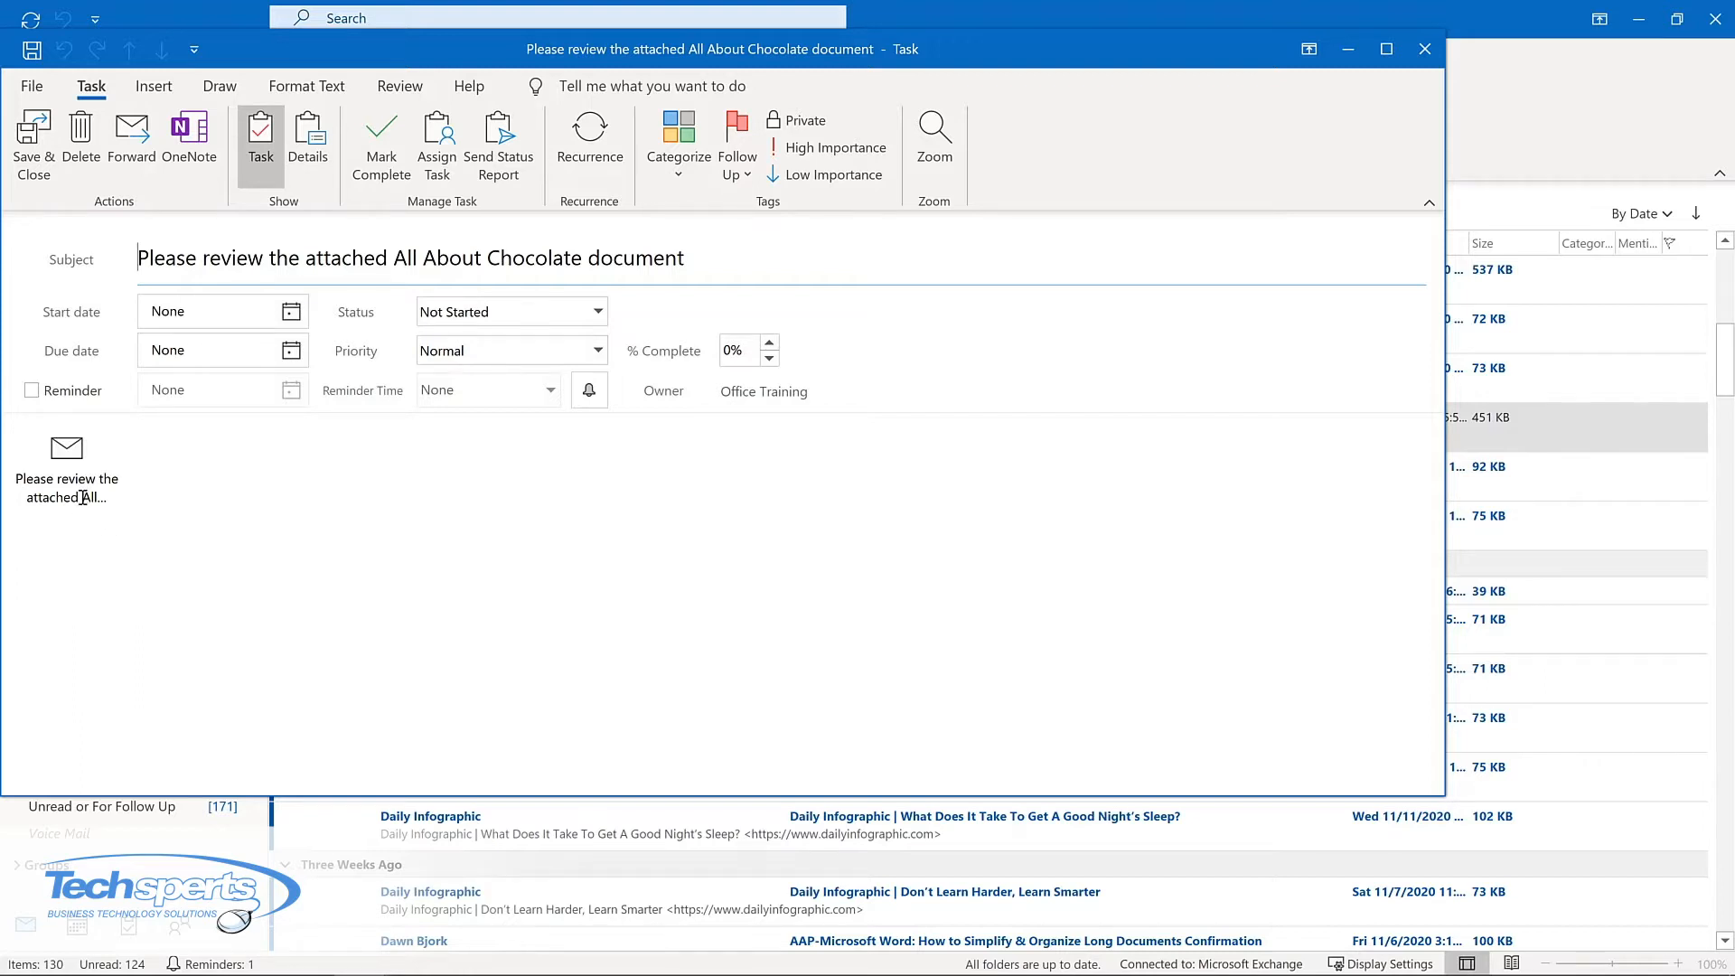
{"action": "left_click", "coordinate": [291, 311]}
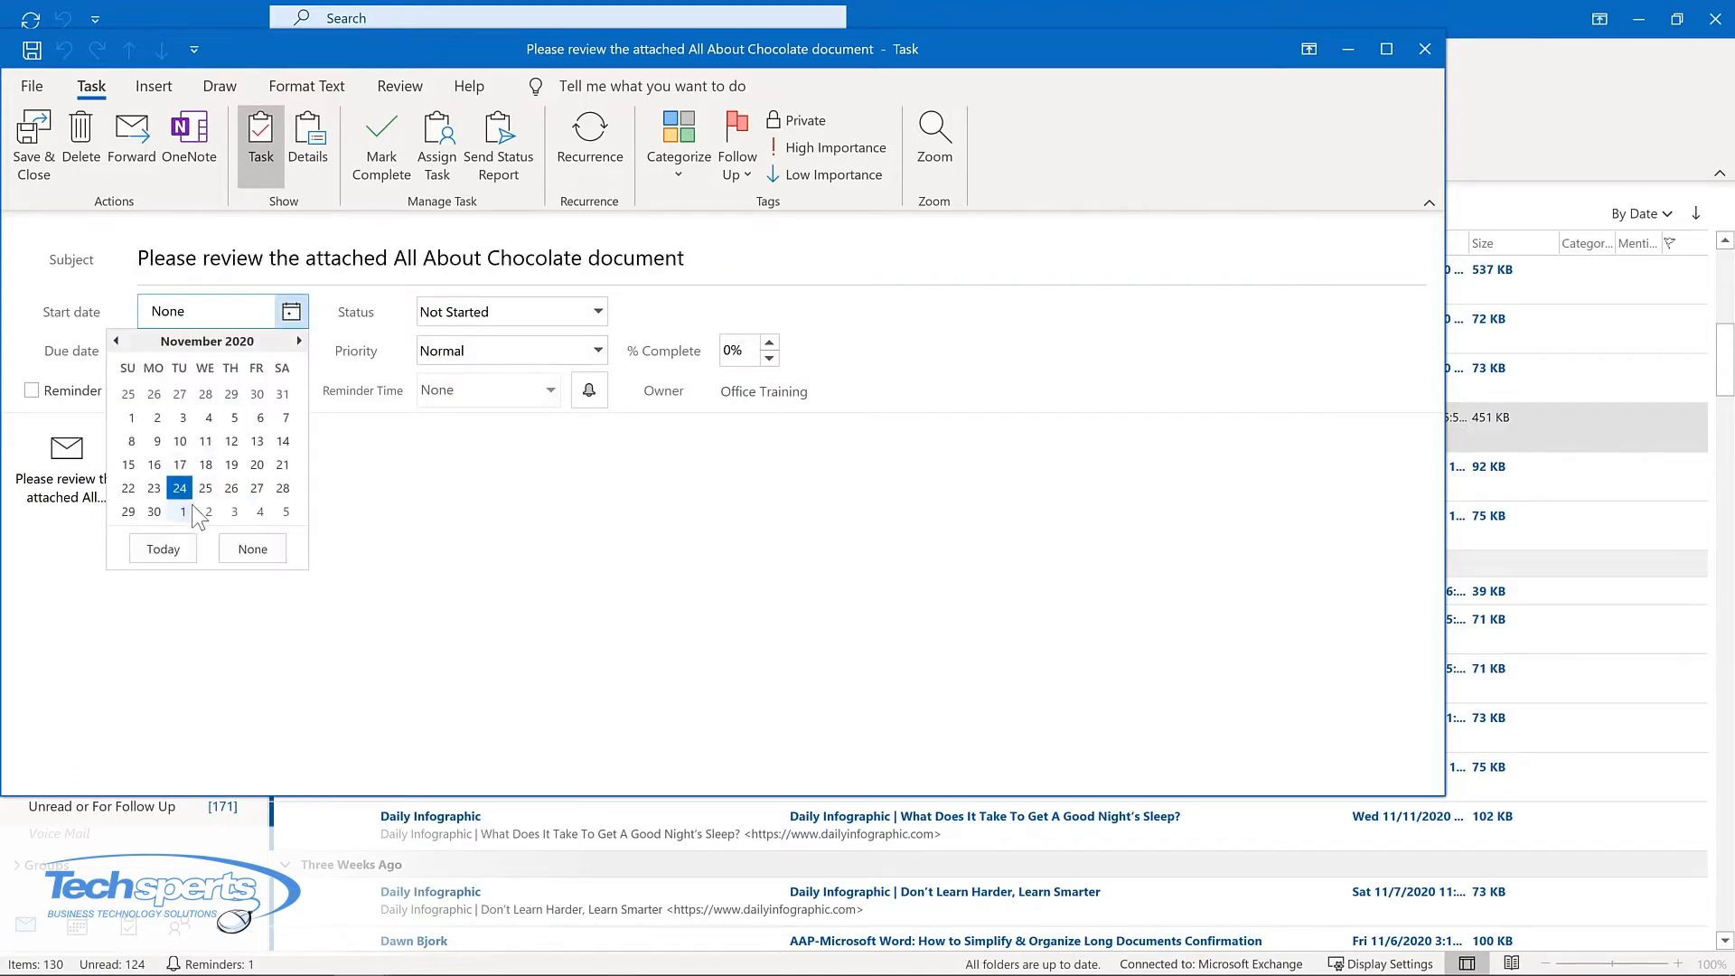
{"action": "left_click", "coordinate": [233, 511]}
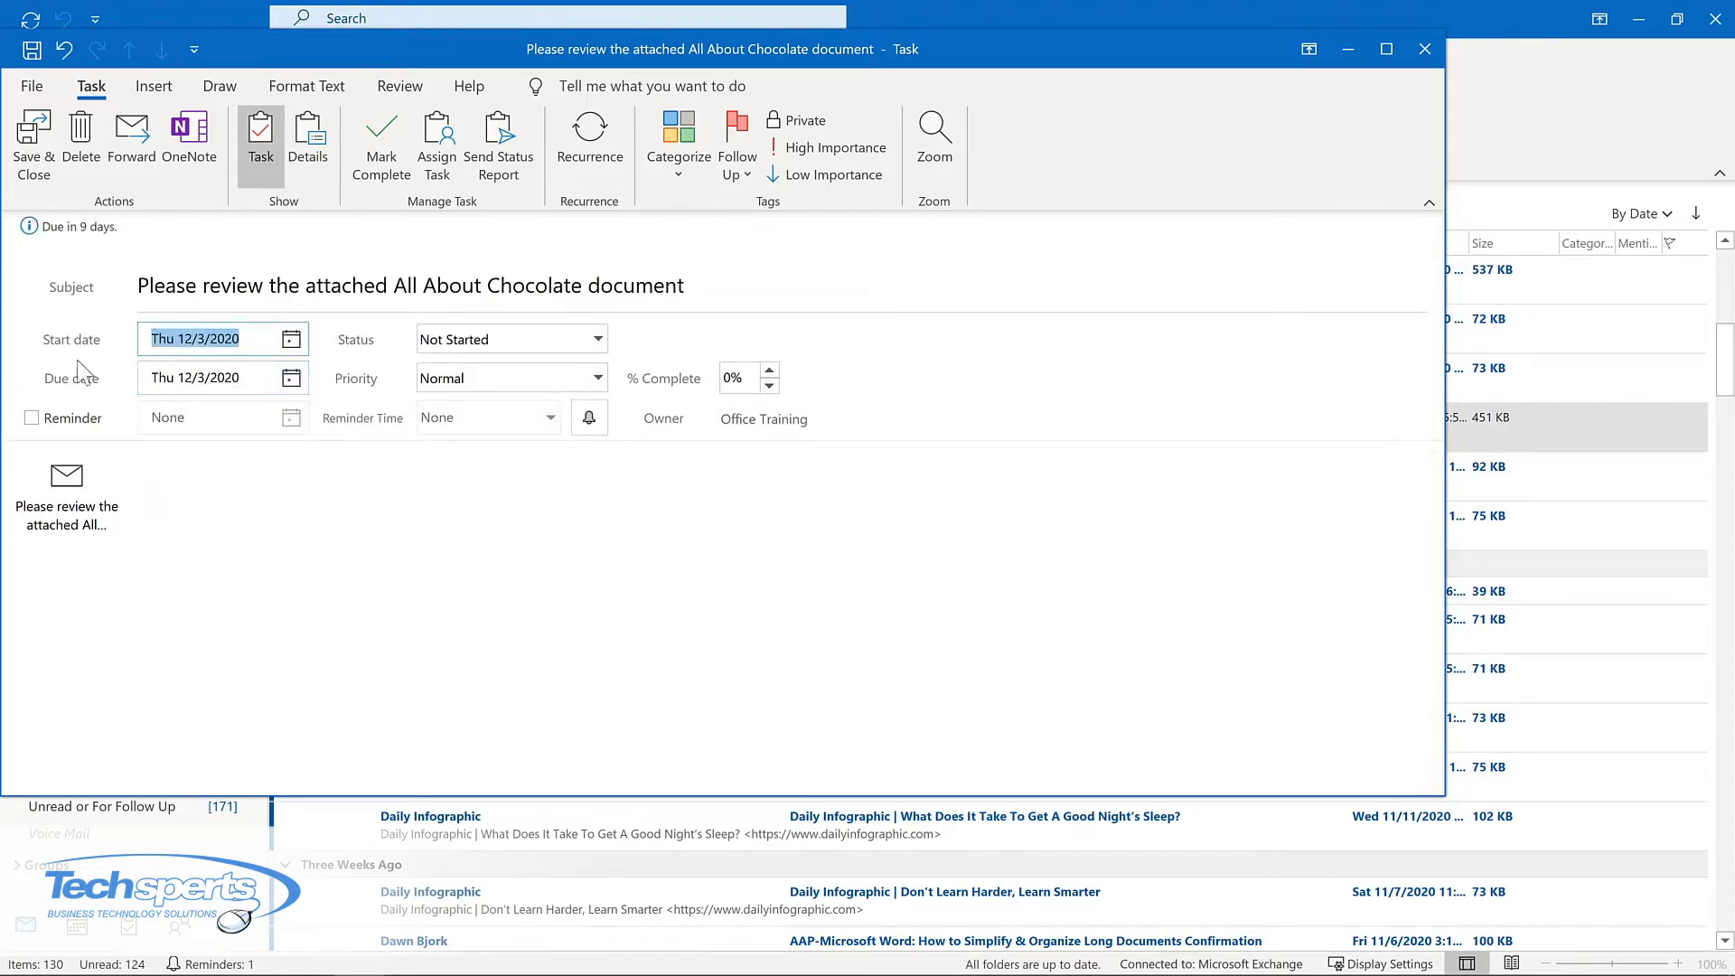
{"action": "left_click", "coordinate": [32, 417]}
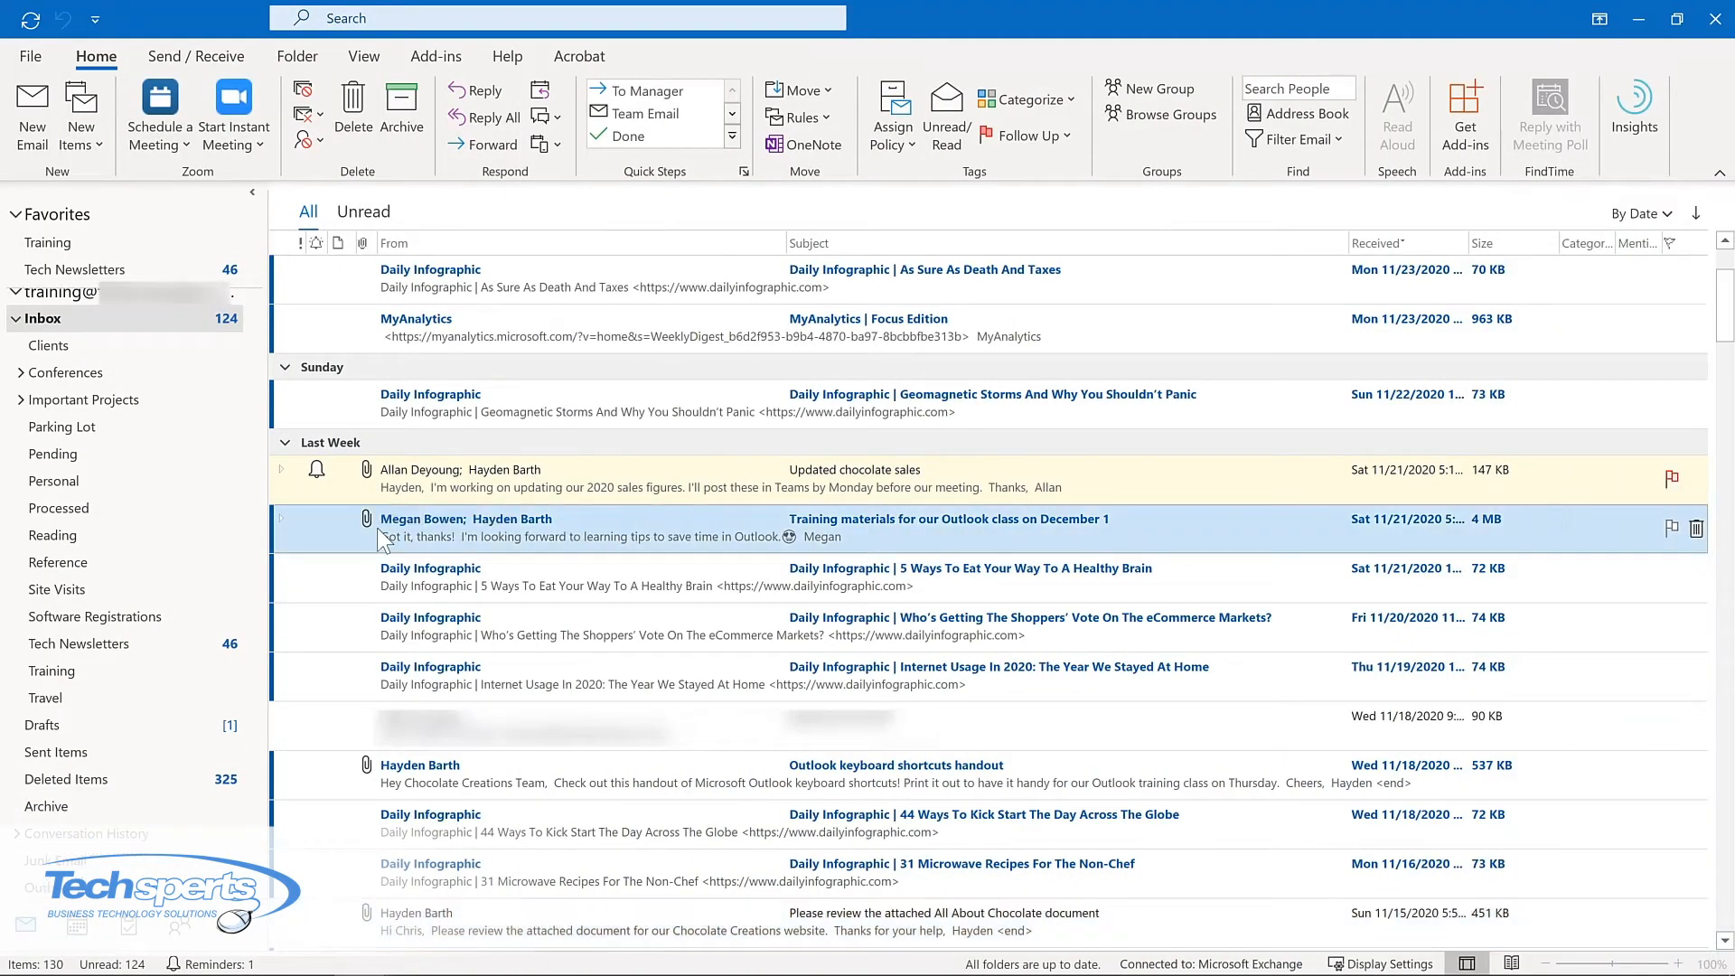
Step: Turn the training materials message into a meeting titled "Review materials for Outlook training", Monday 11/30/2020, 11:00 AM–12:00 PM, location Virtual, and send it
{"action": "left_click_drag", "start_coordinate": [379, 535], "coordinate": [77, 925]}
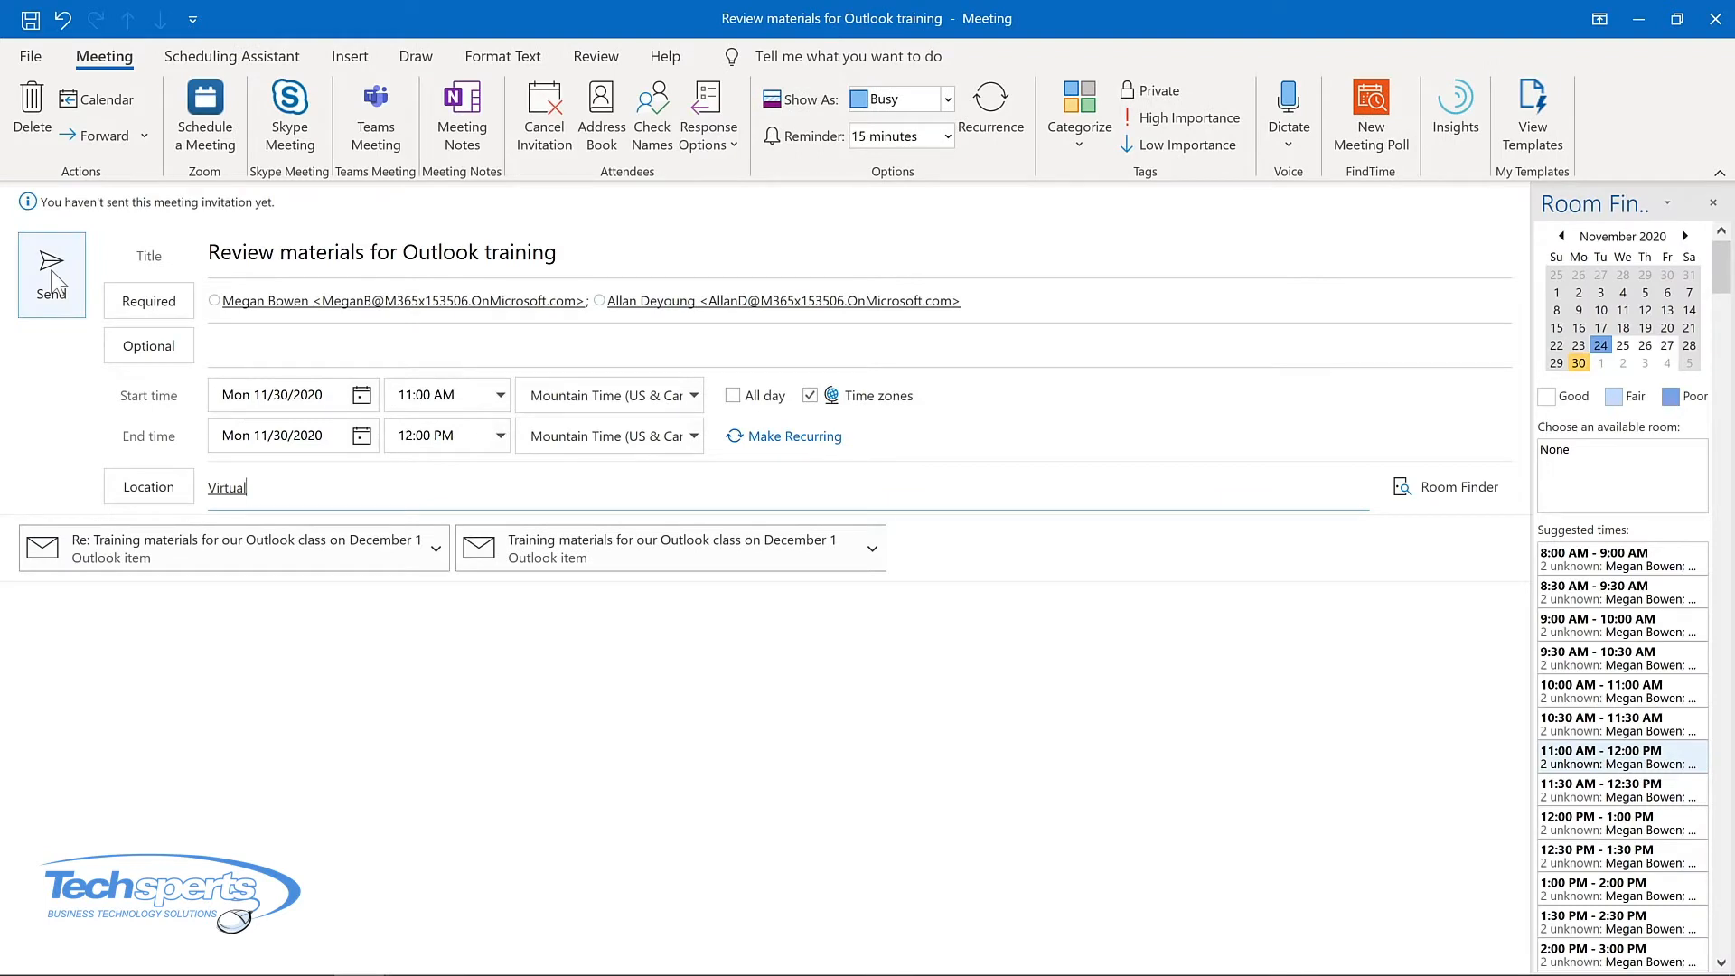
{"action": "left_click", "coordinate": [53, 274]}
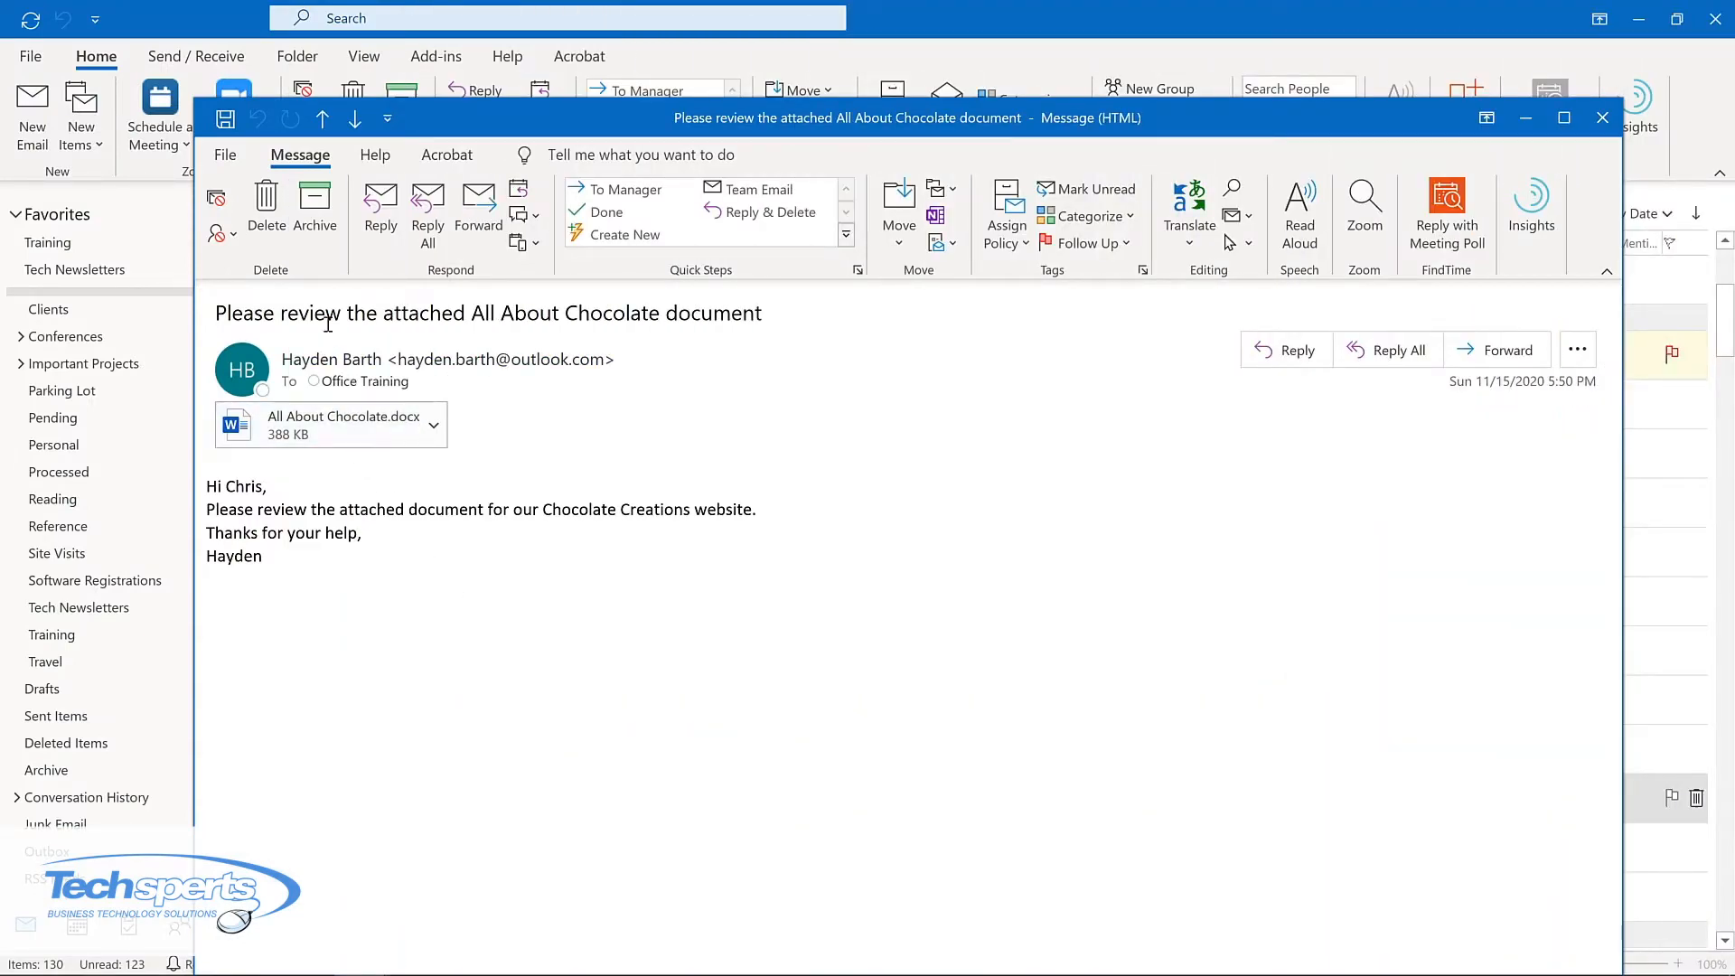
Step: Check that Show Read Aloud is enabled in the Ease of Access options and accept the settings
{"action": "left_click", "coordinate": [225, 154]}
{"action": "left_click", "coordinate": [280, 944]}
{"action": "left_click", "coordinate": [529, 457]}
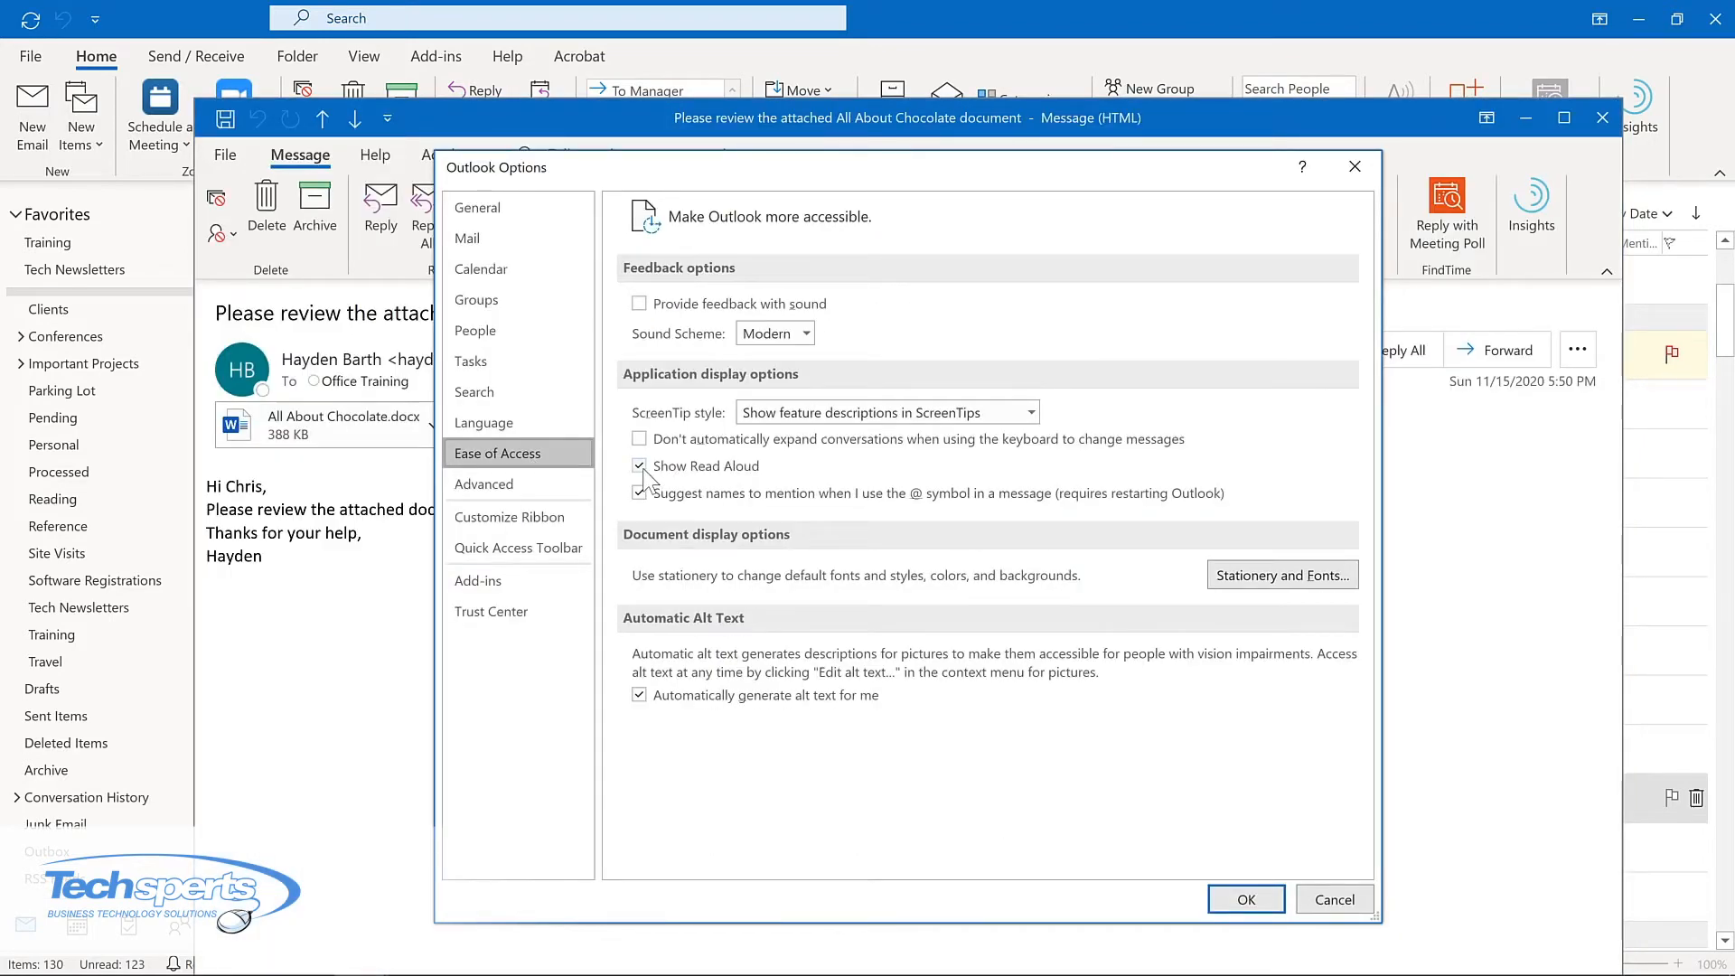
{"action": "key", "text": "Return"}
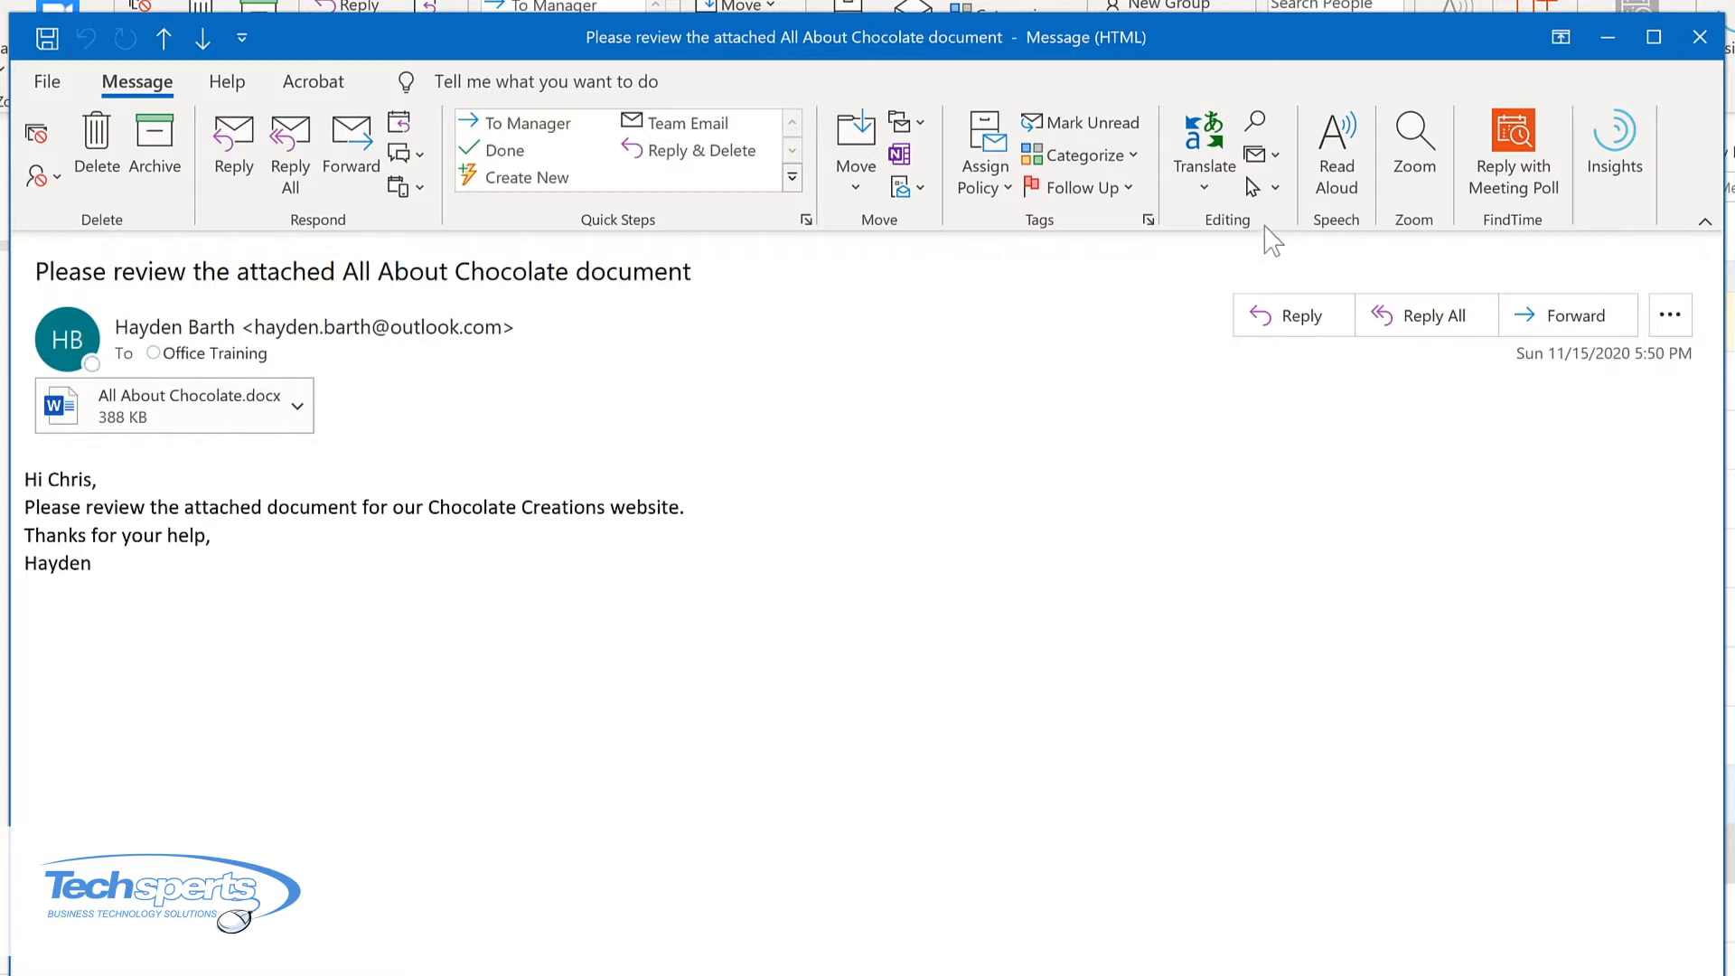
Step: Have the All About Chocolate message read aloud, pausing it and resuming from the word "document" before pausing again
{"action": "left_click", "coordinate": [1335, 156]}
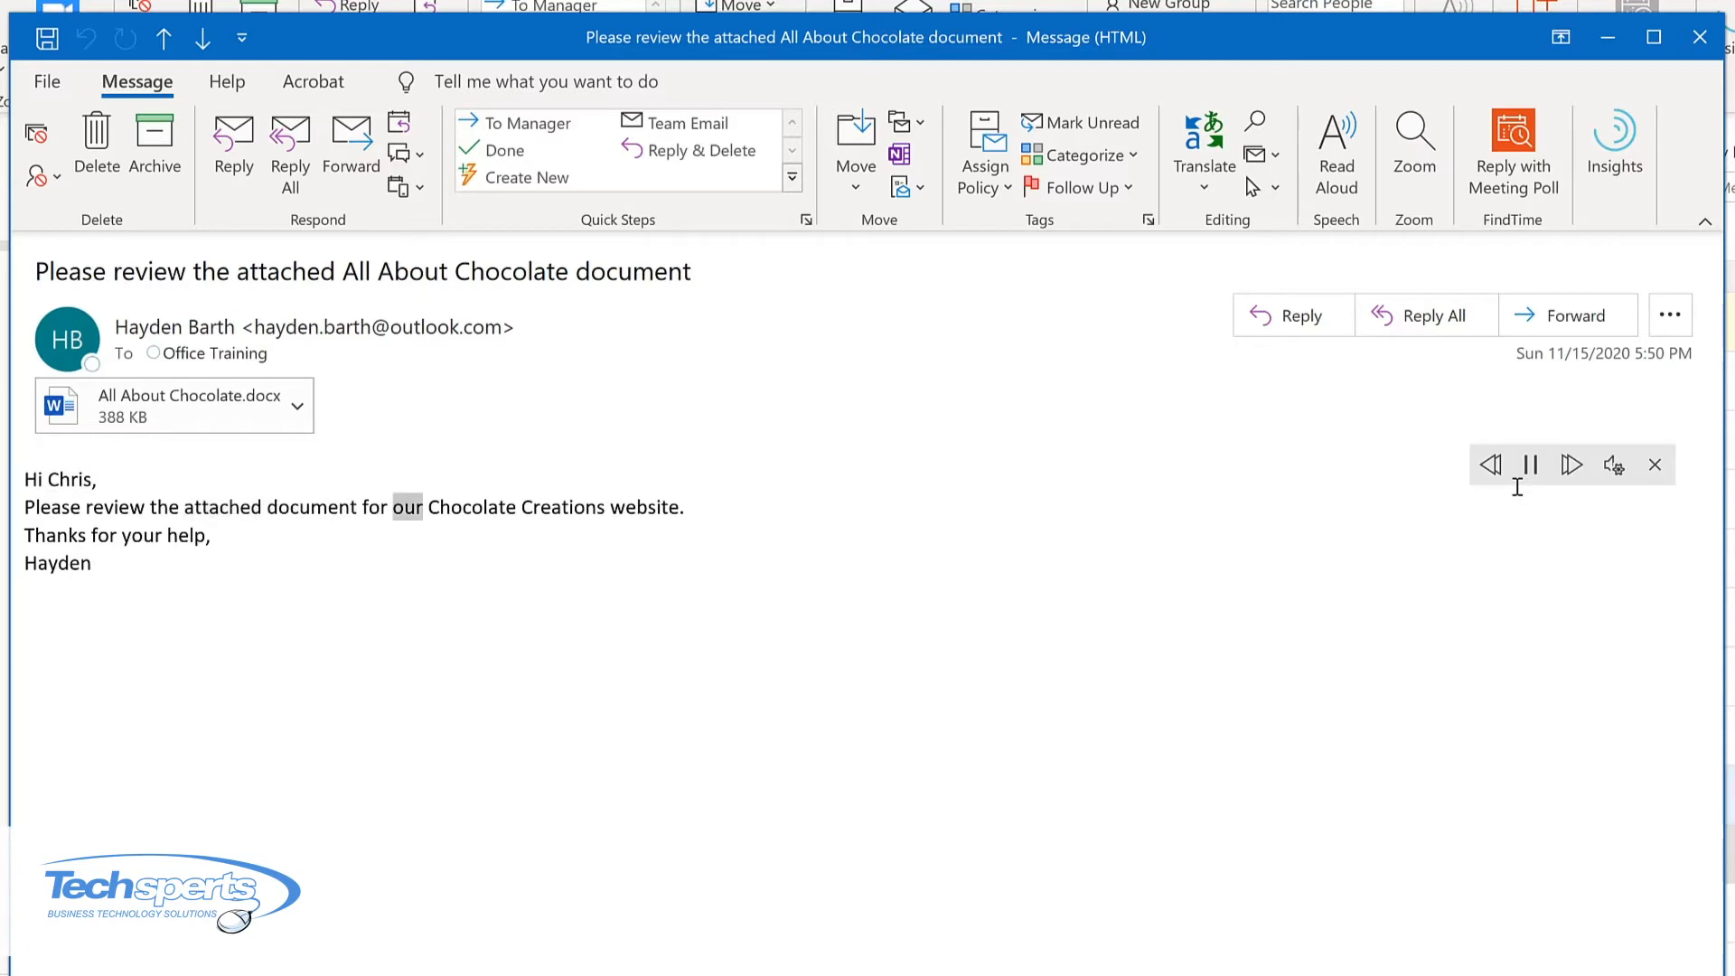
{"action": "left_click", "coordinate": [1532, 466]}
{"action": "left_click", "coordinate": [303, 506]}
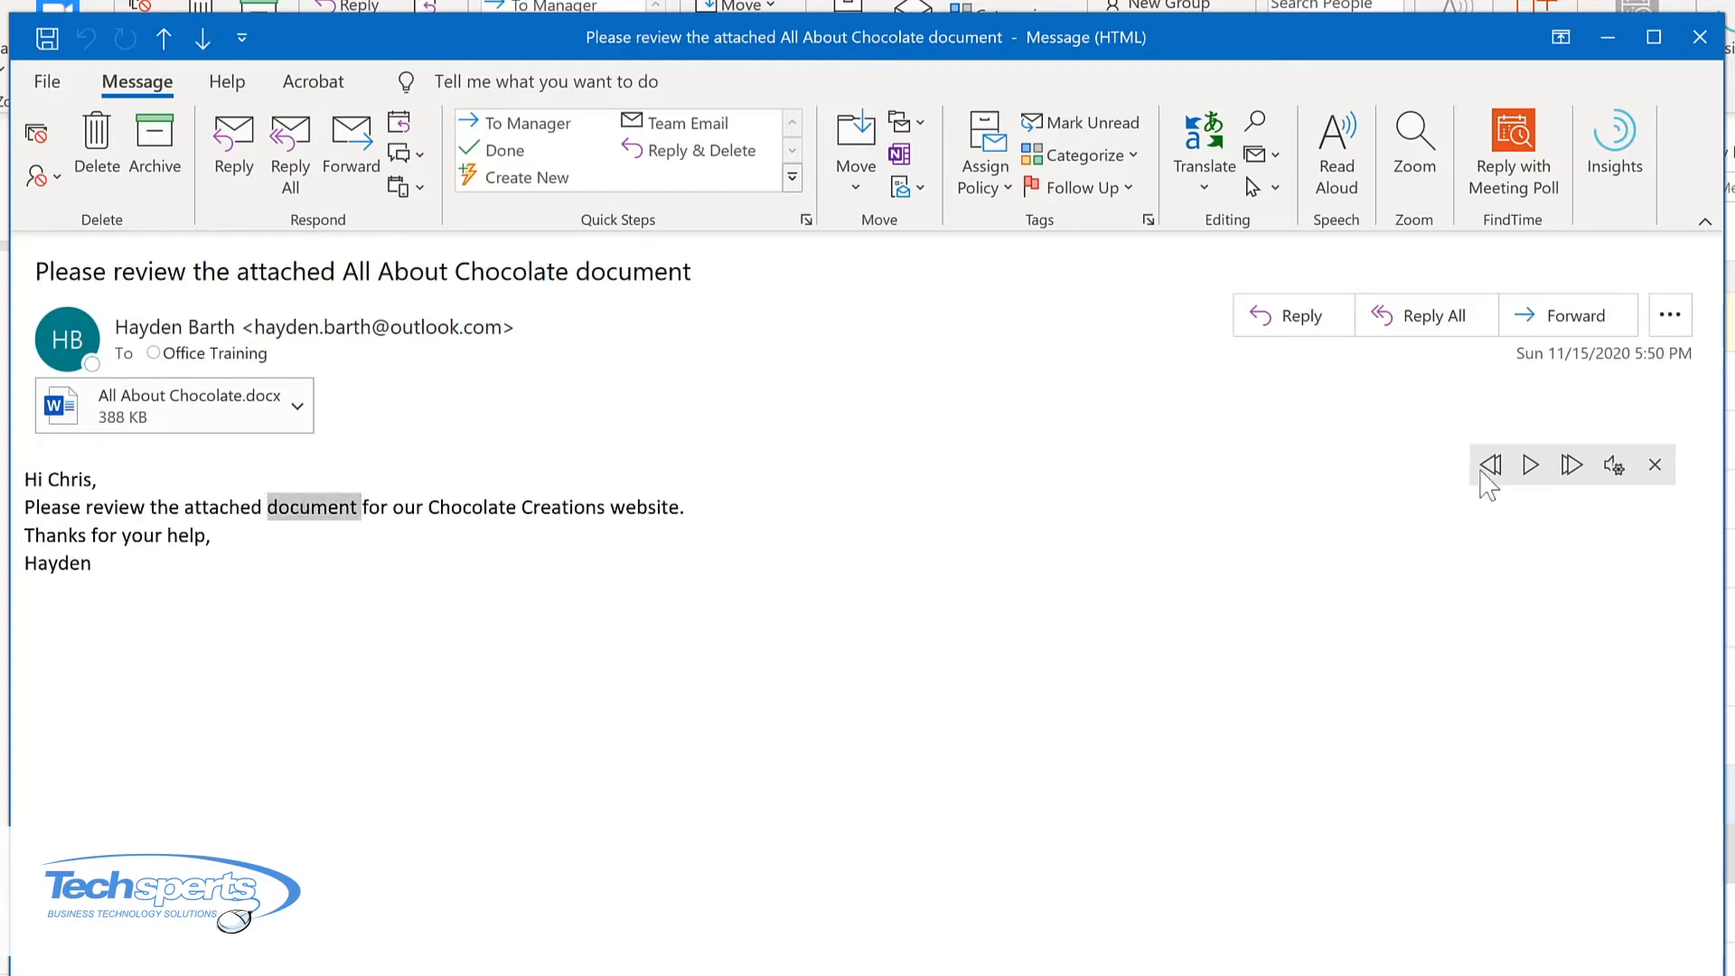
{"action": "left_click", "coordinate": [1531, 465]}
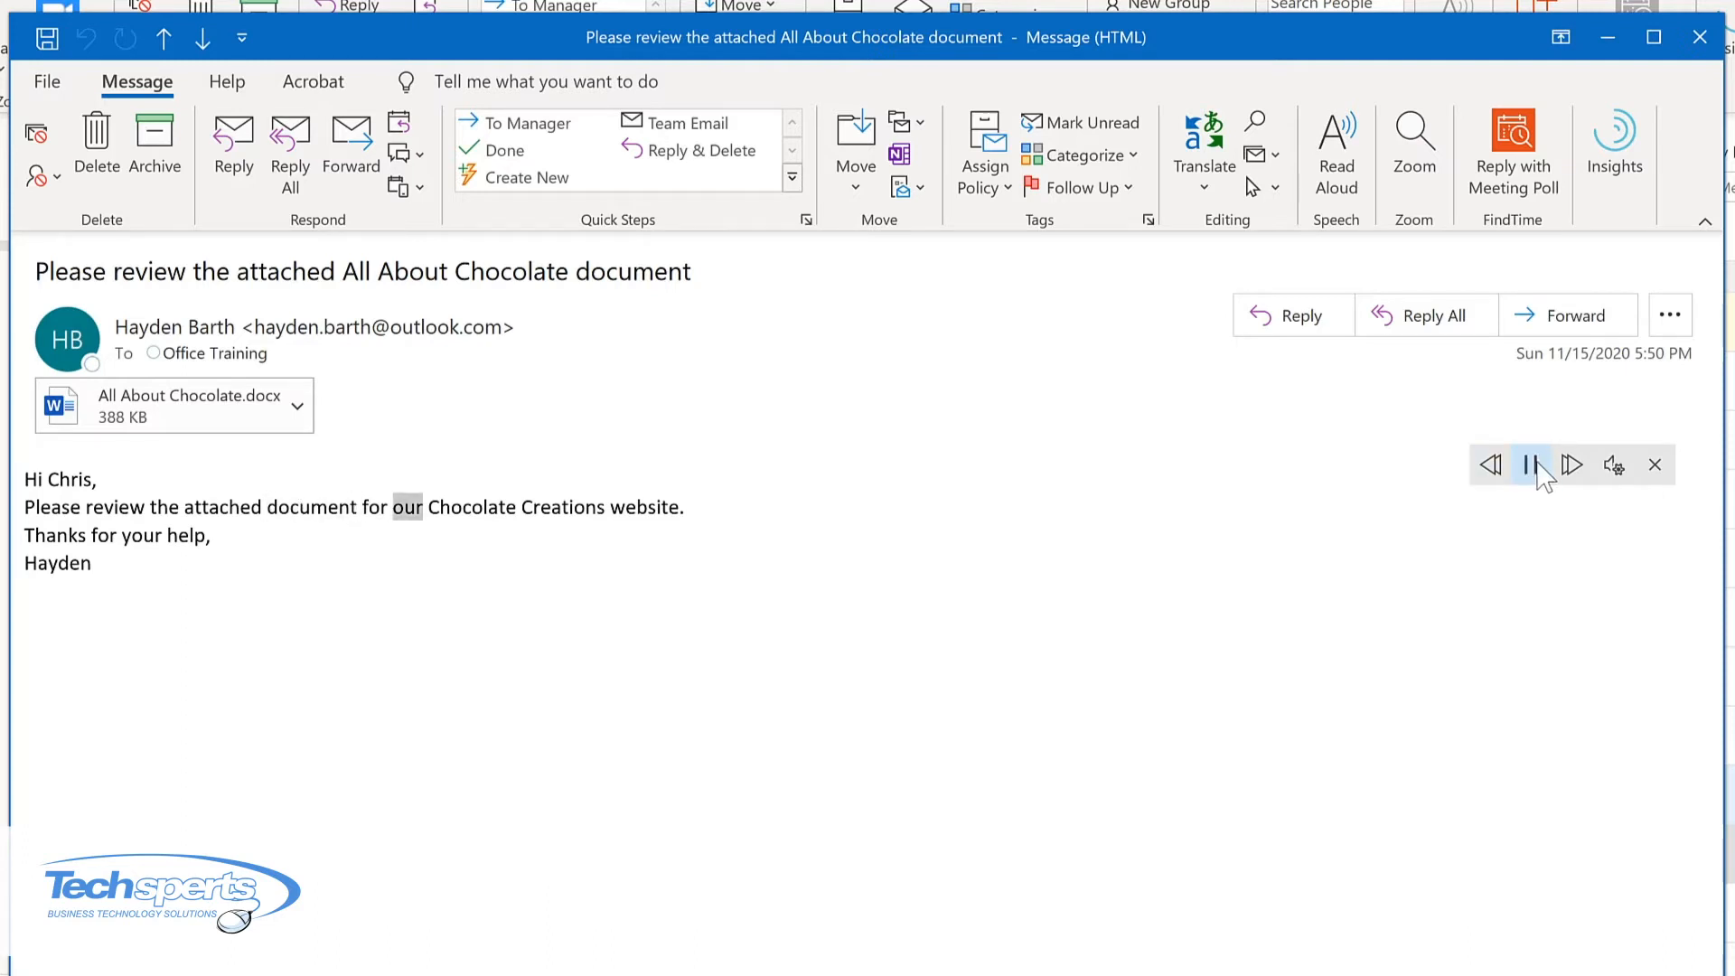
{"action": "left_click", "coordinate": [1535, 466]}
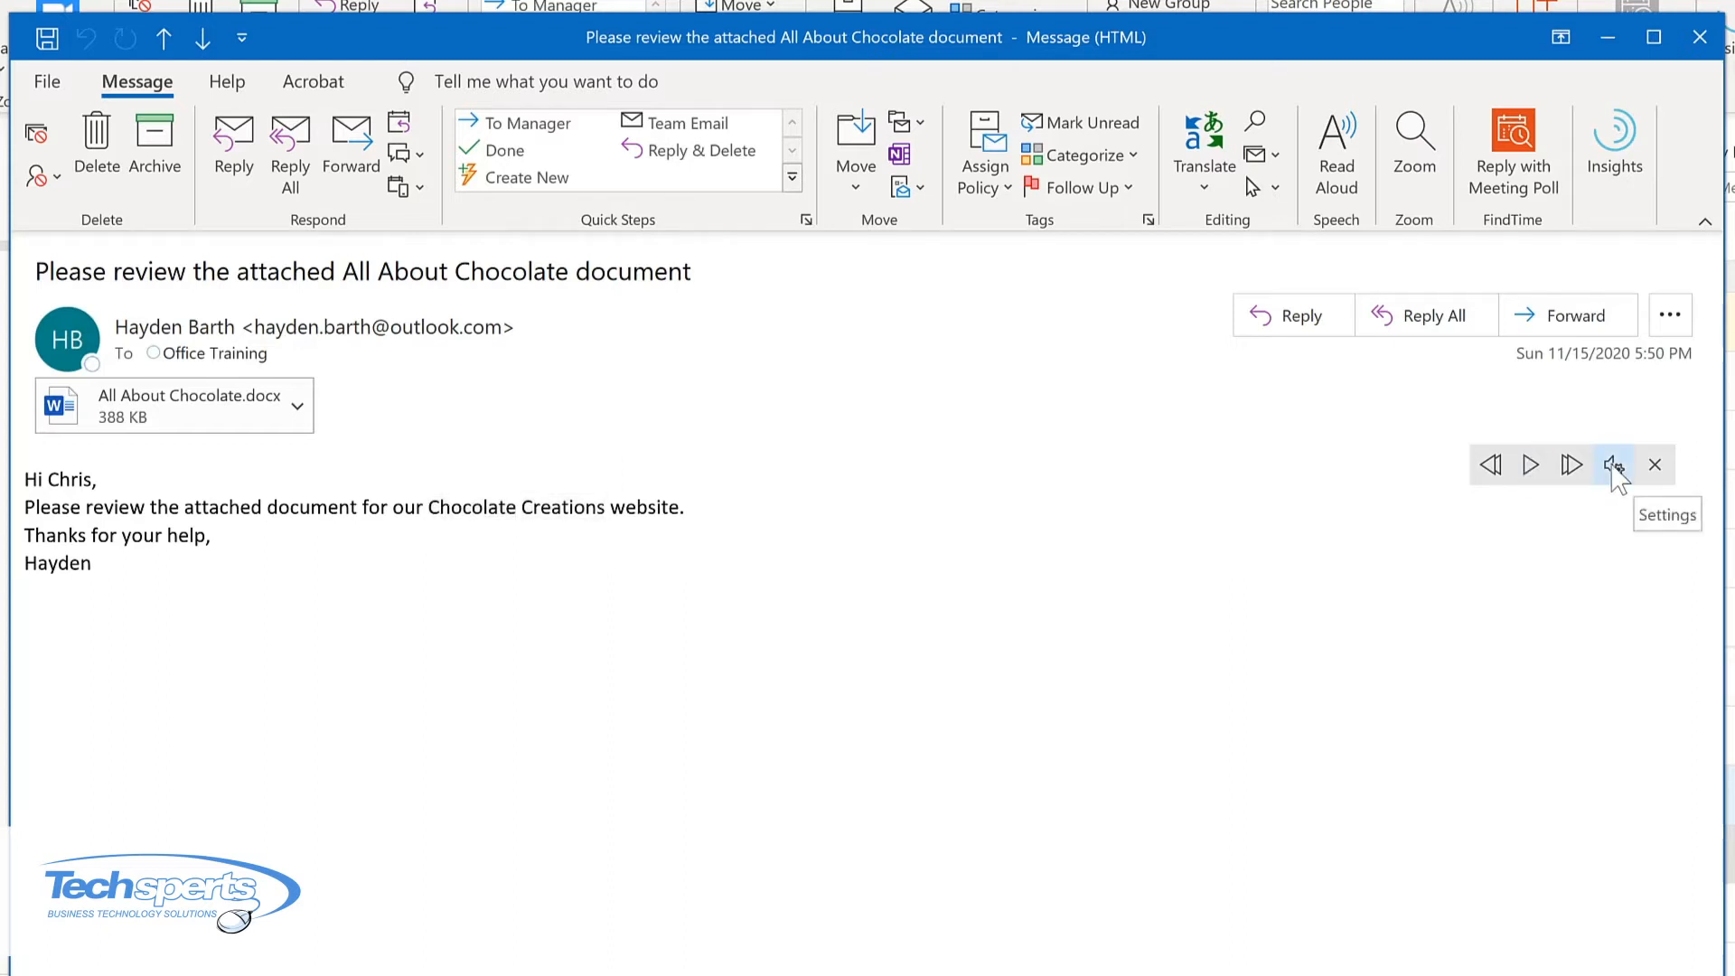
Step: Raise the Read Aloud speed slightly, change the voice to Microsoft Mark, and resume the reading
{"action": "left_click", "coordinate": [1612, 468]}
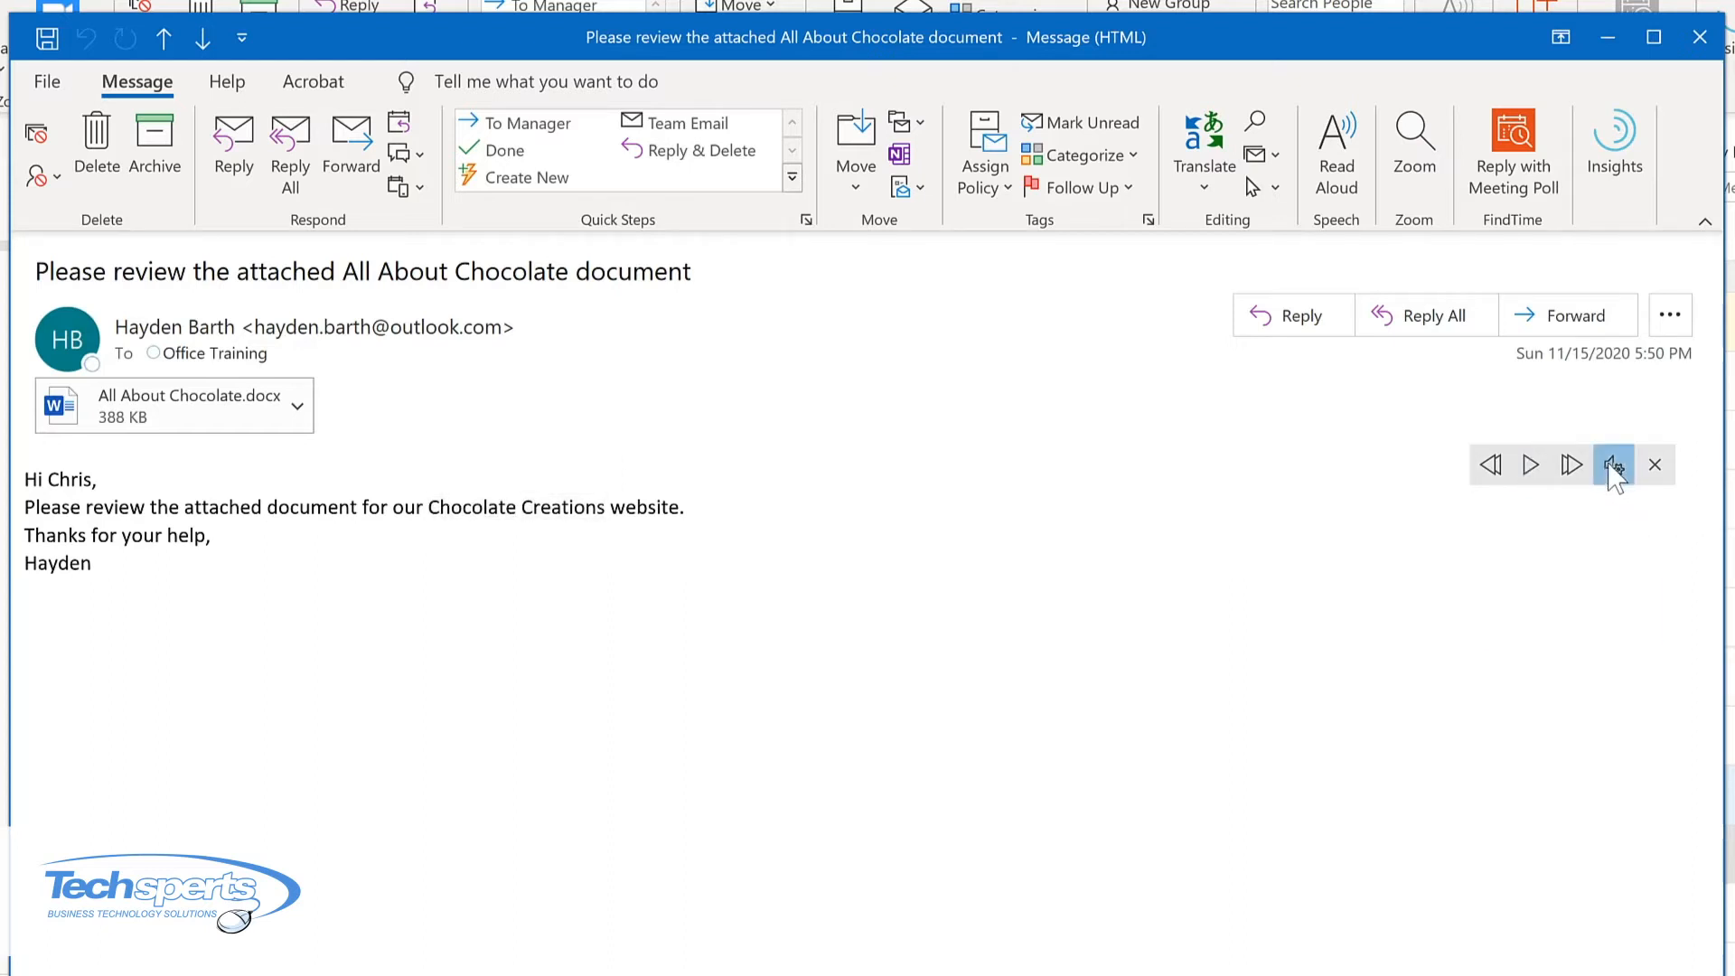
{"action": "left_click_drag", "start_coordinate": [1577, 561], "coordinate": [1594, 562]}
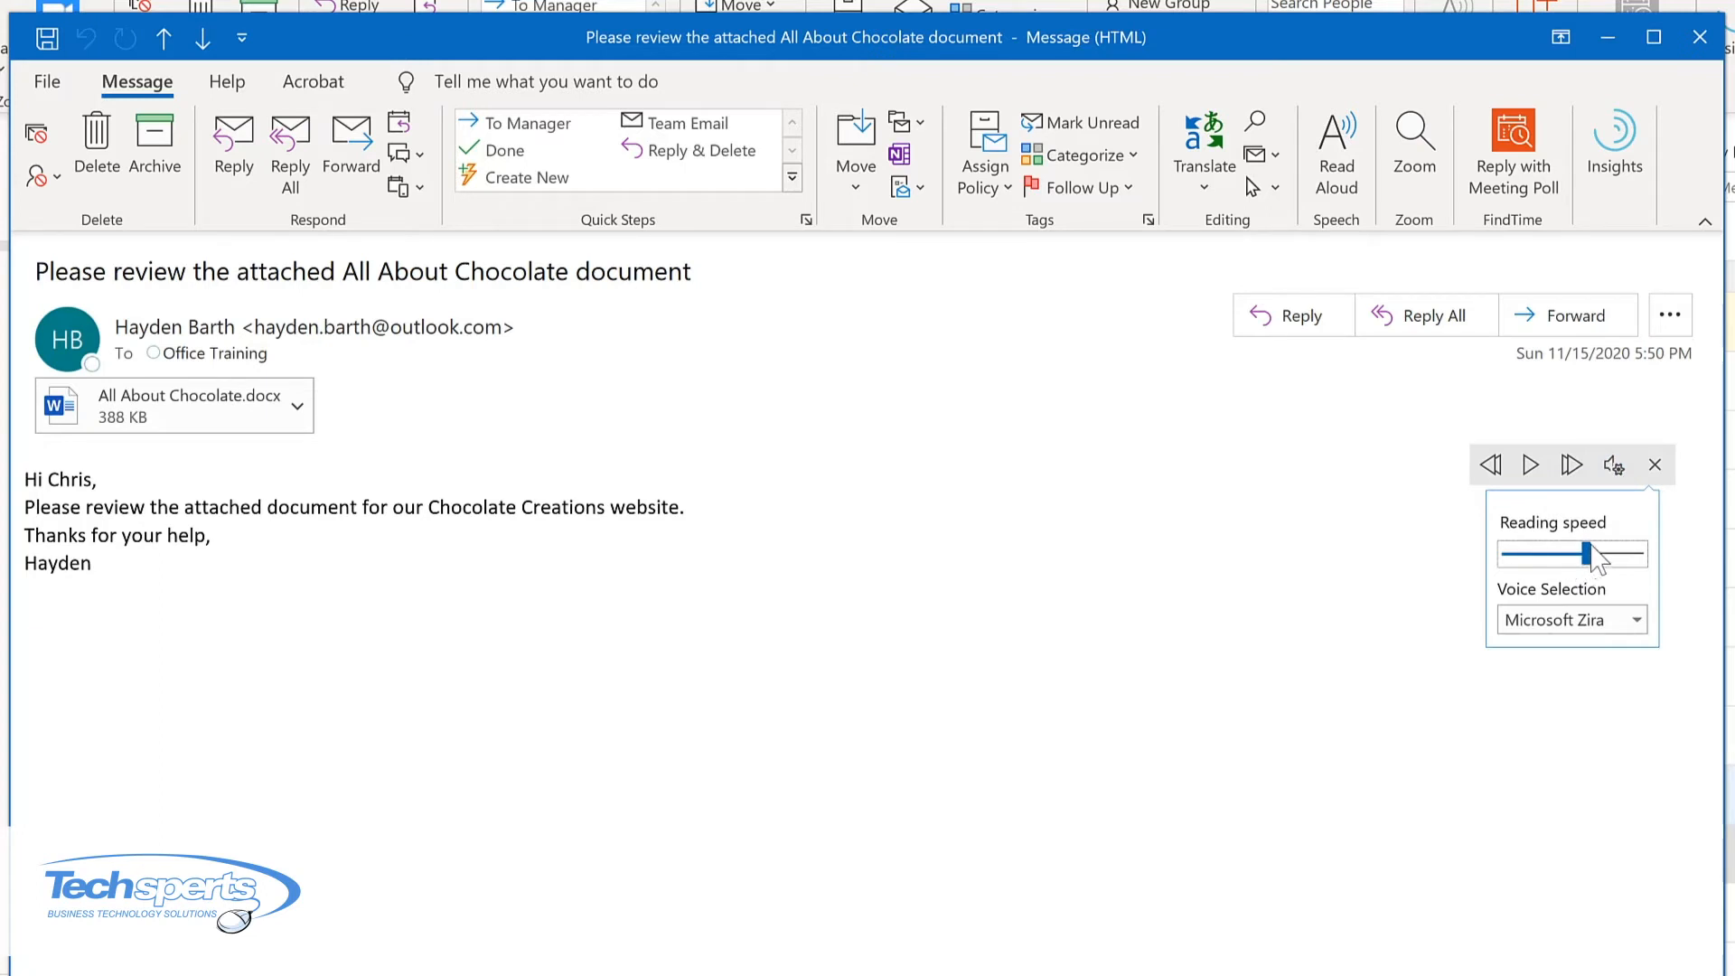
{"action": "left_click", "coordinate": [1637, 620]}
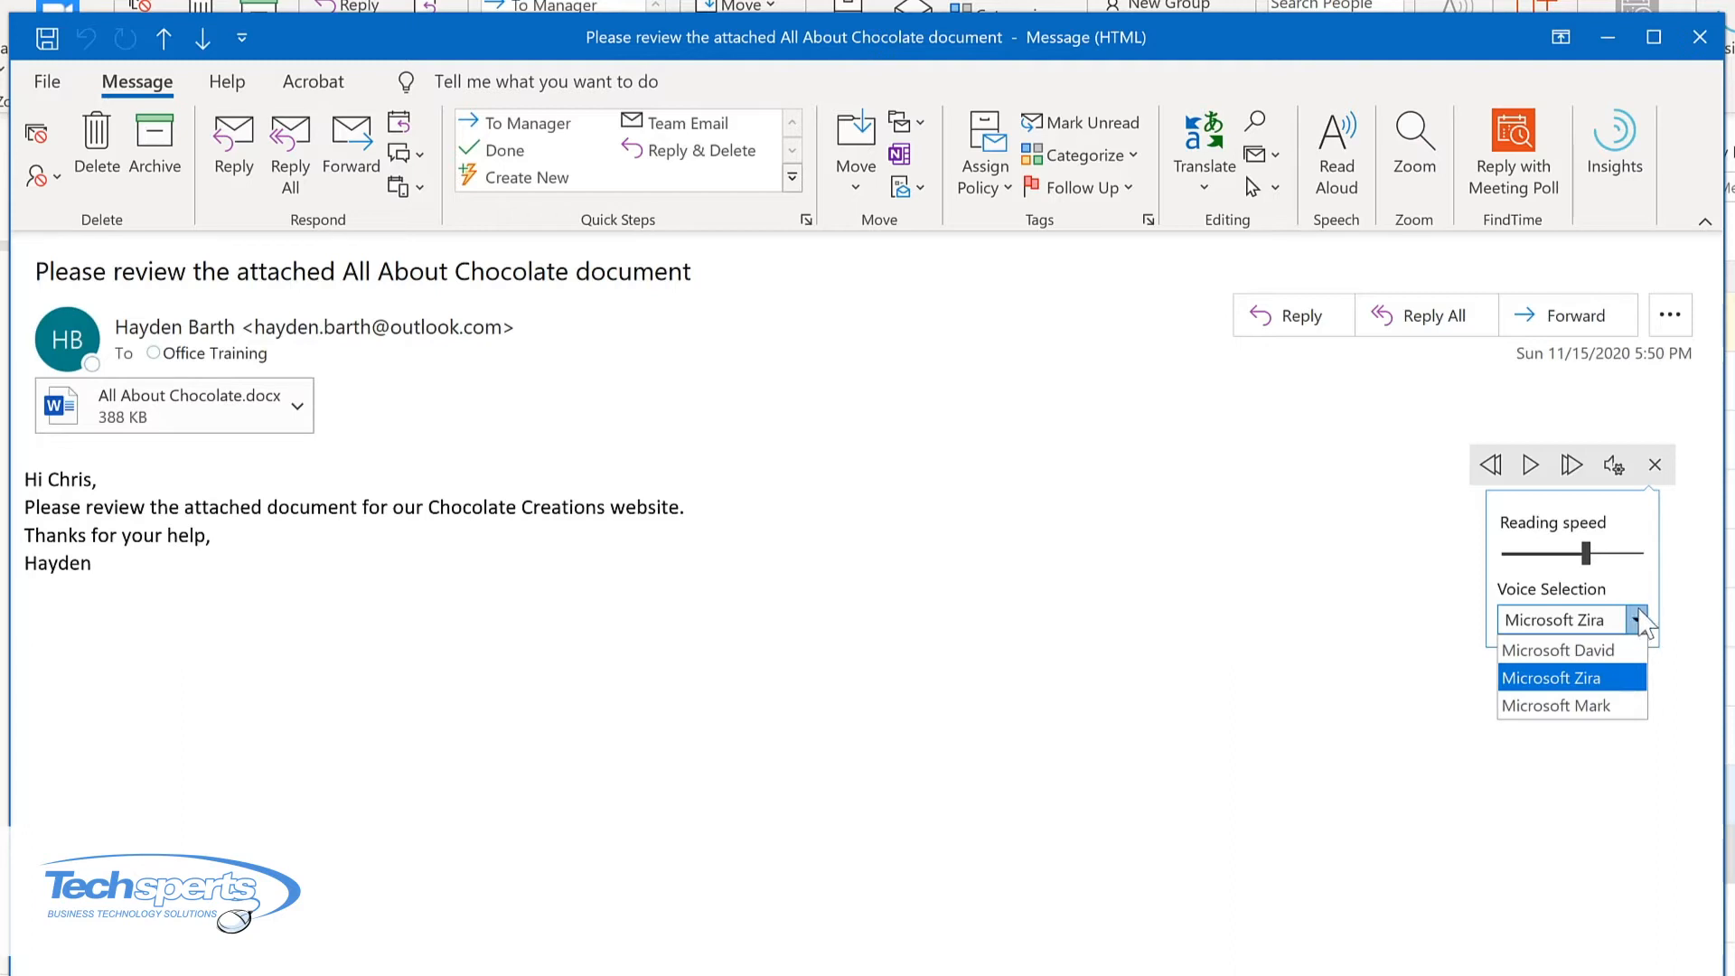
{"action": "left_click", "coordinate": [1616, 708]}
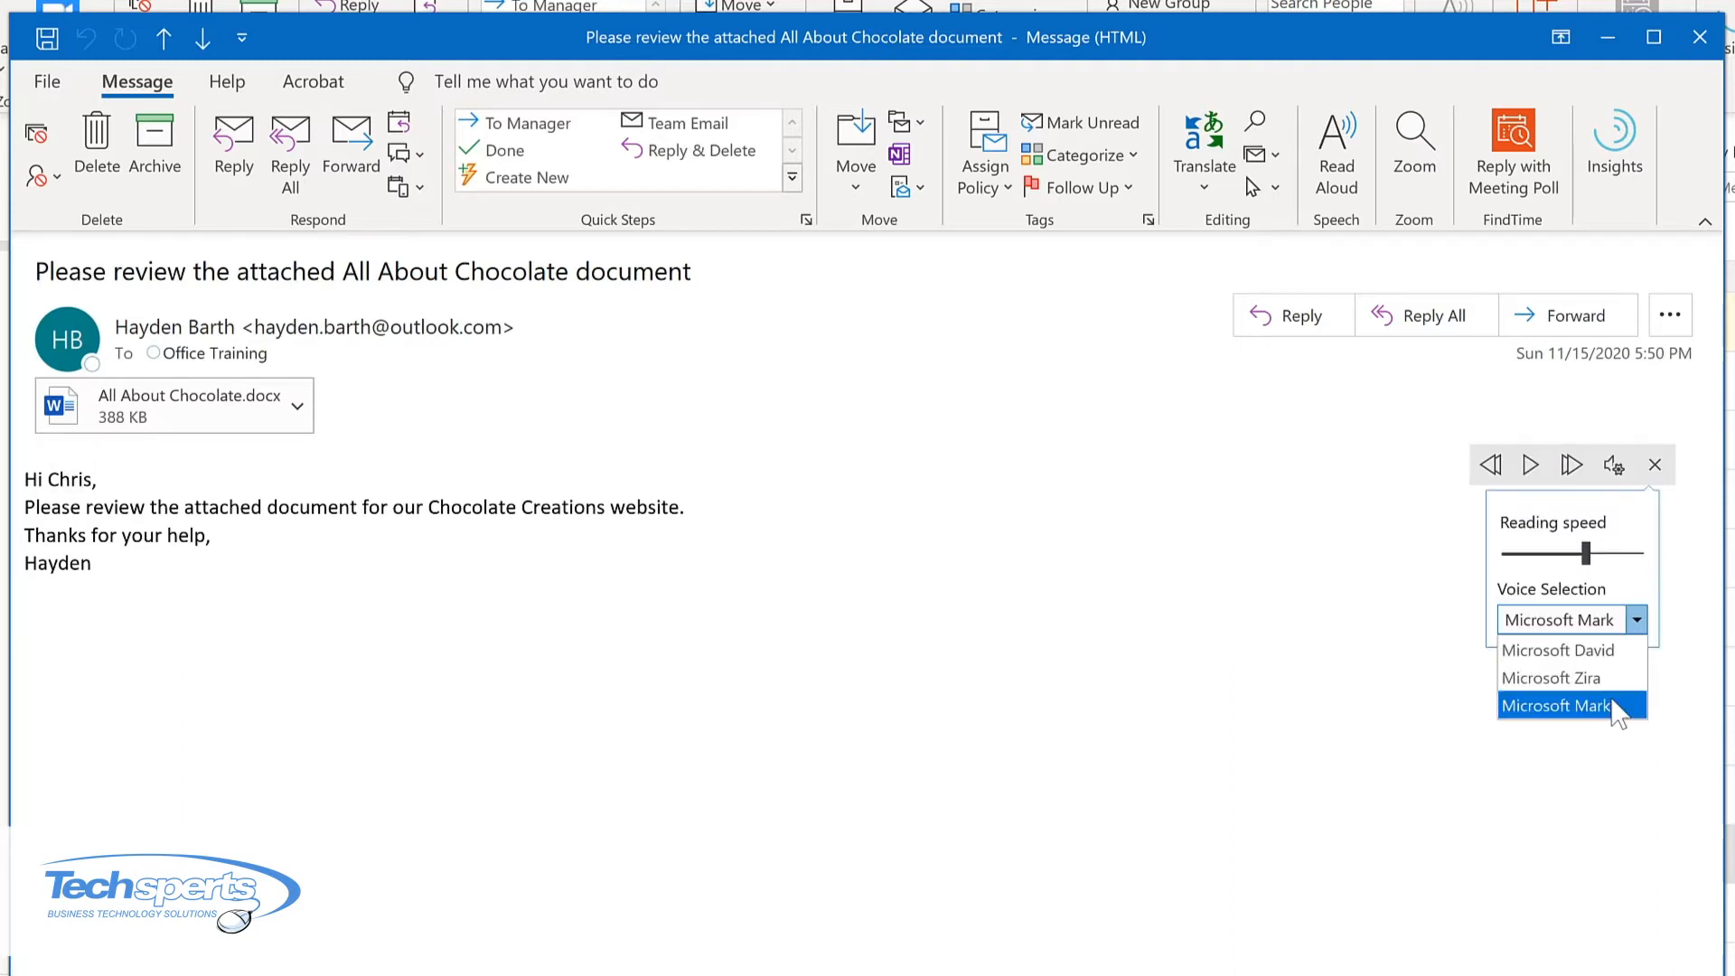
{"action": "left_click", "coordinate": [1616, 708]}
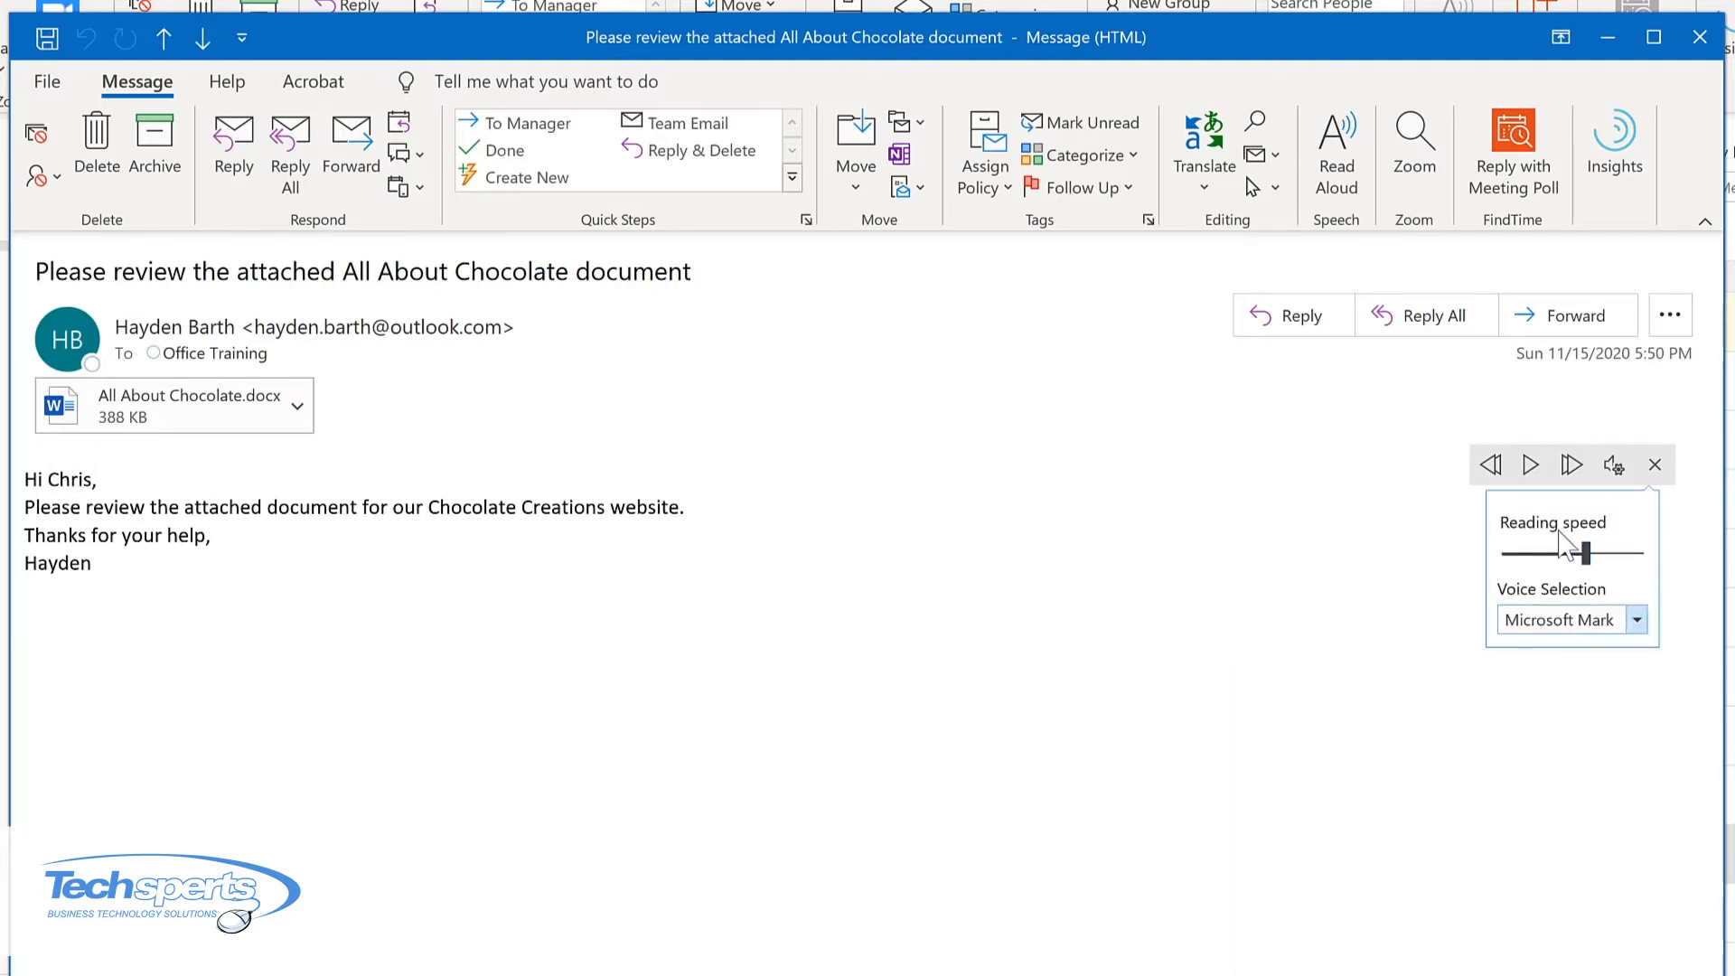
{"action": "left_click", "coordinate": [1531, 465]}
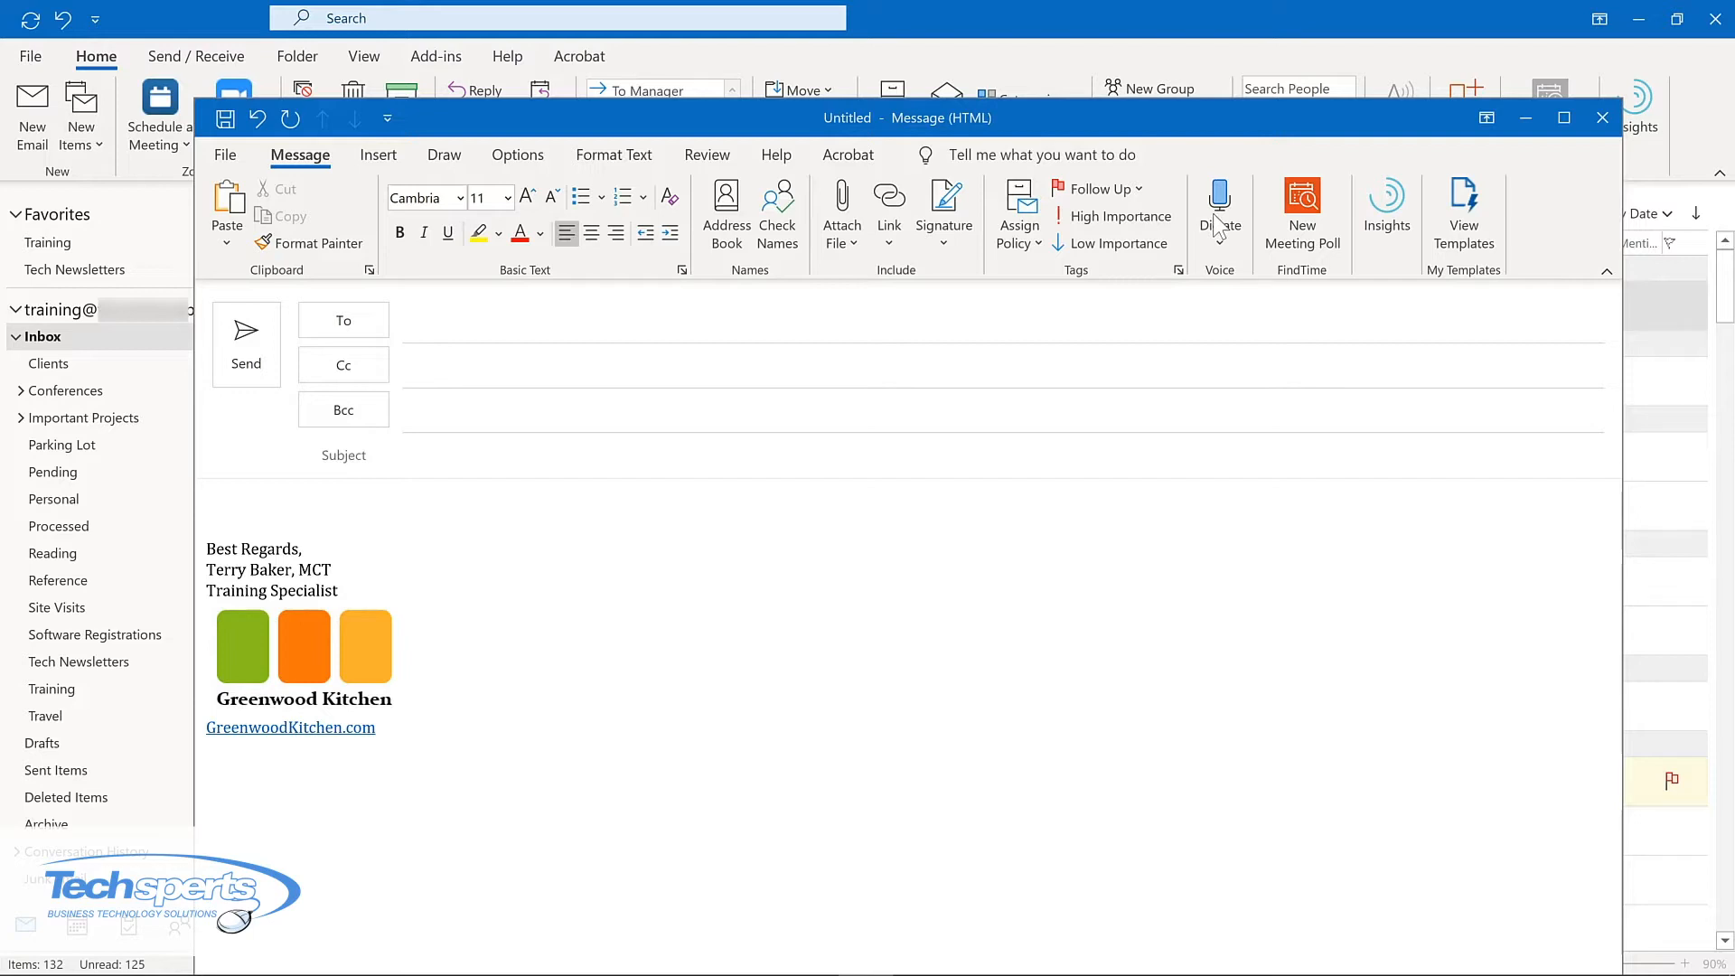
Step: Dictate the subject "This is my subject line" and a body beginning "the dictation feature is a handy way to create and respond to"
{"action": "left_click", "coordinate": [1220, 226]}
{"action": "left_click", "coordinate": [457, 443]}
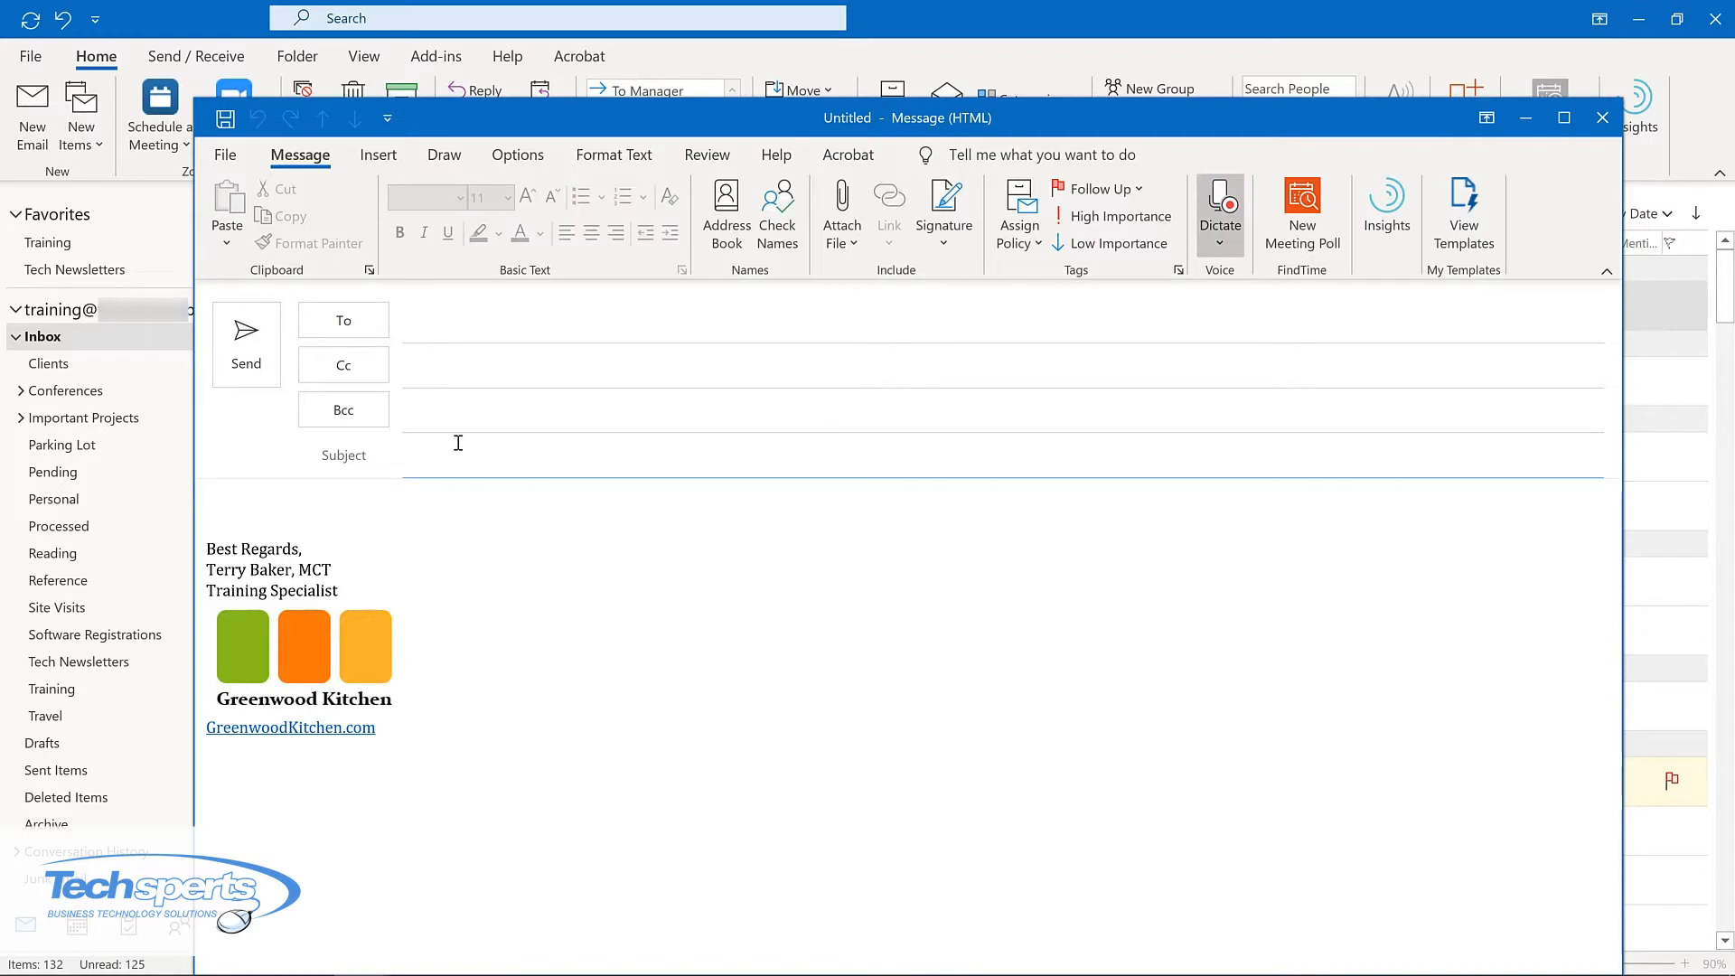
{"action": "left_click", "coordinate": [355, 510]}
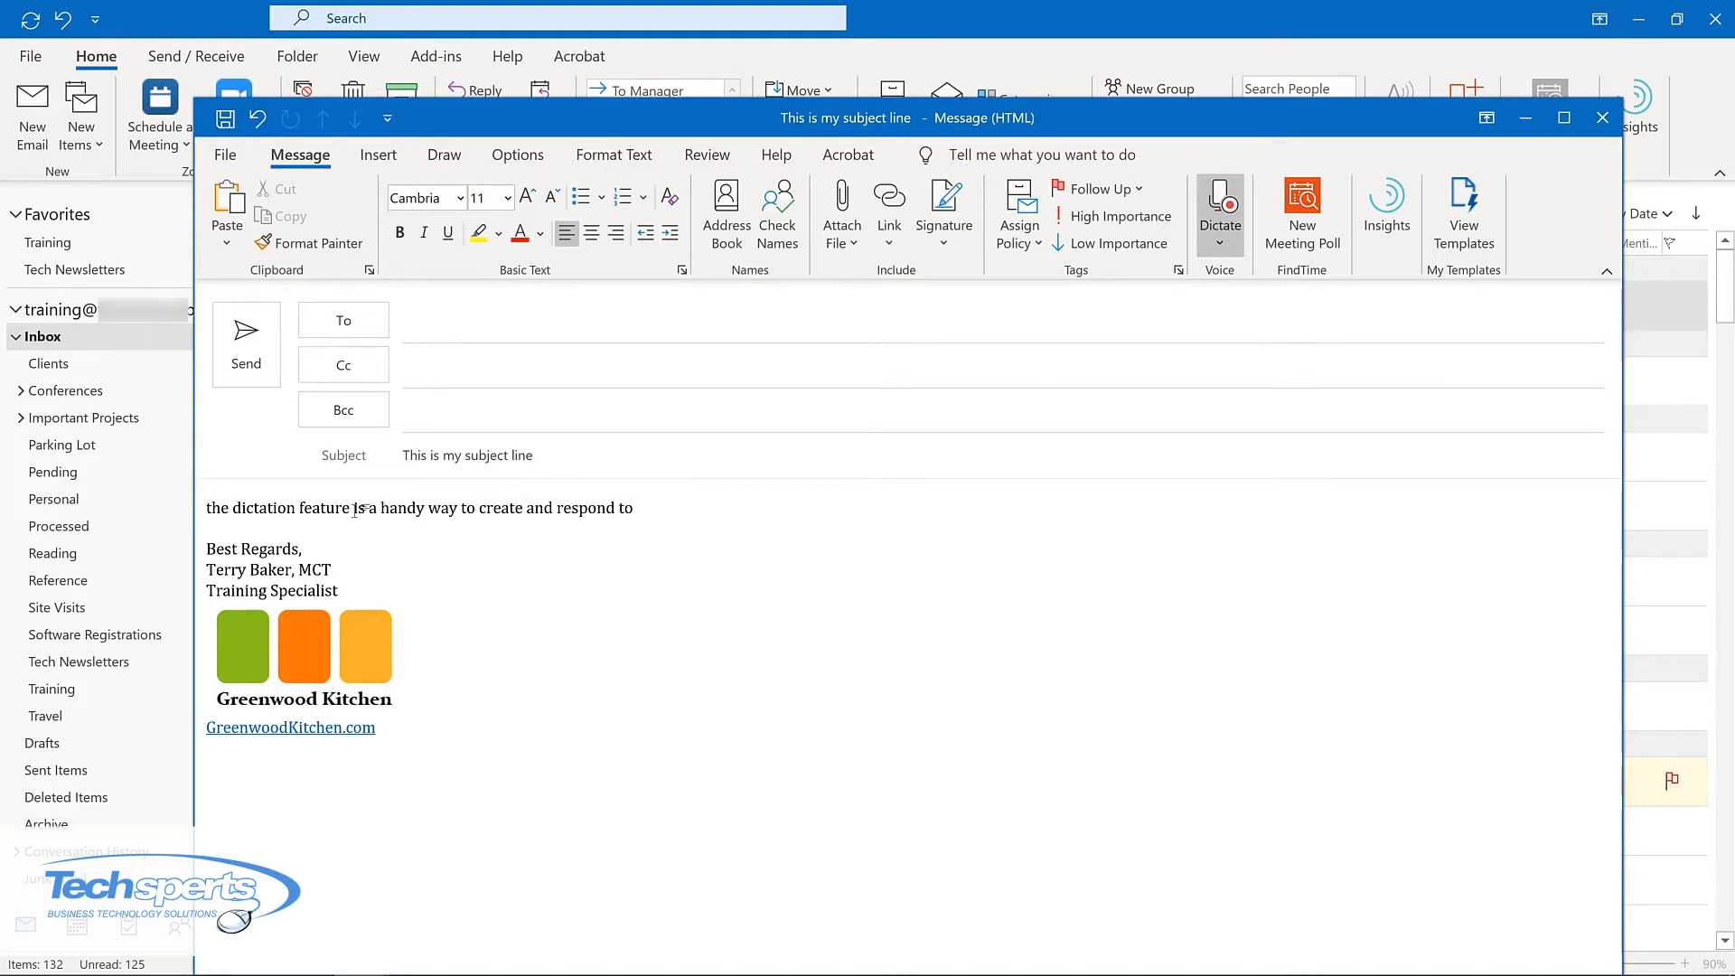
{"action": "left_click", "coordinate": [1220, 212]}
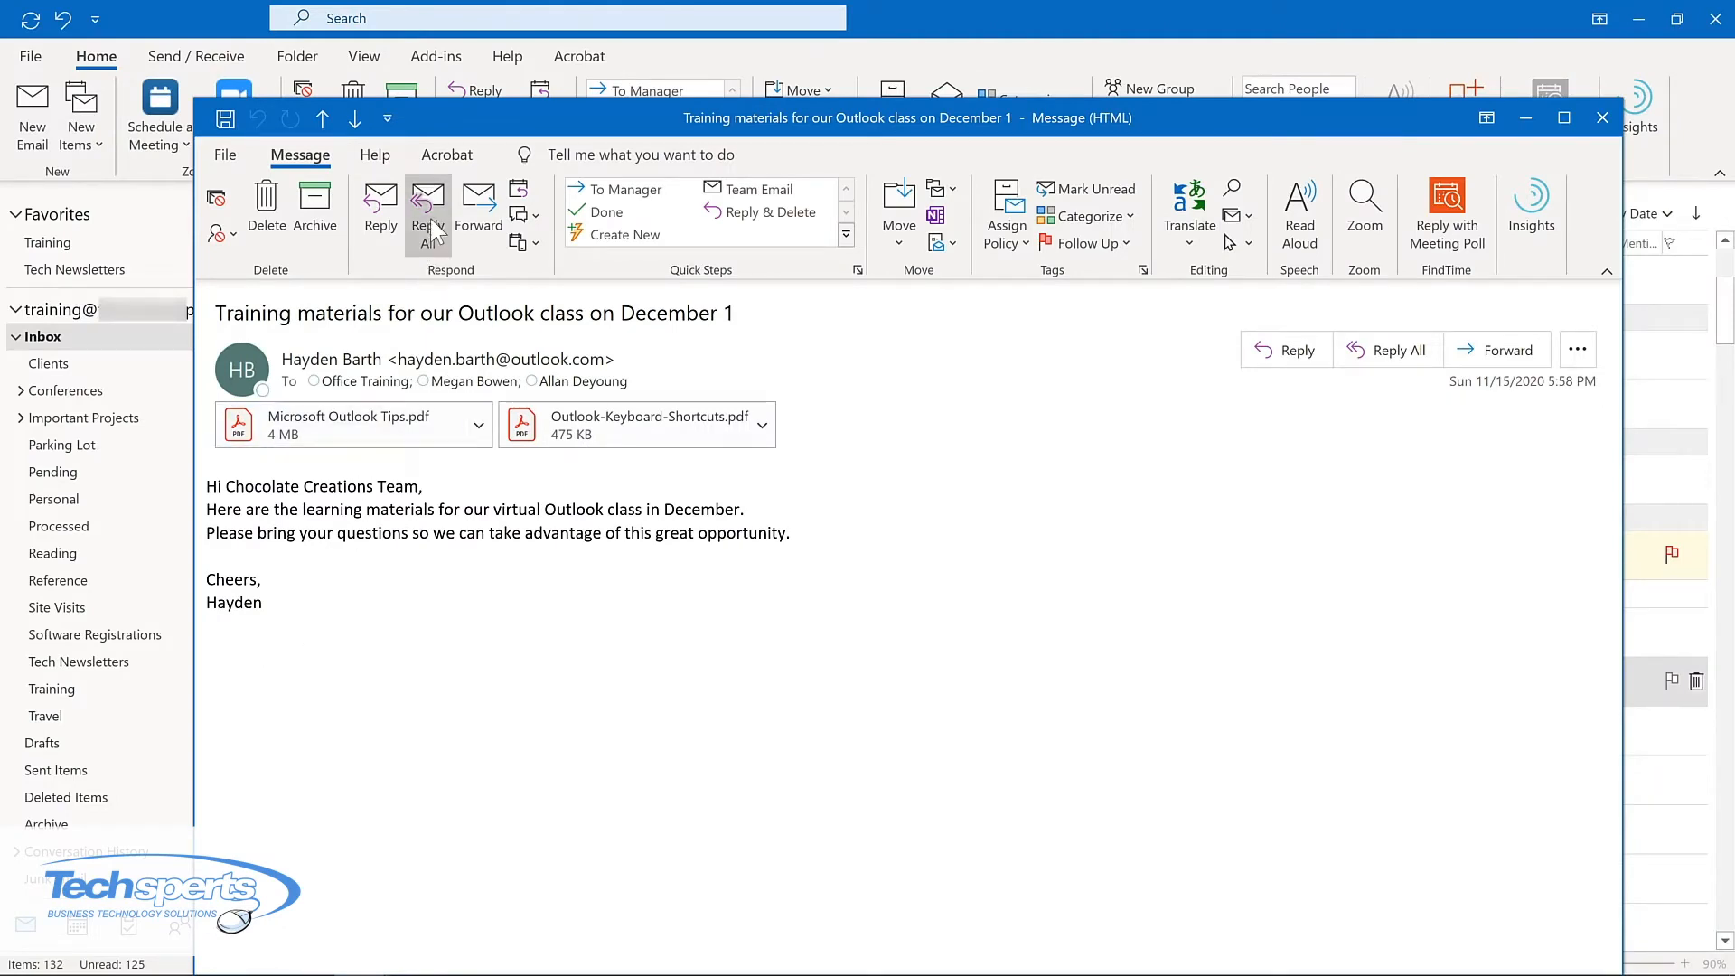
Step: Reply to all on the training materials message with "Thanks so much! I’m looking forward to working together to learn how to be more productive with Outlook."
{"action": "left_click", "coordinate": [430, 219]}
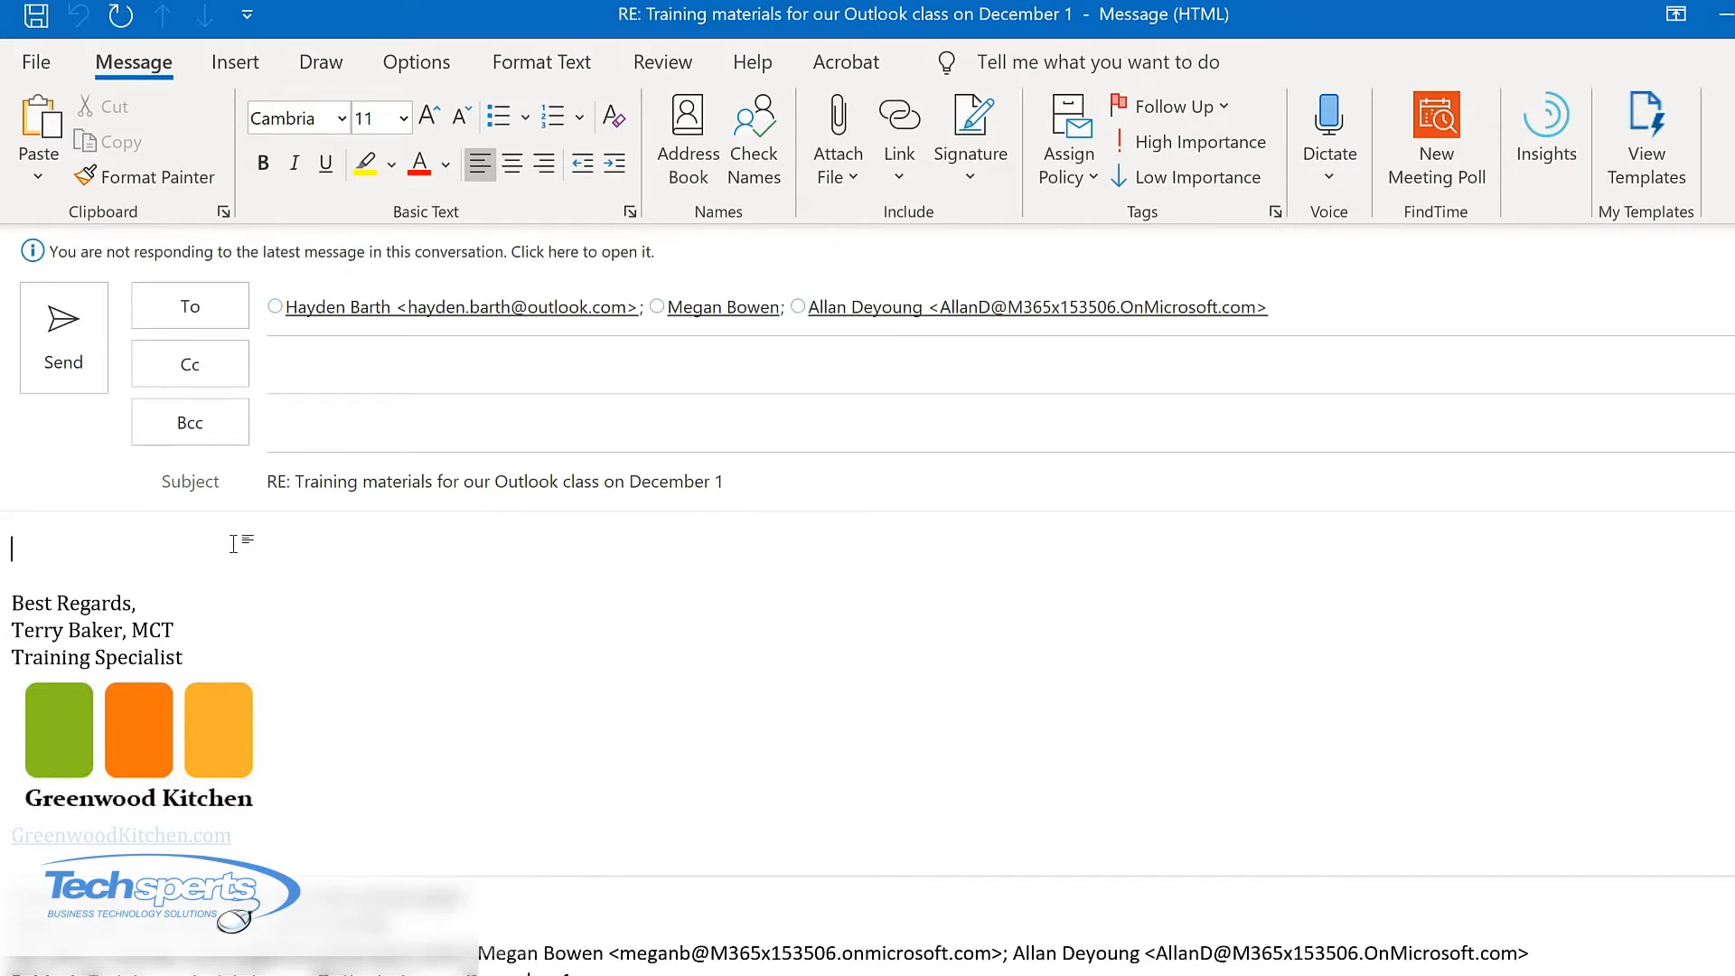
{"action": "type", "text": "Thanks so much! I’m looking forward to working together to learn how to be more productive with Outlook."}
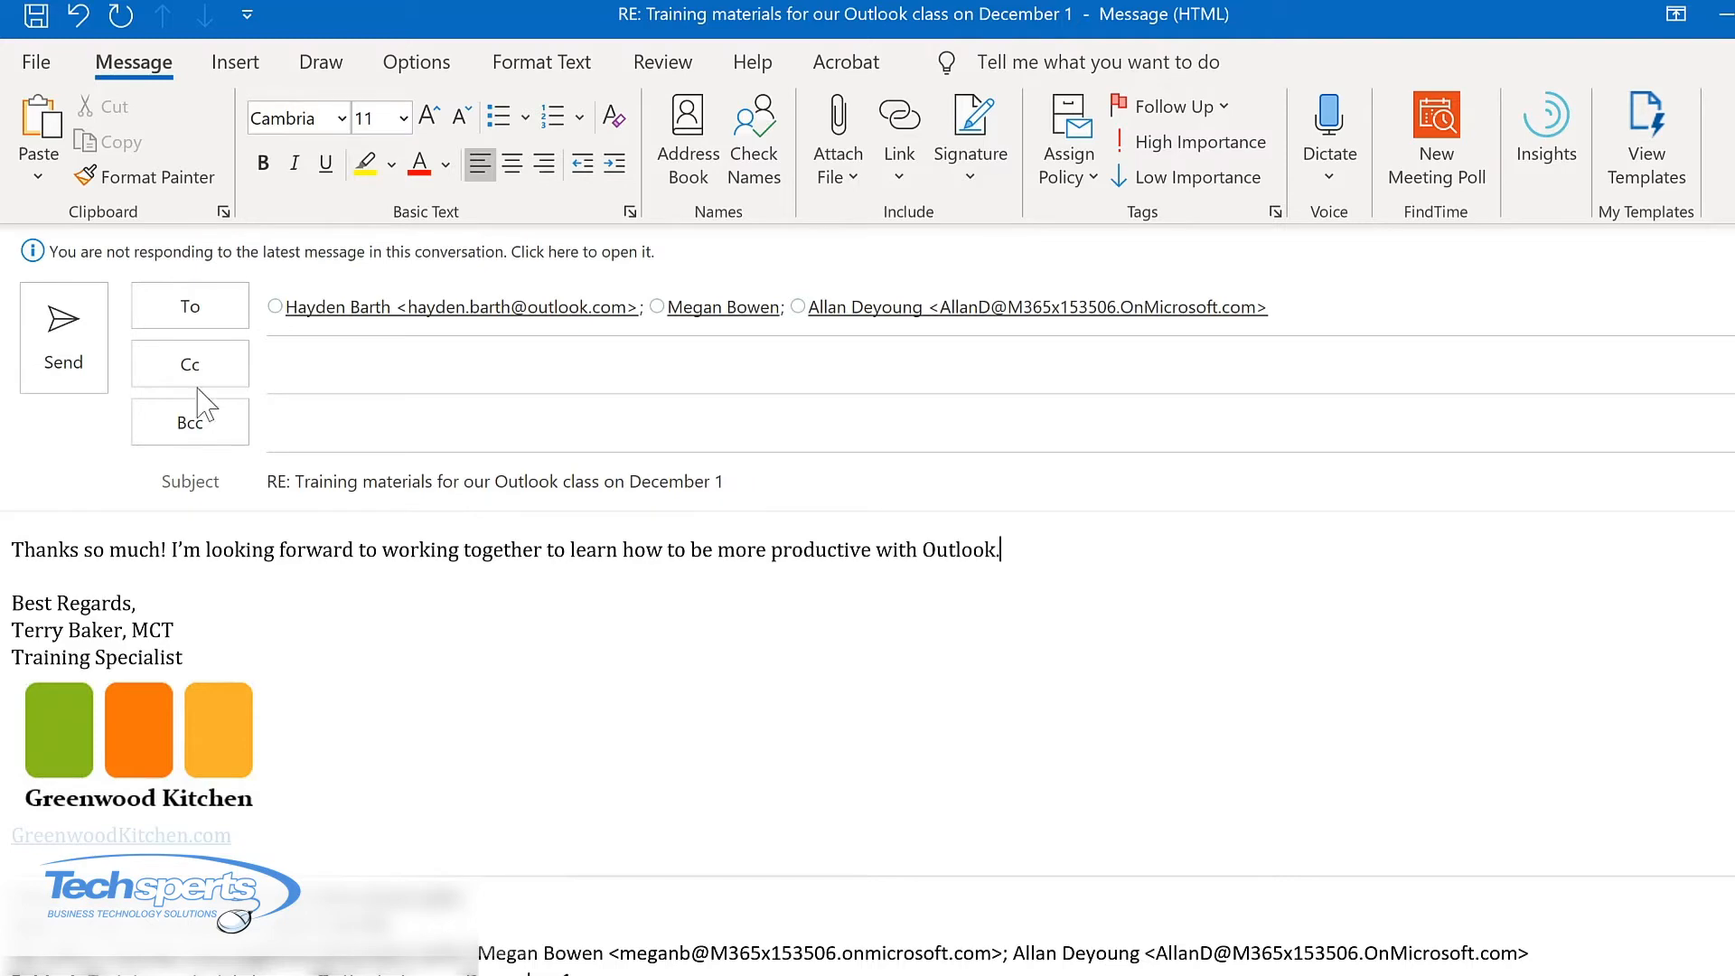
Step: Delay delivery of the reply until 11/30/2020 at 7:00 AM
{"action": "left_click", "coordinate": [424, 63]}
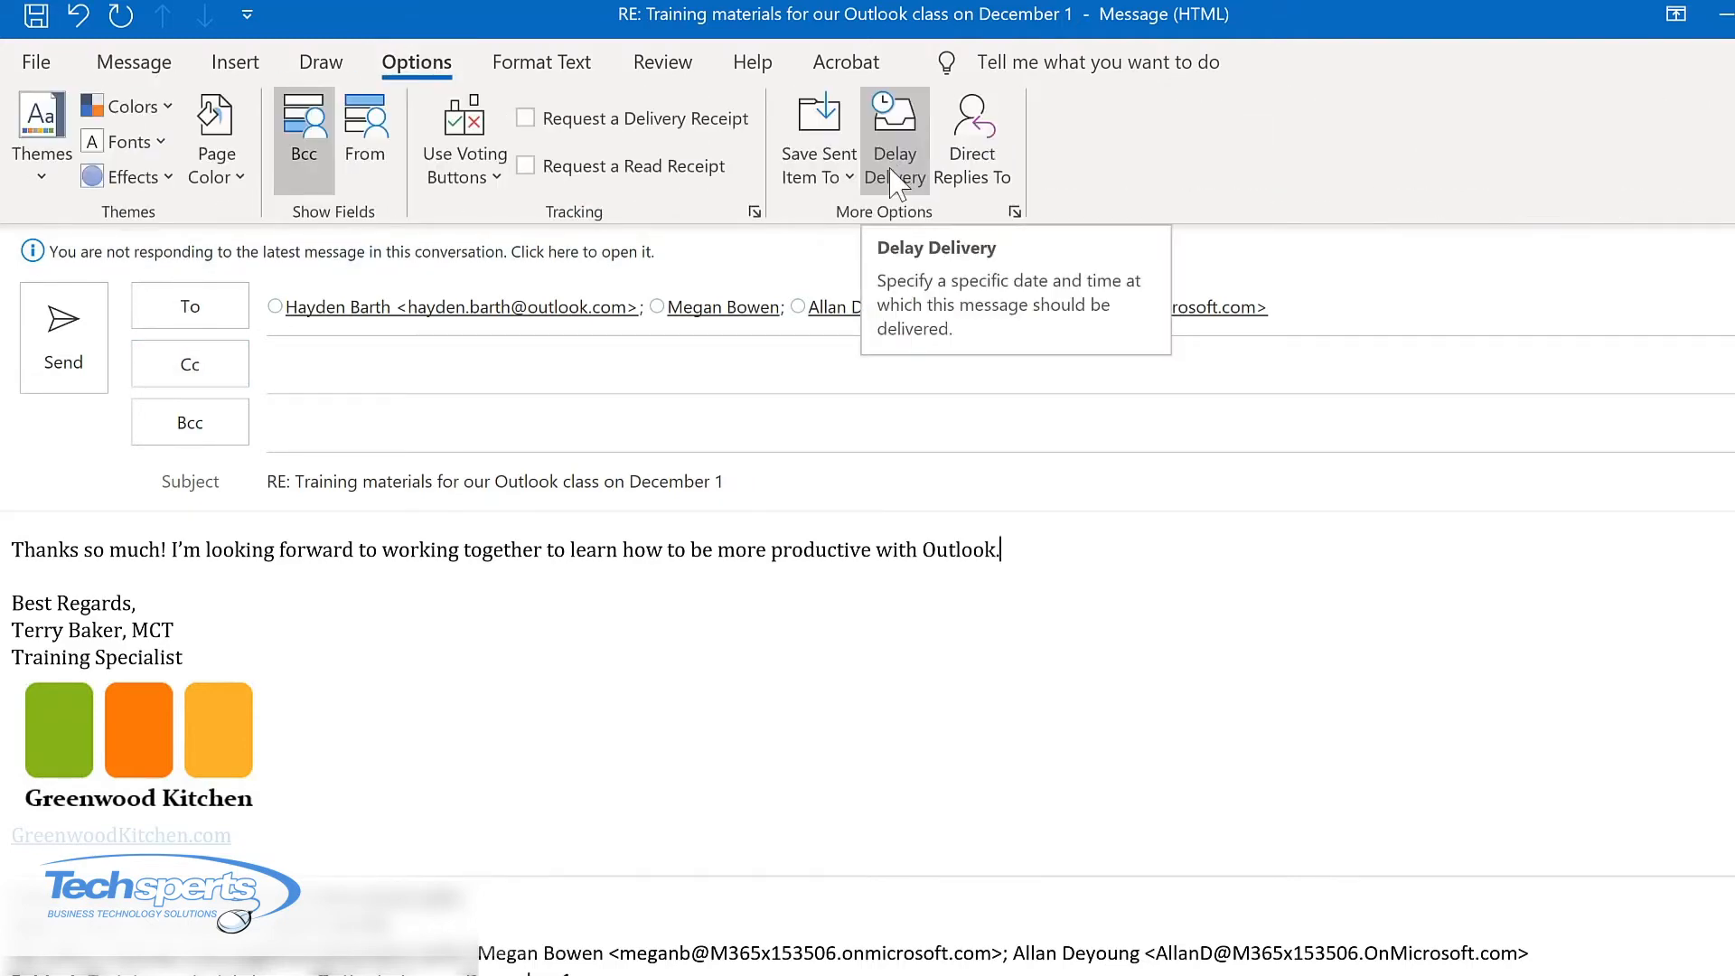
{"action": "left_click", "coordinate": [894, 185]}
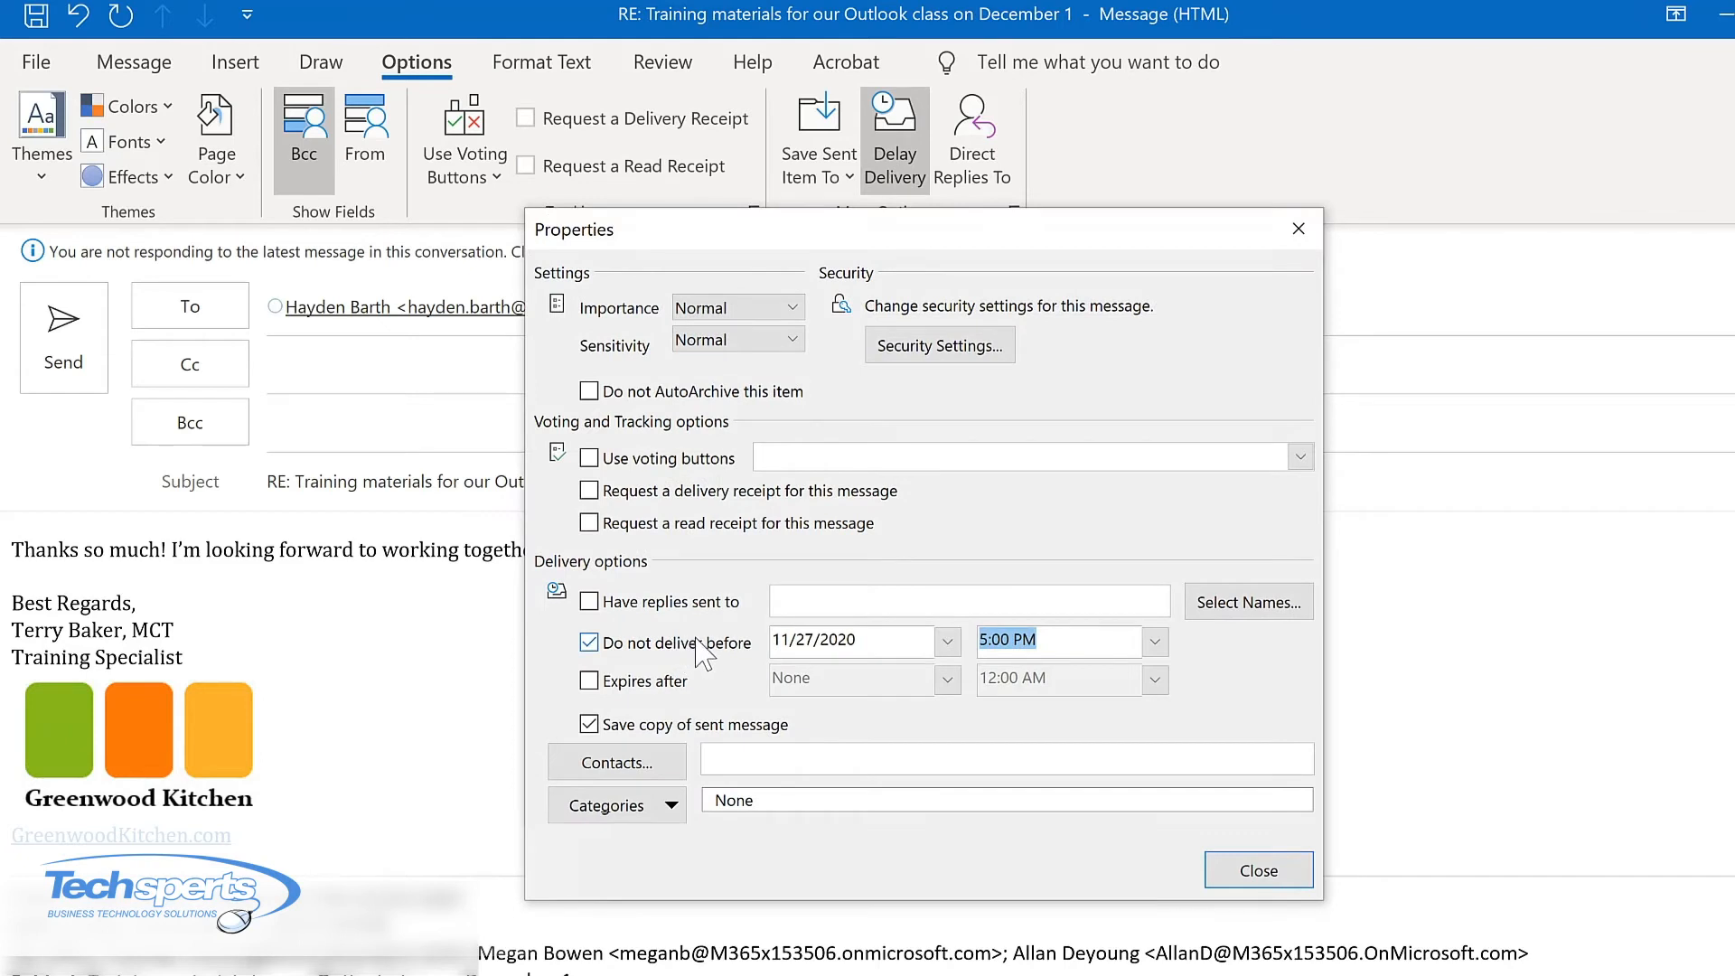
{"action": "left_click", "coordinate": [949, 643]}
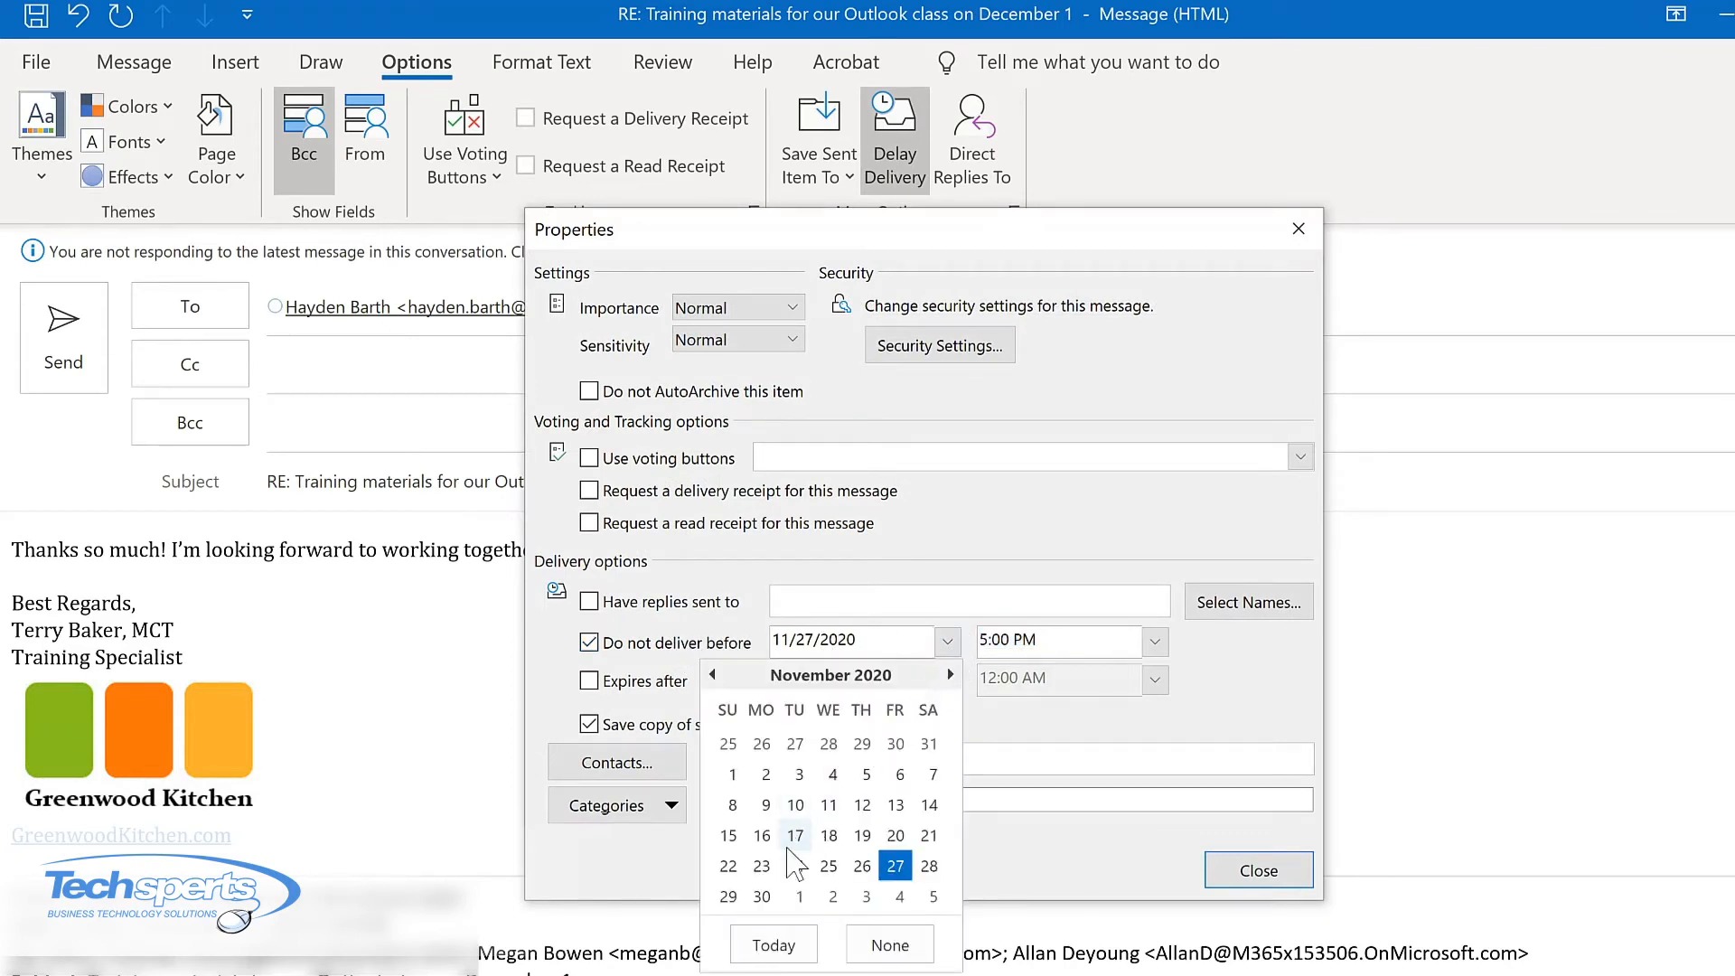
{"action": "left_click", "coordinate": [762, 896]}
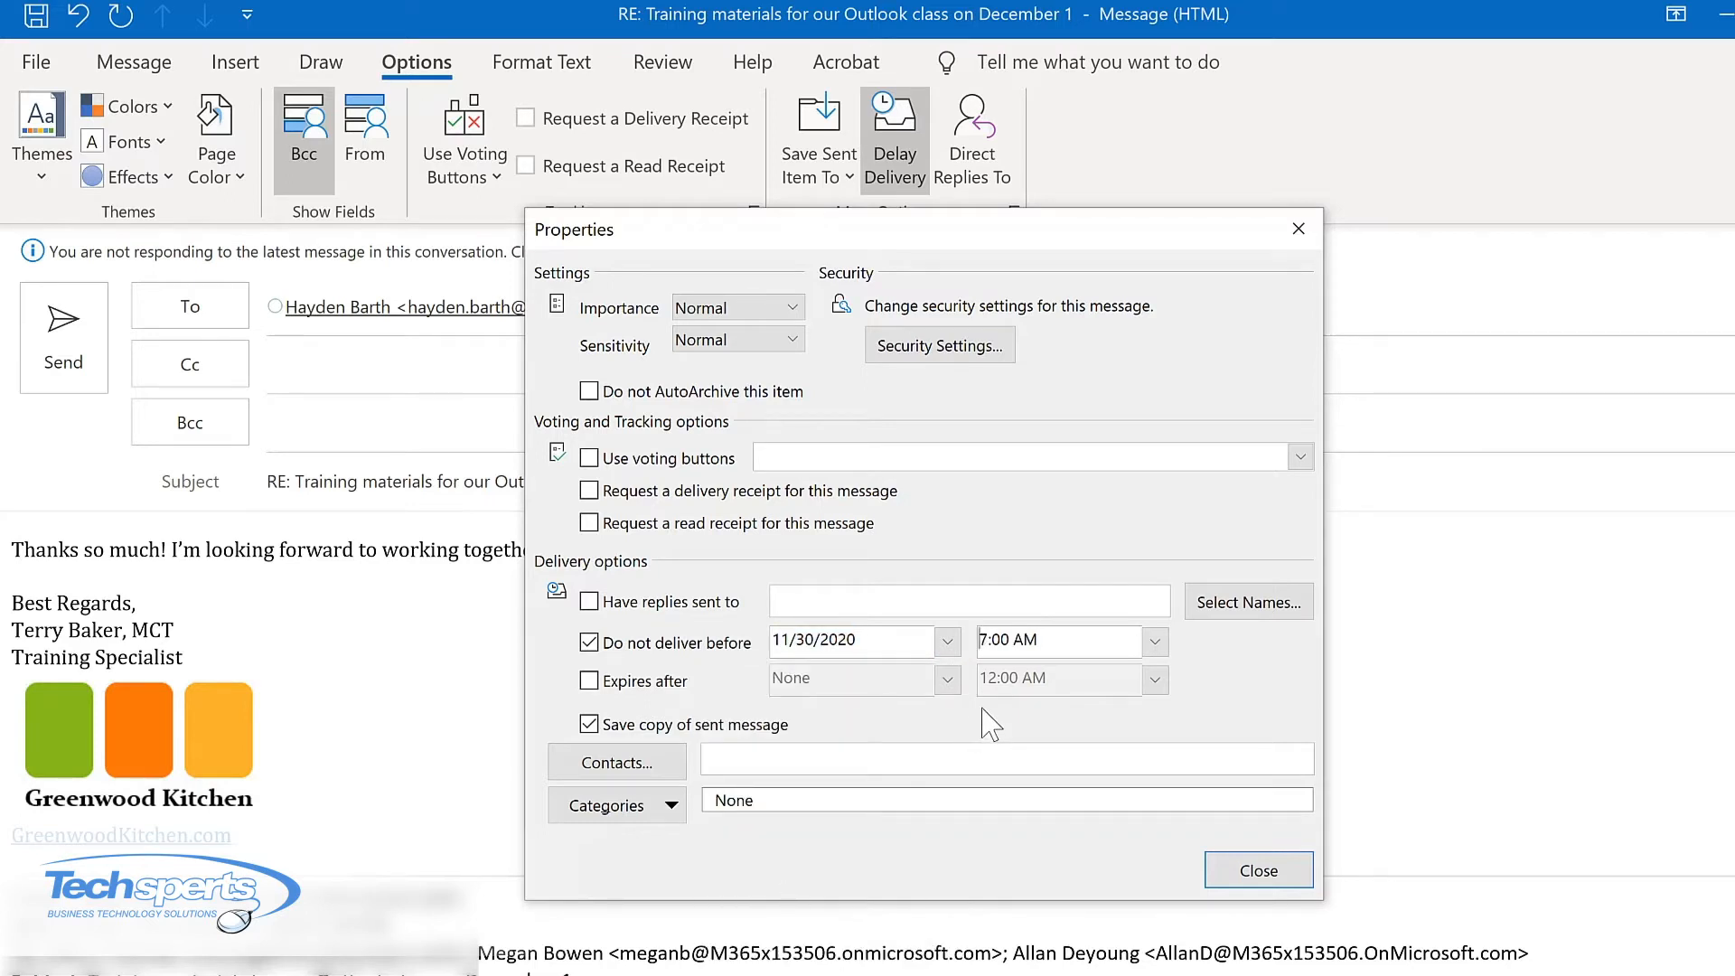
{"action": "left_click", "coordinate": [1258, 872]}
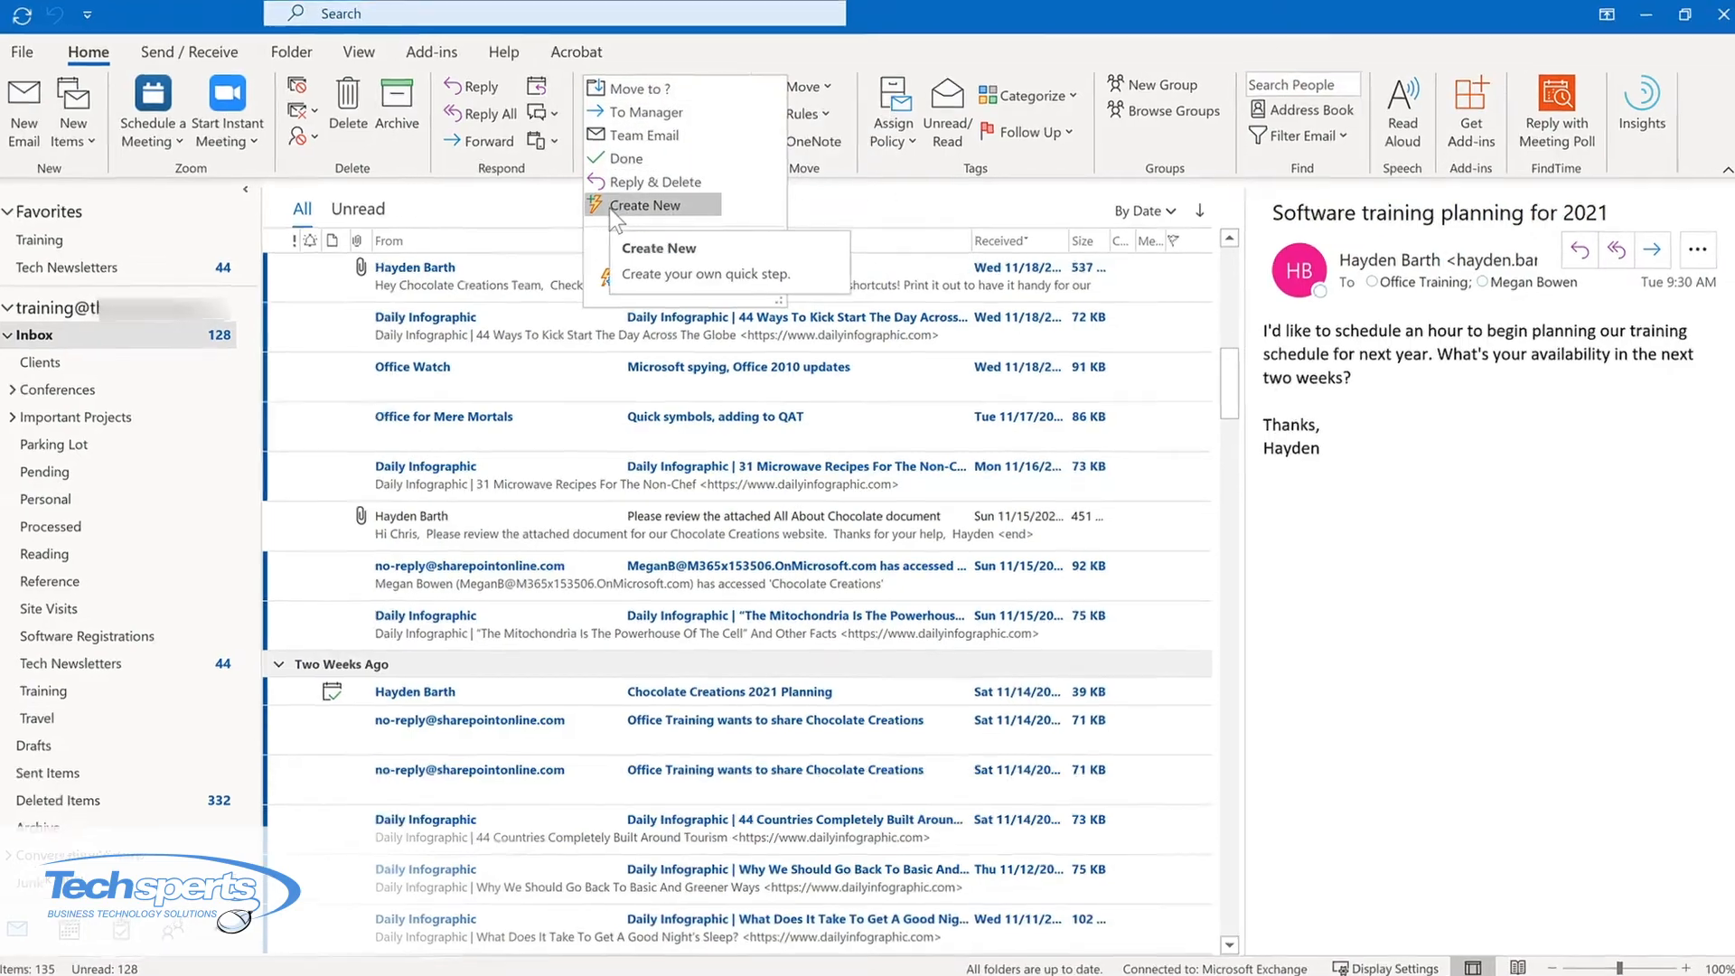
Step: Create a custom Quick Step named "Tech Newsletters" that moves messages to the Tech Newsletters folder
{"action": "left_click", "coordinate": [611, 206]}
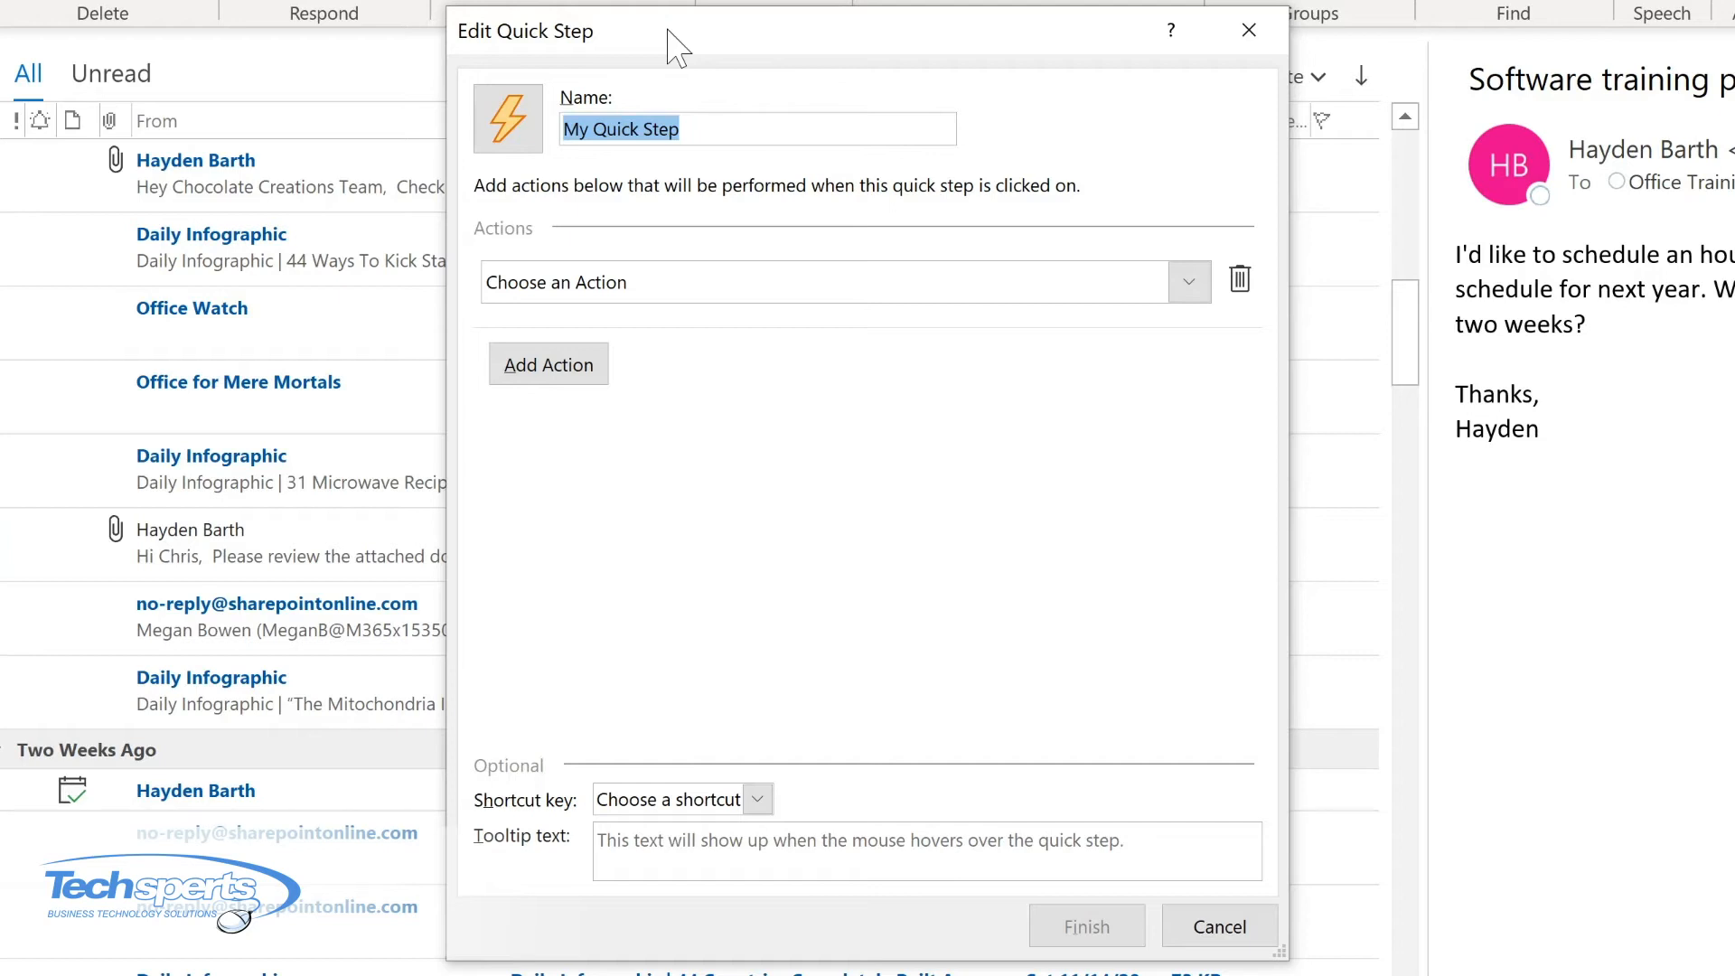
{"action": "type", "text": "Tech Newsletters"}
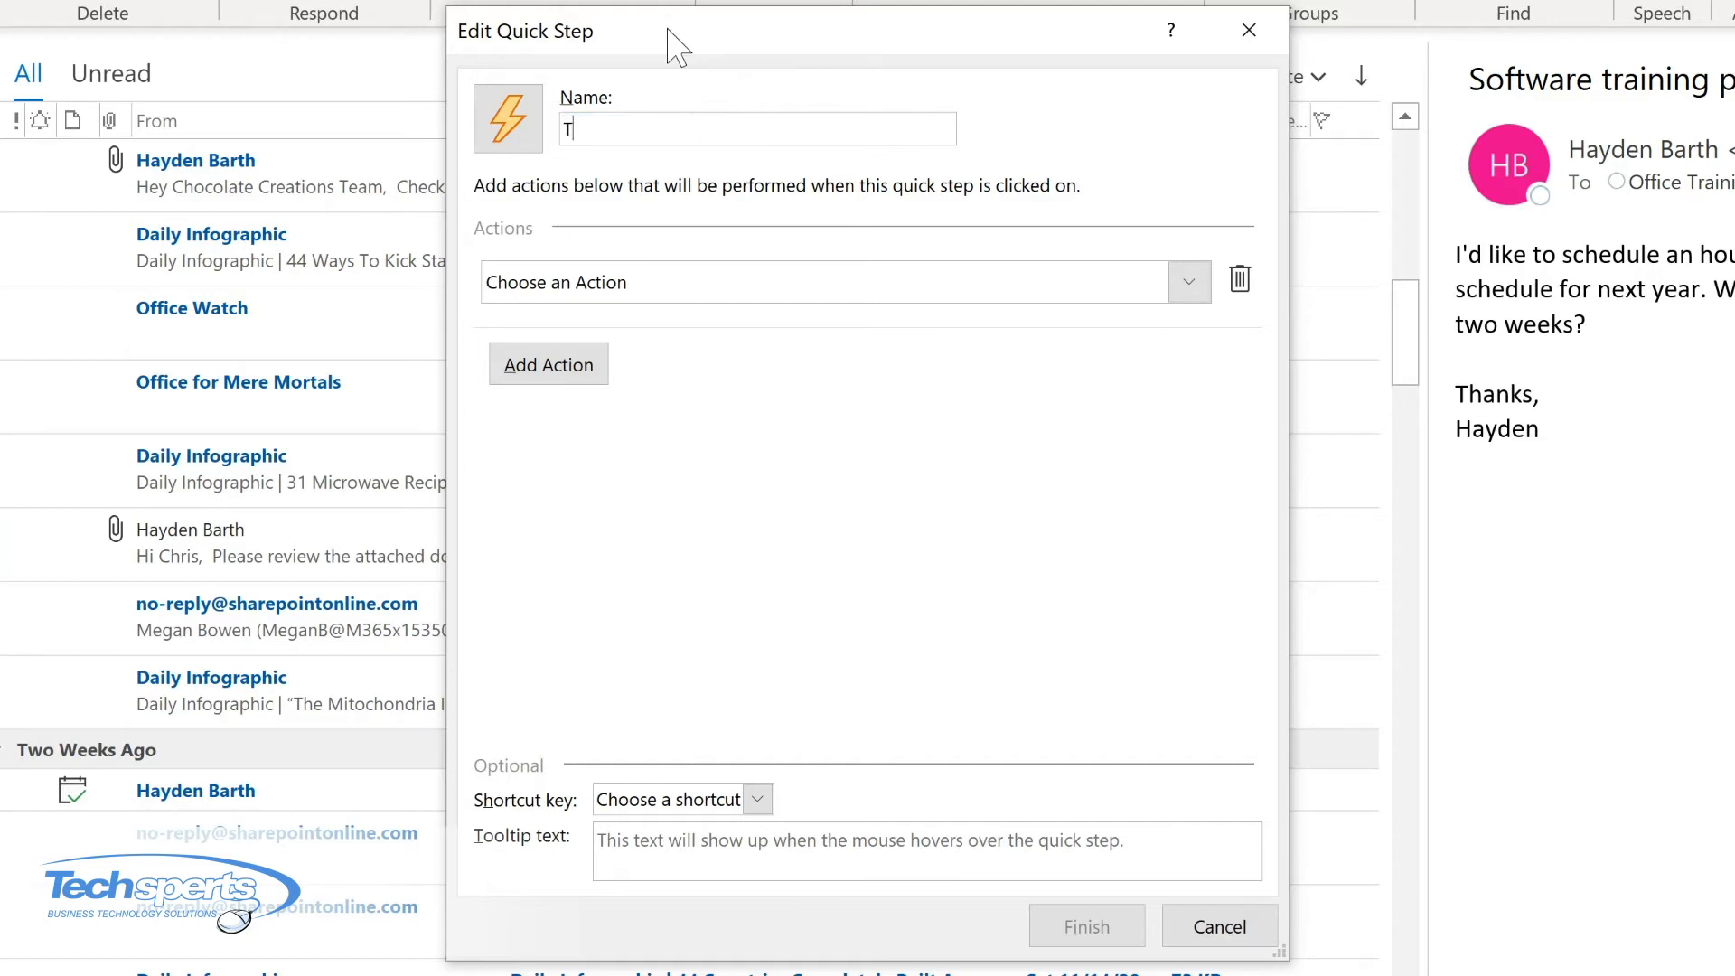
{"action": "left_click", "coordinate": [1190, 284]}
{"action": "left_click", "coordinate": [1189, 287]}
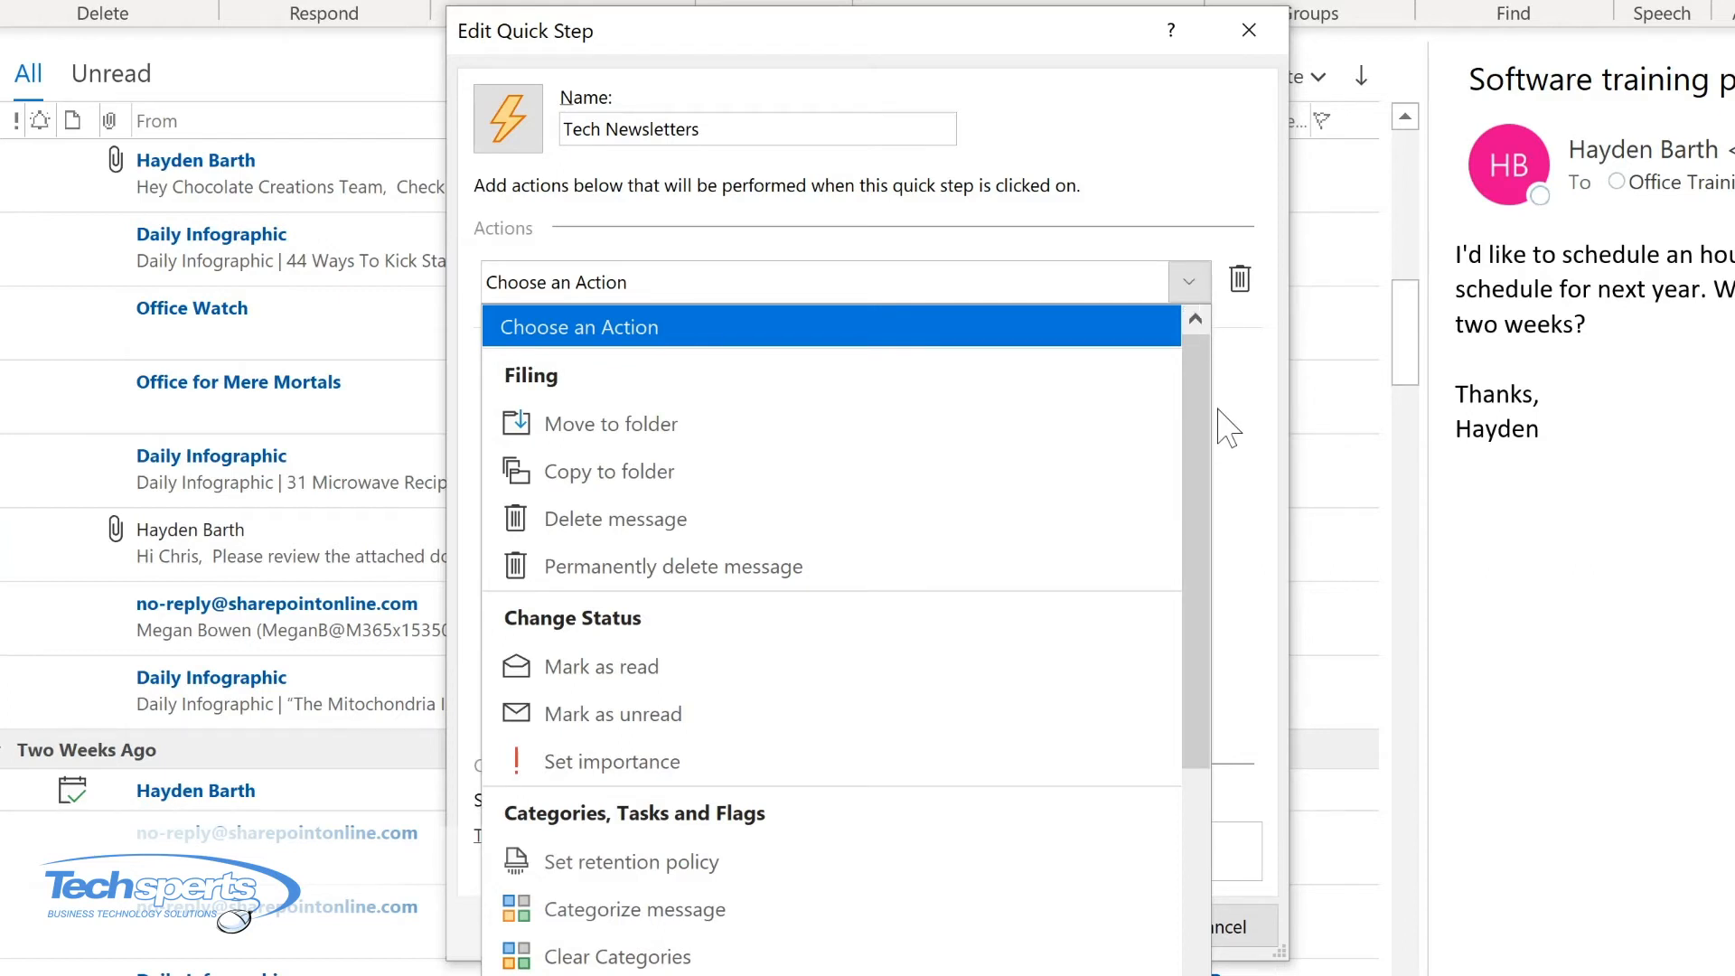
{"action": "left_click_drag", "start_coordinate": [1199, 428], "coordinate": [1191, 691]}
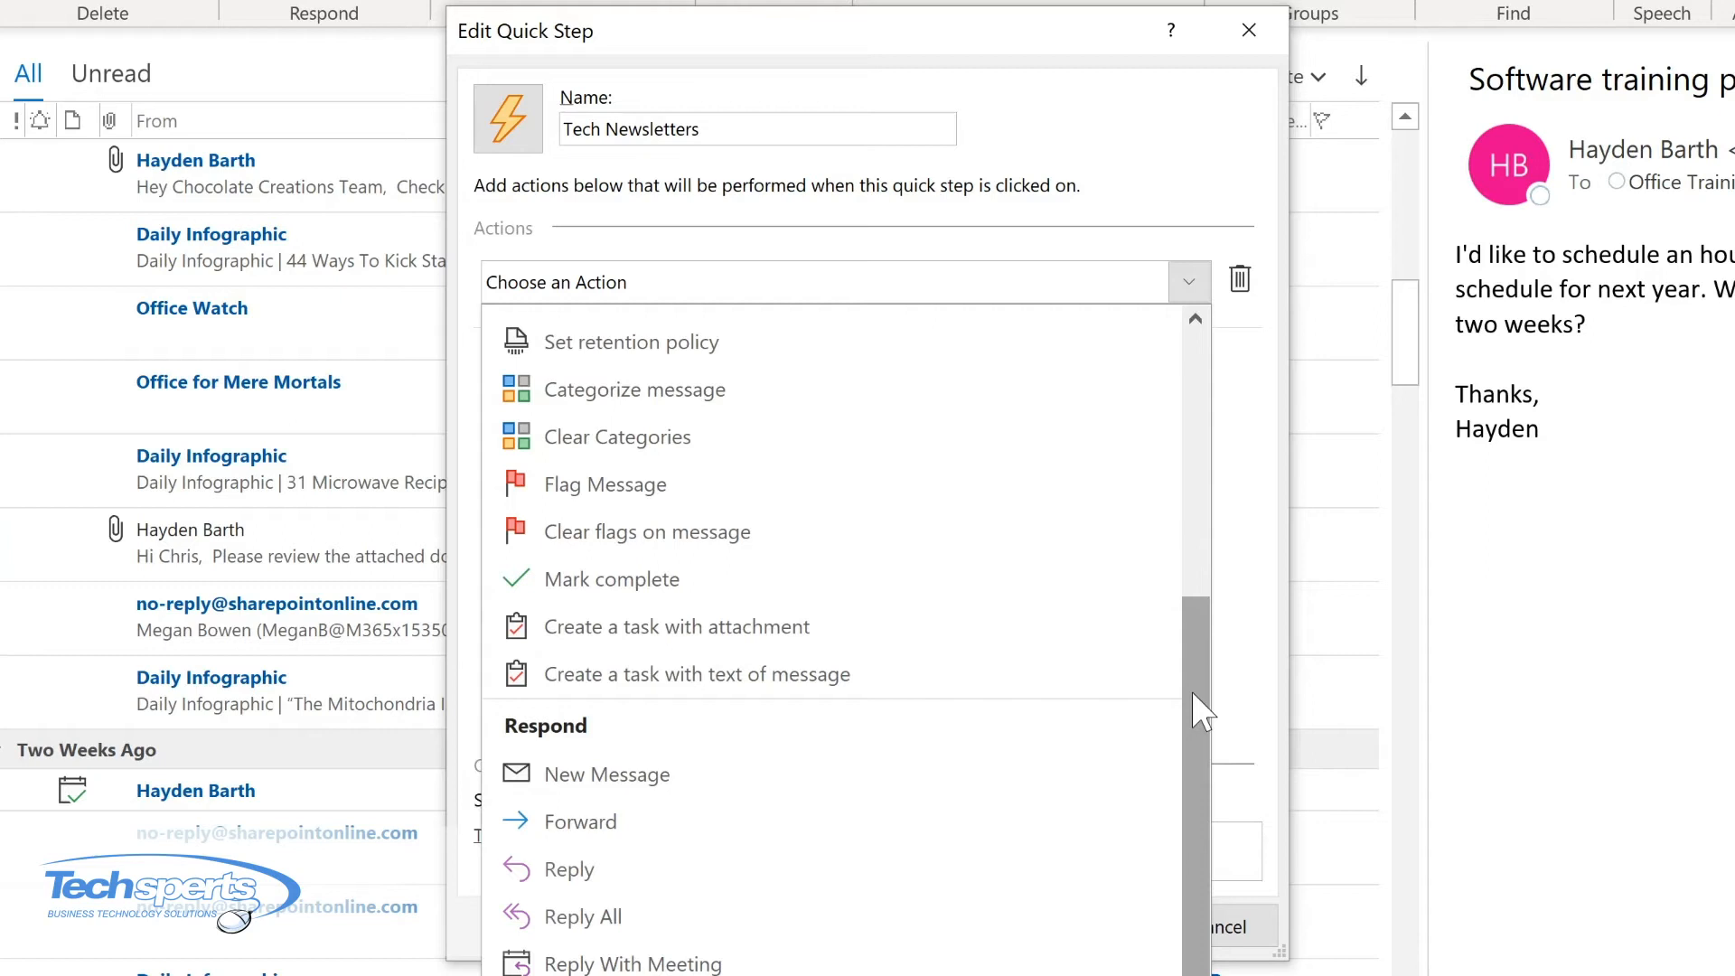
{"action": "left_click_drag", "start_coordinate": [1191, 690], "coordinate": [1178, 850]}
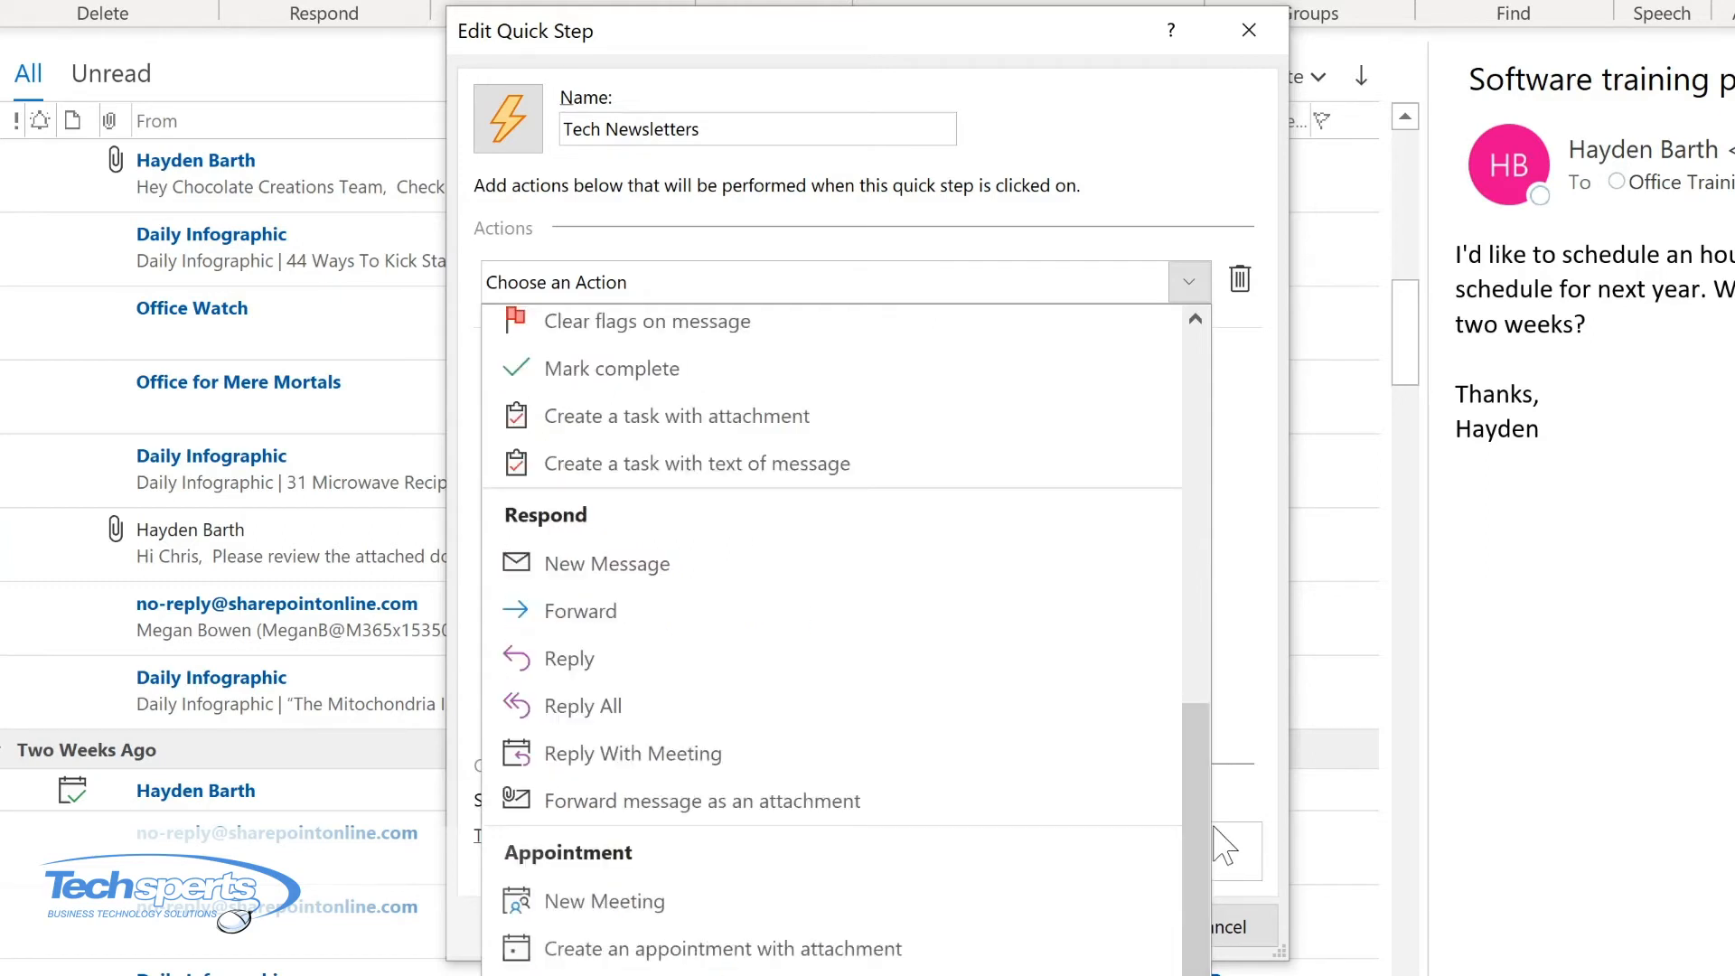
{"action": "left_click_drag", "start_coordinate": [1209, 824], "coordinate": [1207, 434]}
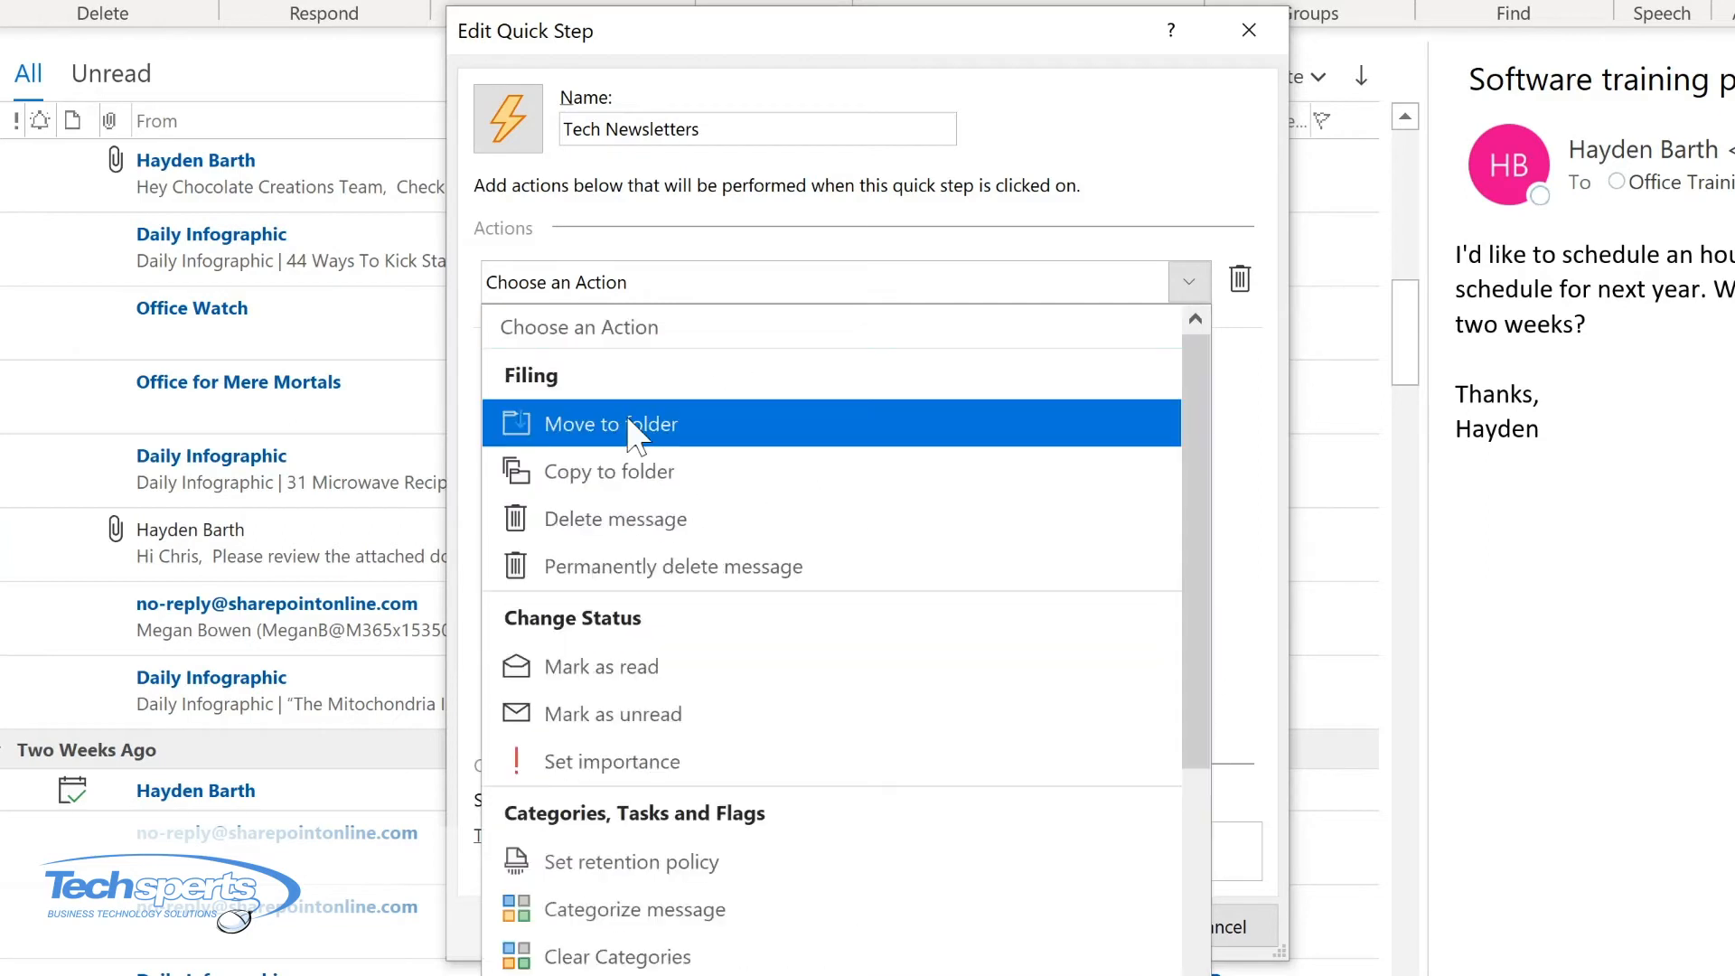
{"action": "left_click", "coordinate": [647, 432]}
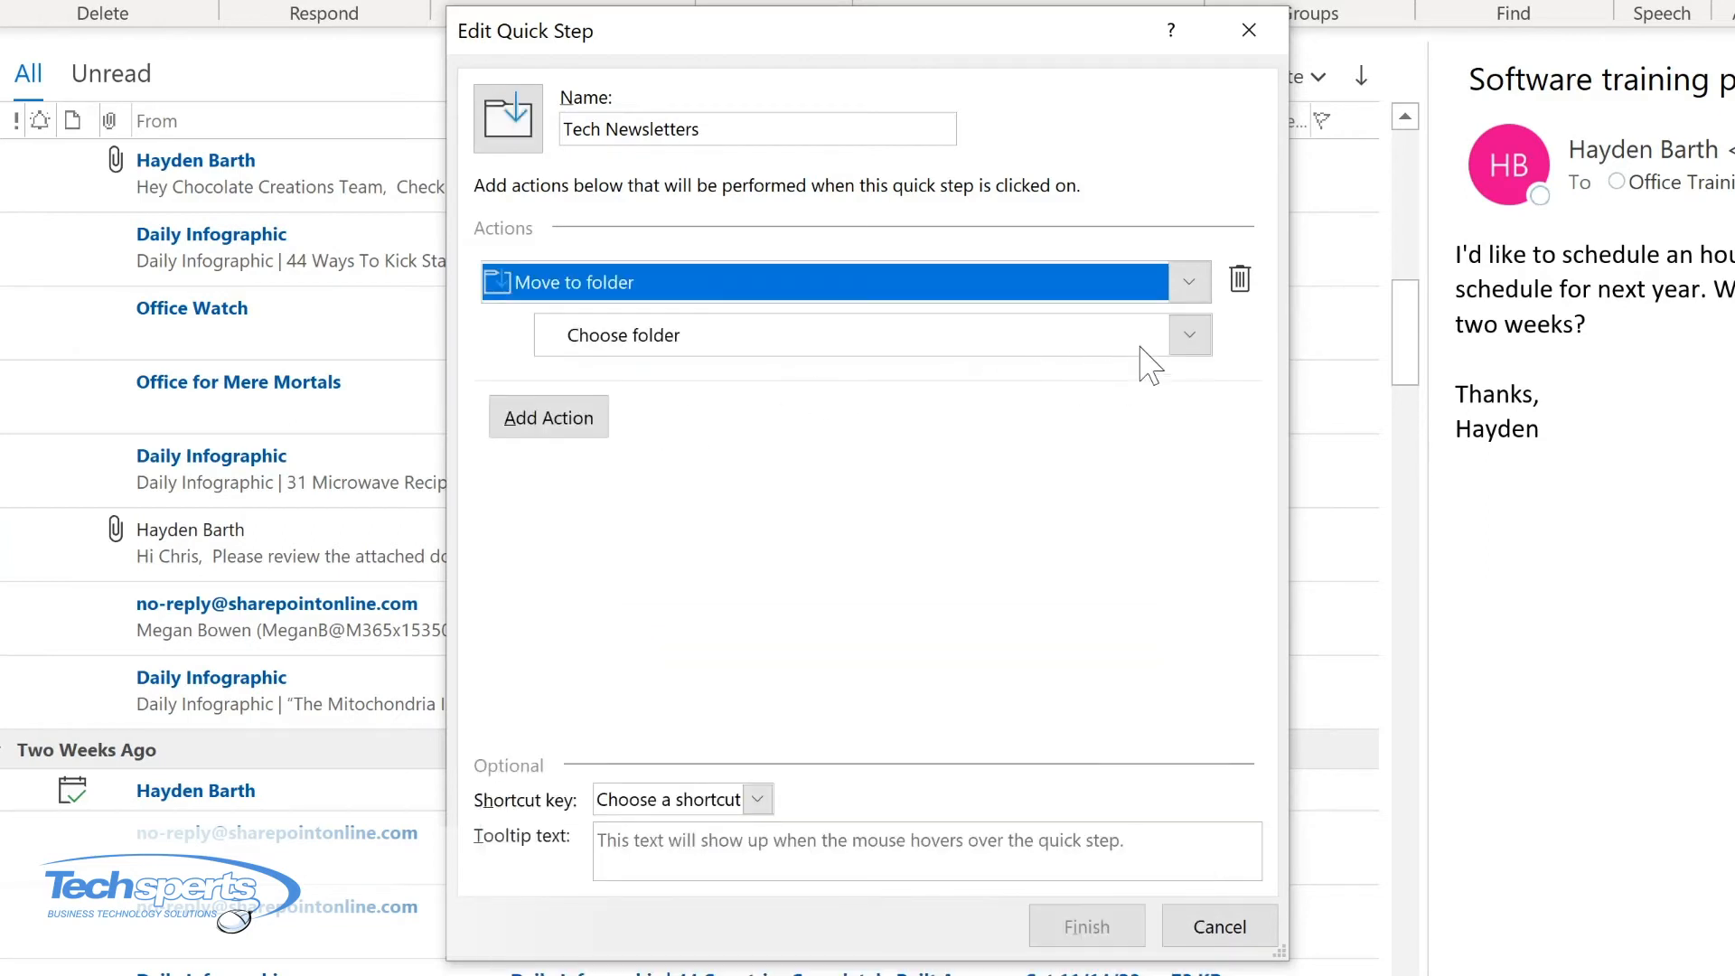
{"action": "left_click", "coordinate": [1191, 339]}
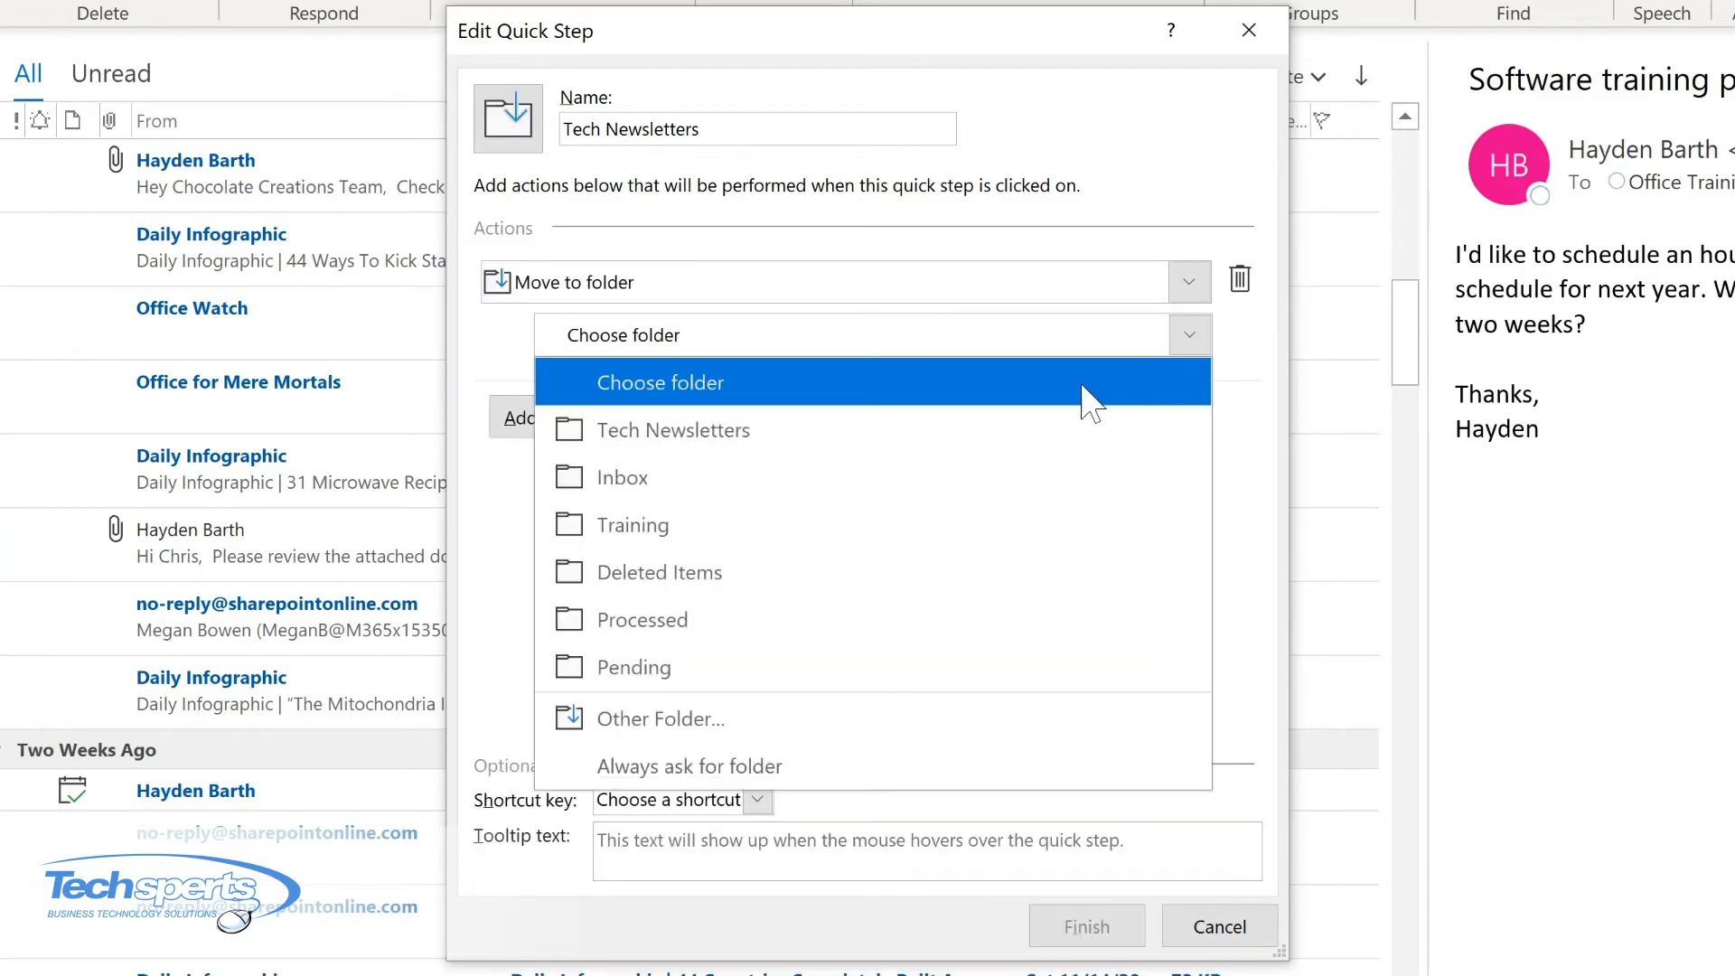
{"action": "left_click", "coordinate": [788, 432]}
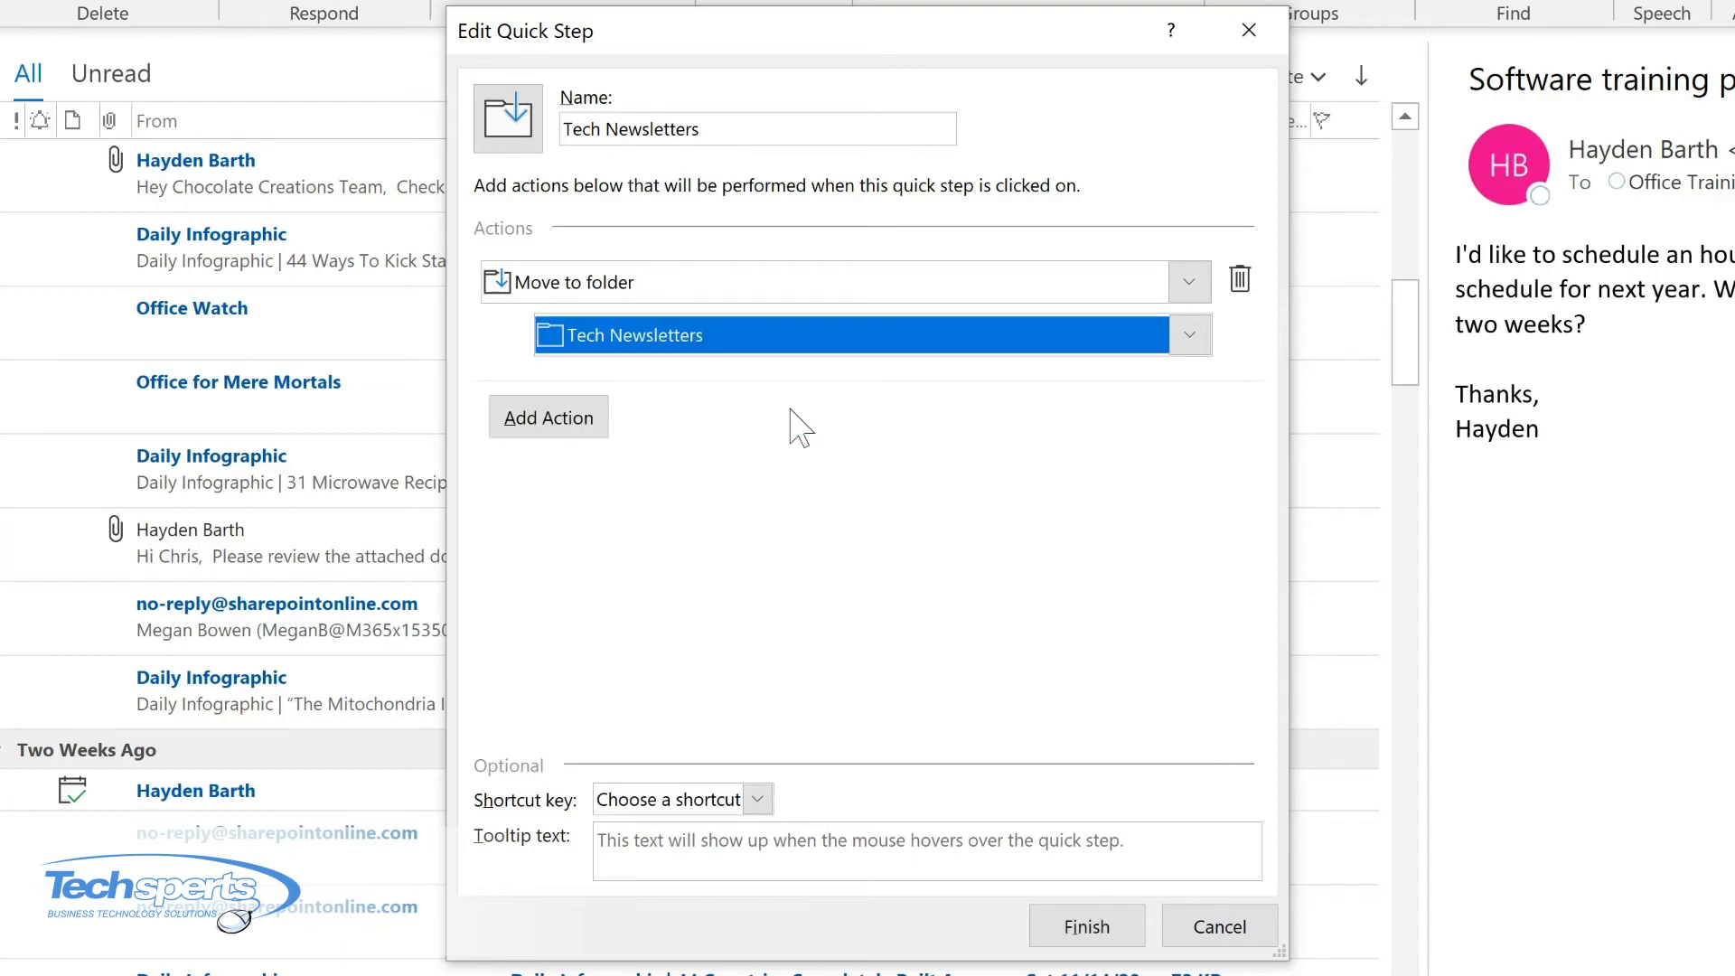
Step: Add a second action to the Tech Newsletters Quick Step that marks the message as read
{"action": "left_click", "coordinate": [542, 420]}
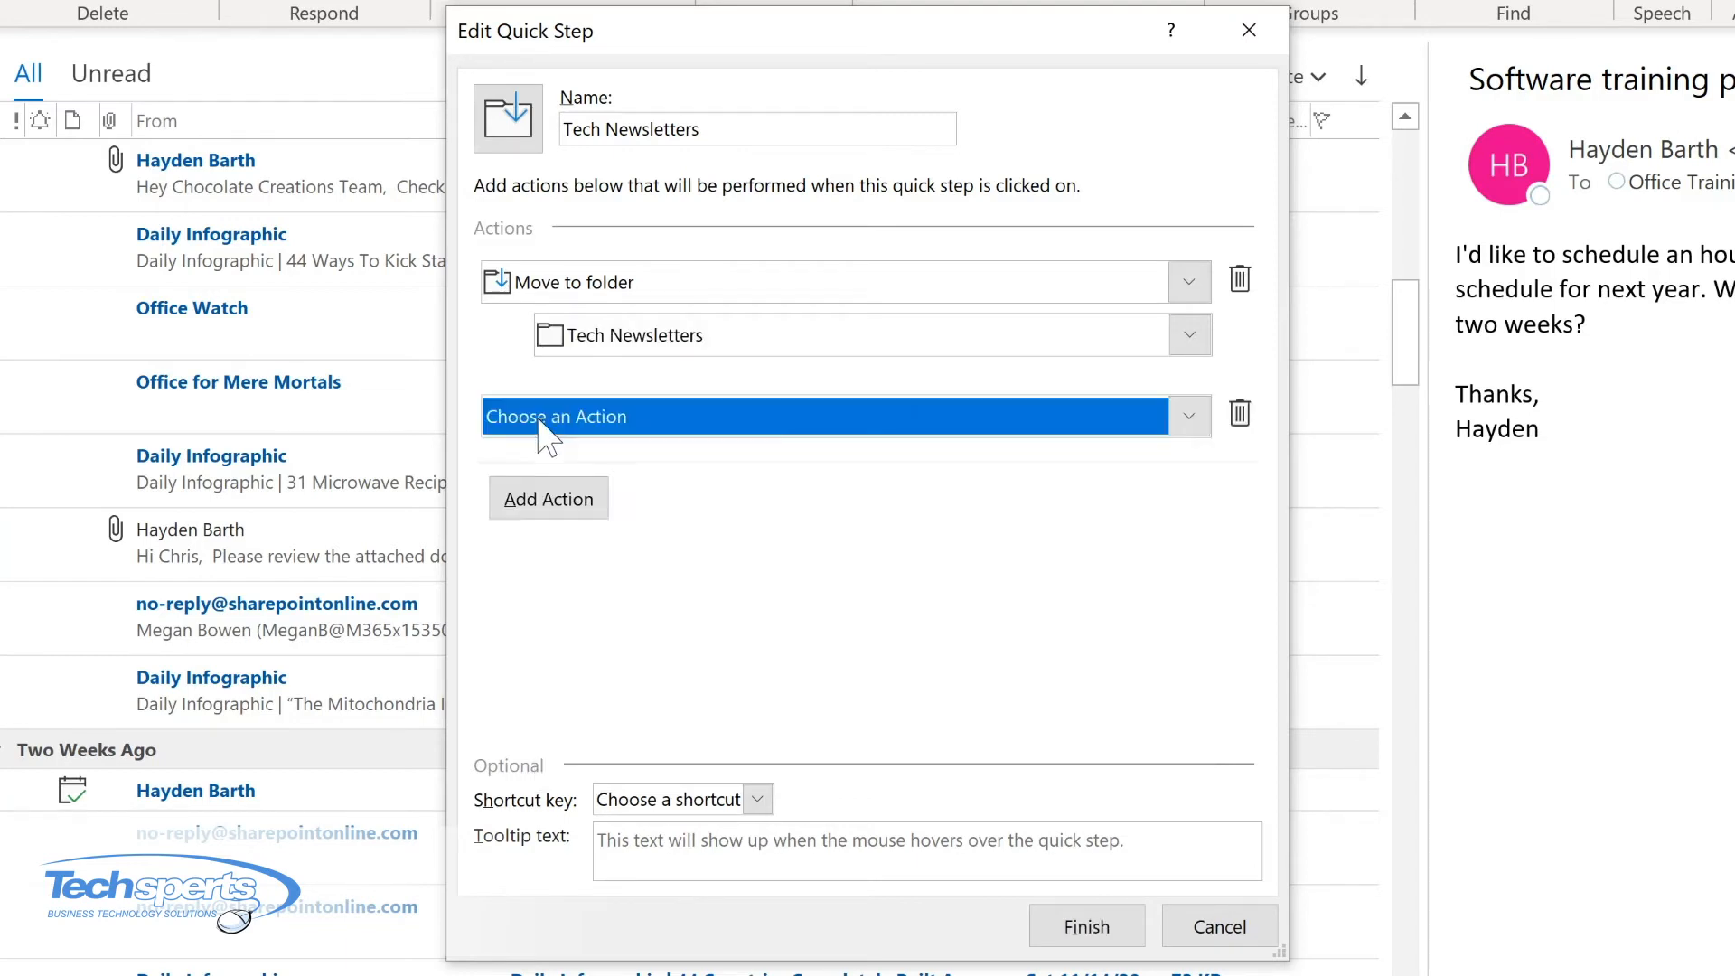
{"action": "left_click", "coordinate": [579, 417]}
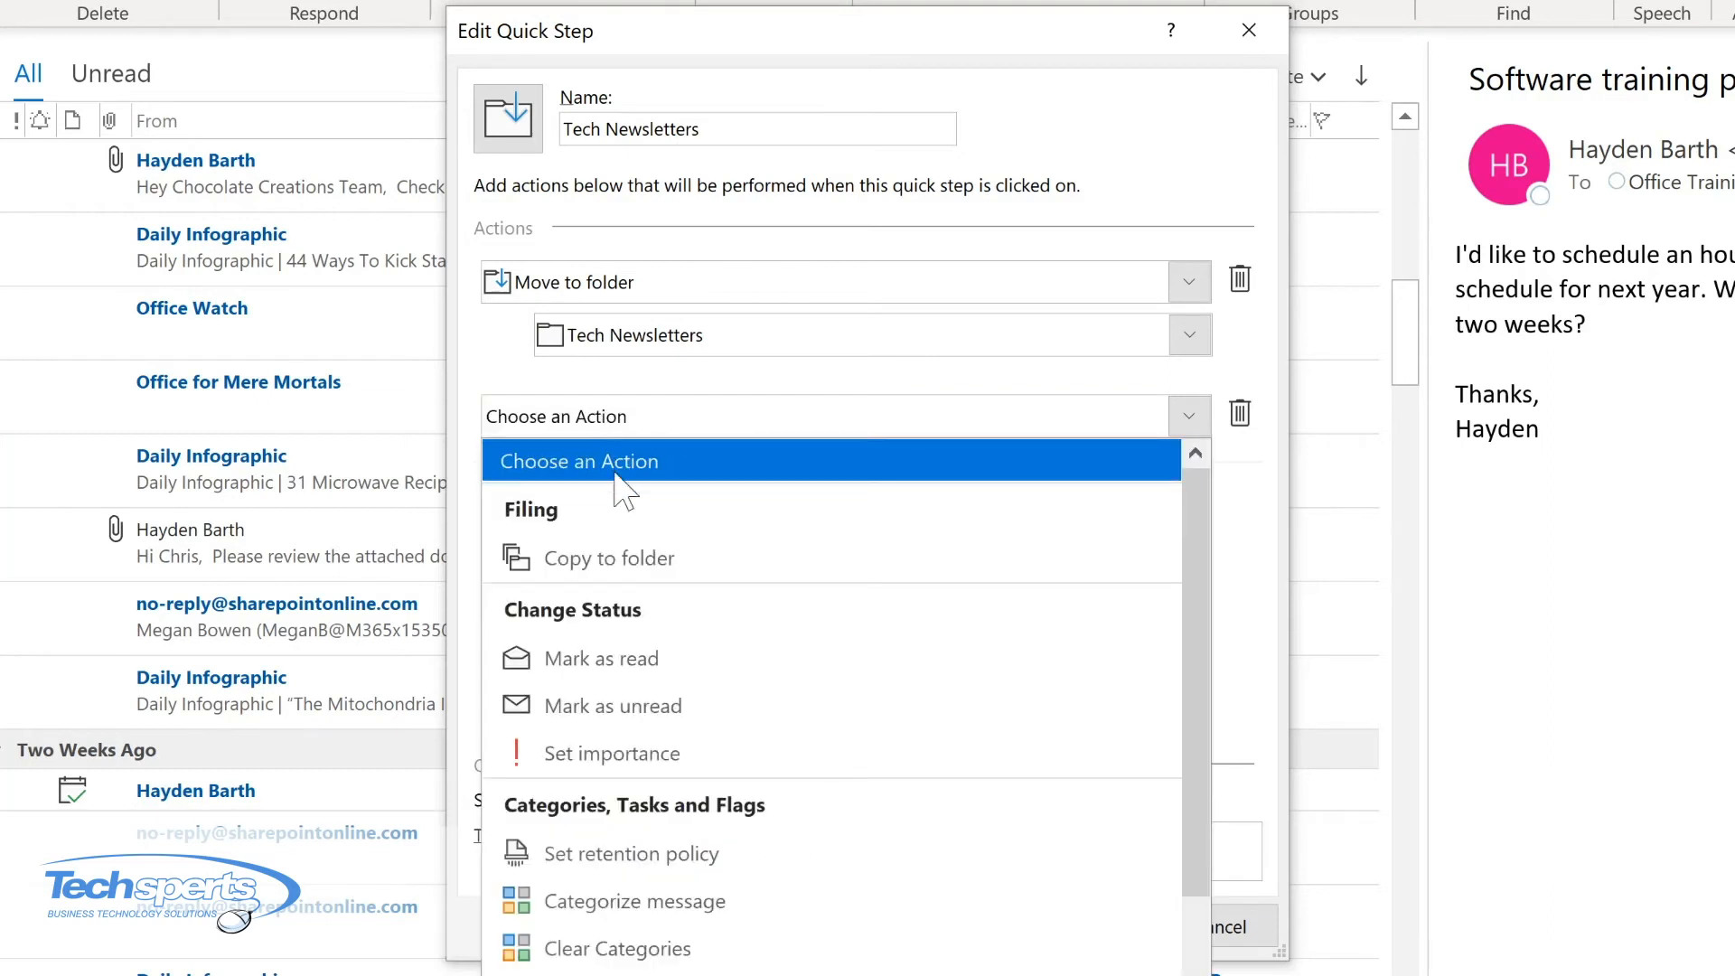
{"action": "left_click", "coordinate": [598, 658]}
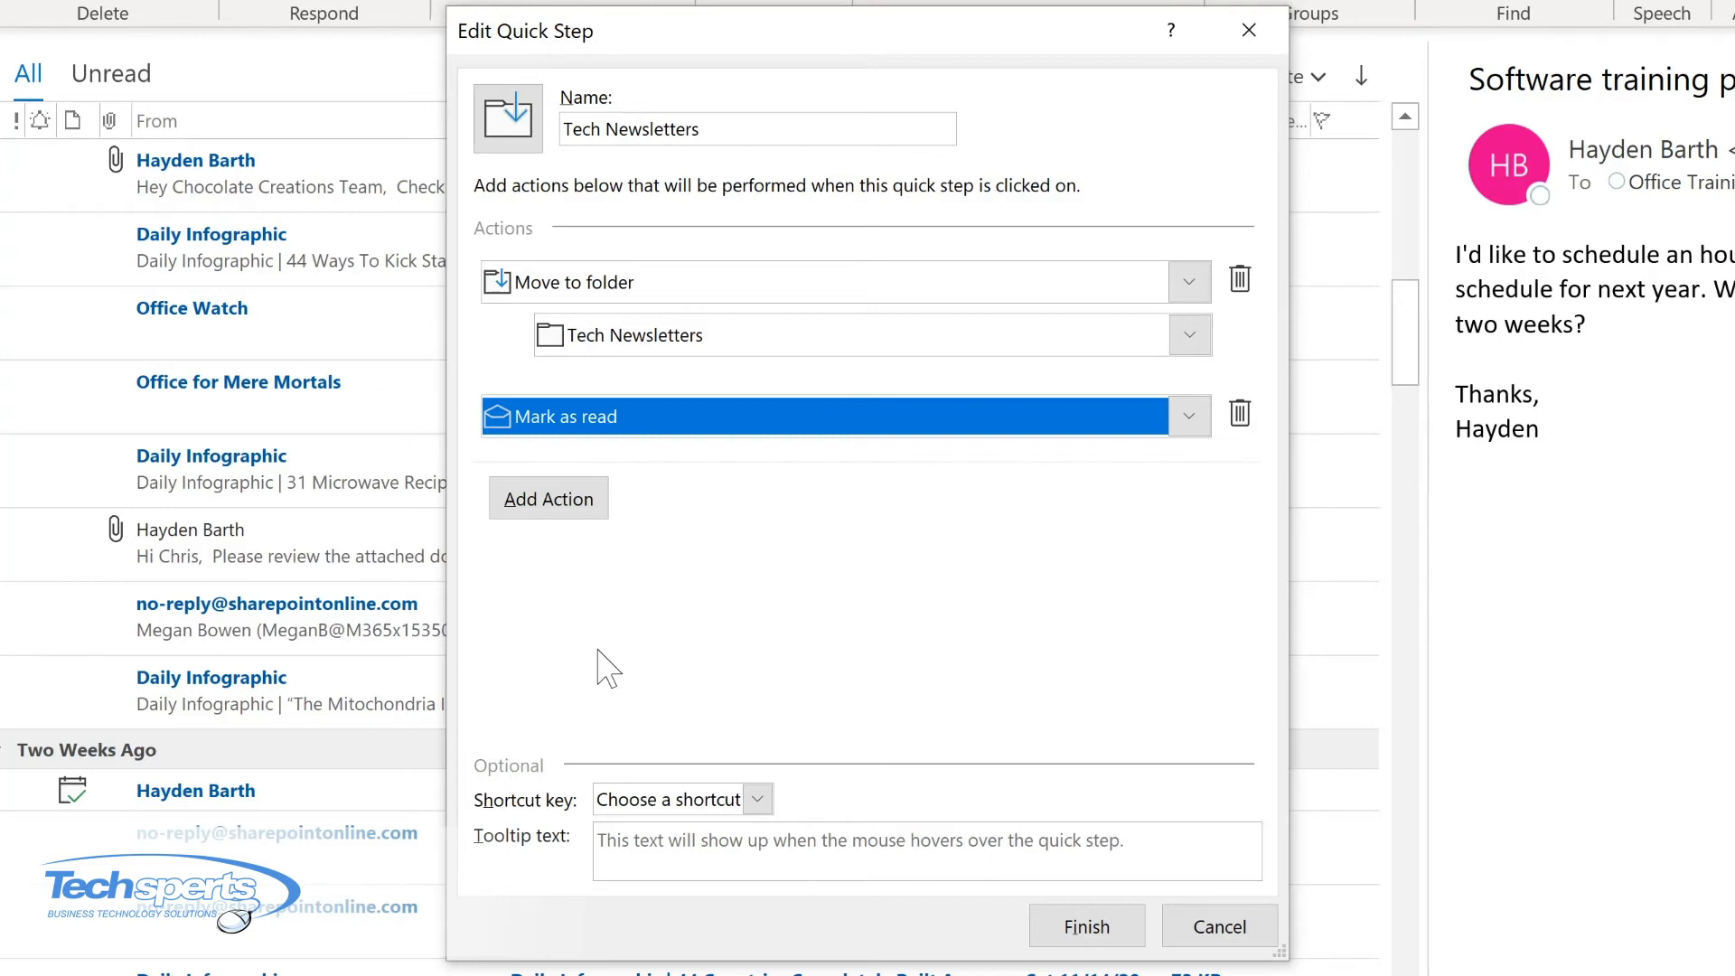
Step: Assign CTRL+SHIFT+1 and the tooltip "Move to Tech Newsletter folder" to the Quick Step, and save it
{"action": "left_click", "coordinate": [750, 800]}
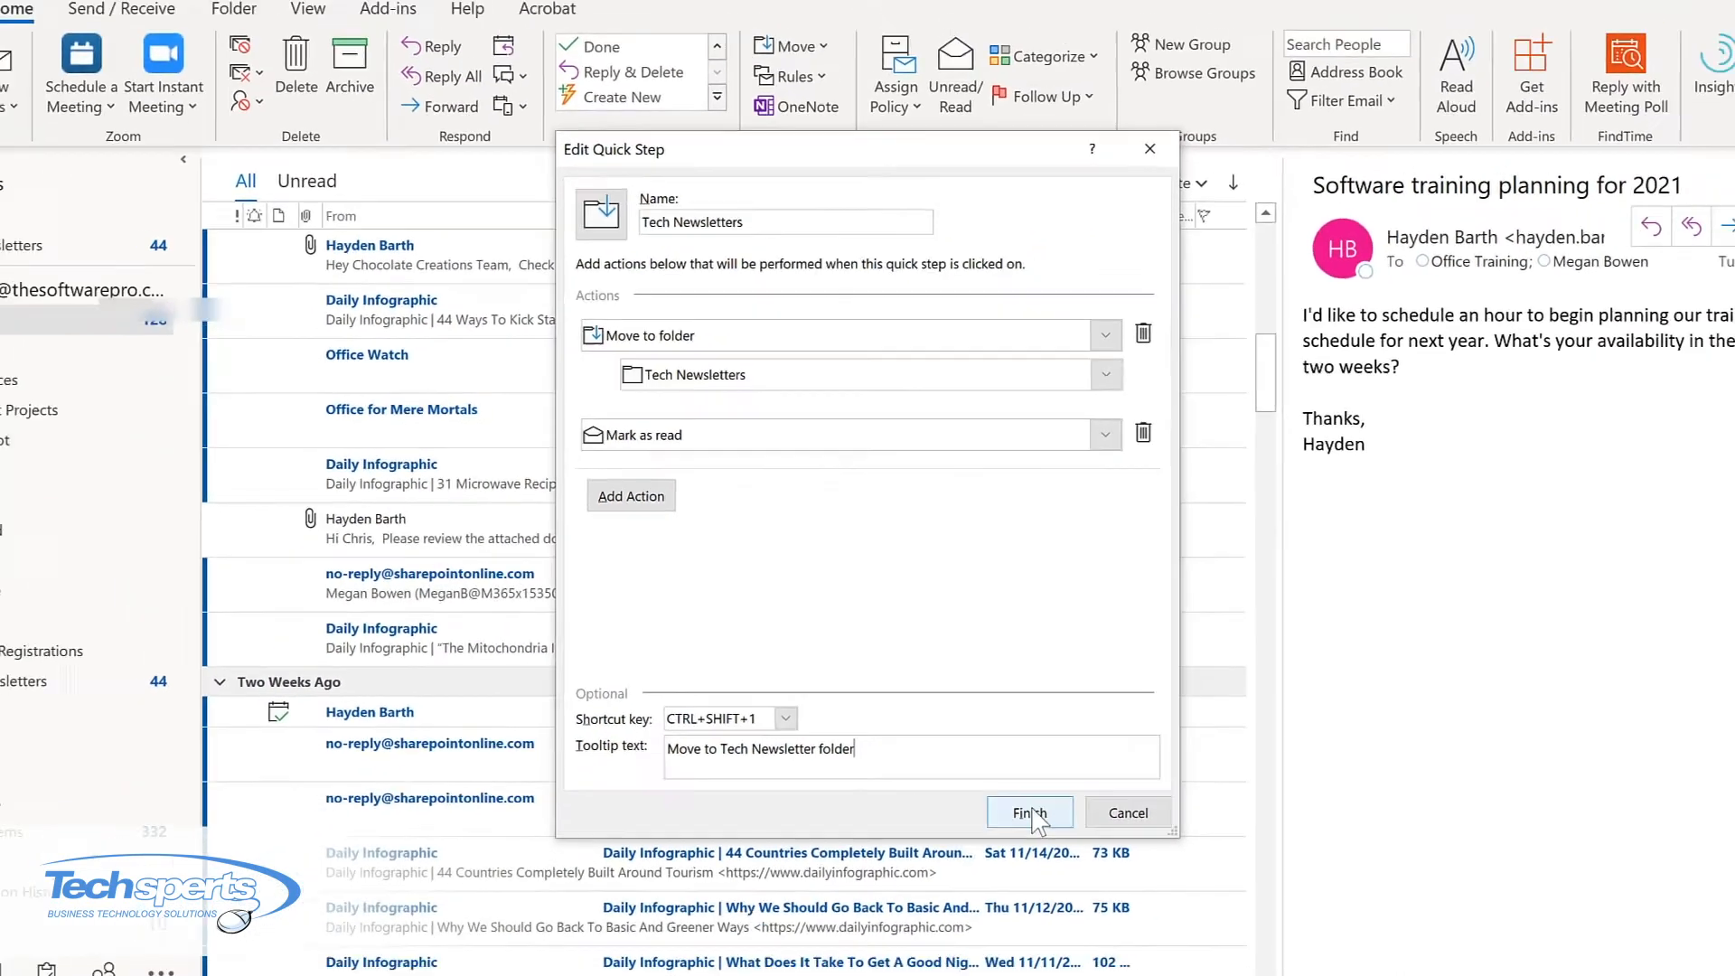
{"action": "left_click", "coordinate": [1033, 815]}
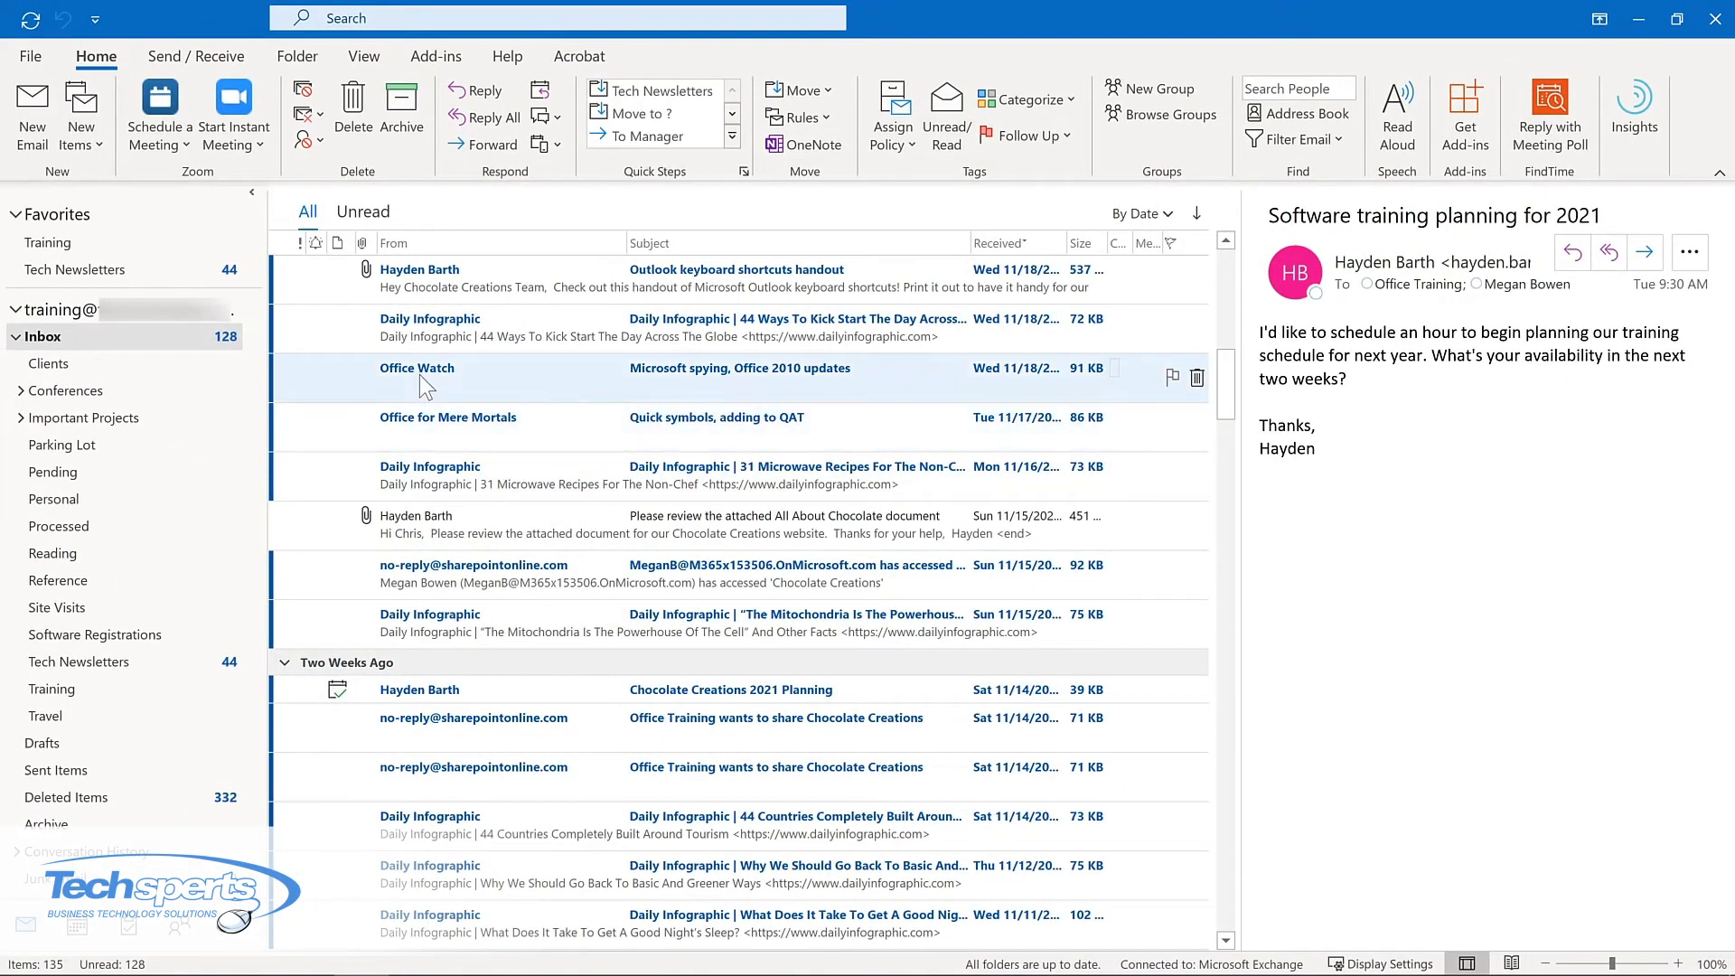
Step: Run the Tech Newsletters Quick Step on the Office Watch and Office for Mere Mortals messages, and check the Tech Newsletters folder
{"action": "left_click", "coordinate": [419, 374]}
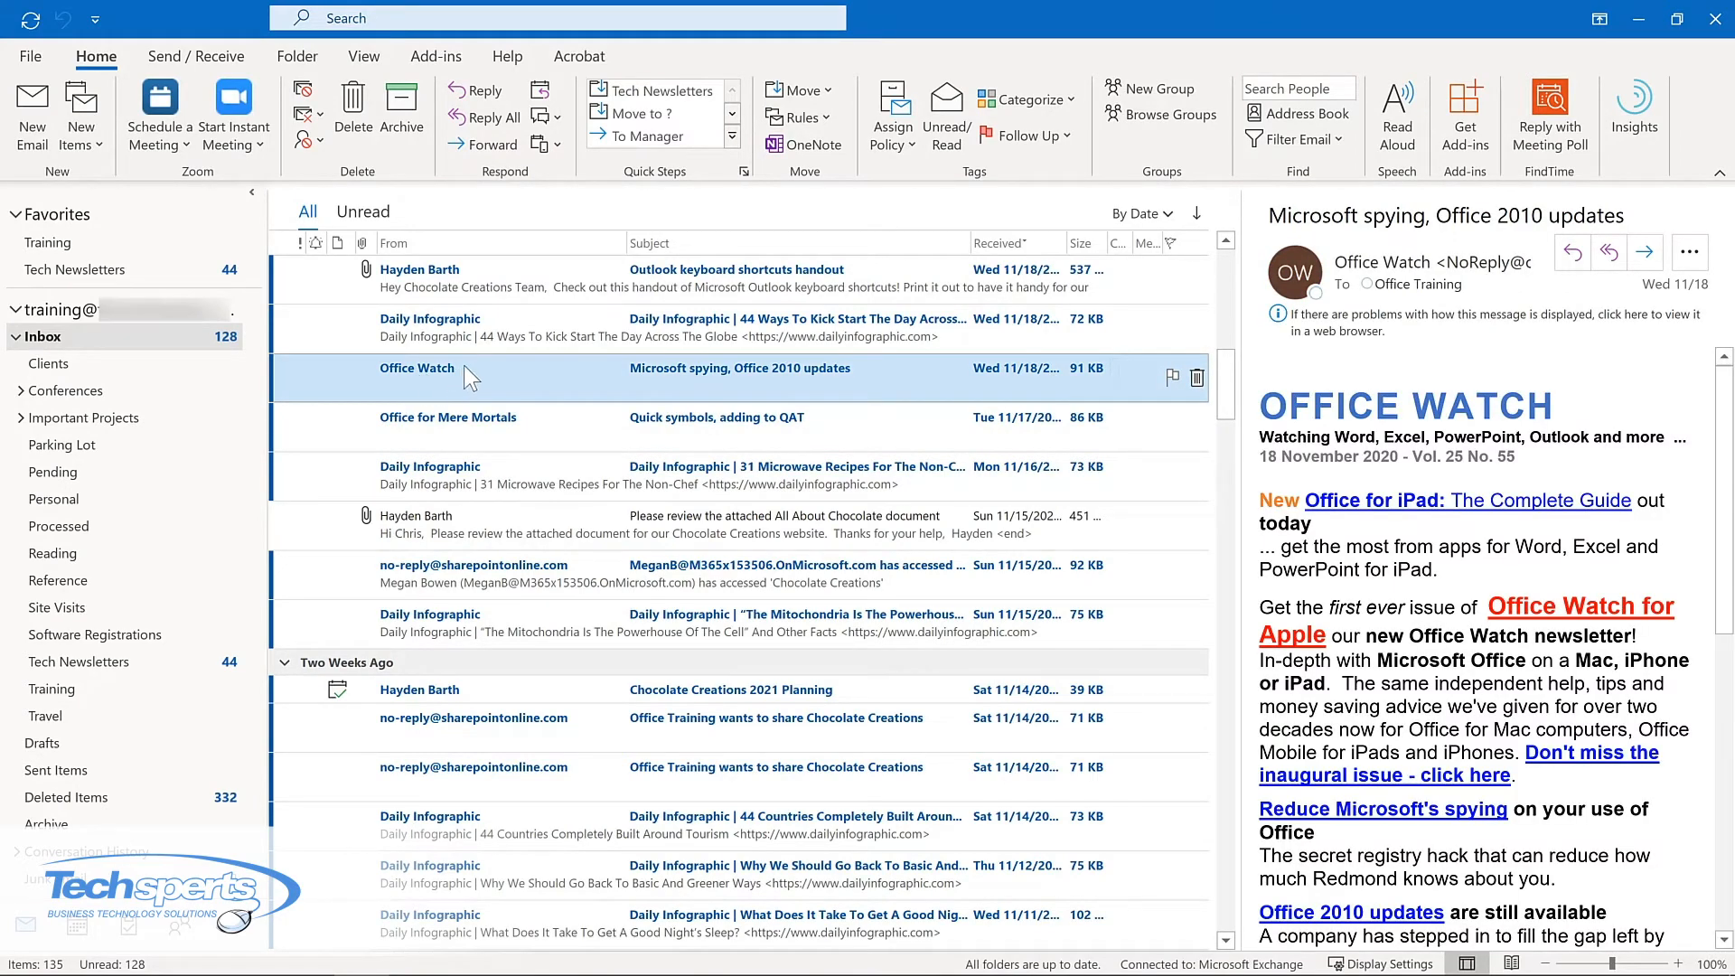
{"action": "left_click", "coordinate": [686, 90]}
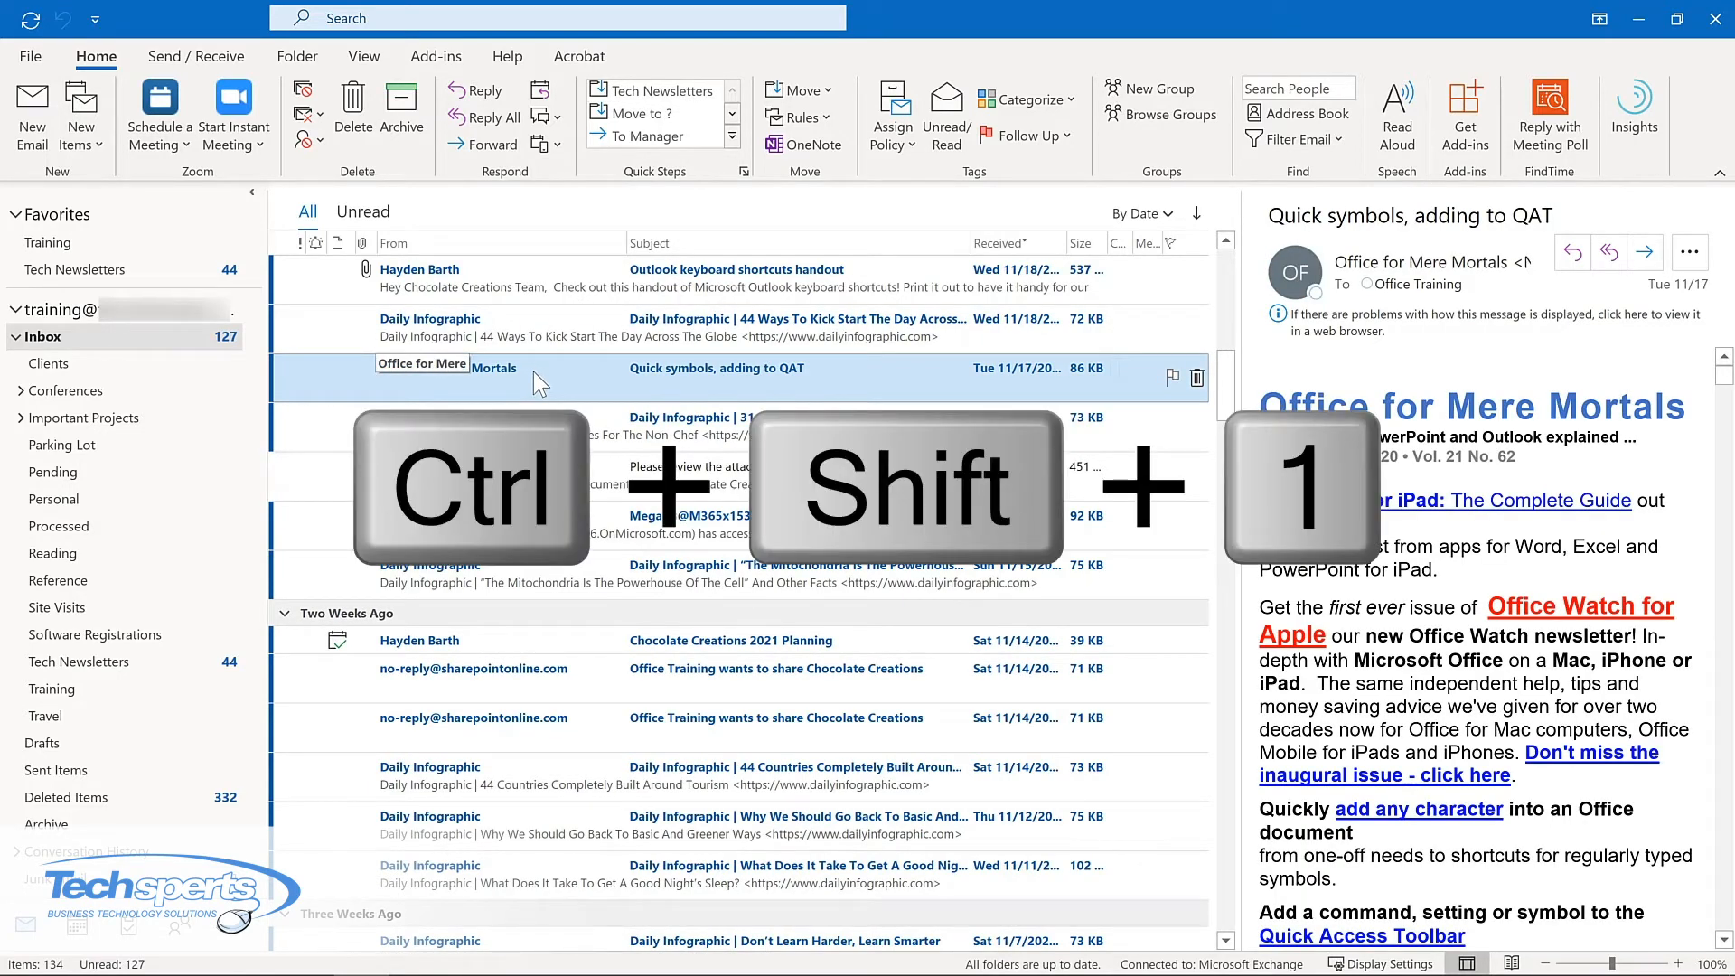
{"action": "key", "text": "ctrl+shift+1"}
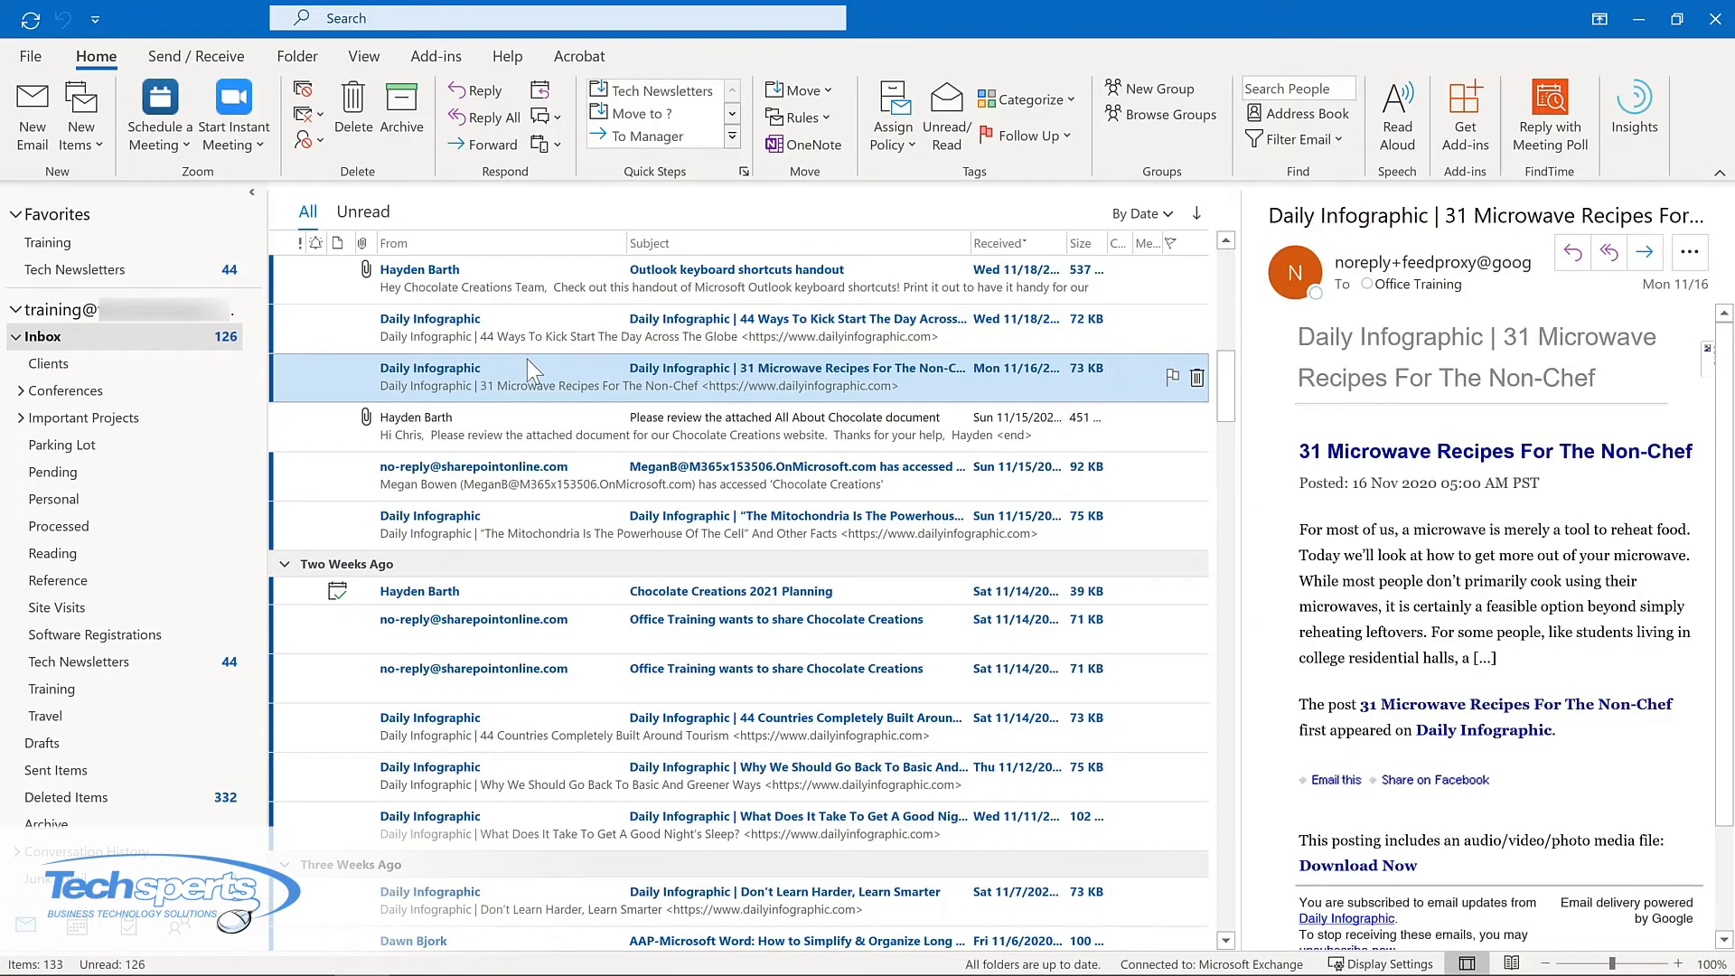
{"action": "left_click", "coordinate": [146, 663]}
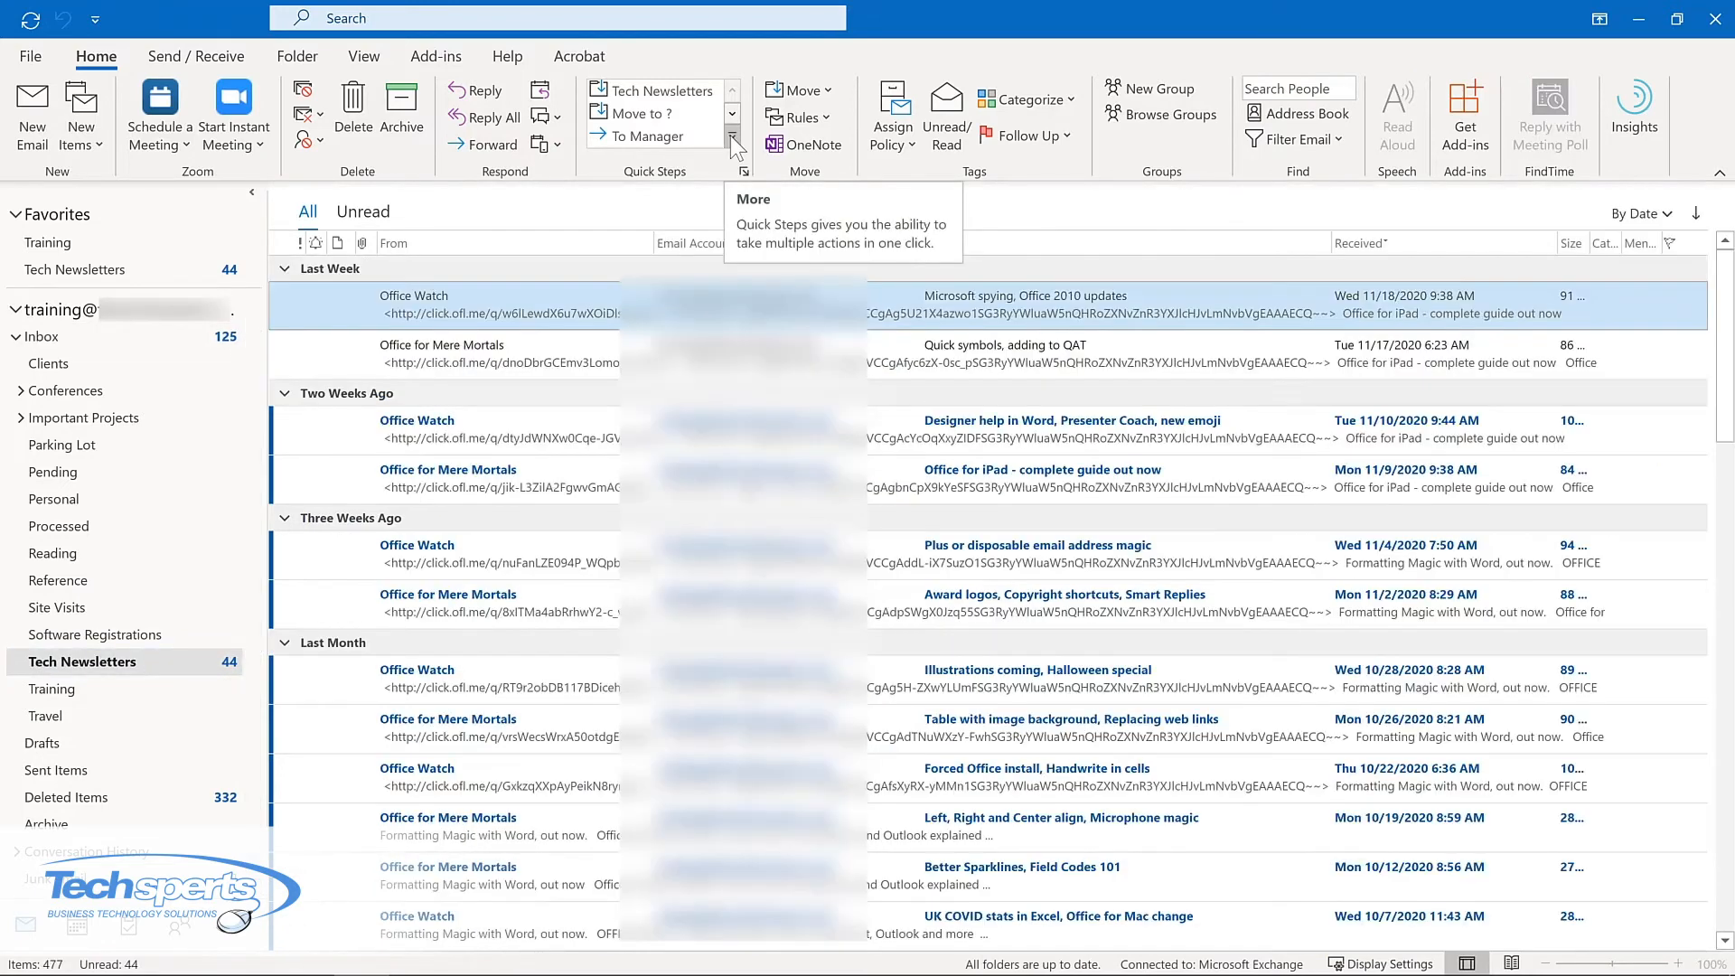
Step: Open the management dialog for the existing Quick Steps
{"action": "left_click", "coordinate": [730, 136]}
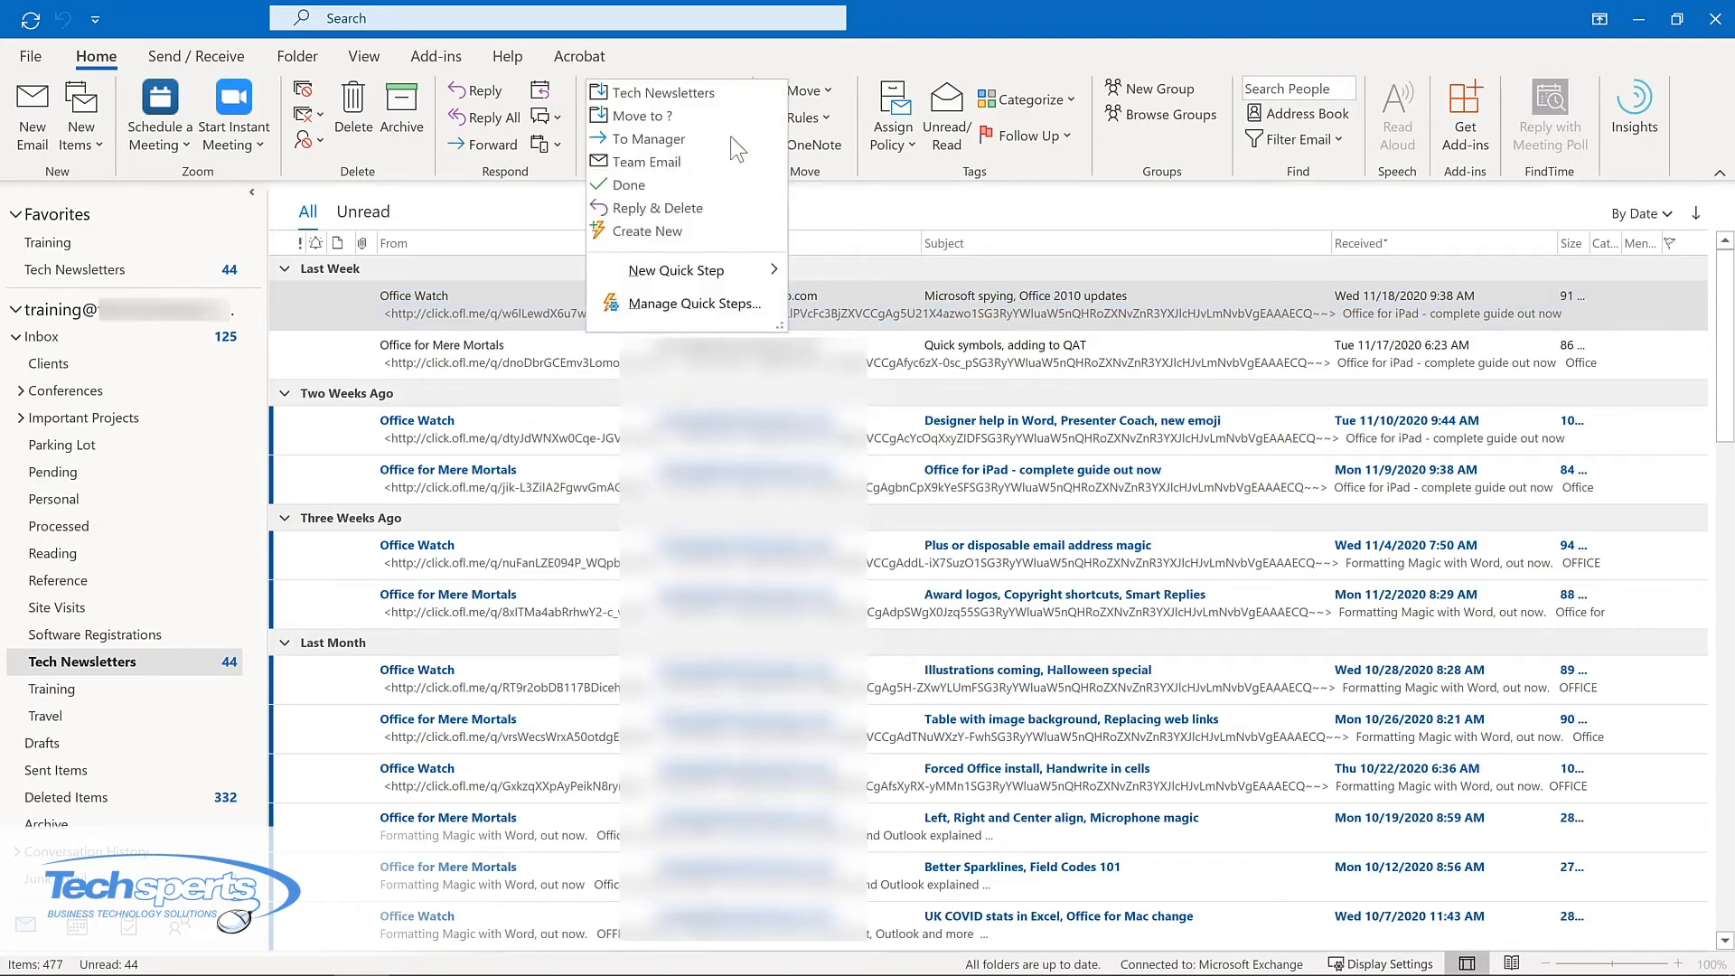
{"action": "left_click", "coordinate": [667, 305]}
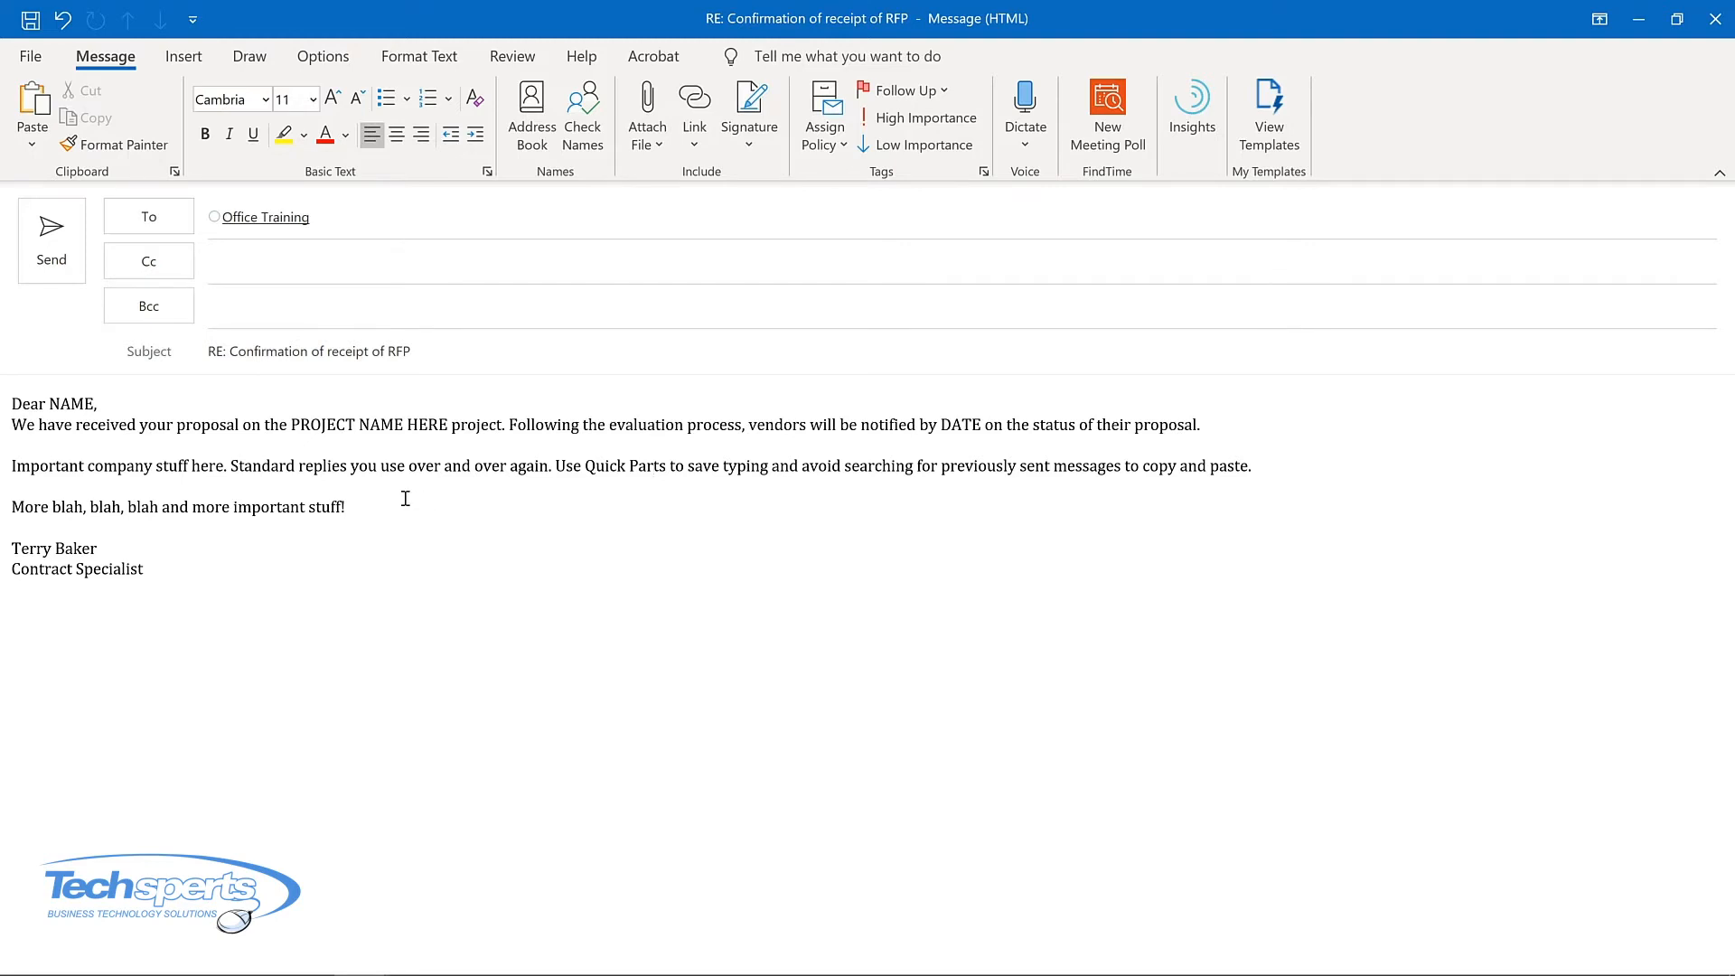
Step: Set up the entire RFP confirmation reply text as a new Quick Part named "Proposal response"
{"action": "key", "text": "ctrl+a"}
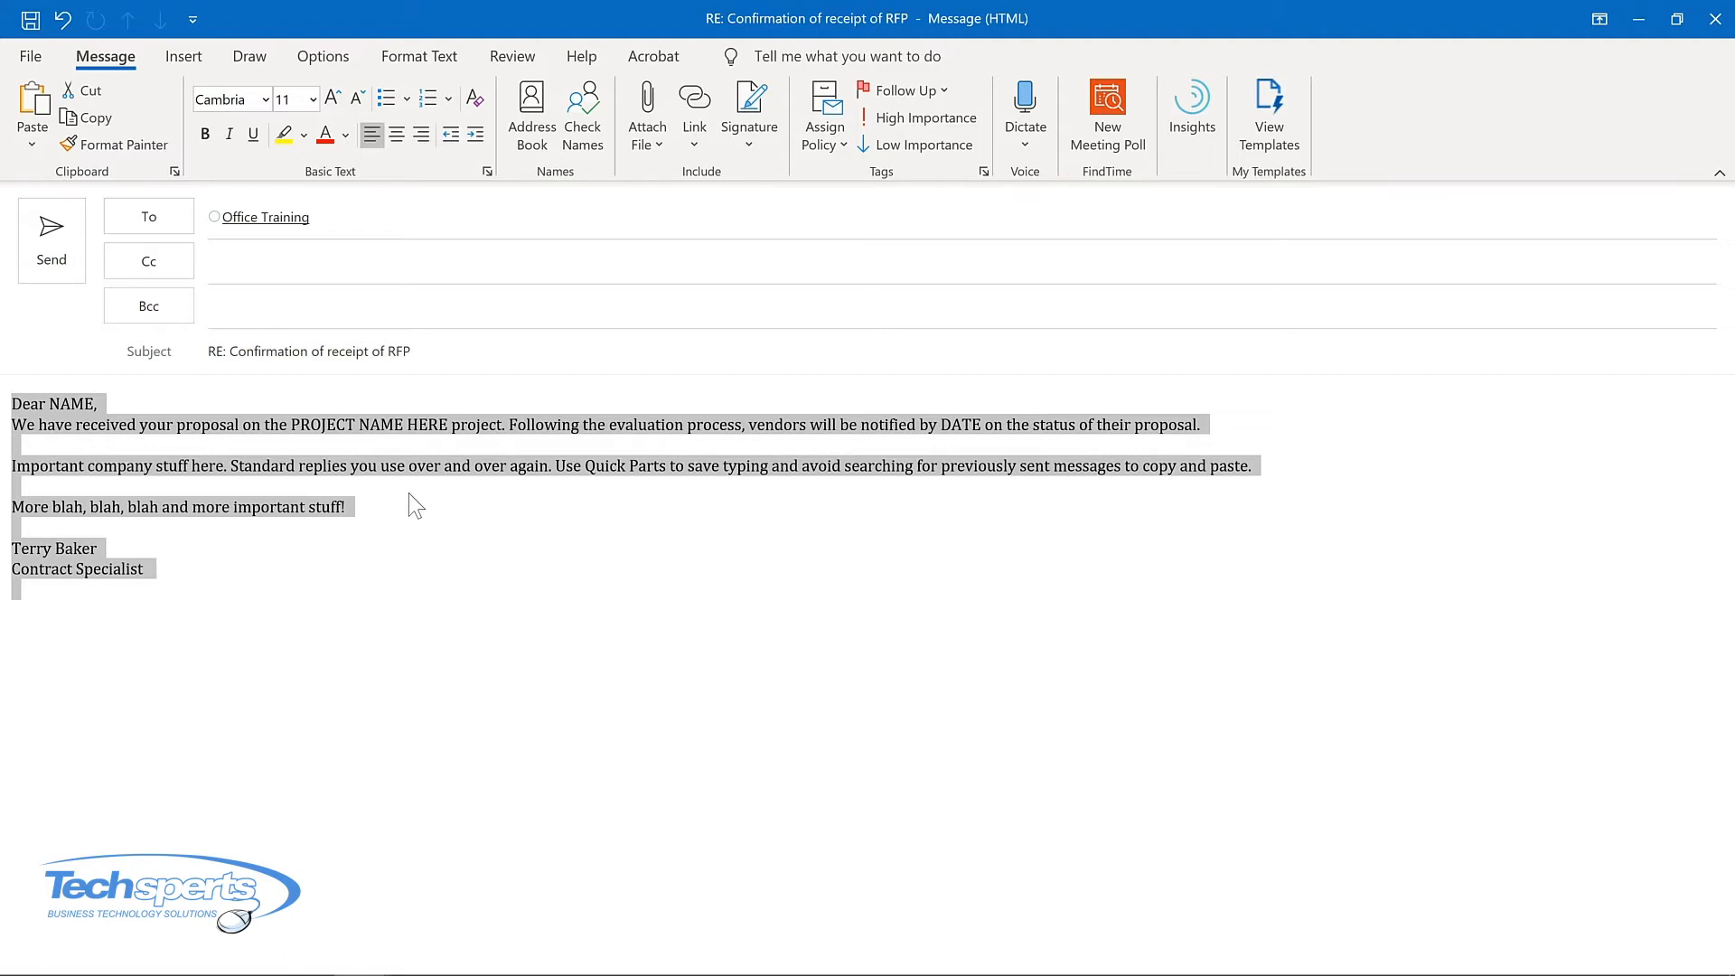
{"action": "left_click", "coordinate": [166, 56]}
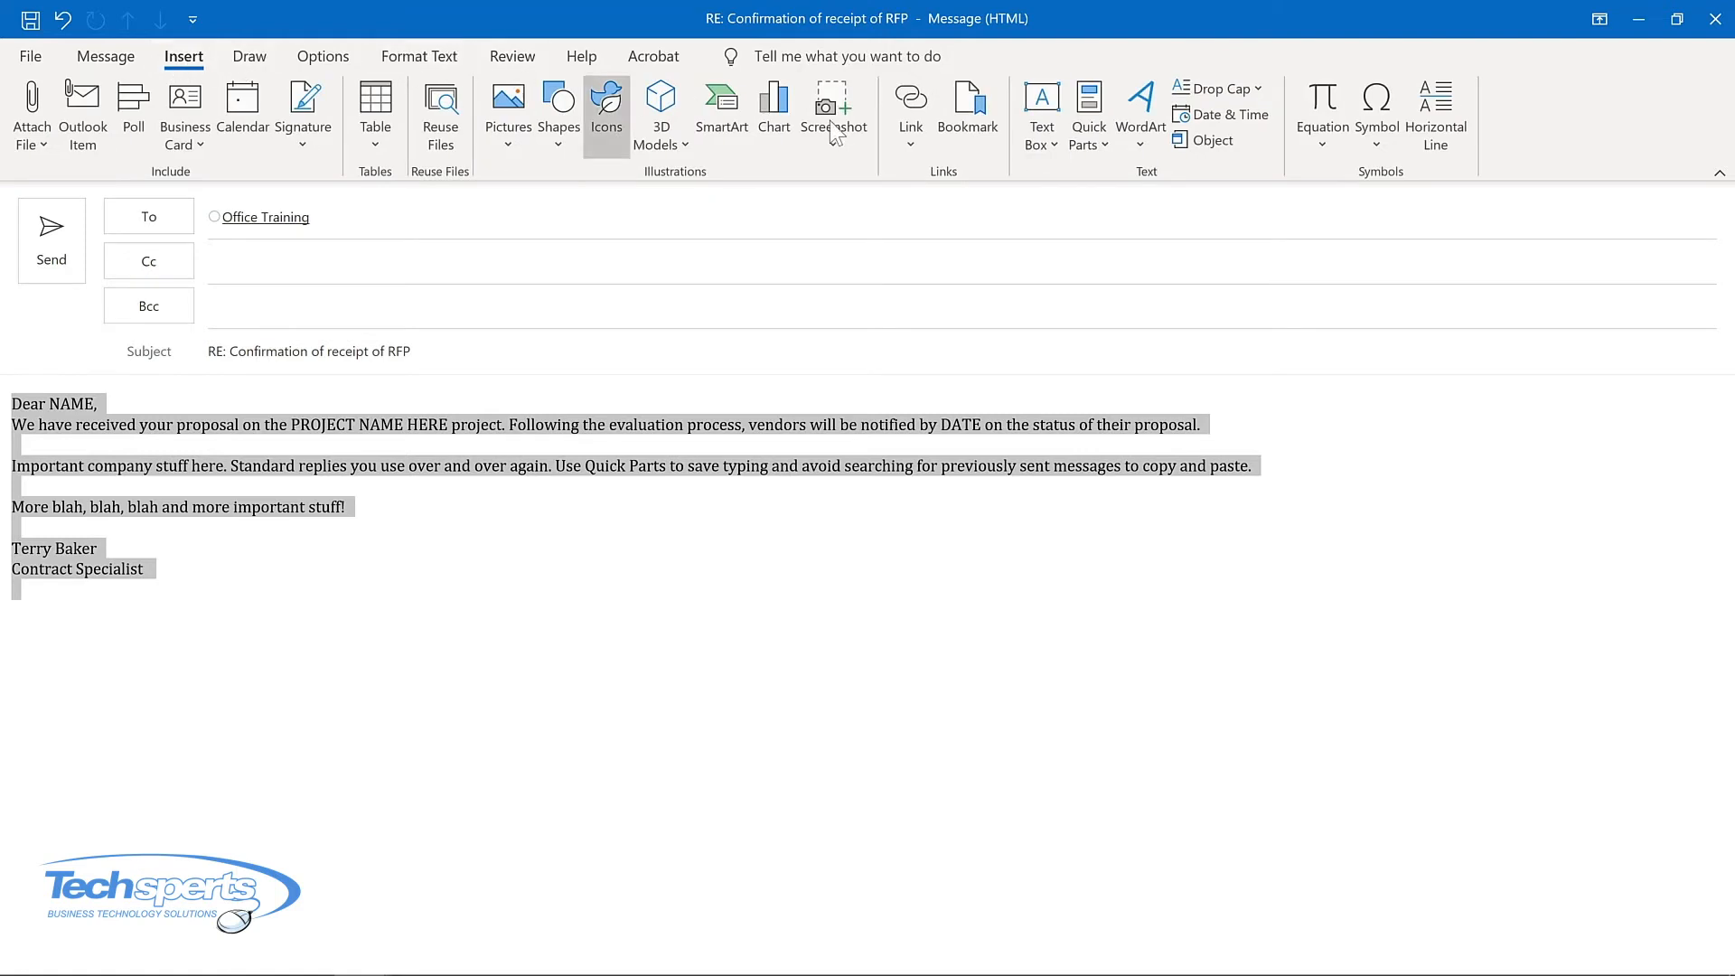
{"action": "left_click", "coordinate": [1107, 148]}
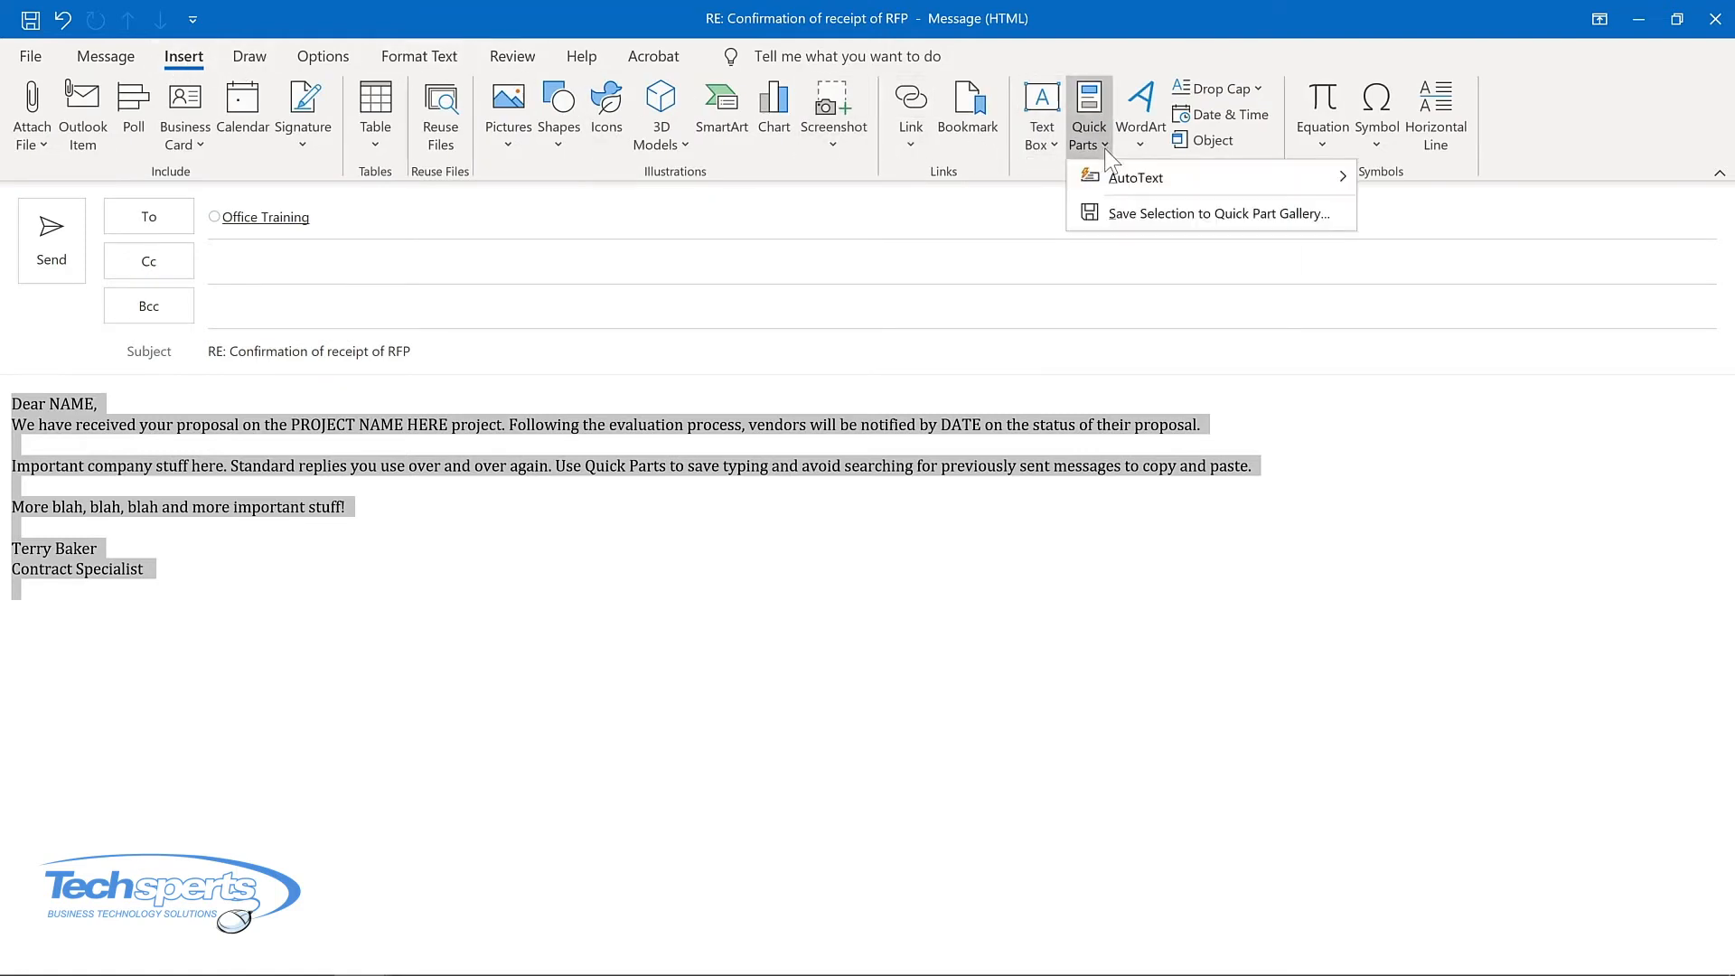
{"action": "left_click", "coordinate": [1132, 213]}
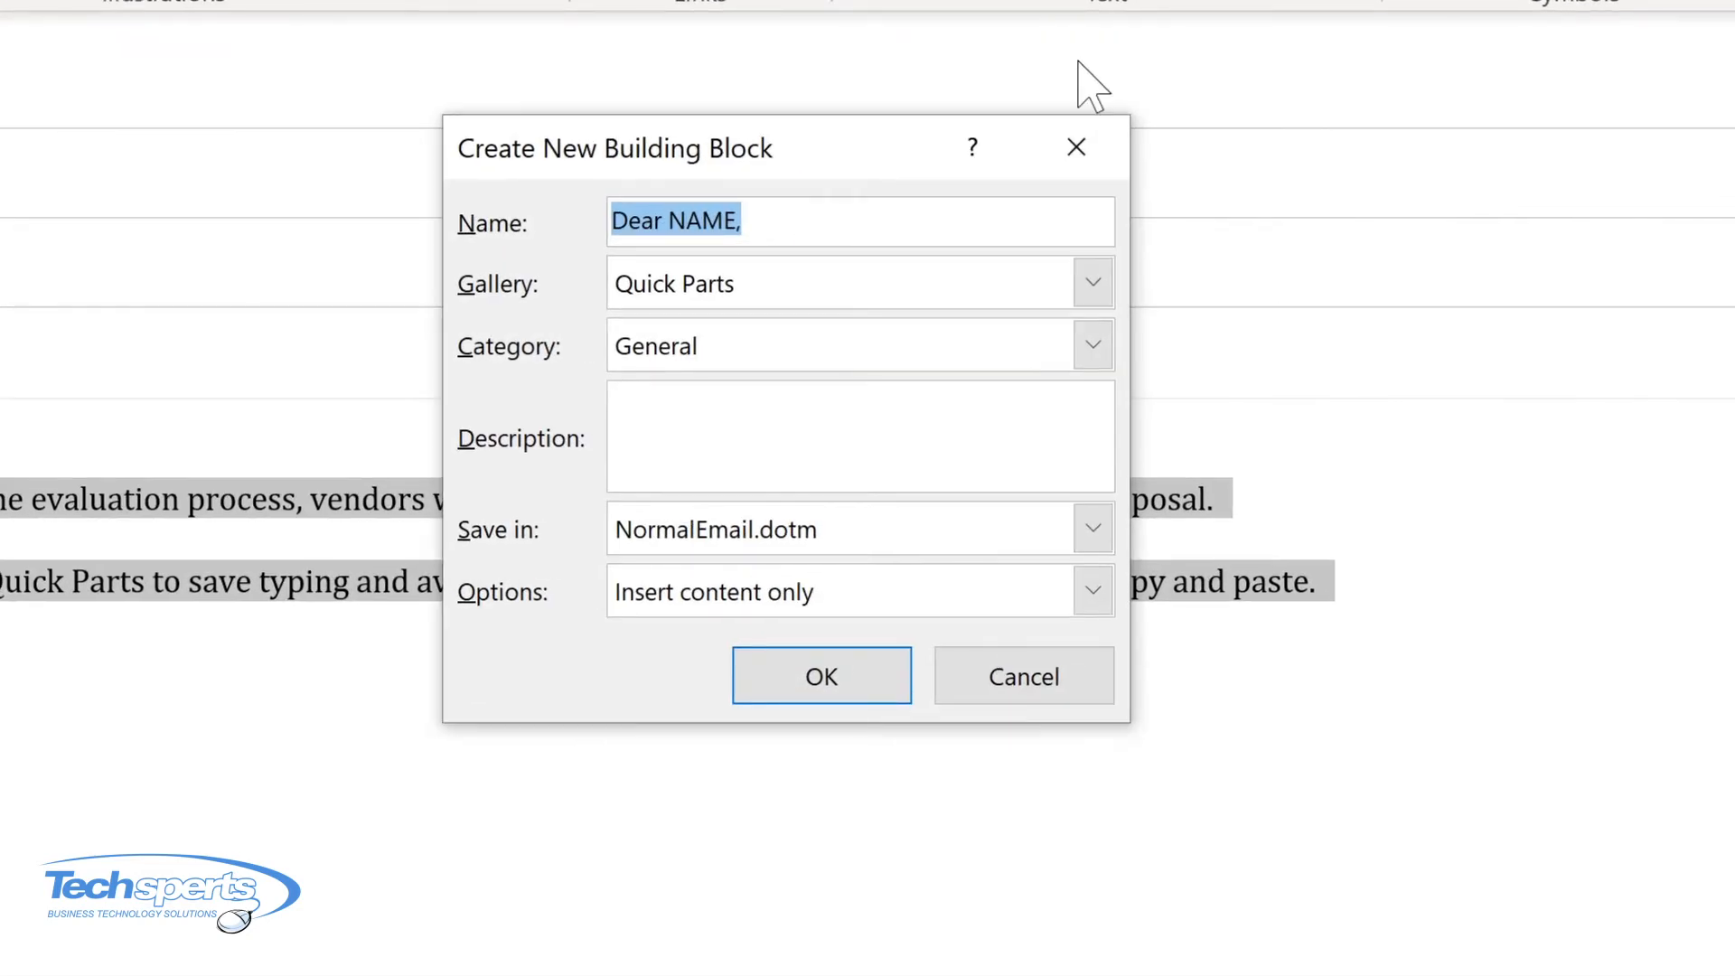
{"action": "type", "text": "Proposal response"}
Step: Create a new category named "Proposals" for the Quick Part
{"action": "left_click", "coordinate": [1093, 345]}
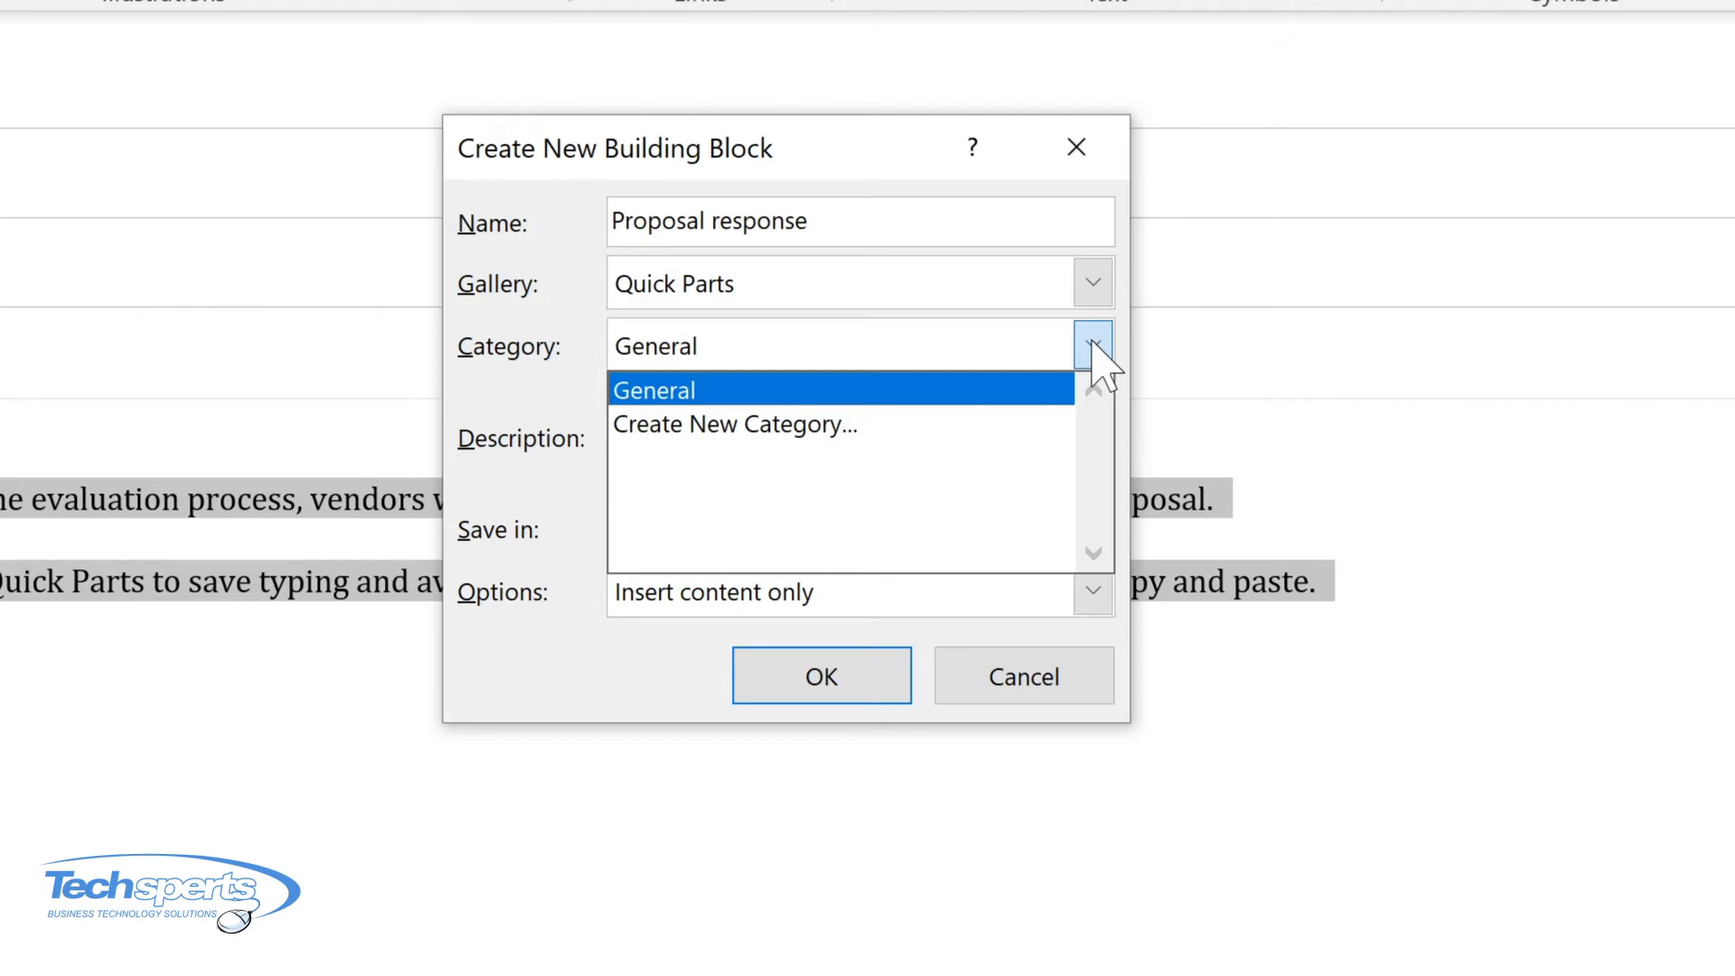
{"action": "left_click", "coordinate": [735, 424]}
{"action": "type", "text": "Pro"}
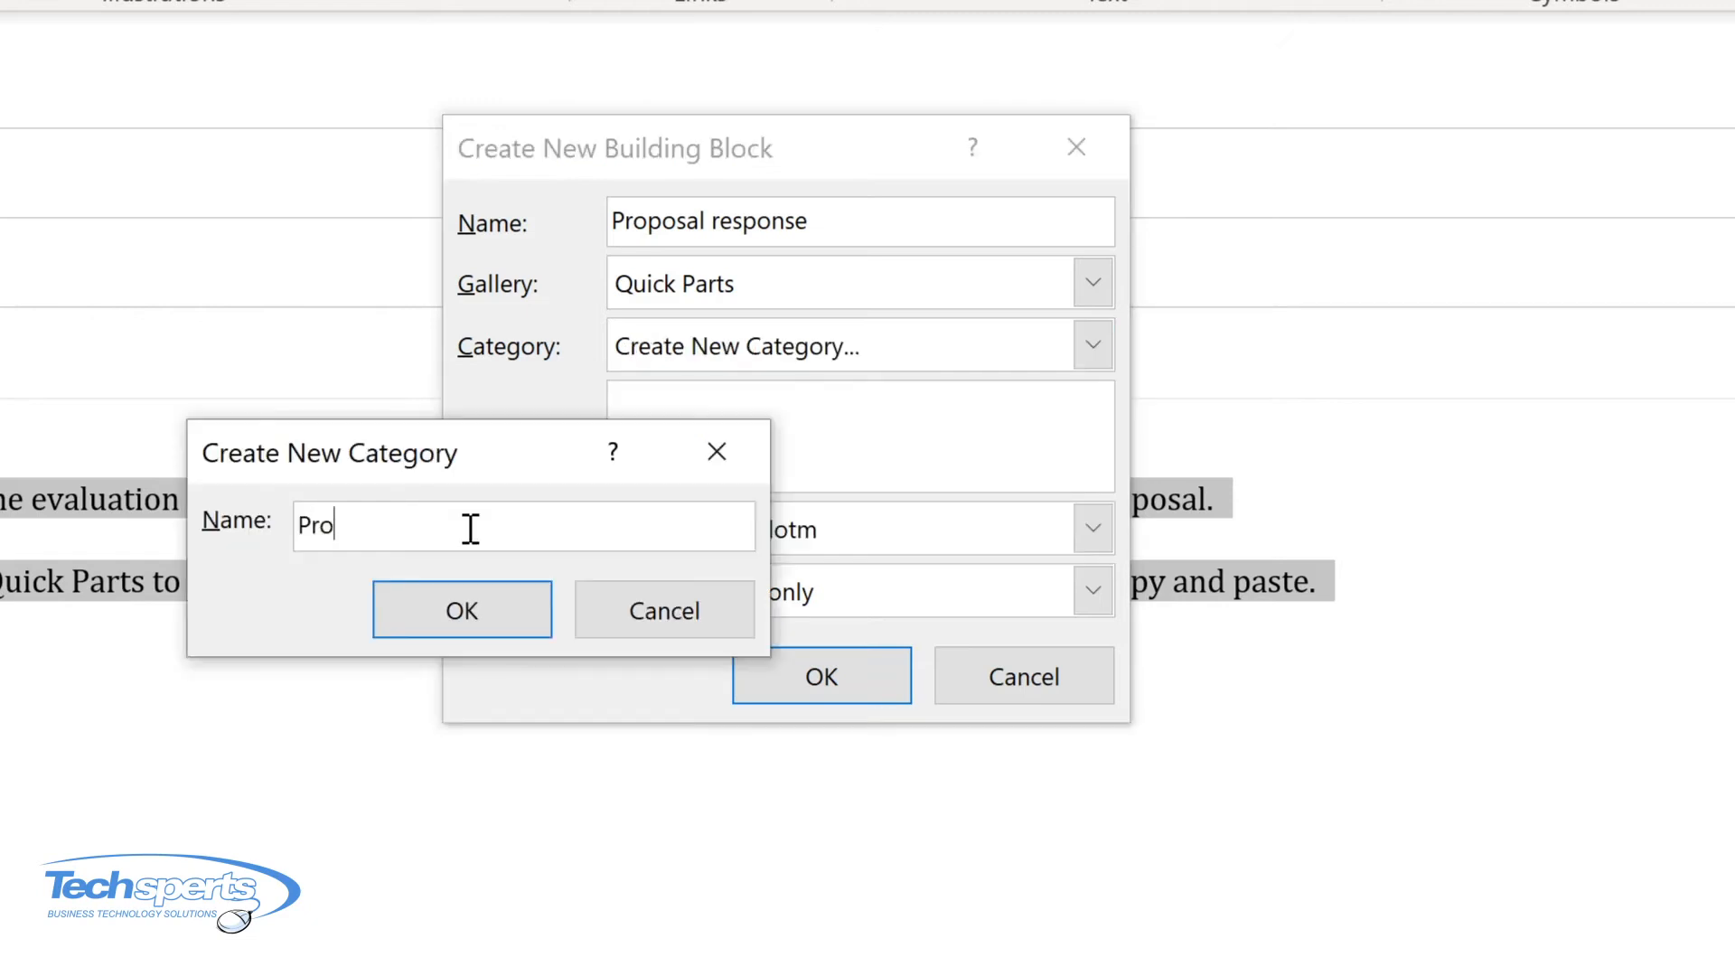
{"action": "type", "text": "posals"}
{"action": "key", "text": "Return"}
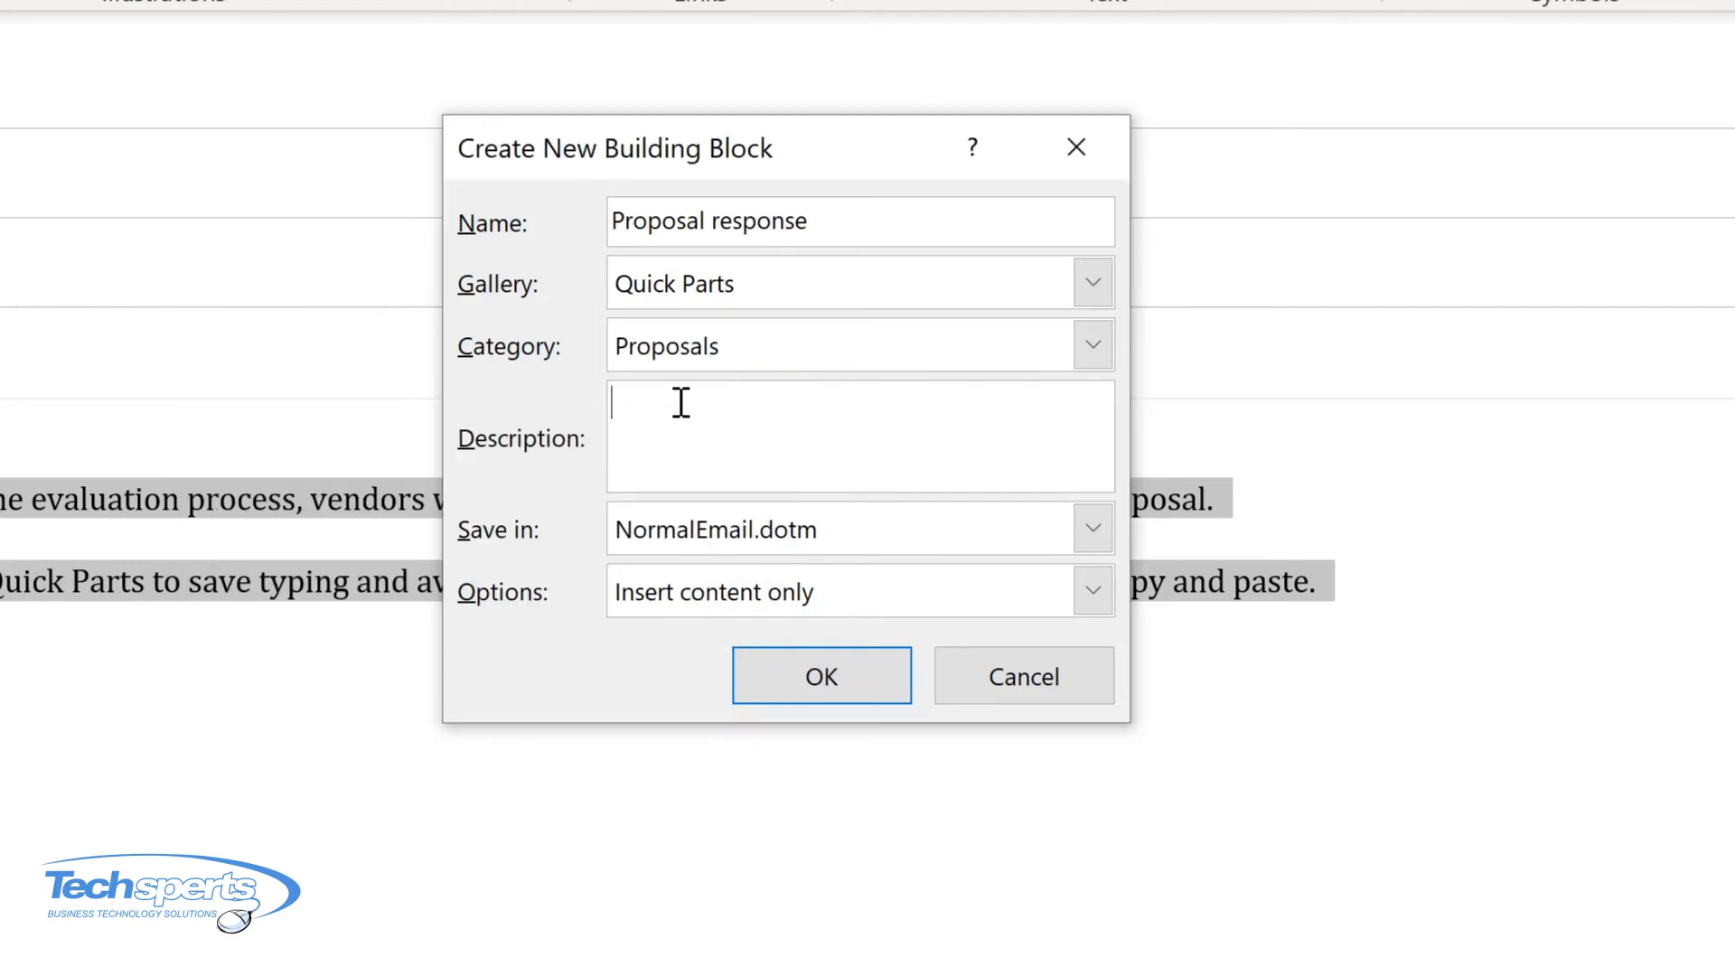
Step: Describe the Quick Part as "Response to project proposals" and save it with the Insert content only option
{"action": "left_click", "coordinate": [682, 402]}
{"action": "left_click", "coordinate": [681, 402]}
{"action": "type", "text": "Response to project proposals"}
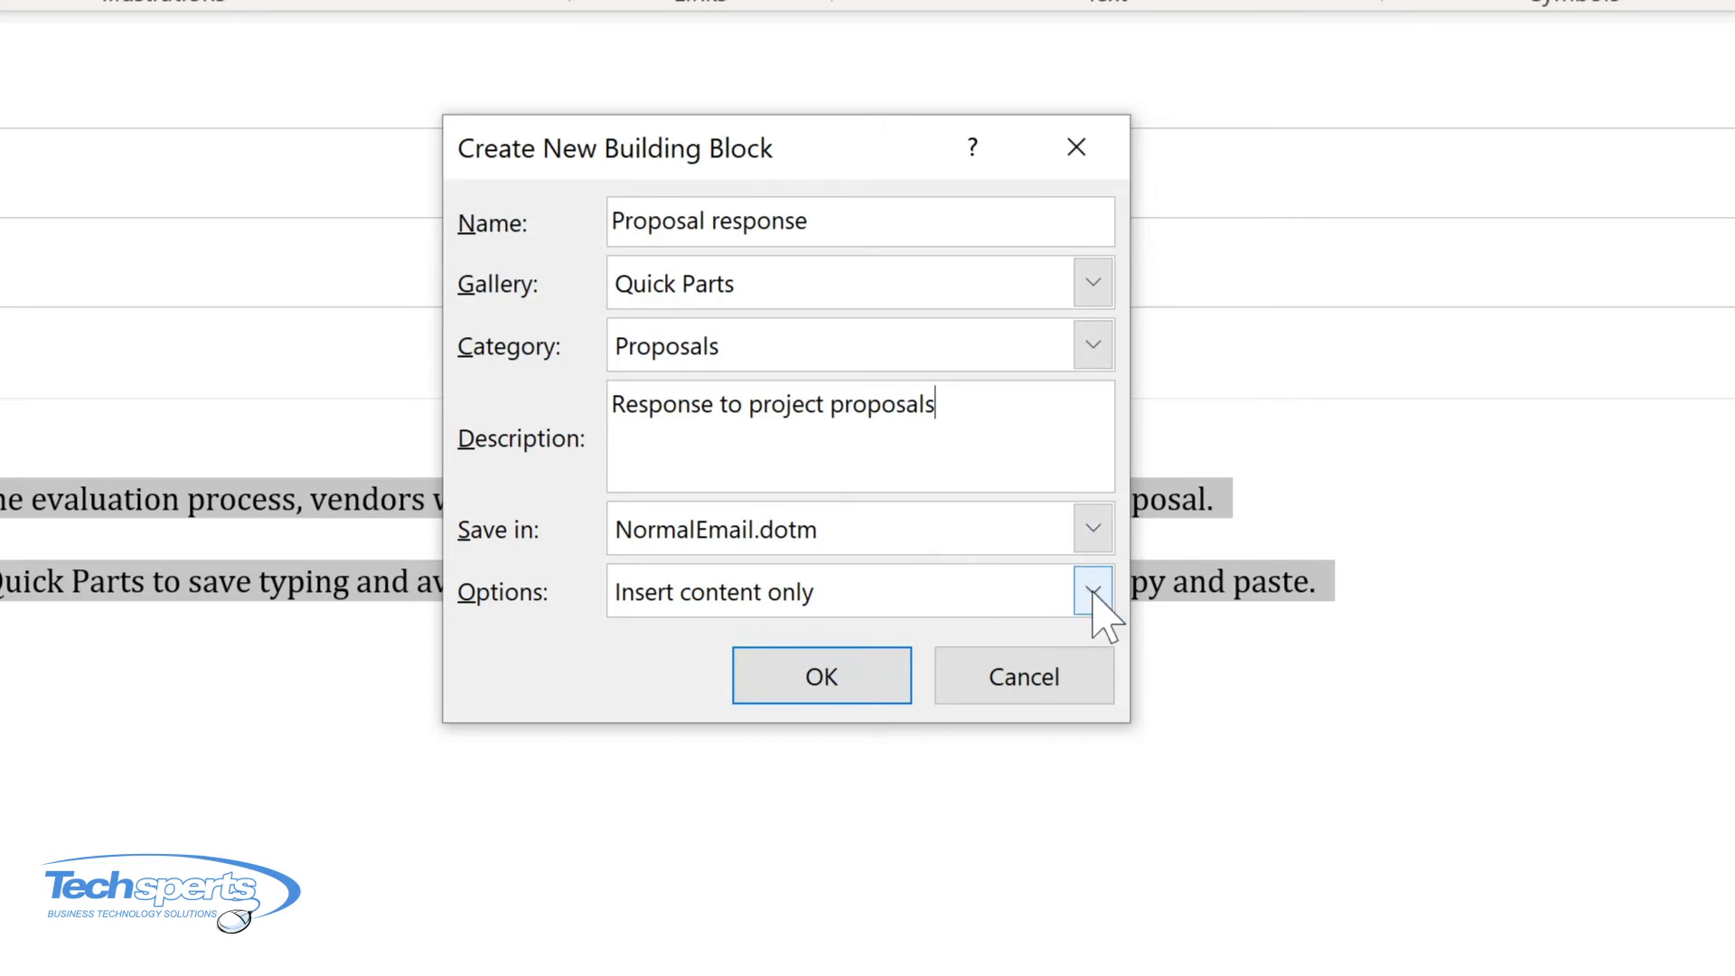
{"action": "left_click", "coordinate": [1094, 592]}
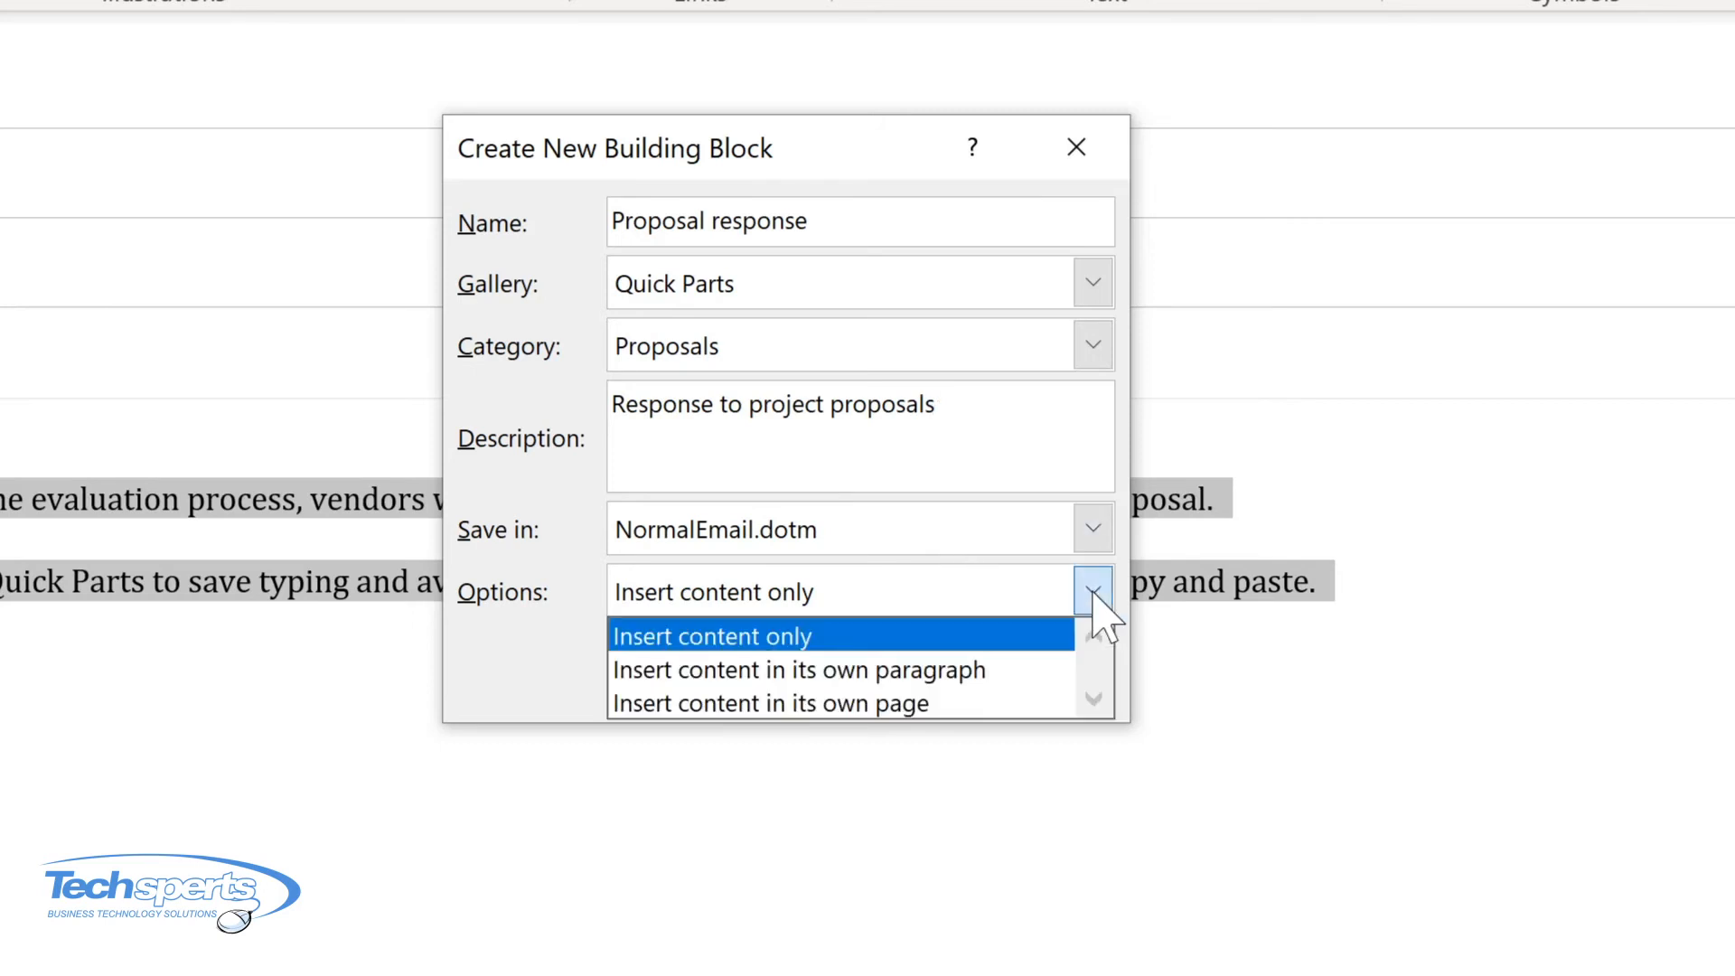
{"action": "left_click", "coordinate": [1089, 592]}
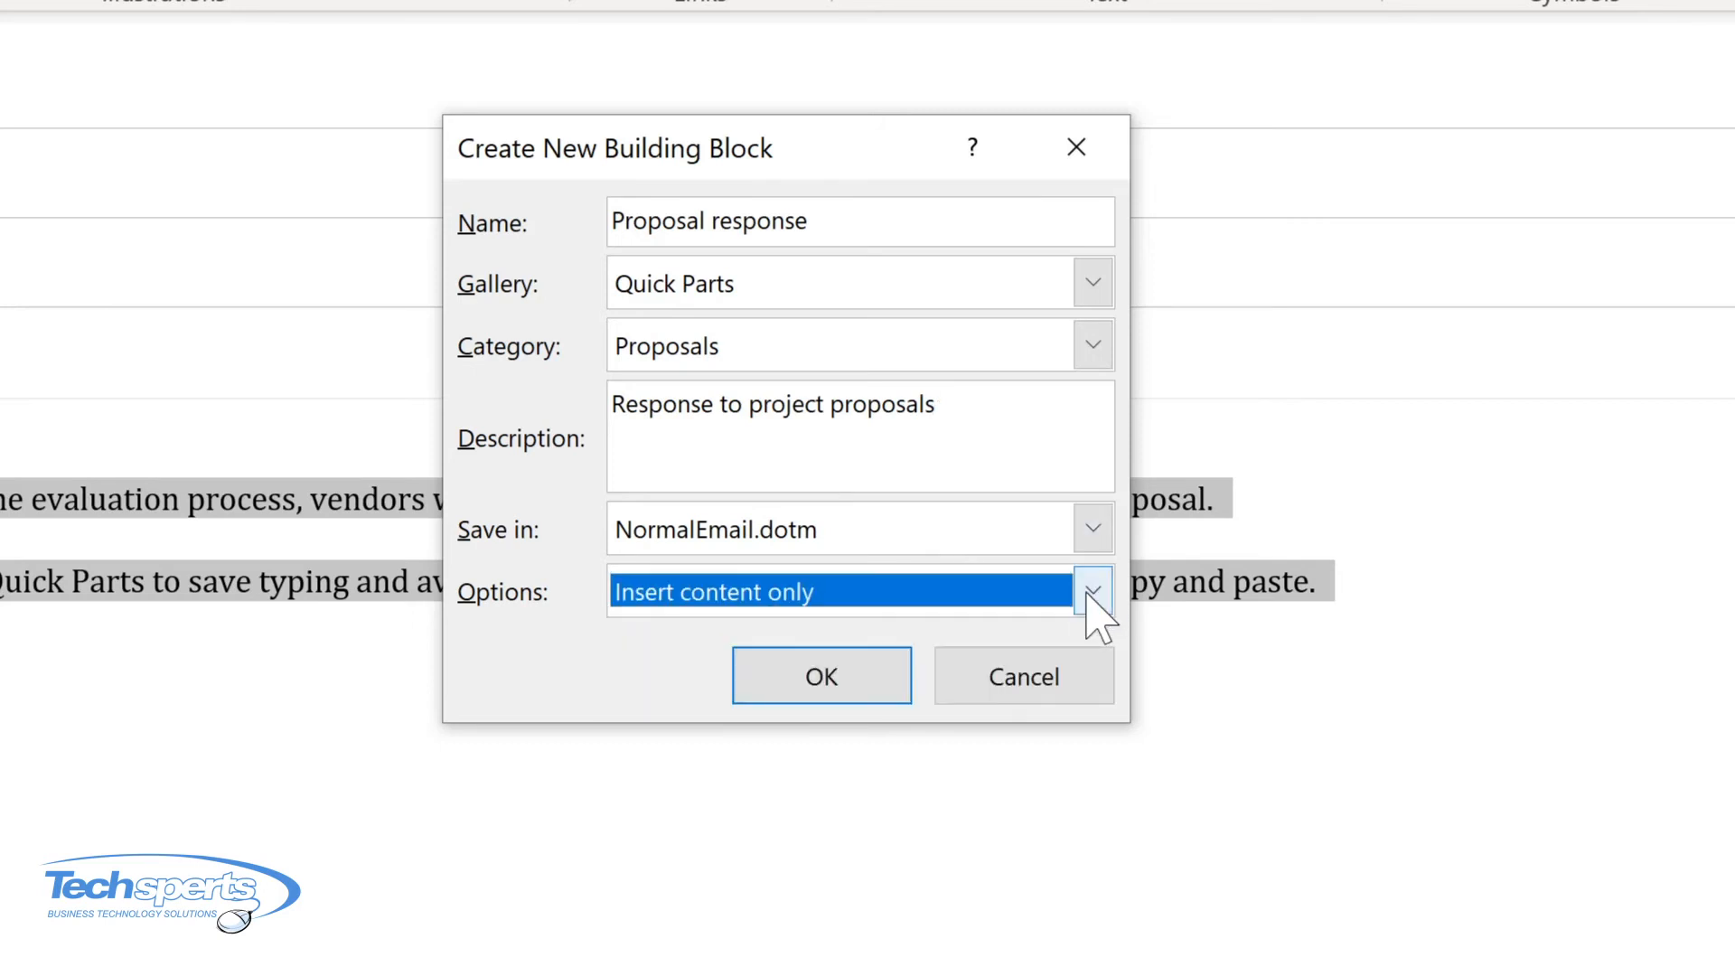
{"action": "left_click", "coordinate": [822, 686]}
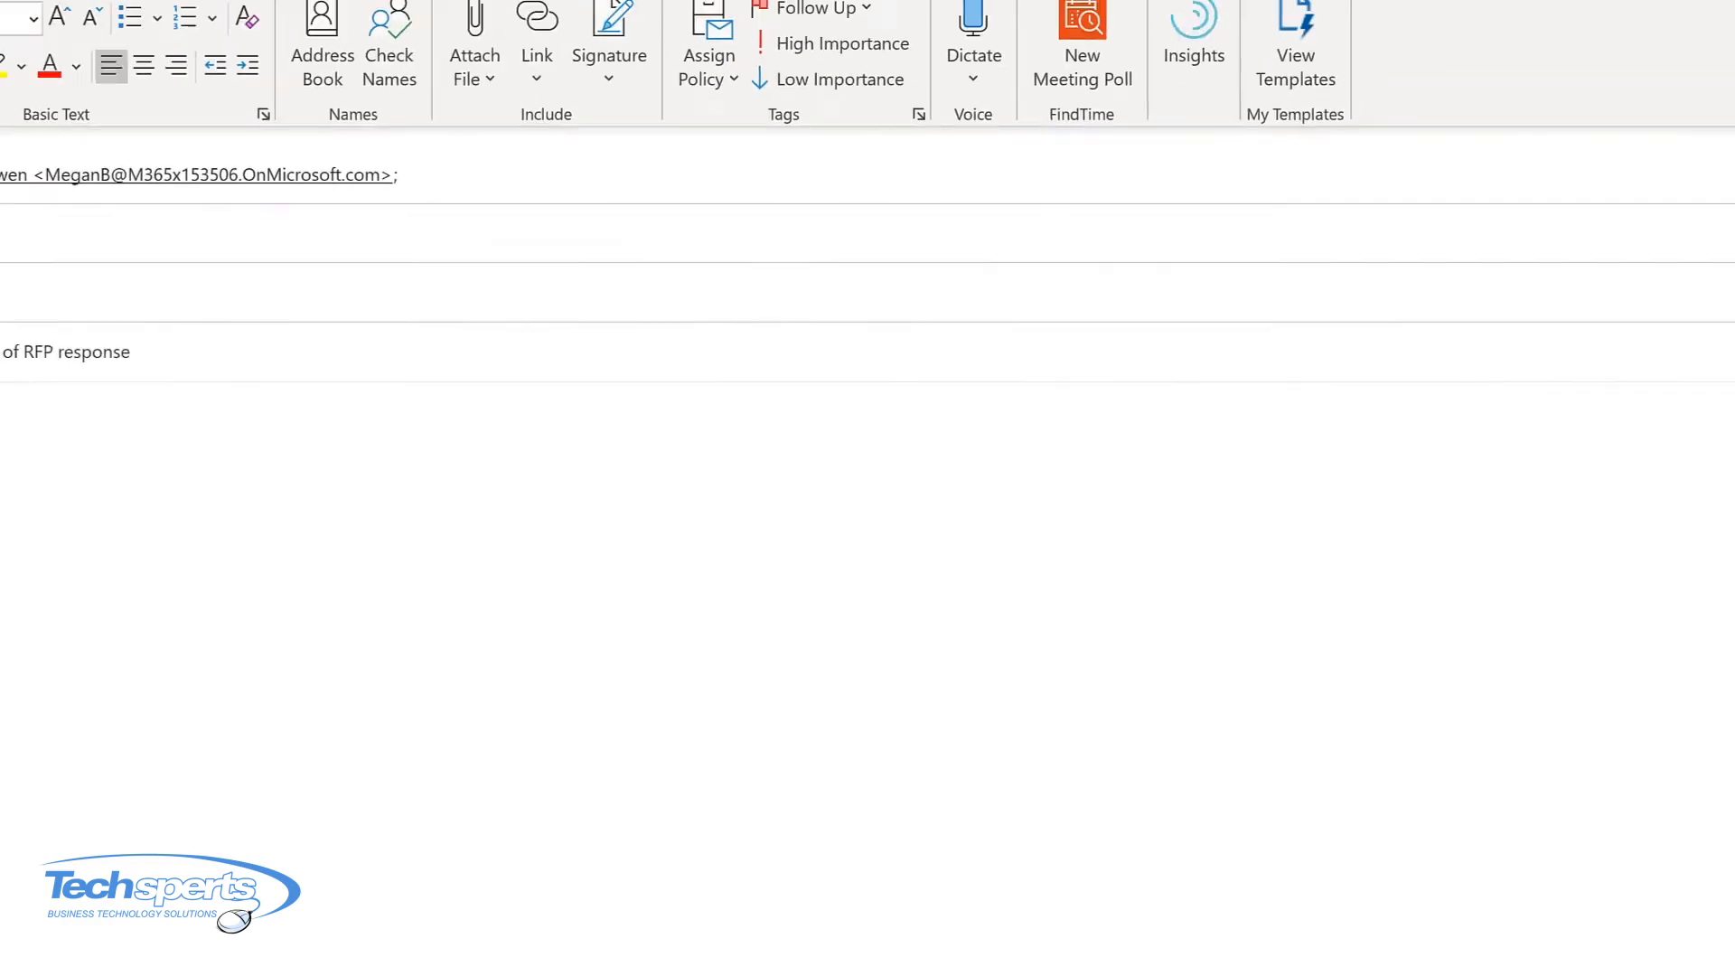
Step: Insert the Proposal response Quick Part into the body of the "Confirmation of RFP response" message
{"action": "left_click", "coordinate": [15, 398]}
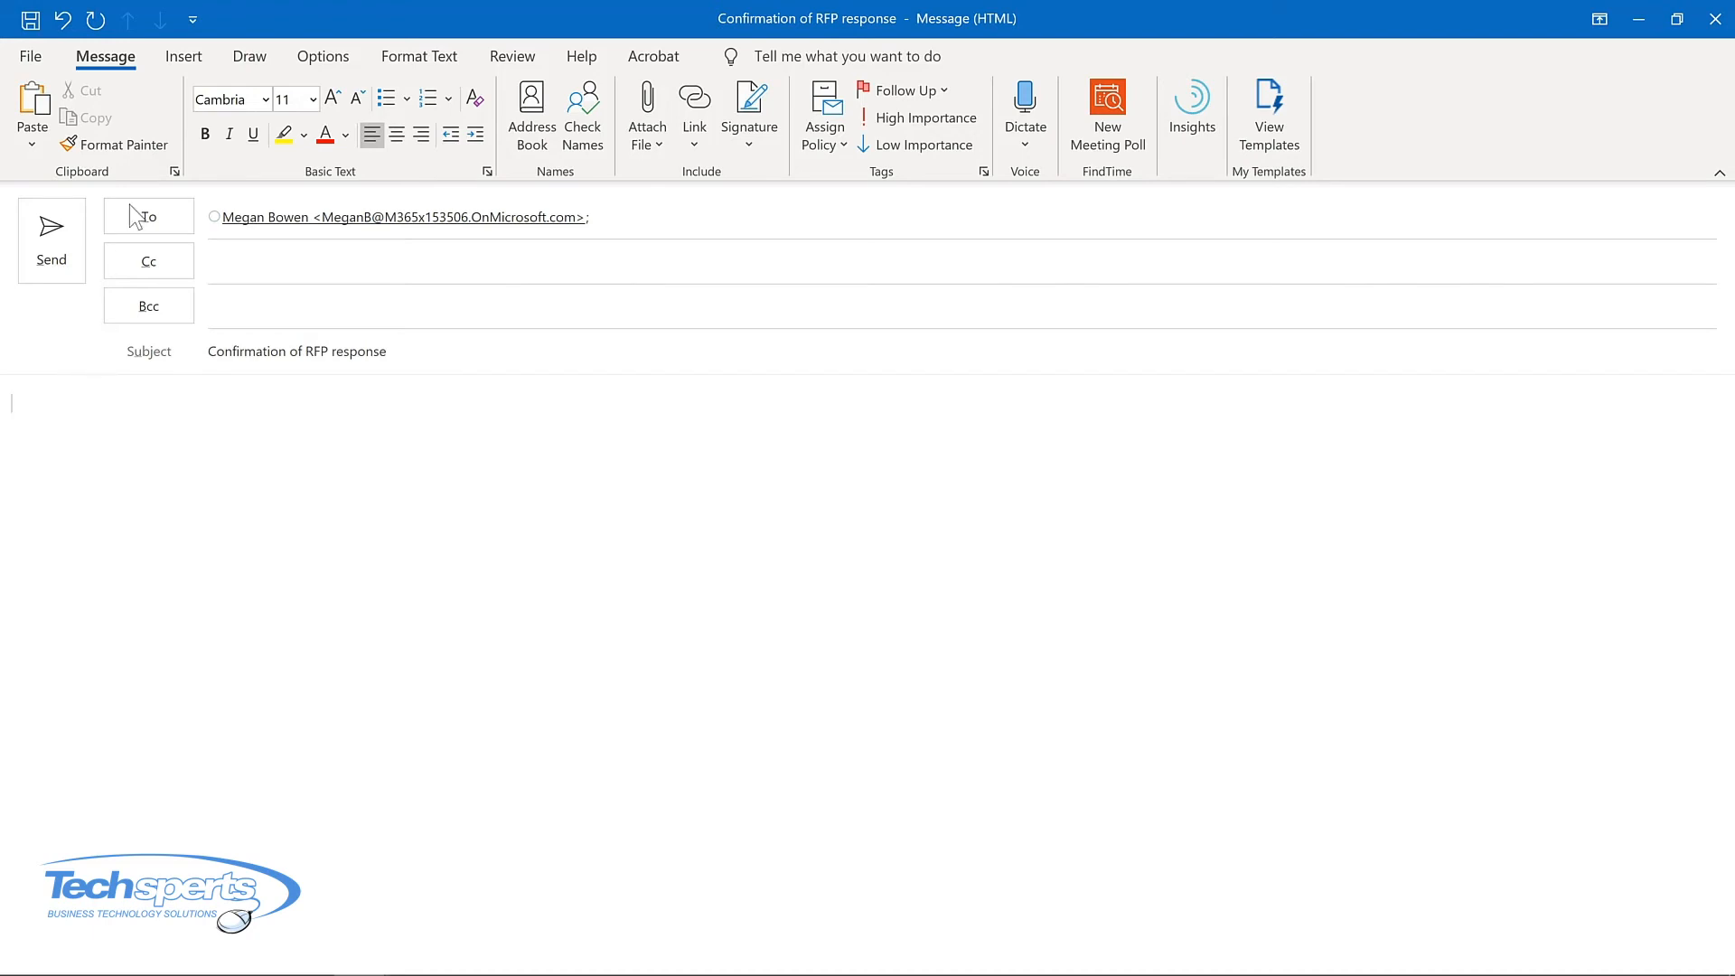
{"action": "left_click", "coordinate": [188, 60]}
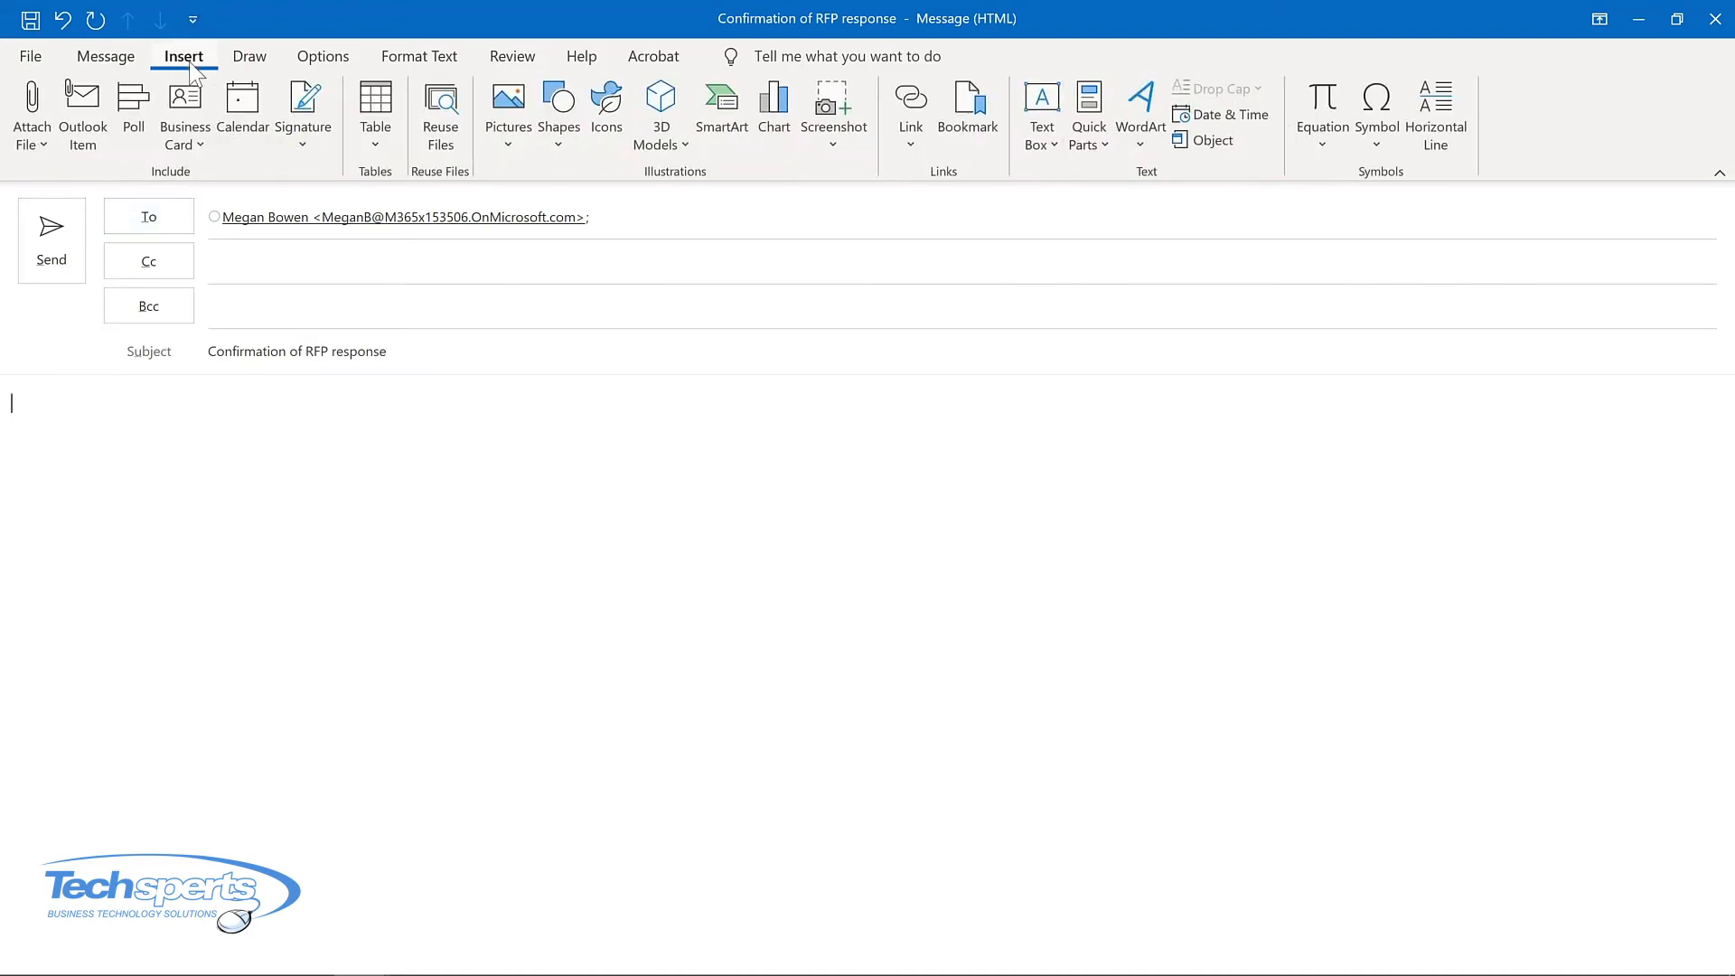
{"action": "left_click", "coordinate": [1083, 148]}
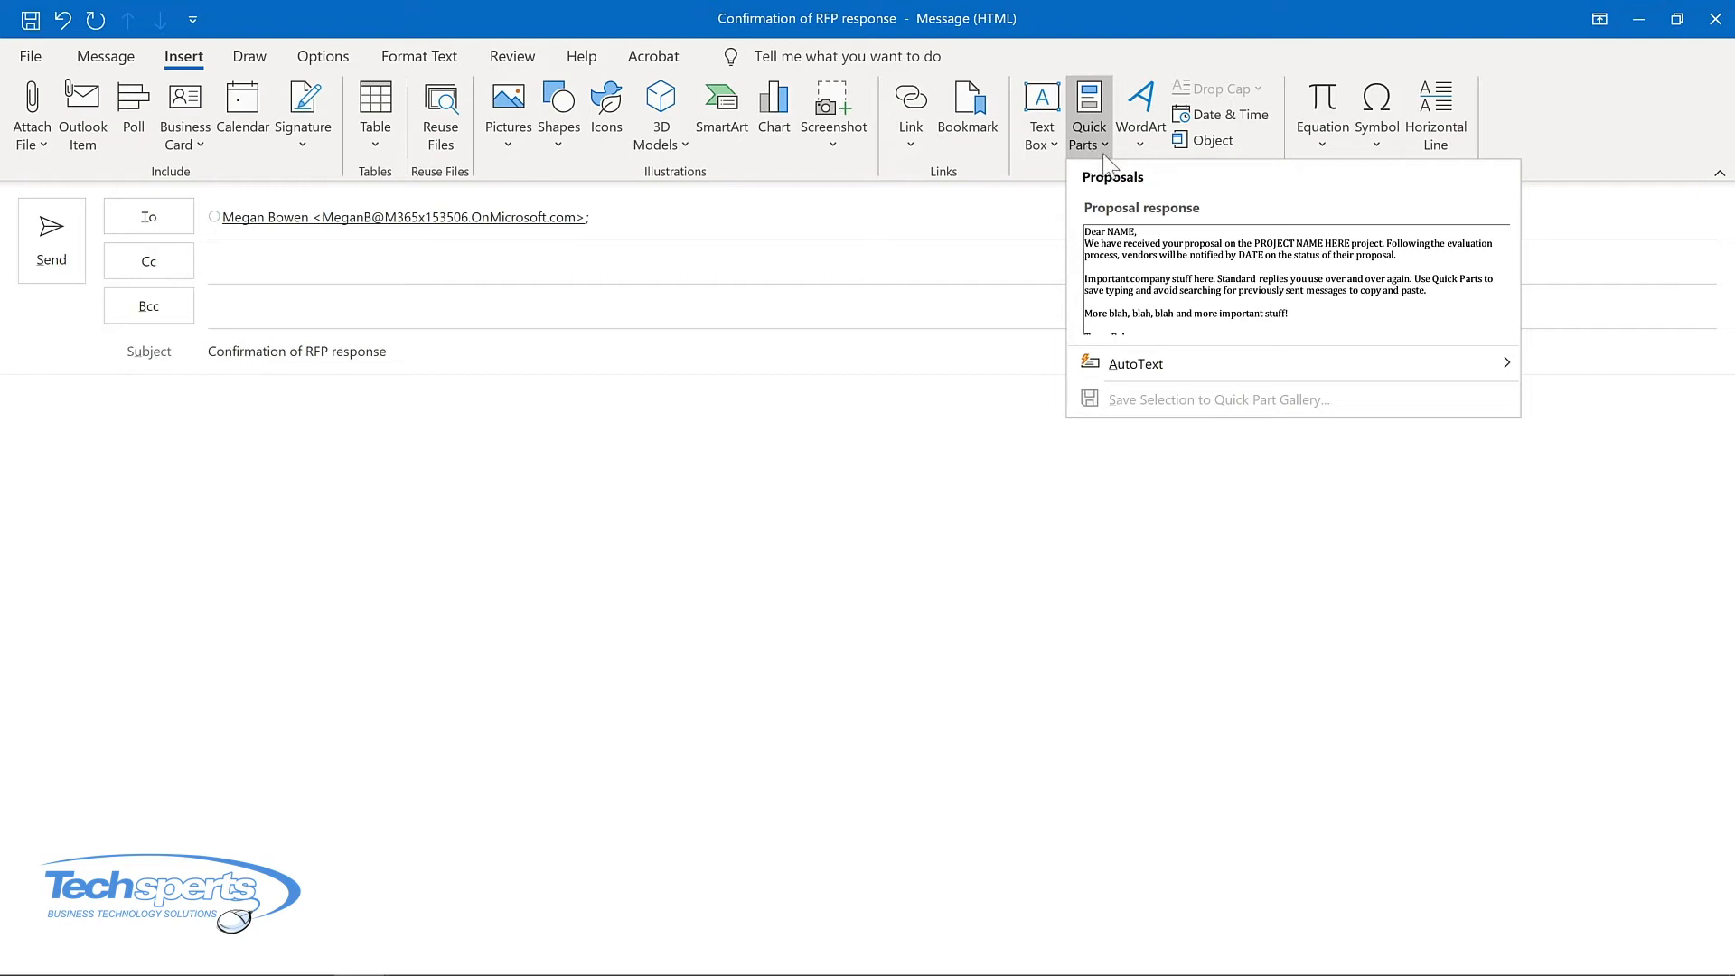
{"action": "left_click", "coordinate": [1159, 257]}
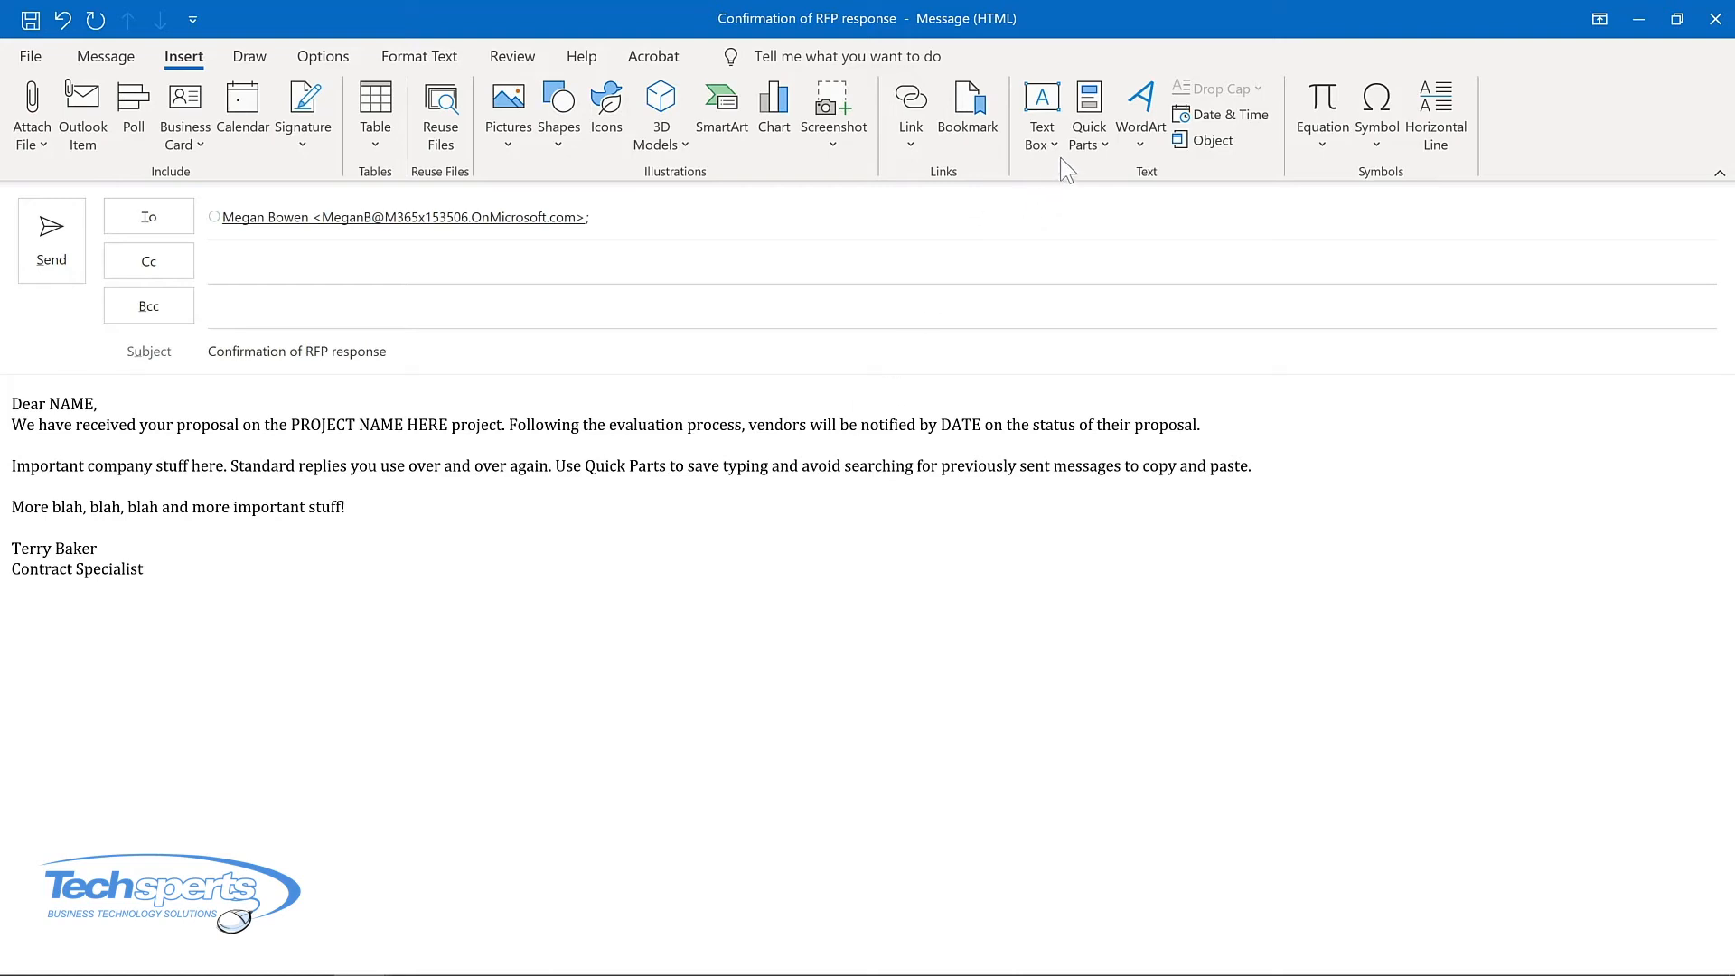
Step: Open the organizer for managing and deleting building blocks from the Proposal response Quick Part
{"action": "left_click", "coordinate": [1081, 143]}
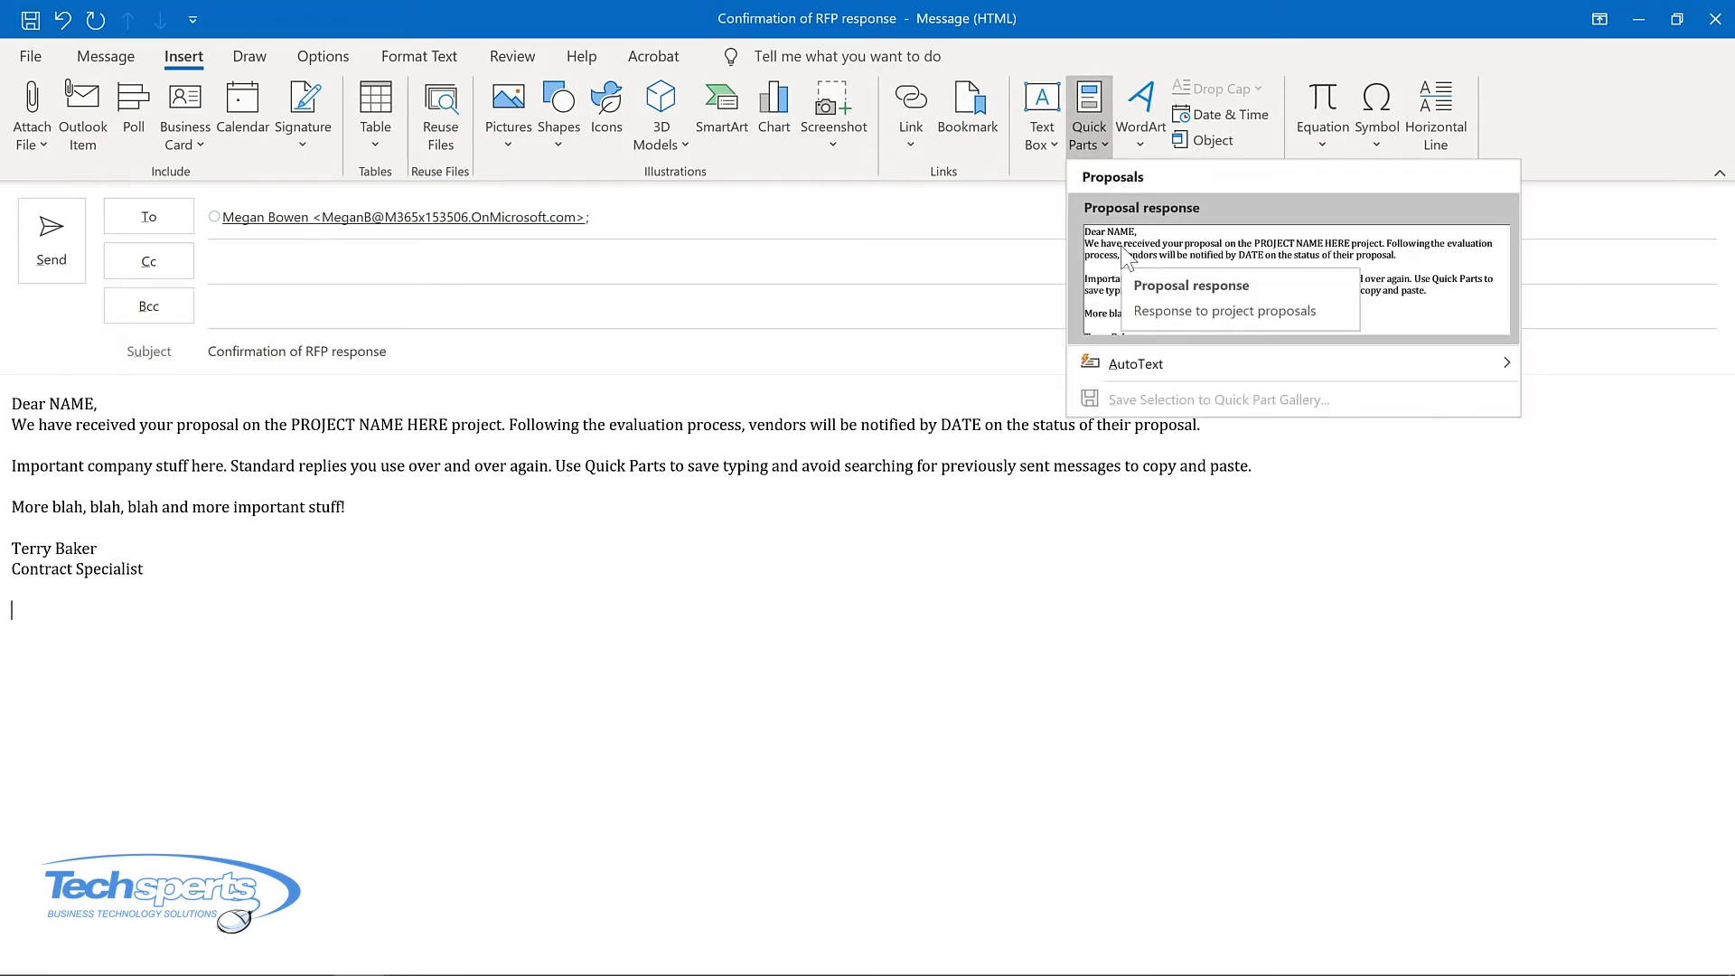
{"action": "right_click", "coordinate": [1127, 257]}
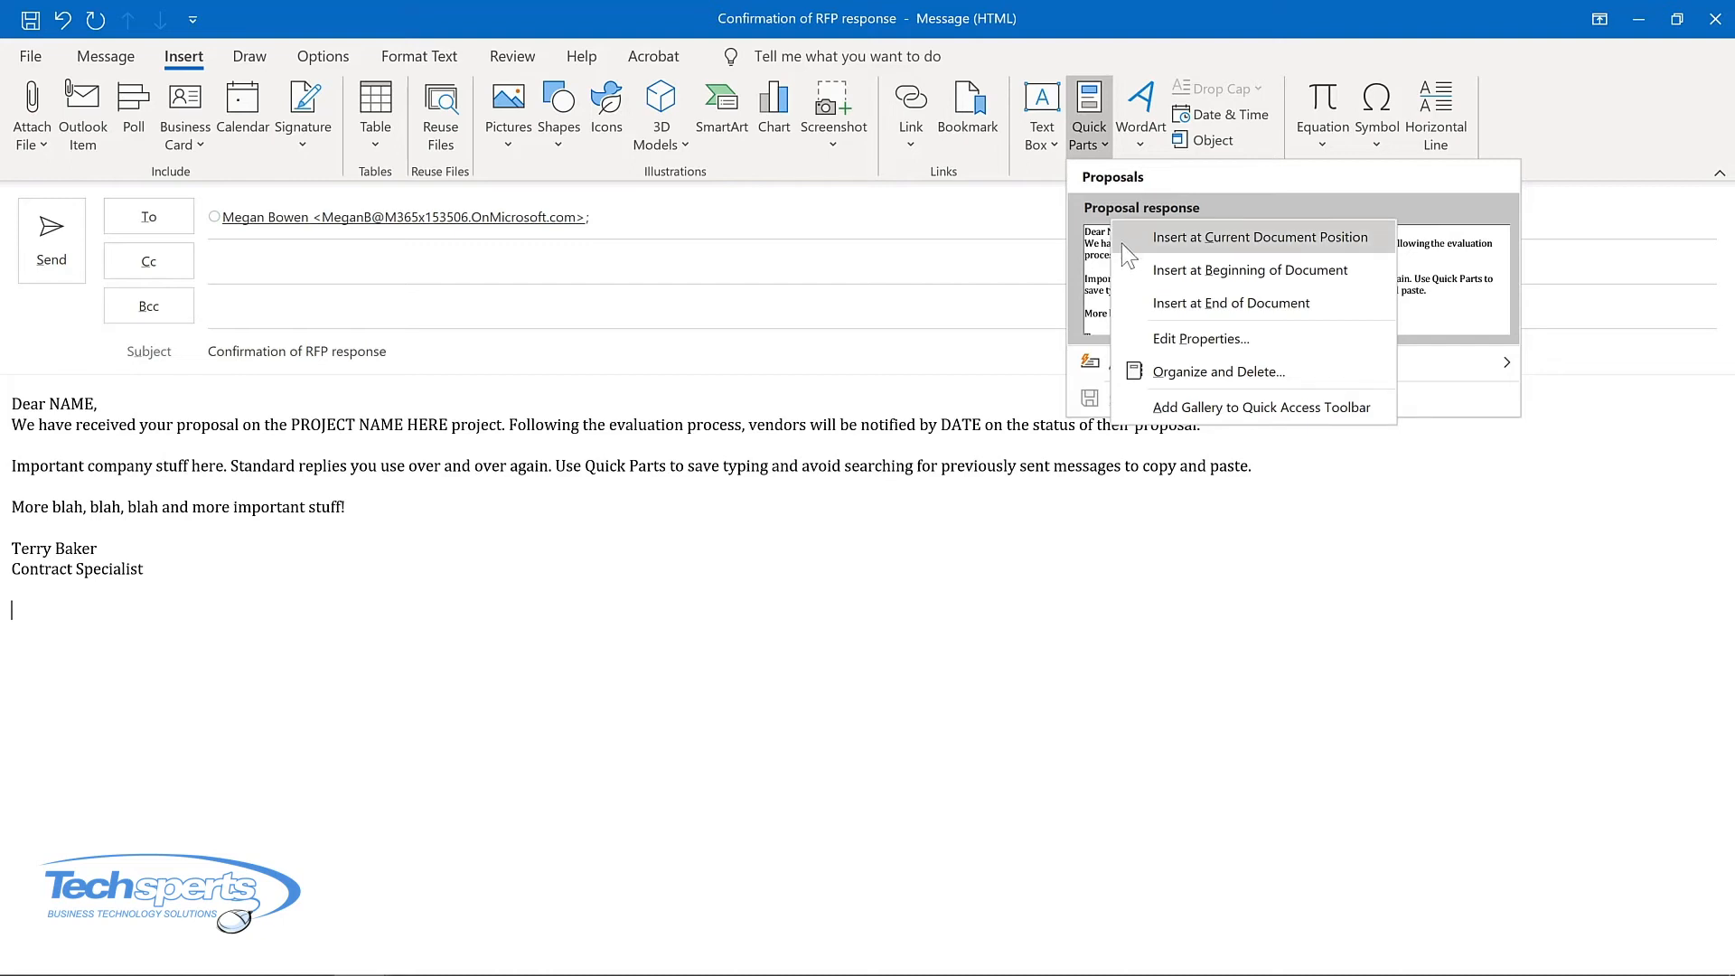
{"action": "left_click", "coordinate": [1166, 371]}
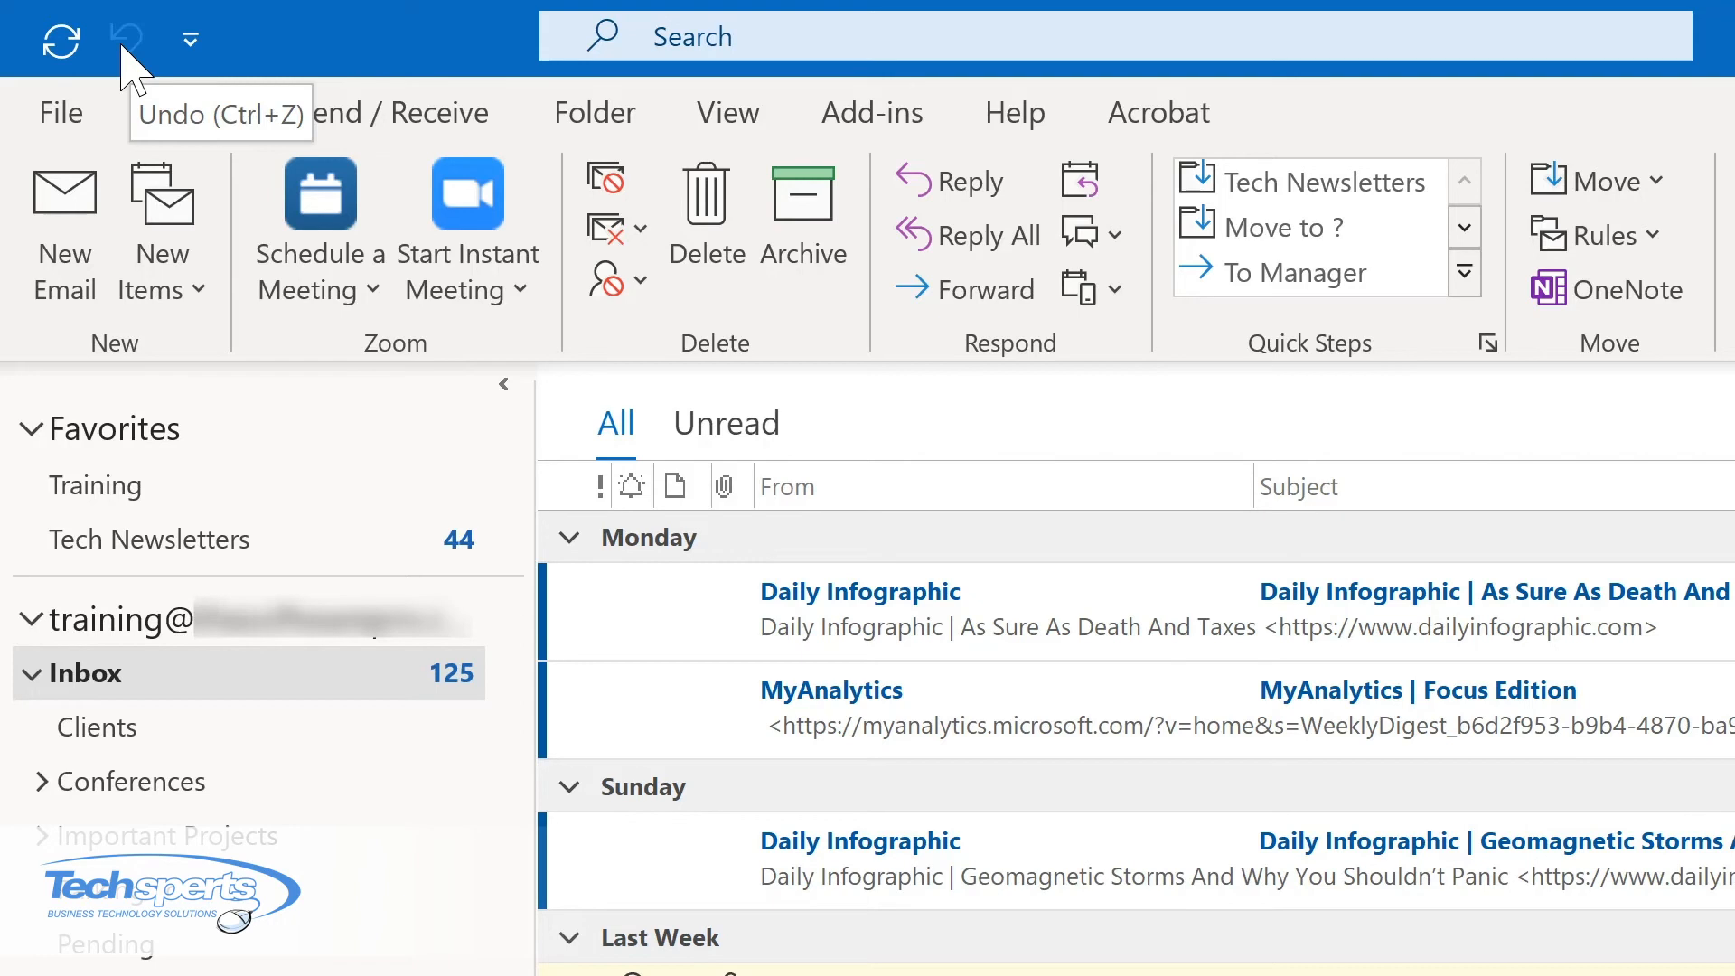
Step: Add the Reply, Reply All and Forward commands to the main mail window's Quick Access Toolbar
{"action": "left_click", "coordinate": [191, 40]}
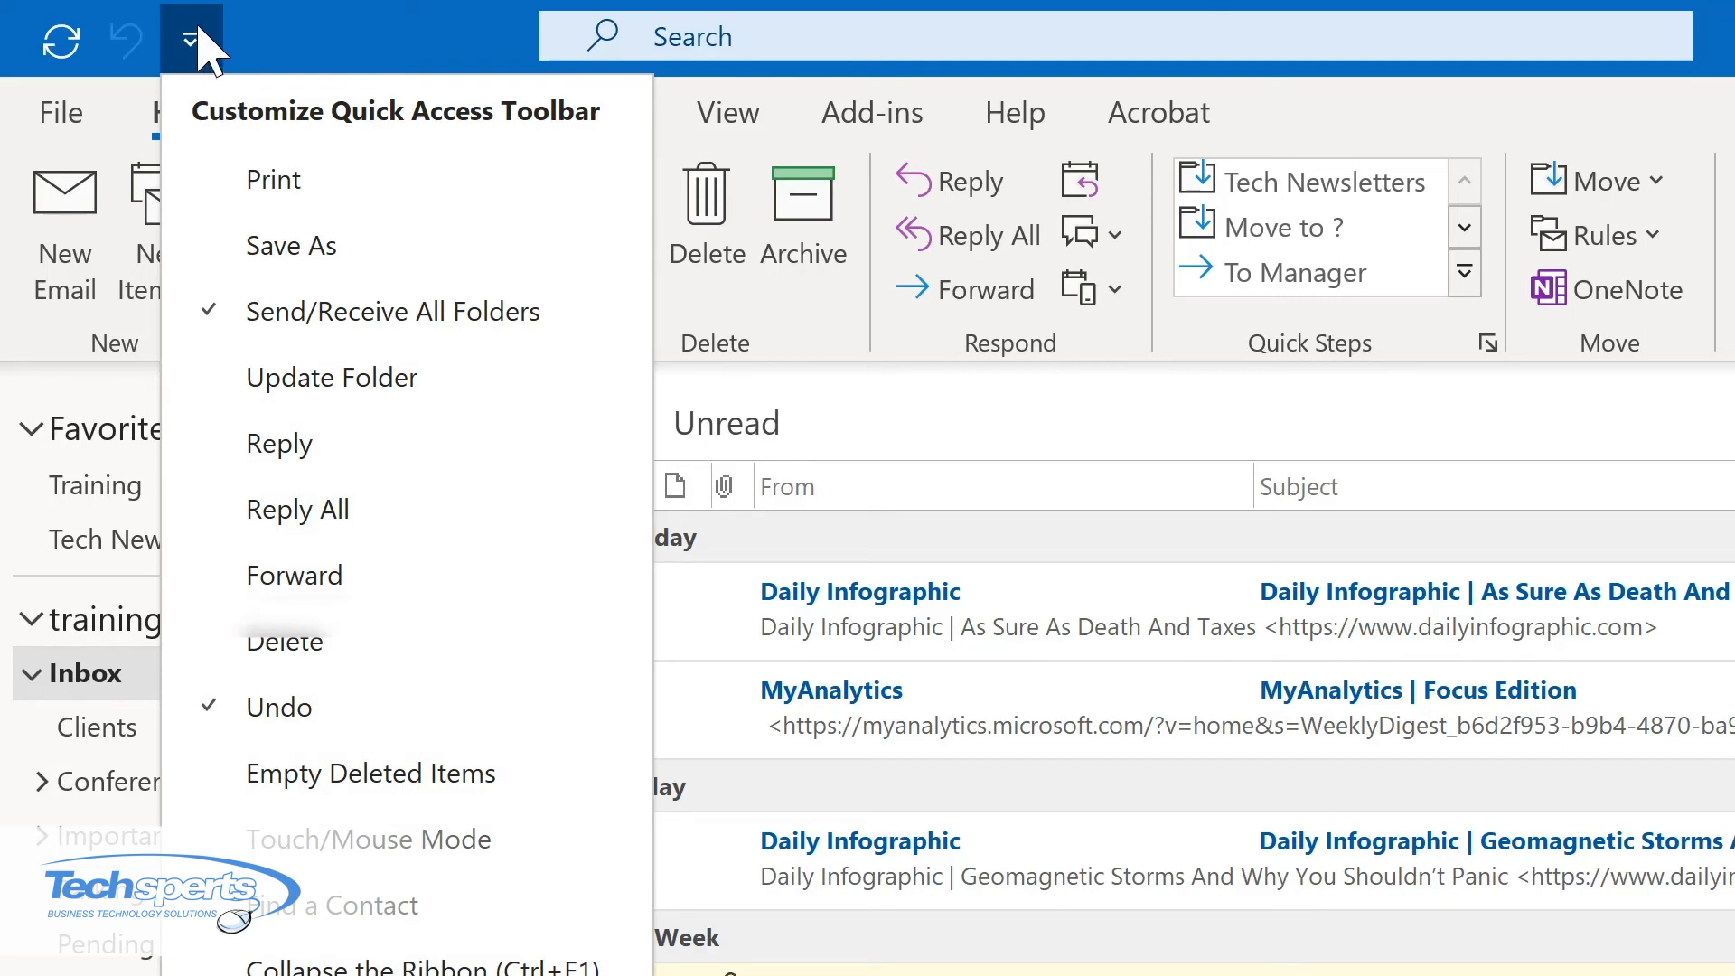
{"action": "left_click", "coordinate": [271, 443]}
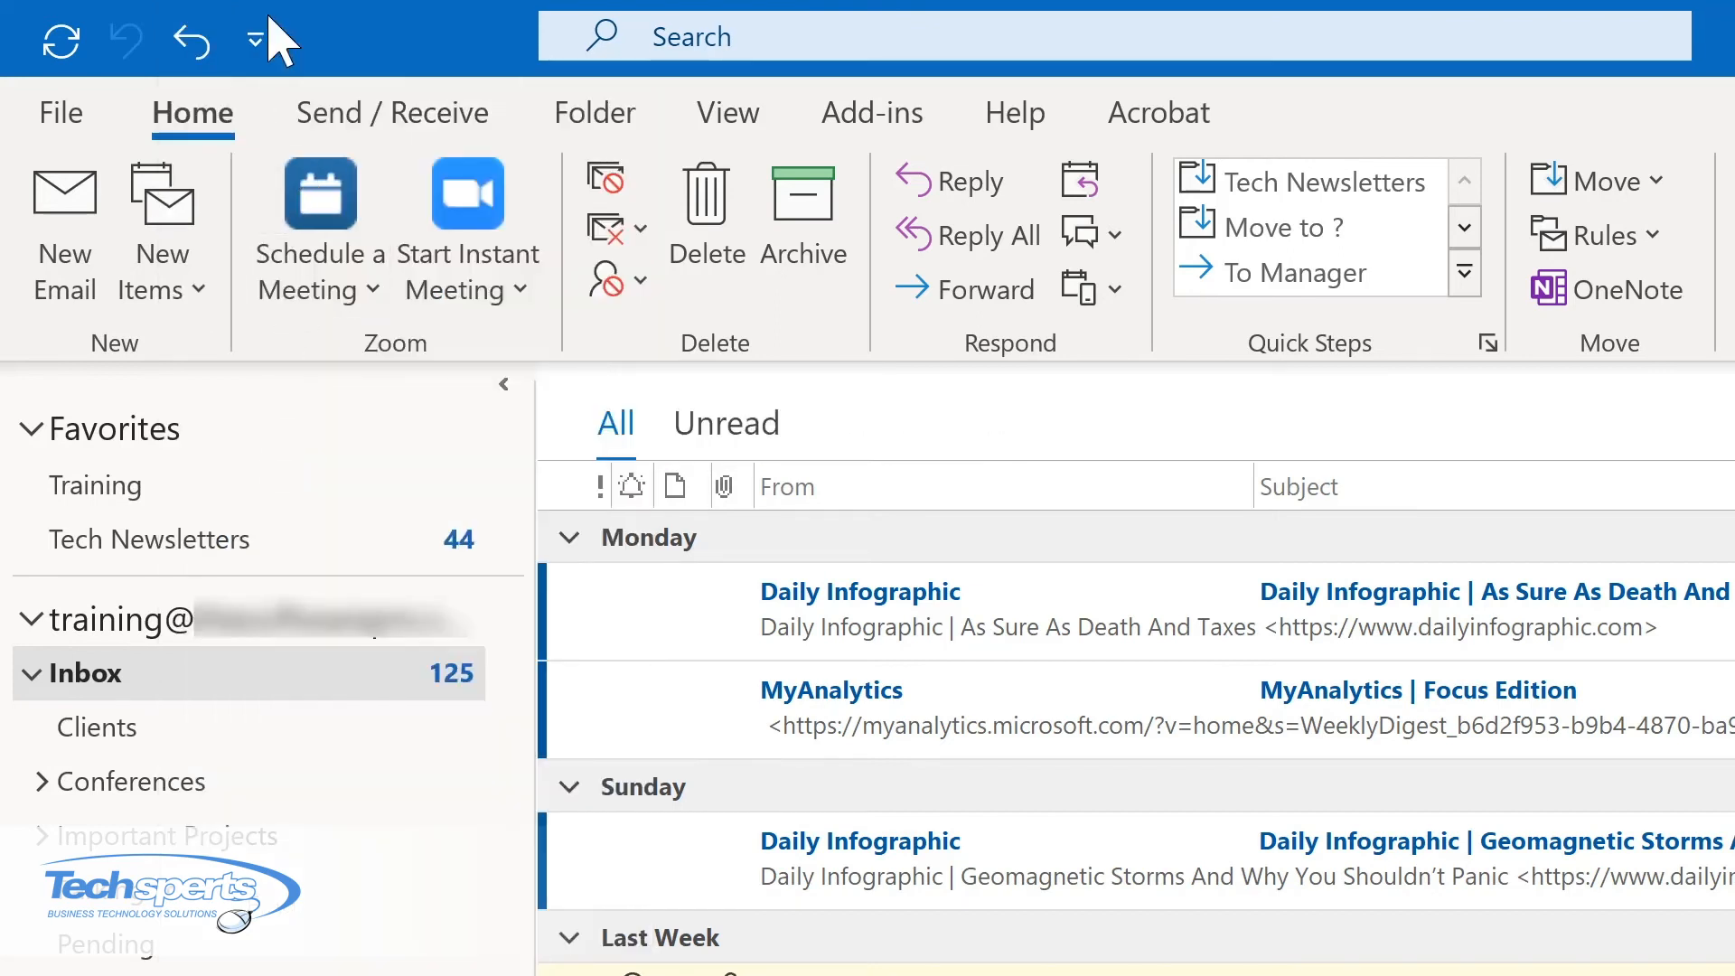
{"action": "left_click", "coordinate": [257, 36]}
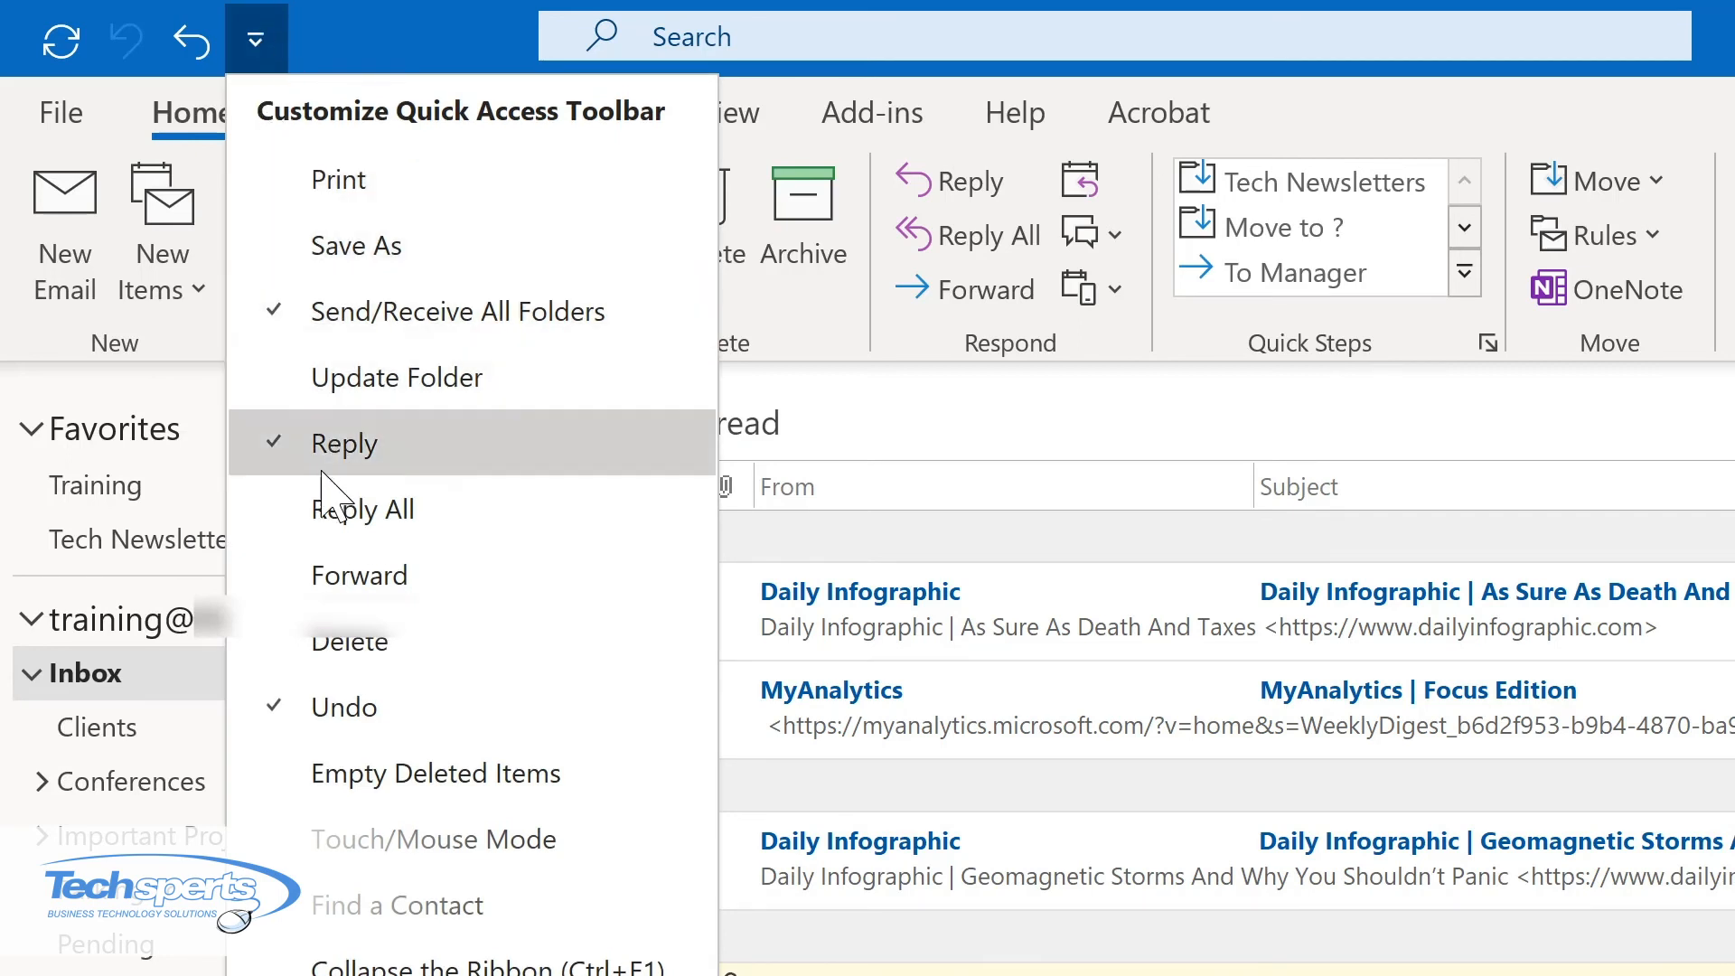
{"action": "left_click", "coordinate": [313, 511]}
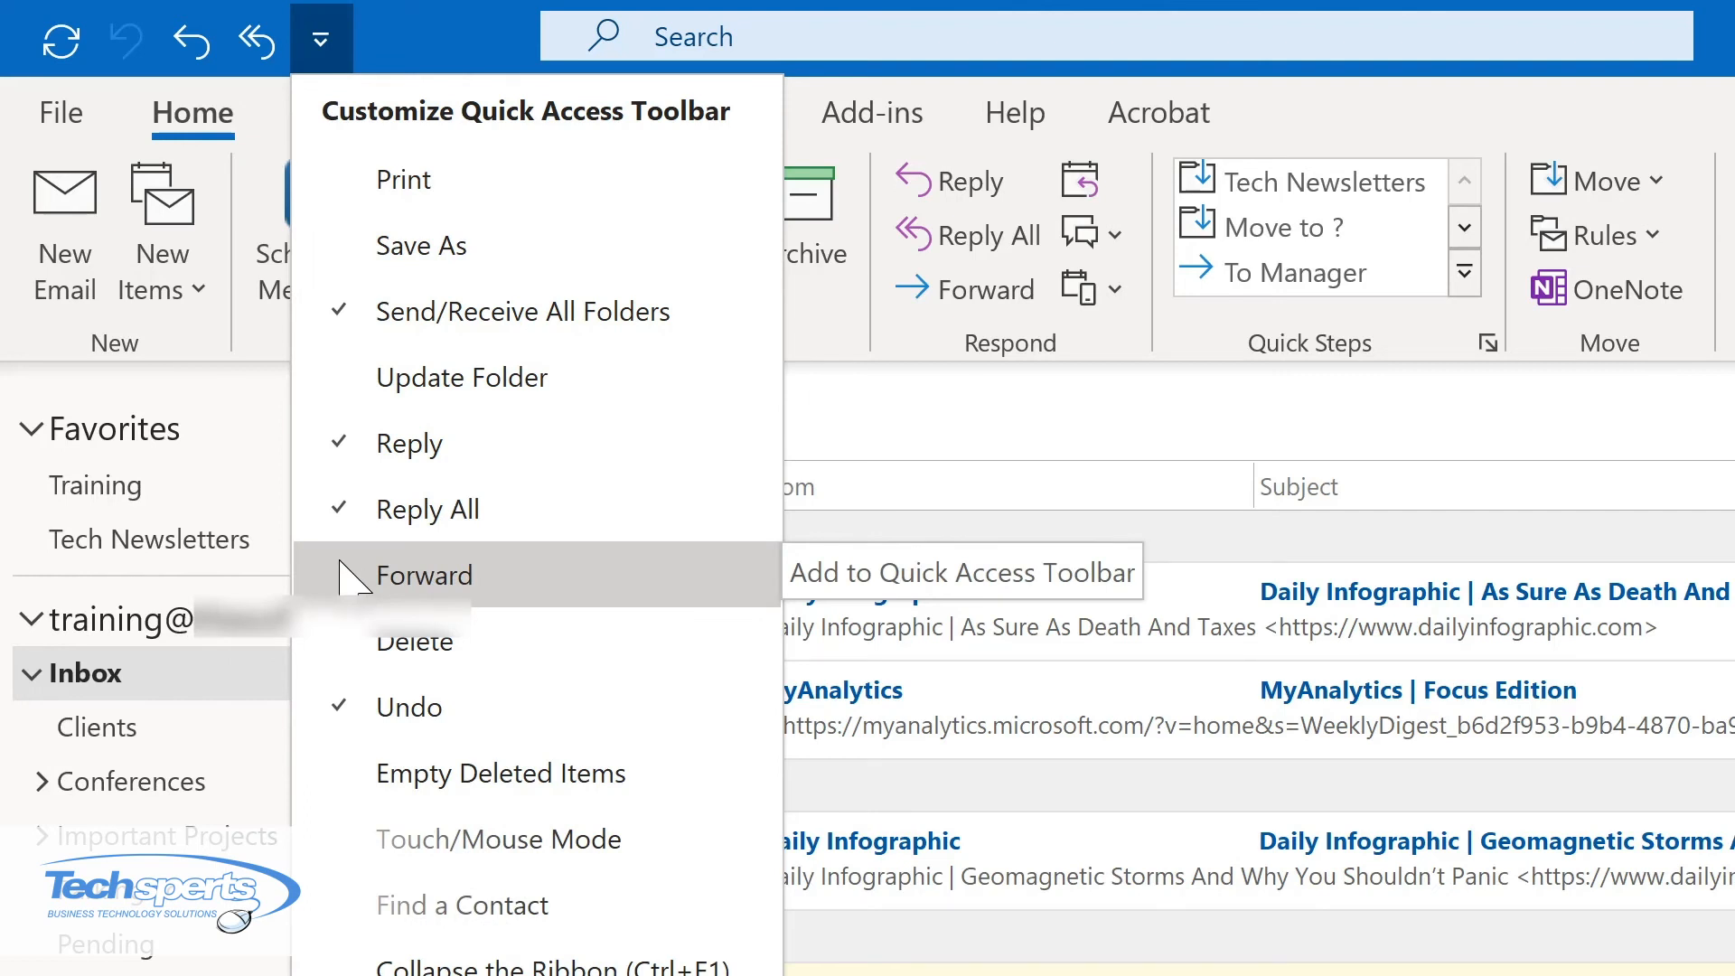
{"action": "left_click", "coordinate": [341, 569]}
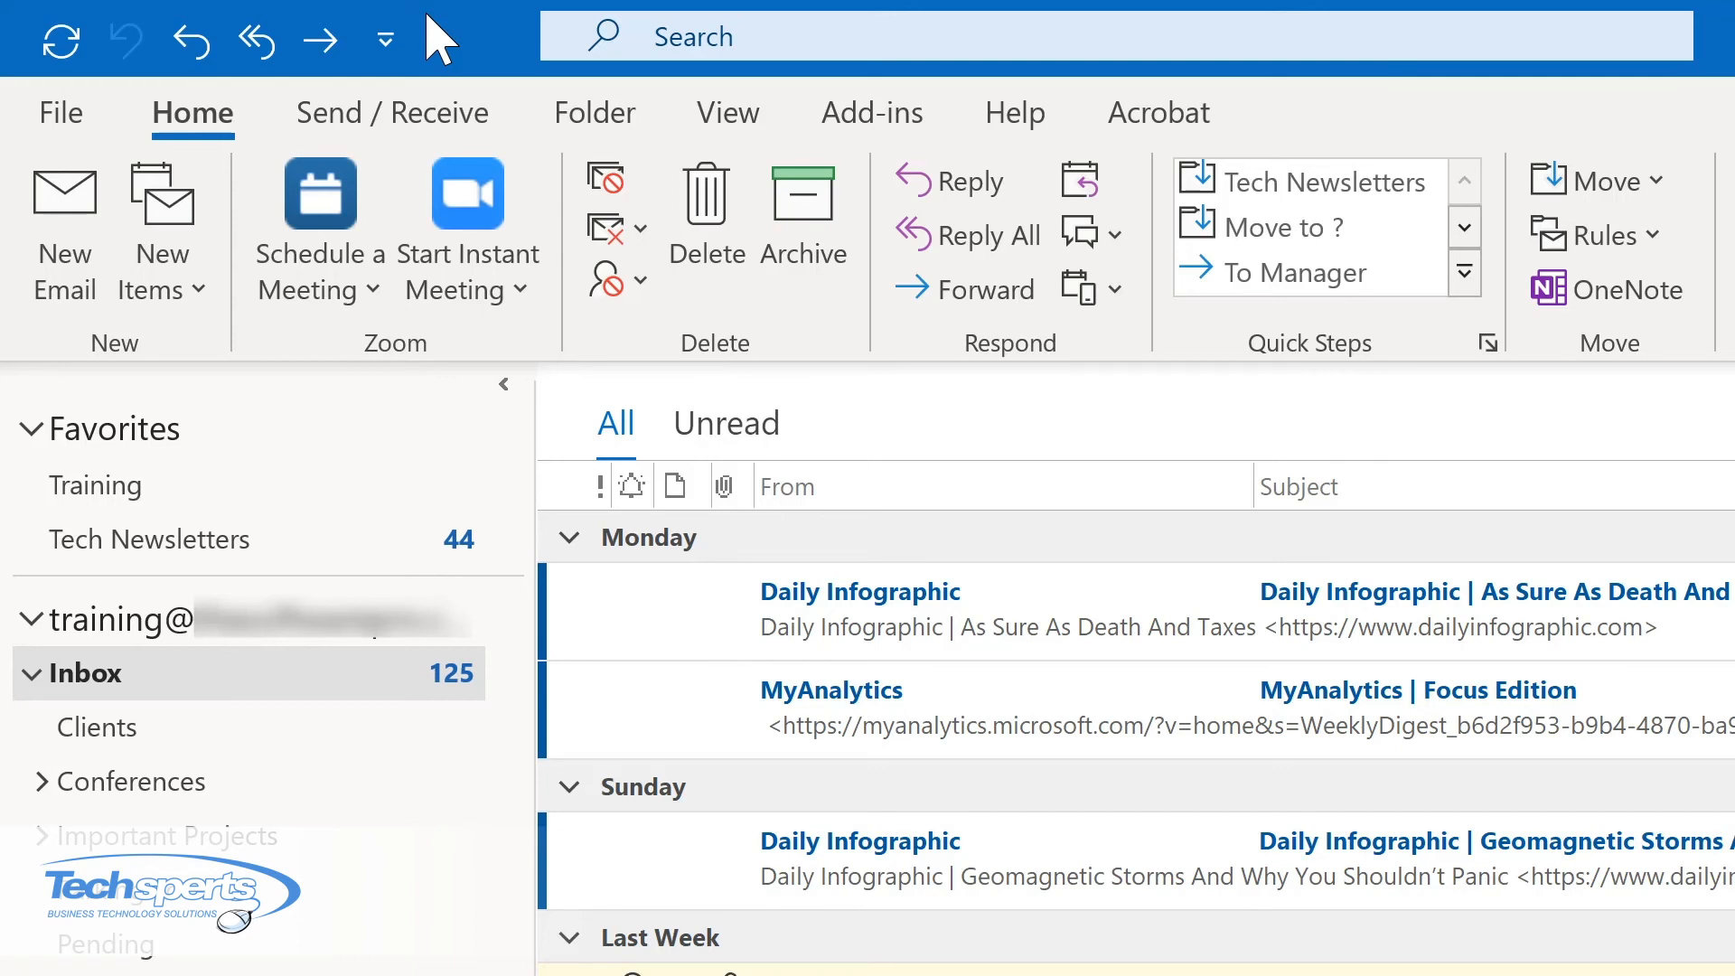
Step: Create a new email message and add the Quick Parts command to its Quick Access Toolbar
{"action": "key", "text": "ctrl+n"}
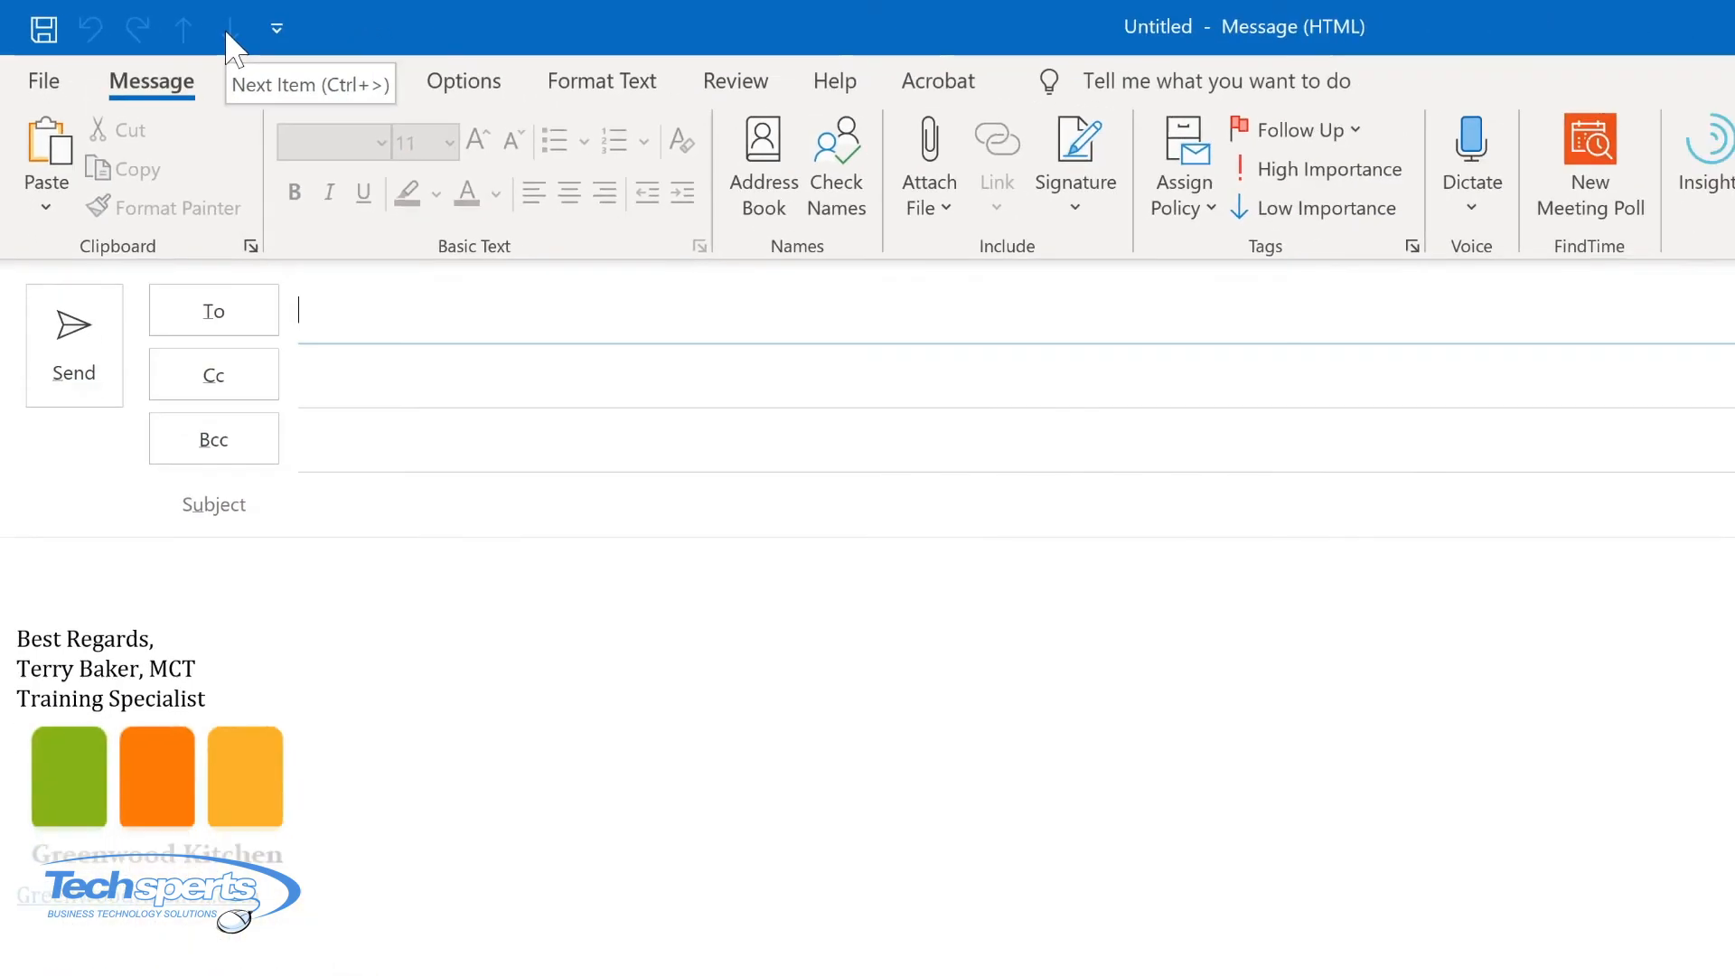
{"action": "left_click", "coordinate": [276, 28]}
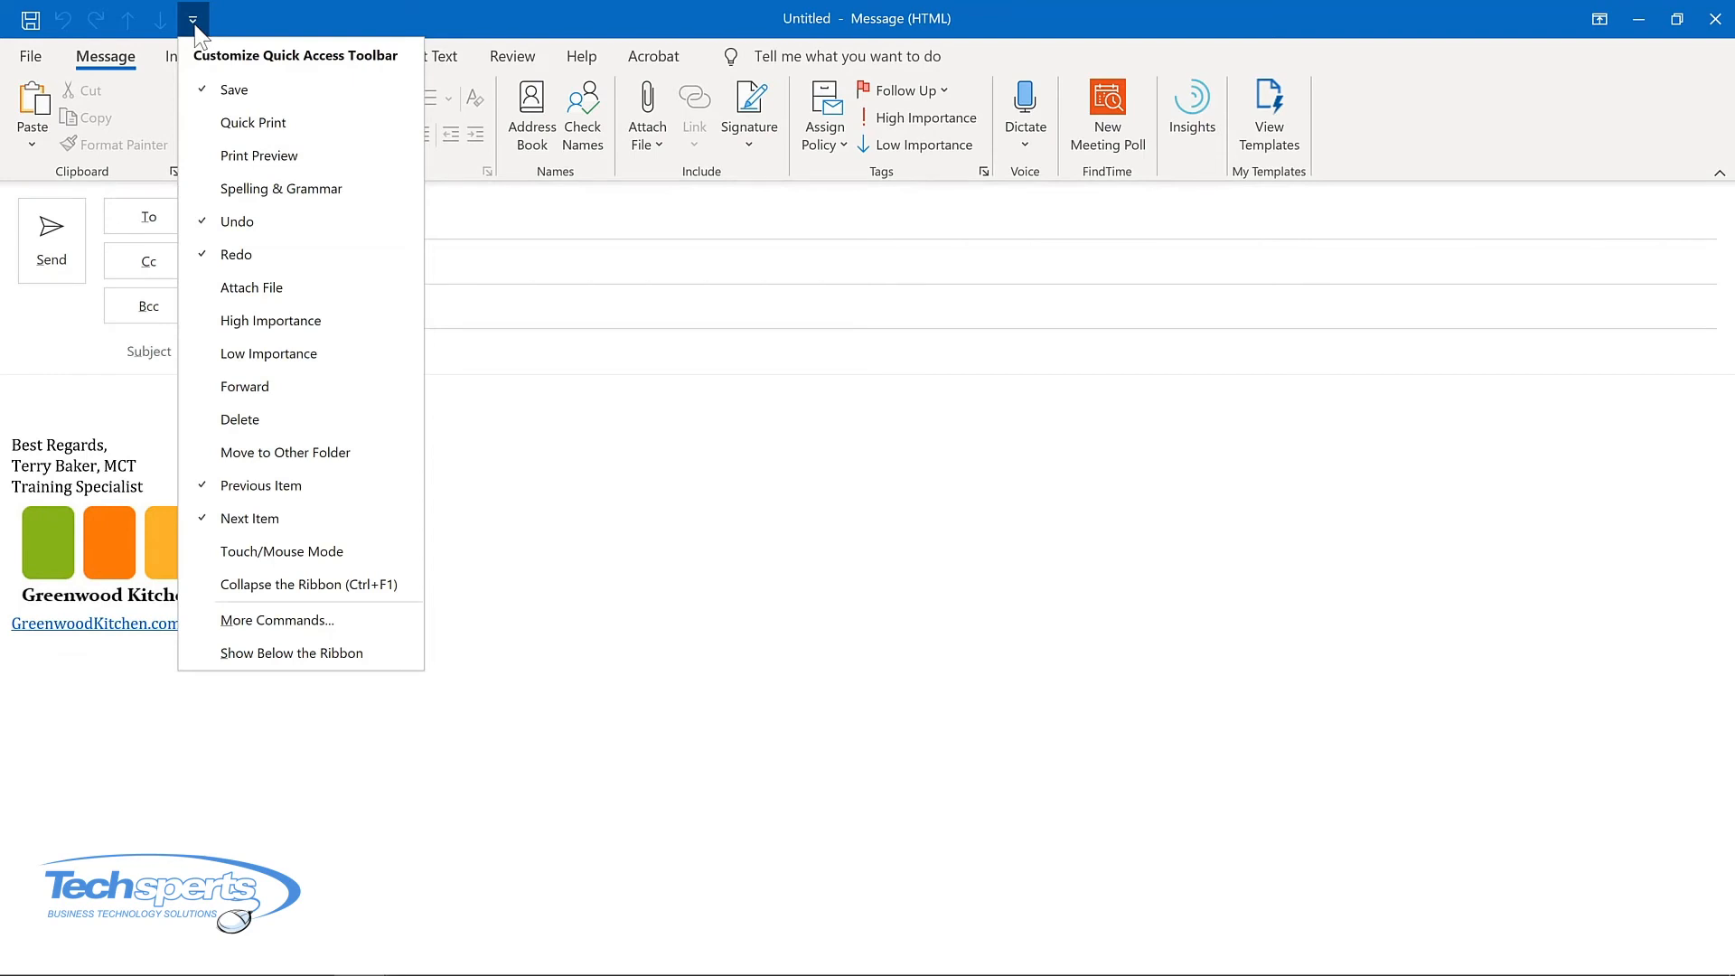
{"action": "left_click", "coordinate": [192, 22]}
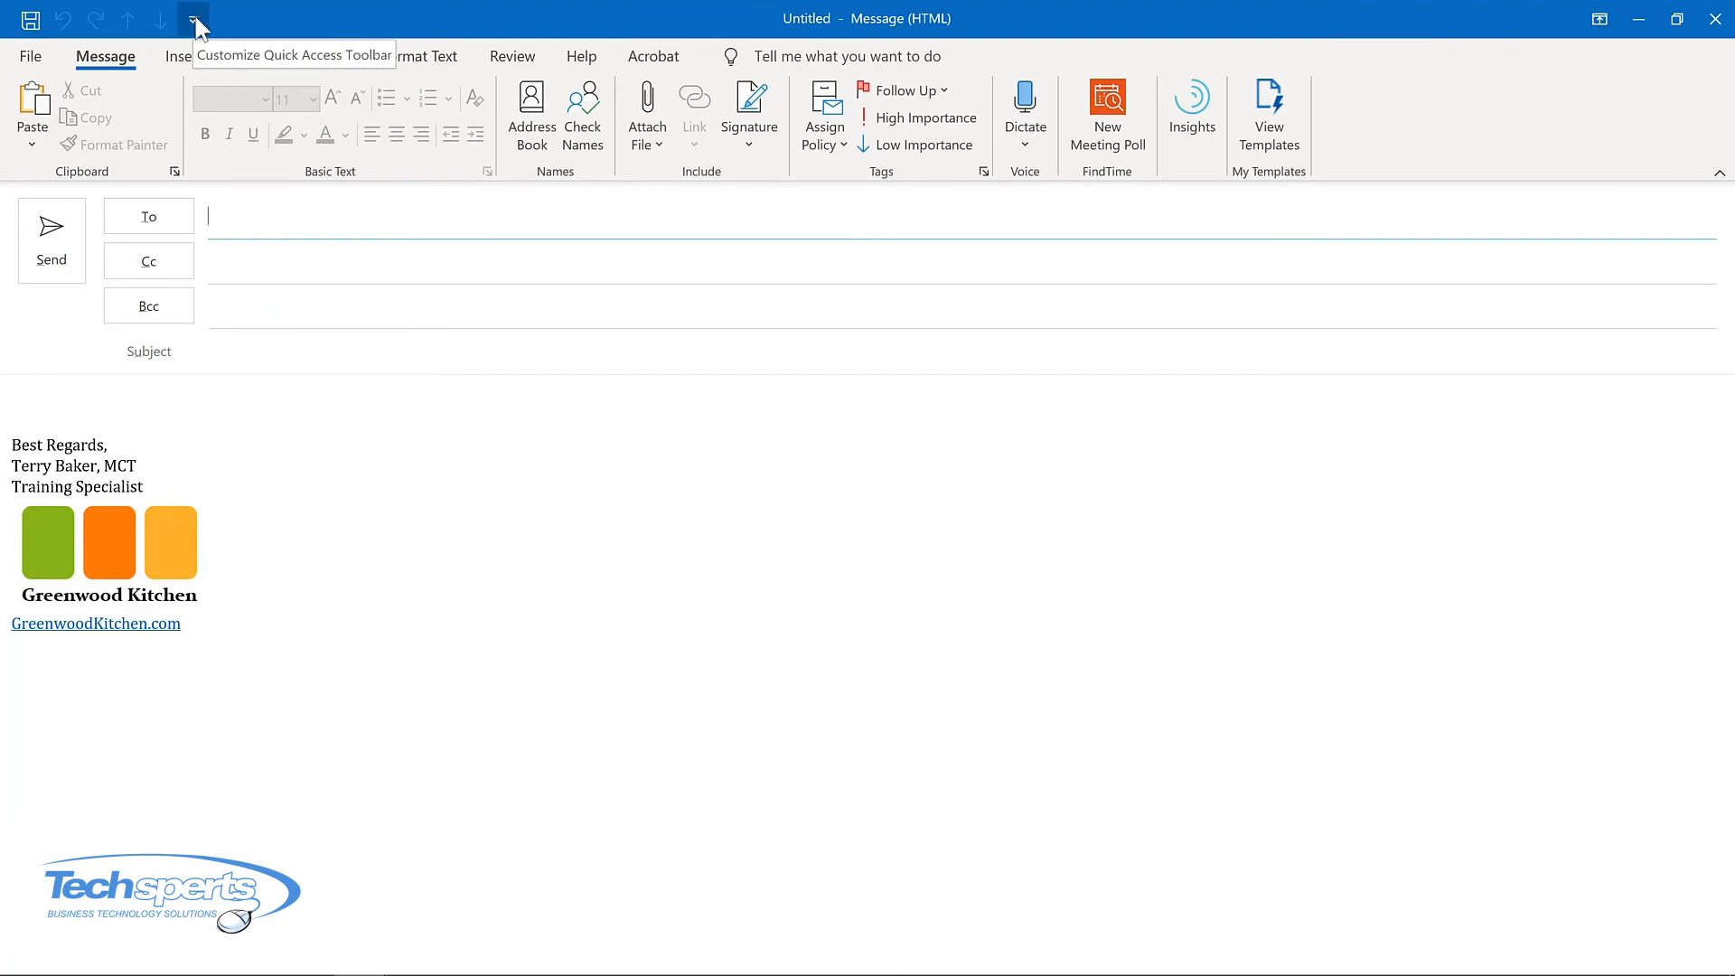
{"action": "left_click", "coordinate": [67, 385]}
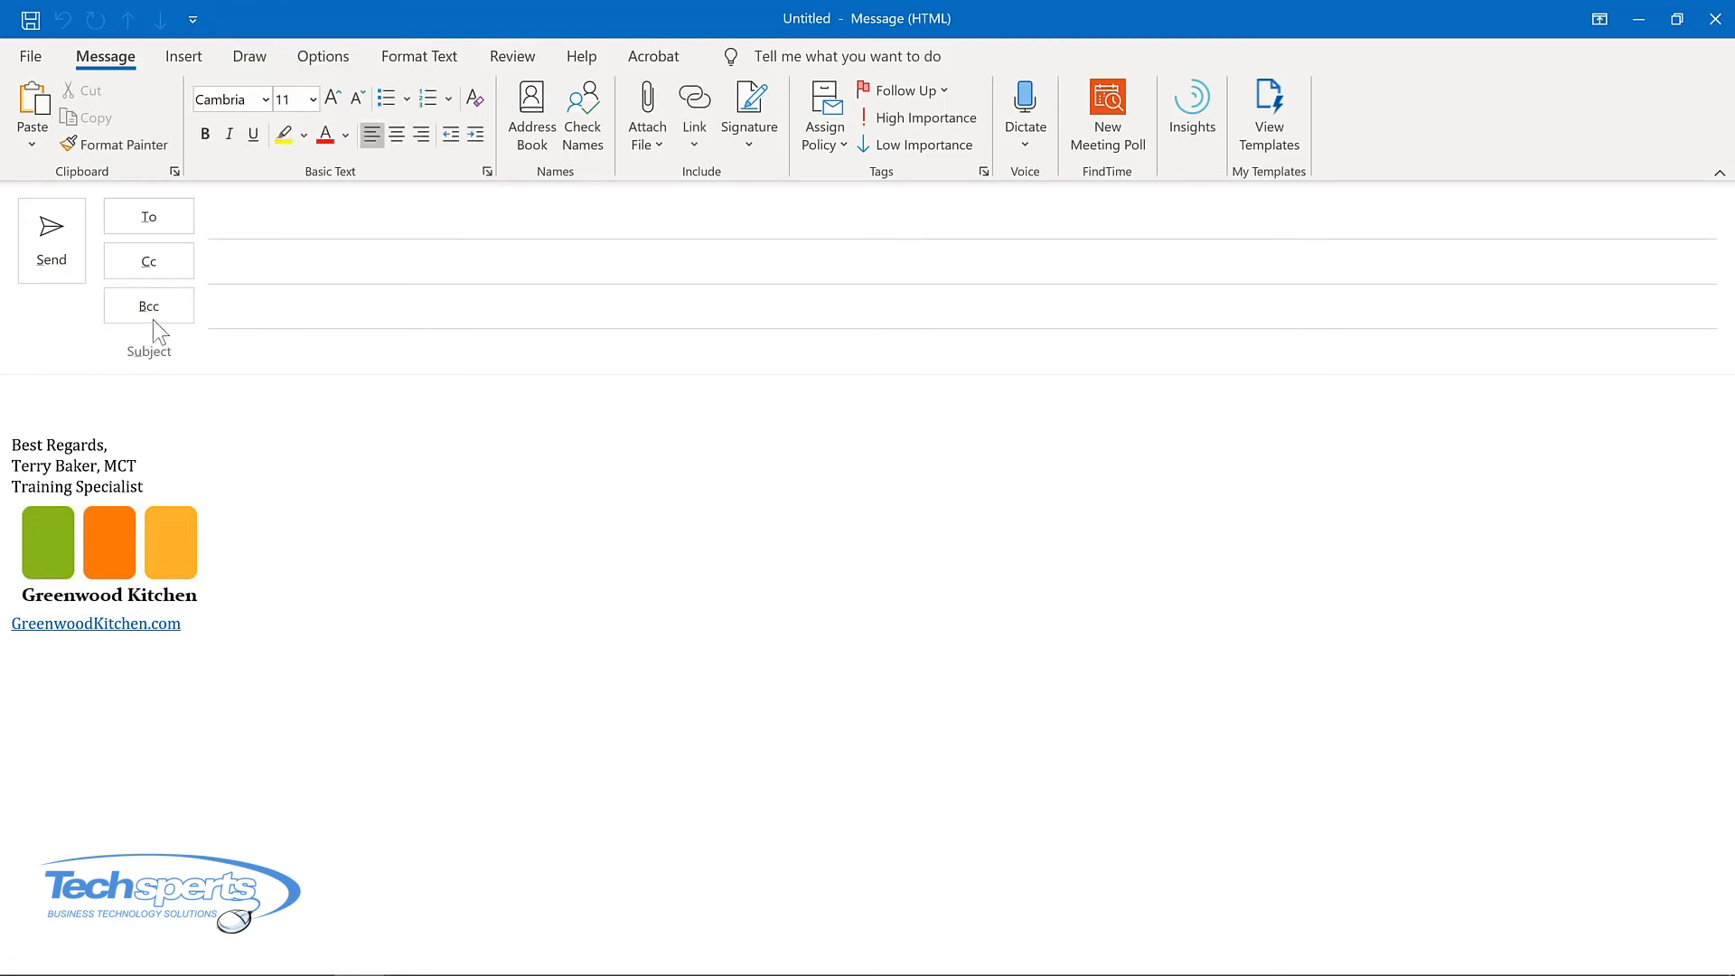
{"action": "left_click", "coordinate": [178, 62]}
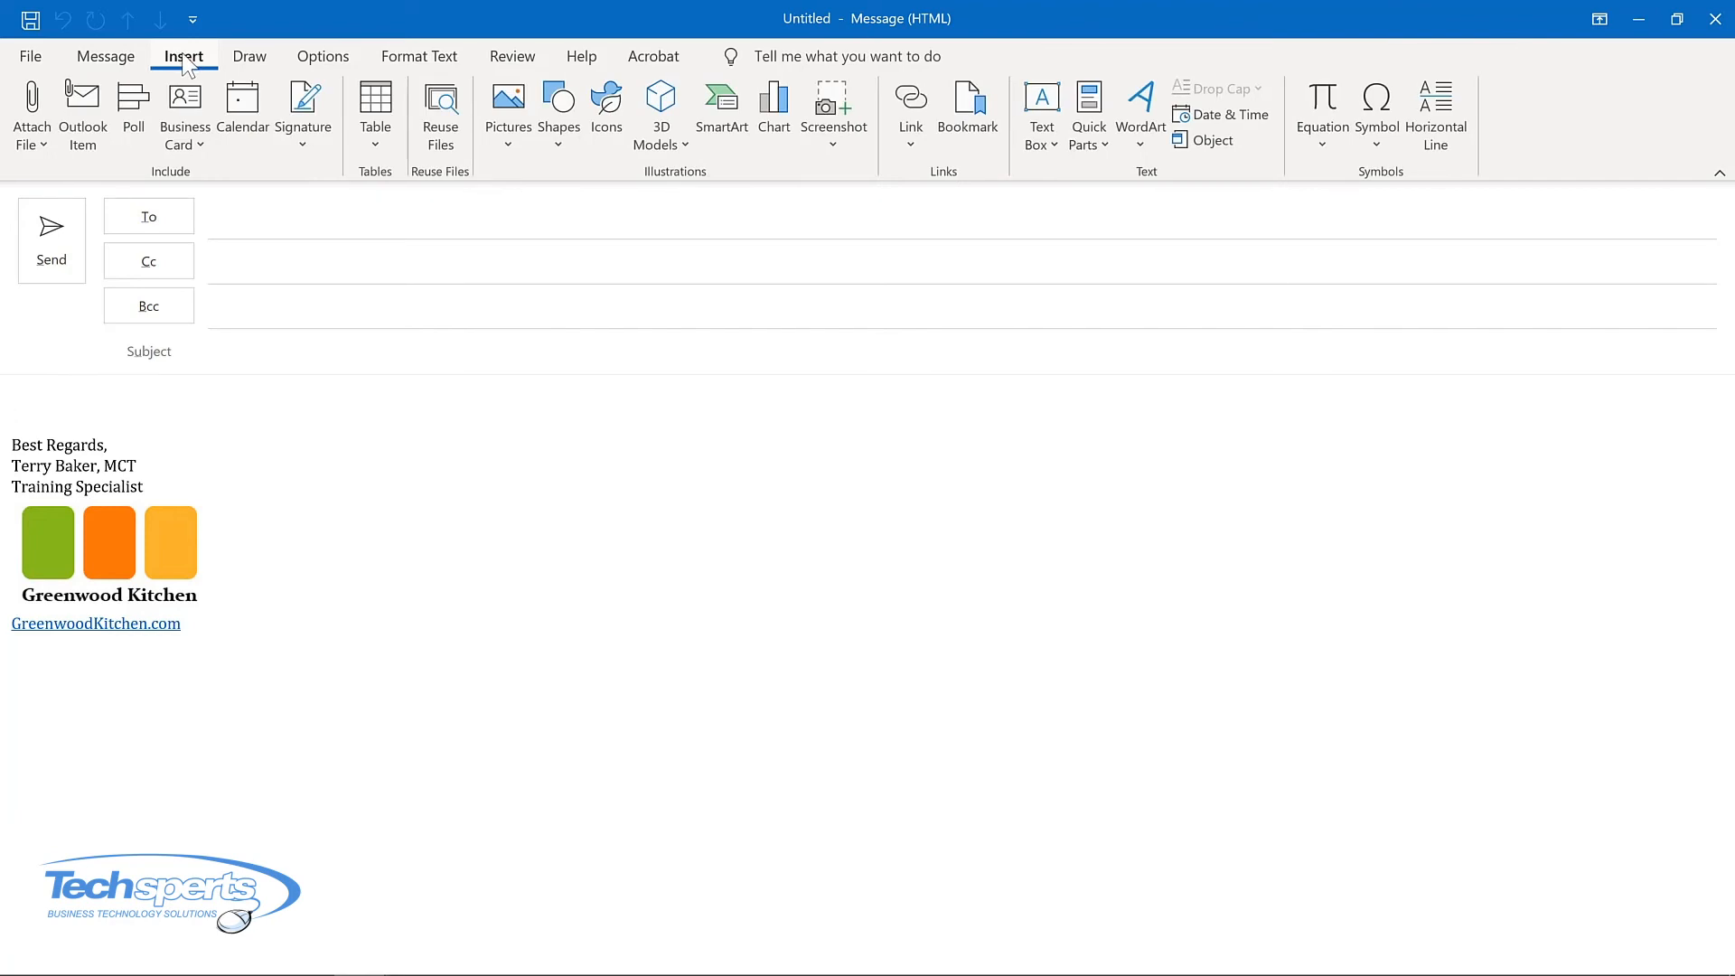
{"action": "right_click", "coordinate": [1088, 106]}
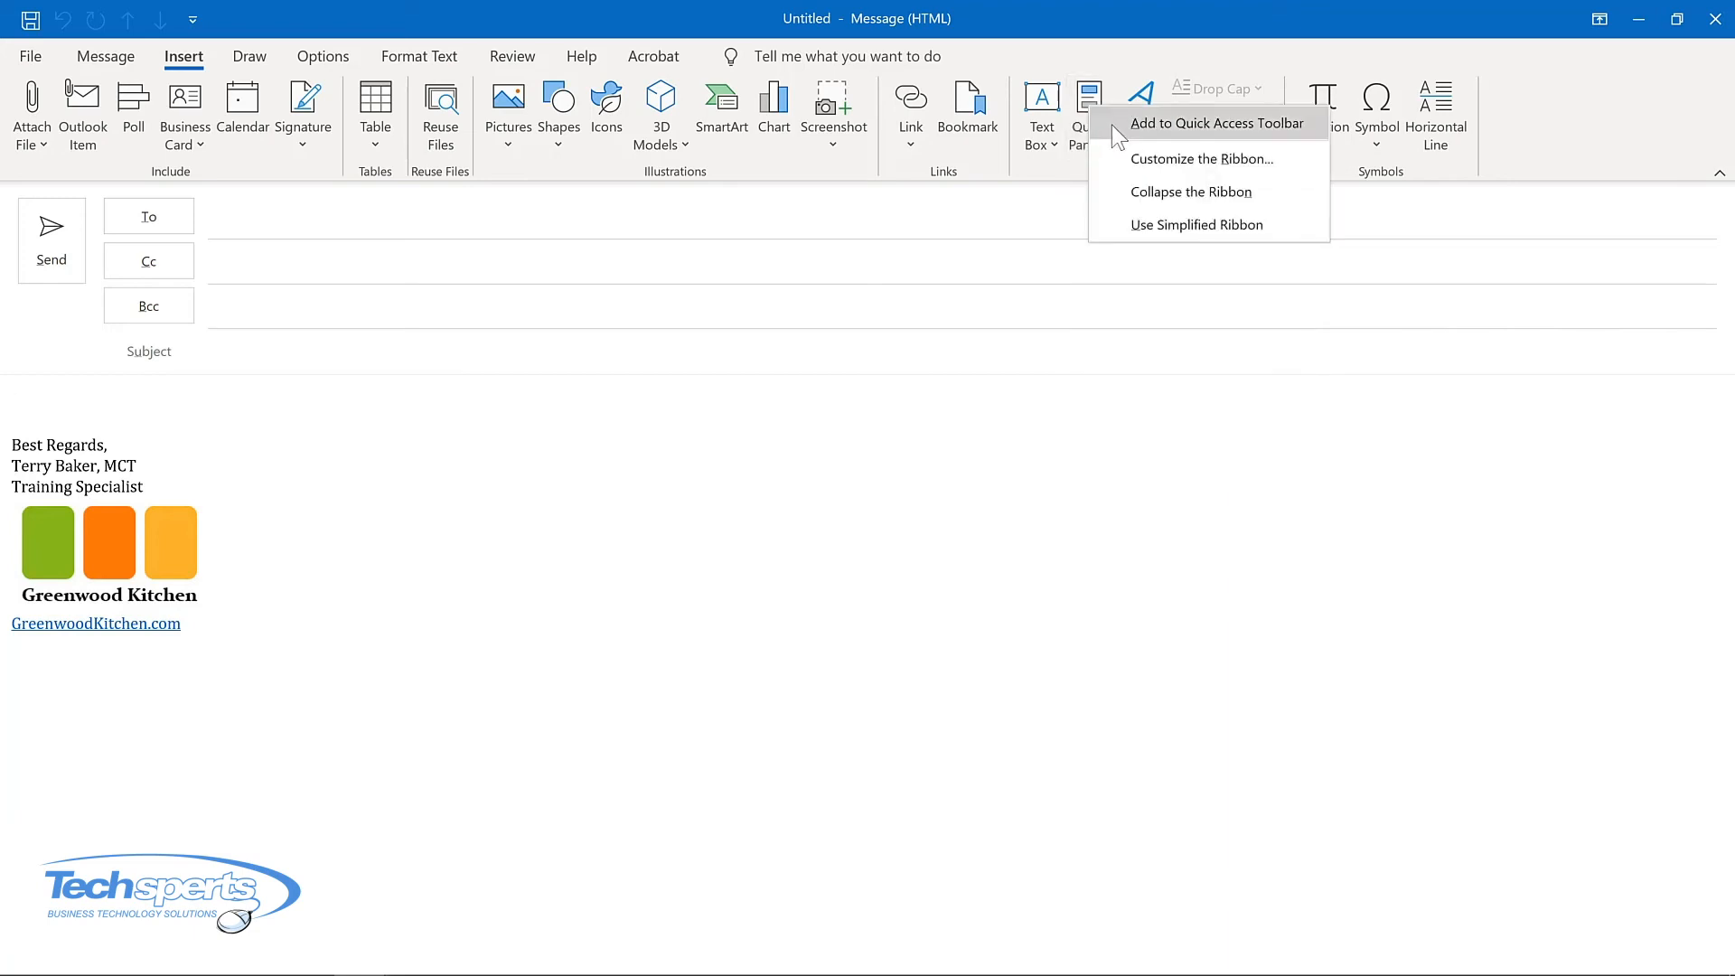
{"action": "left_click", "coordinate": [1113, 124]}
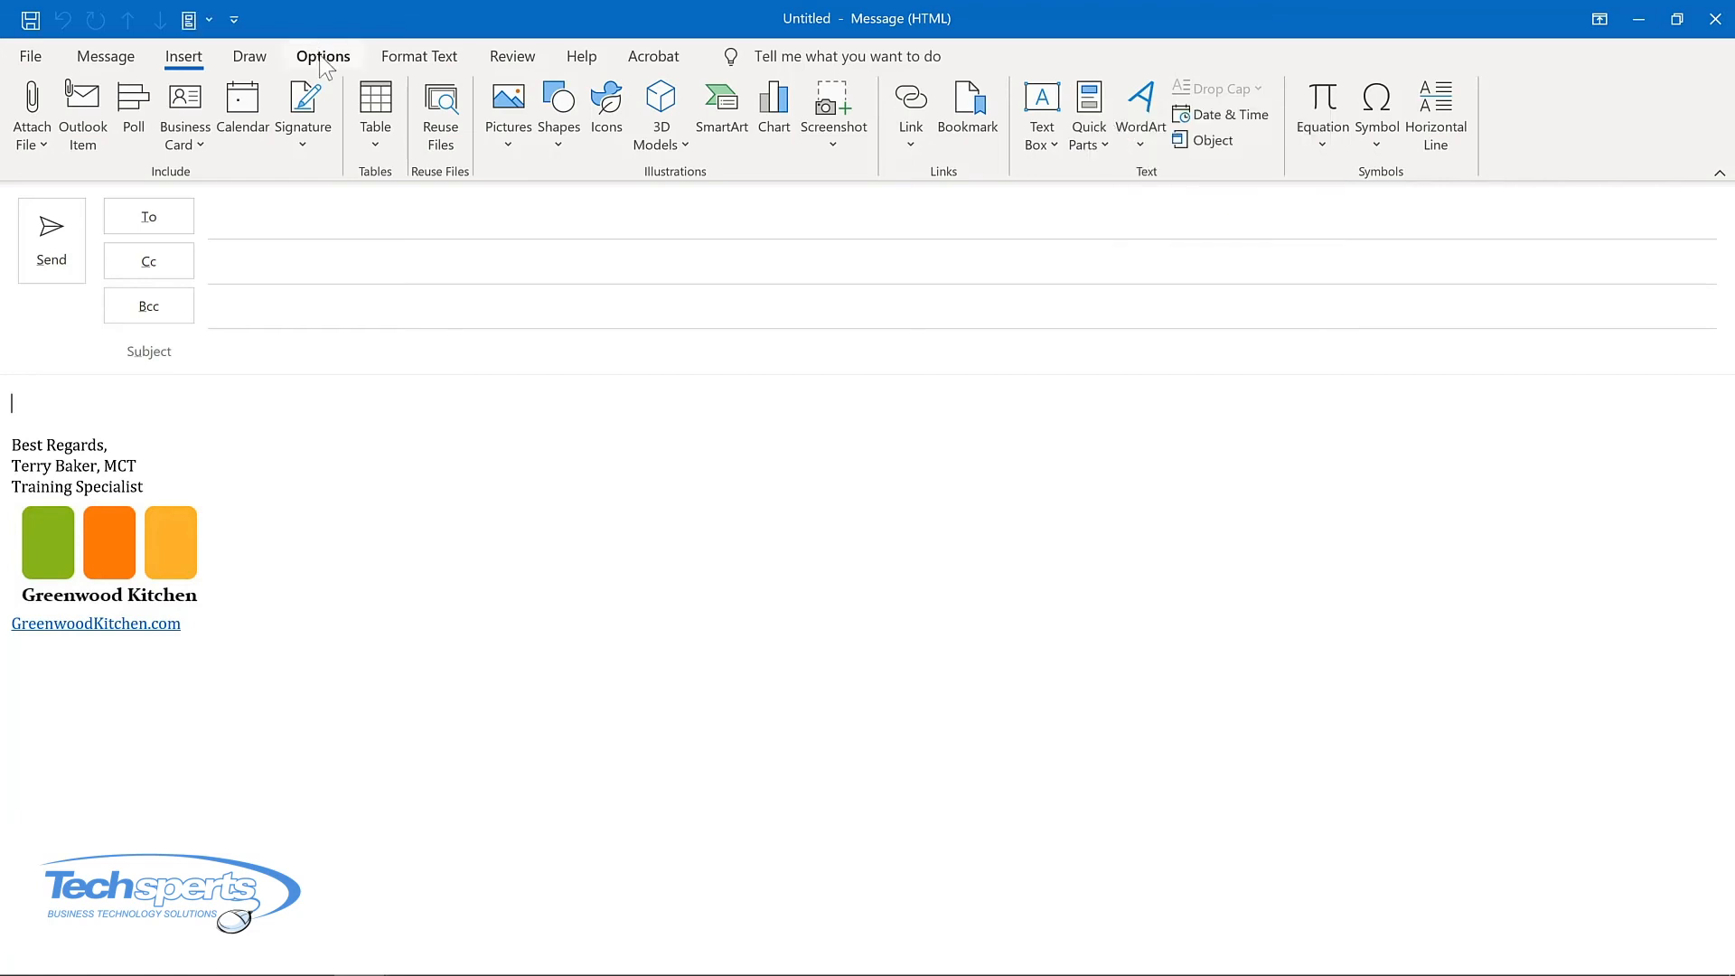
Step: Add the Delay Delivery command to the message's Quick Access Toolbar and show the toolbar below the ribbon
{"action": "left_click", "coordinate": [325, 59]}
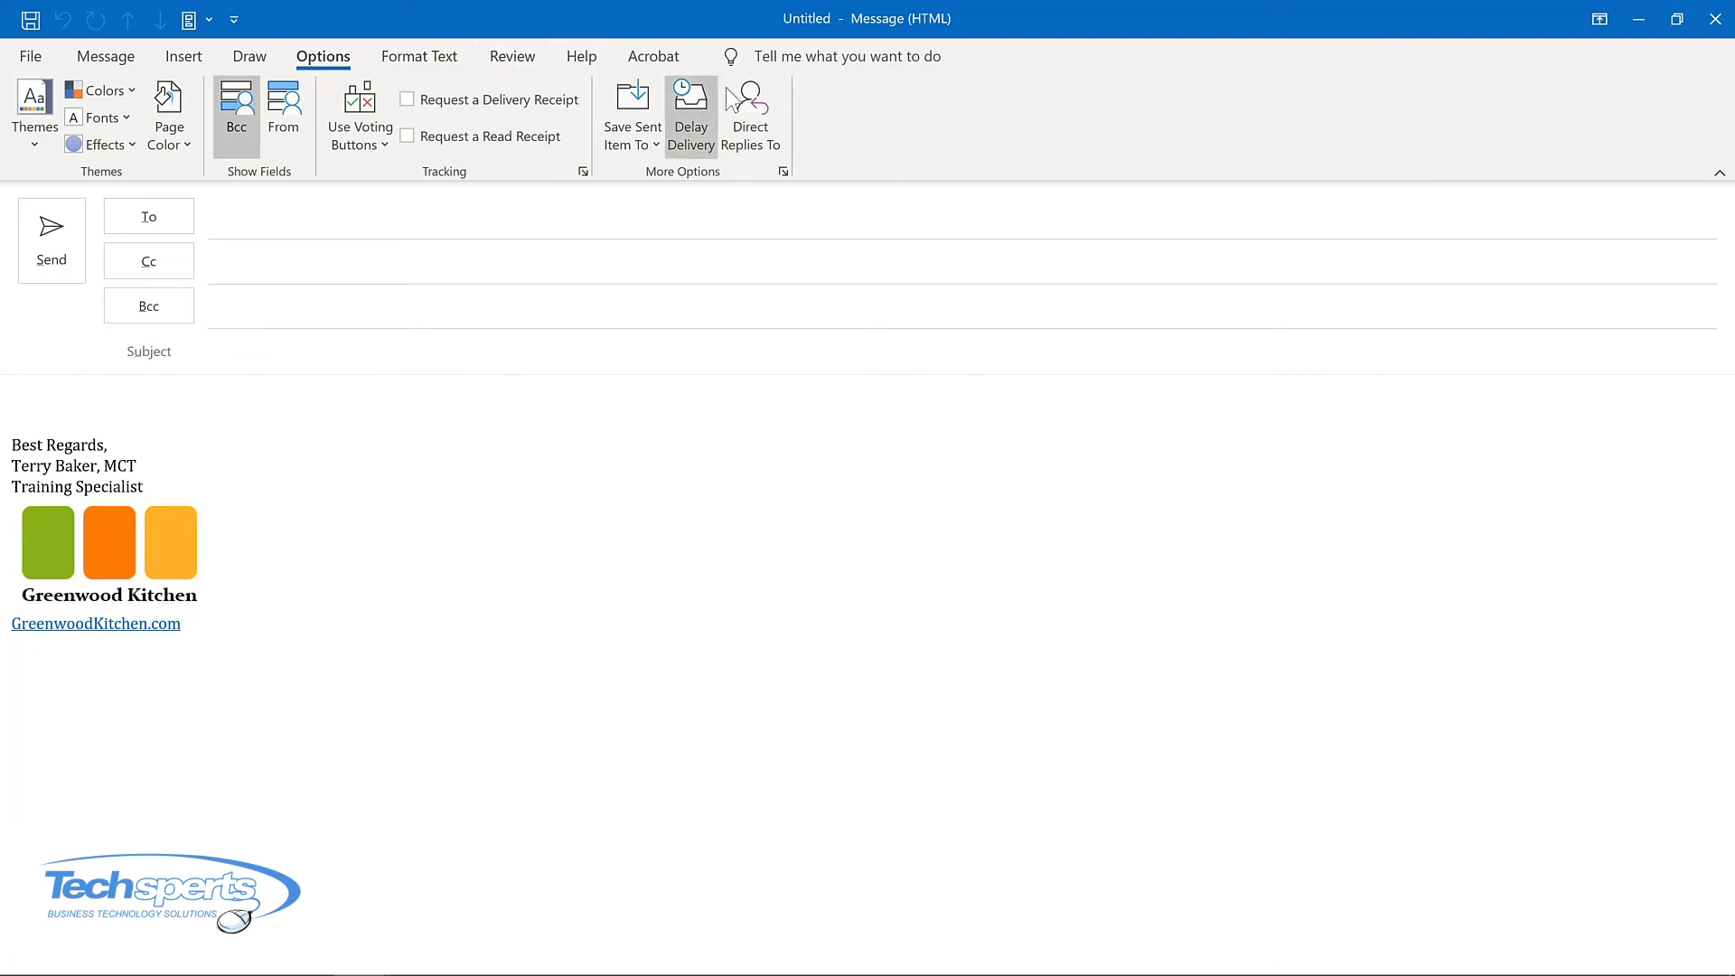
{"action": "right_click", "coordinate": [700, 114]}
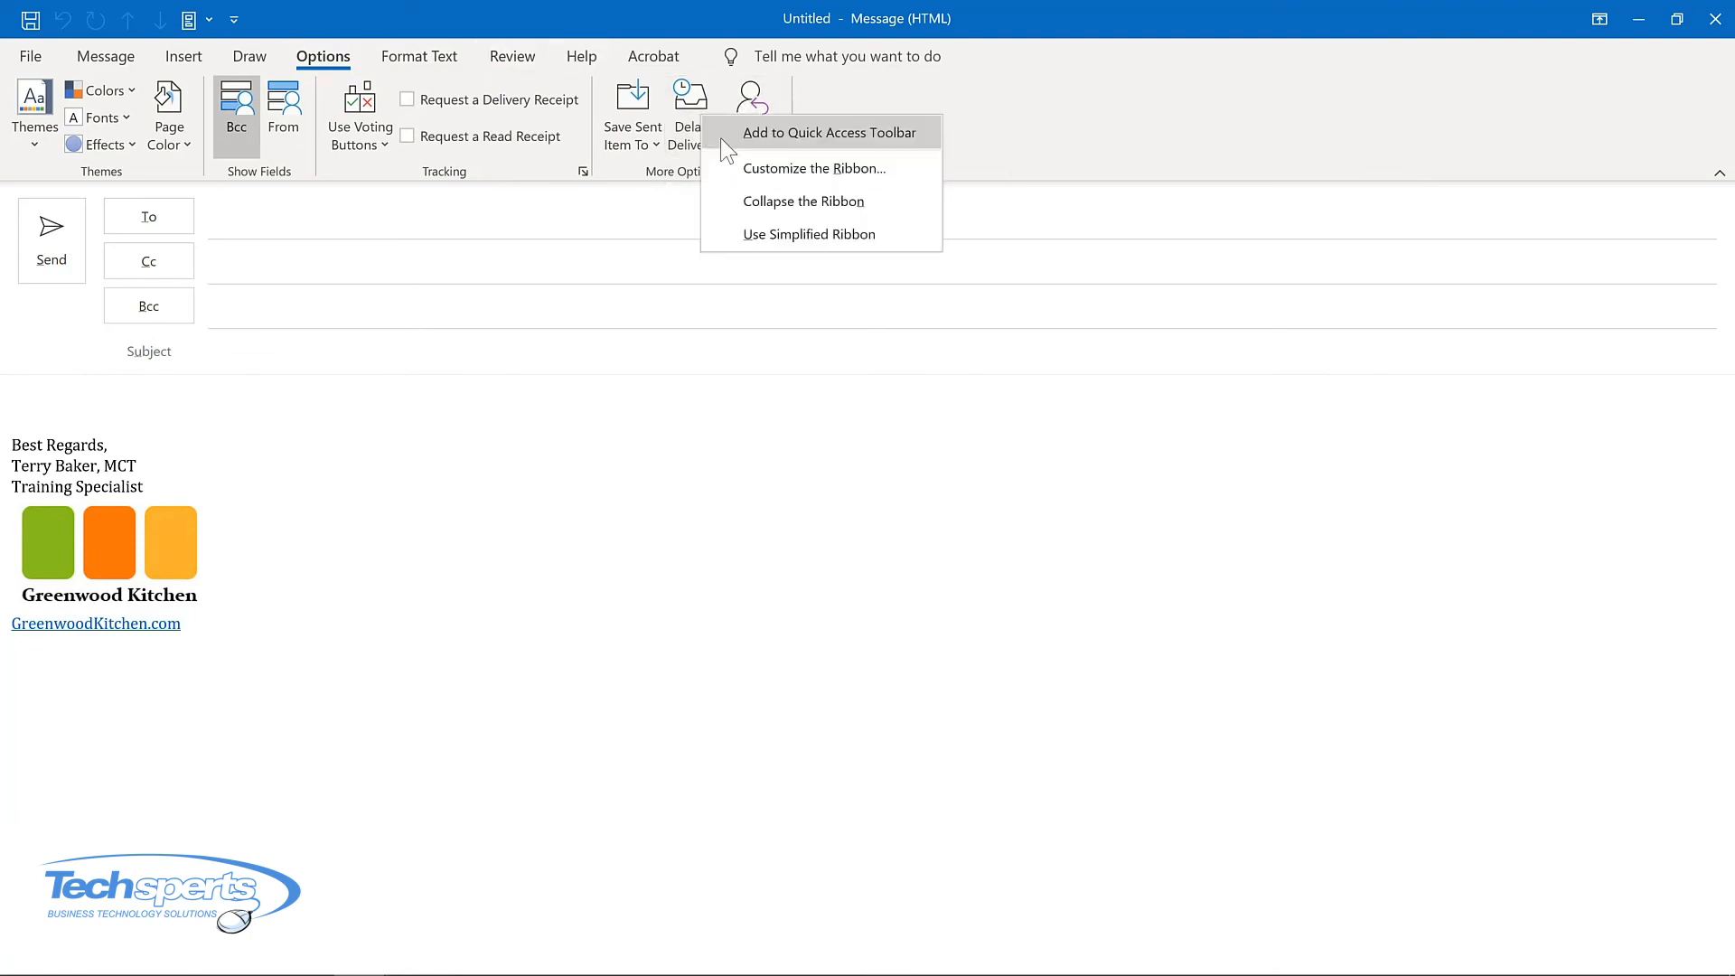
{"action": "left_click", "coordinate": [724, 131]}
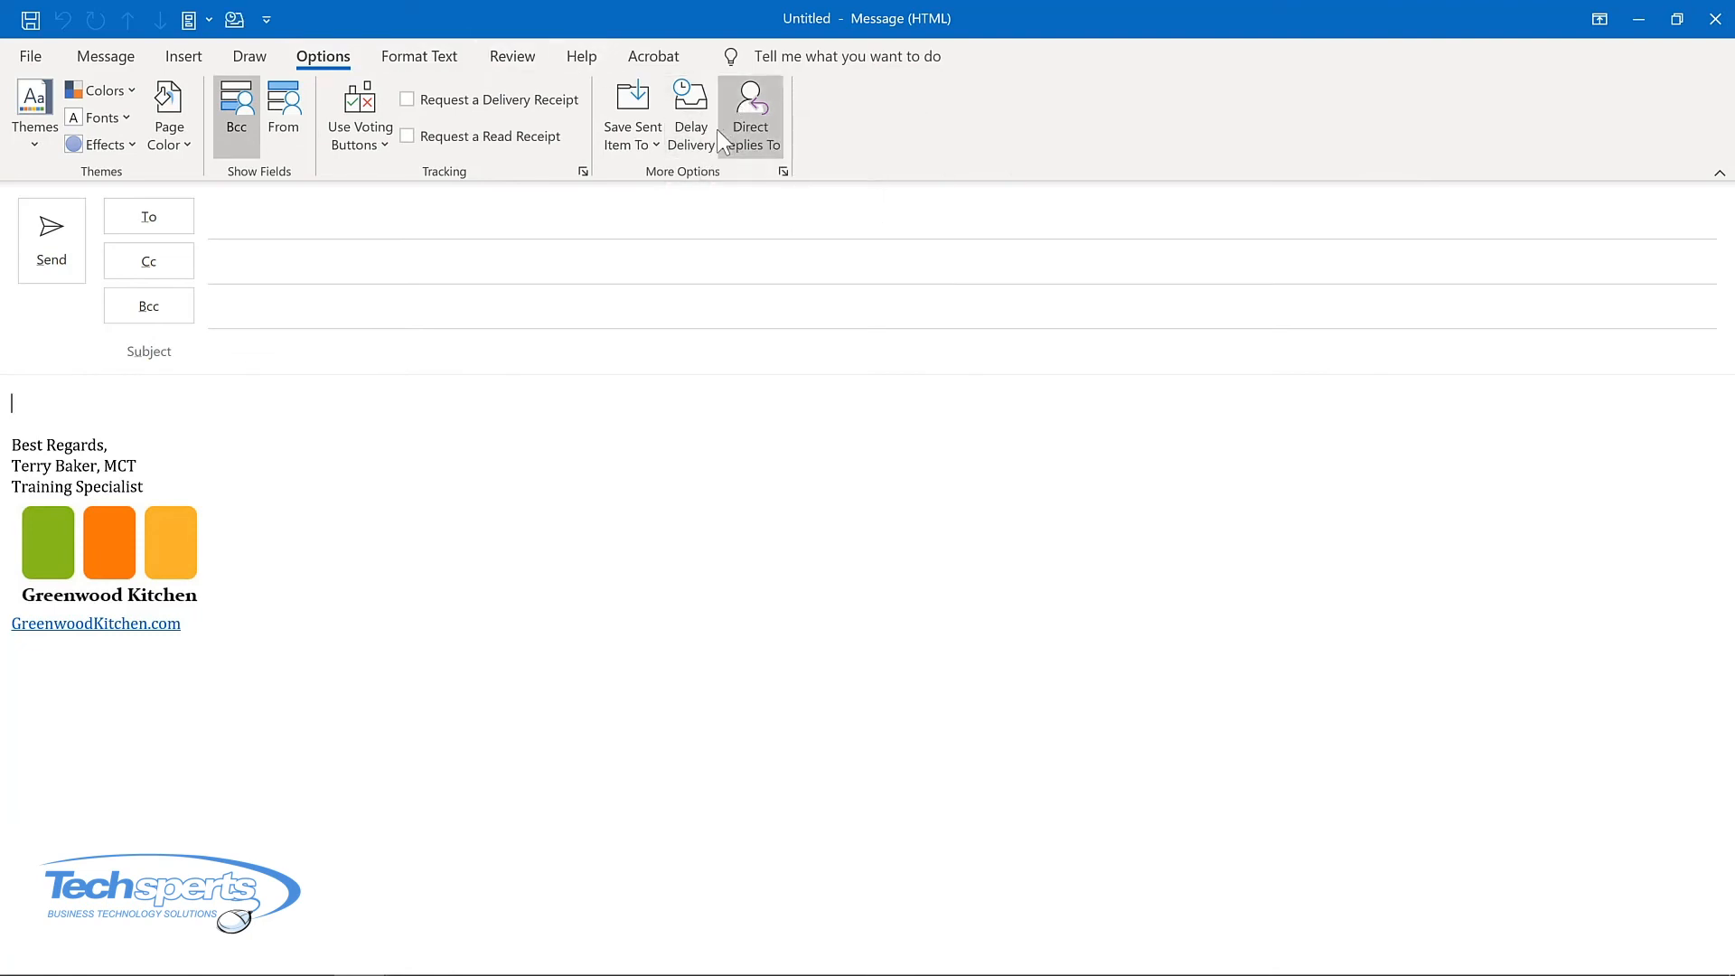
{"action": "left_click", "coordinate": [267, 19]}
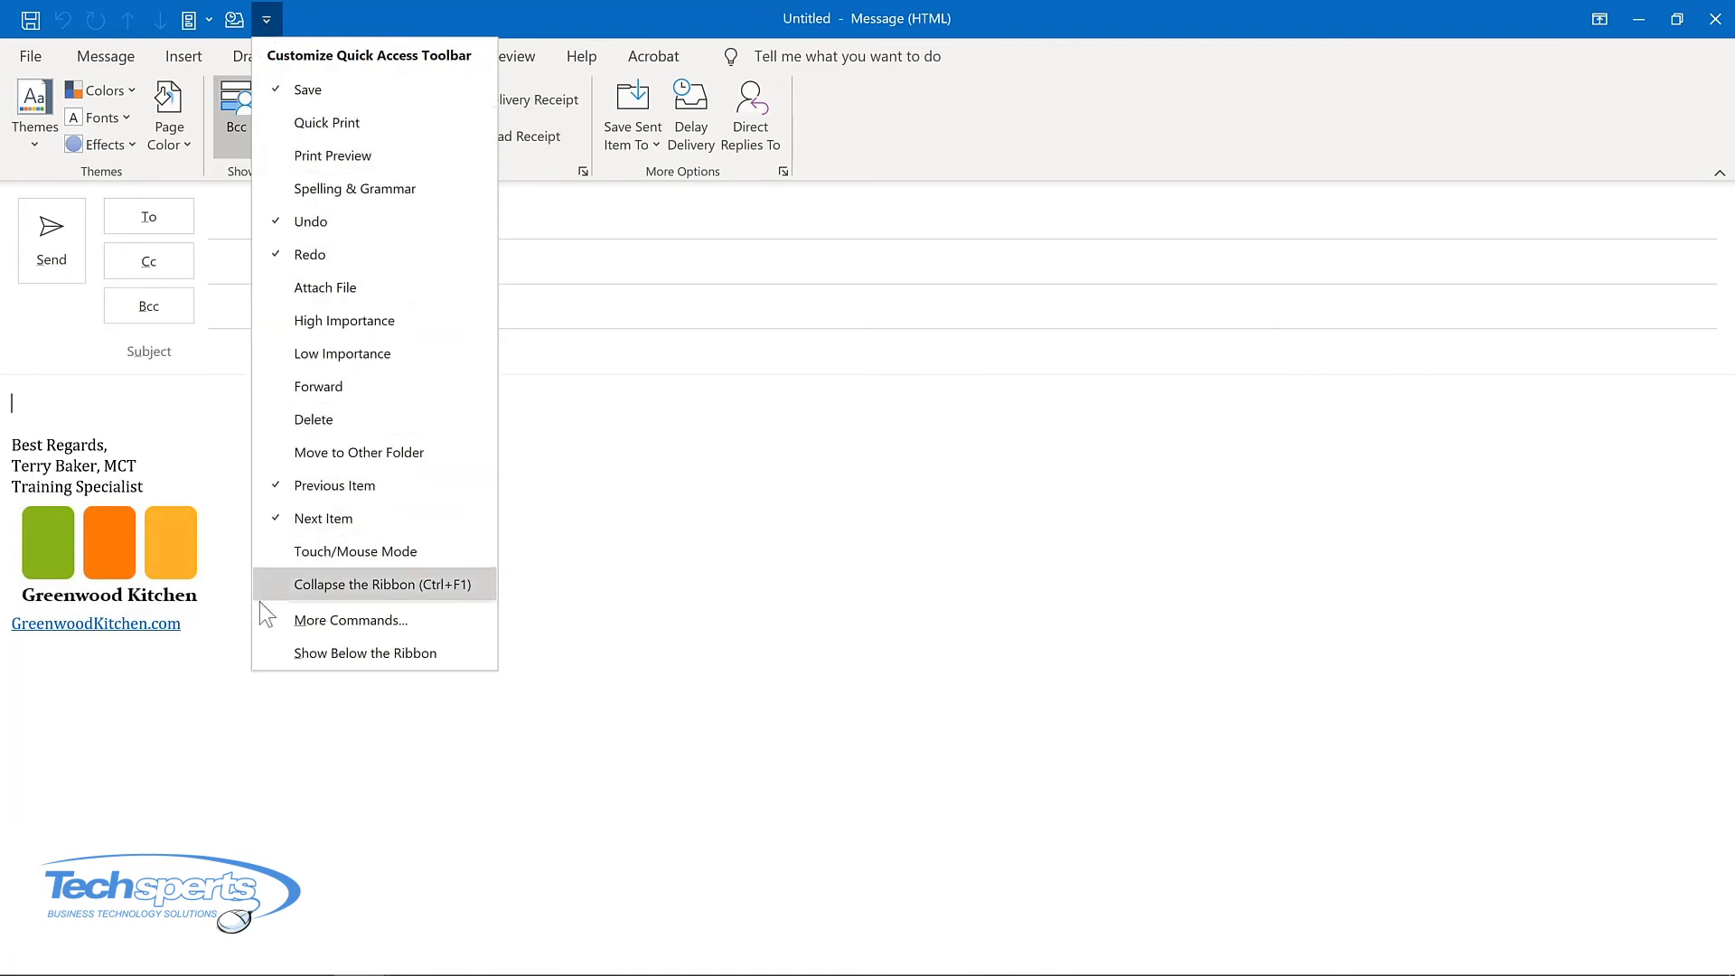
{"action": "left_click", "coordinate": [278, 644]}
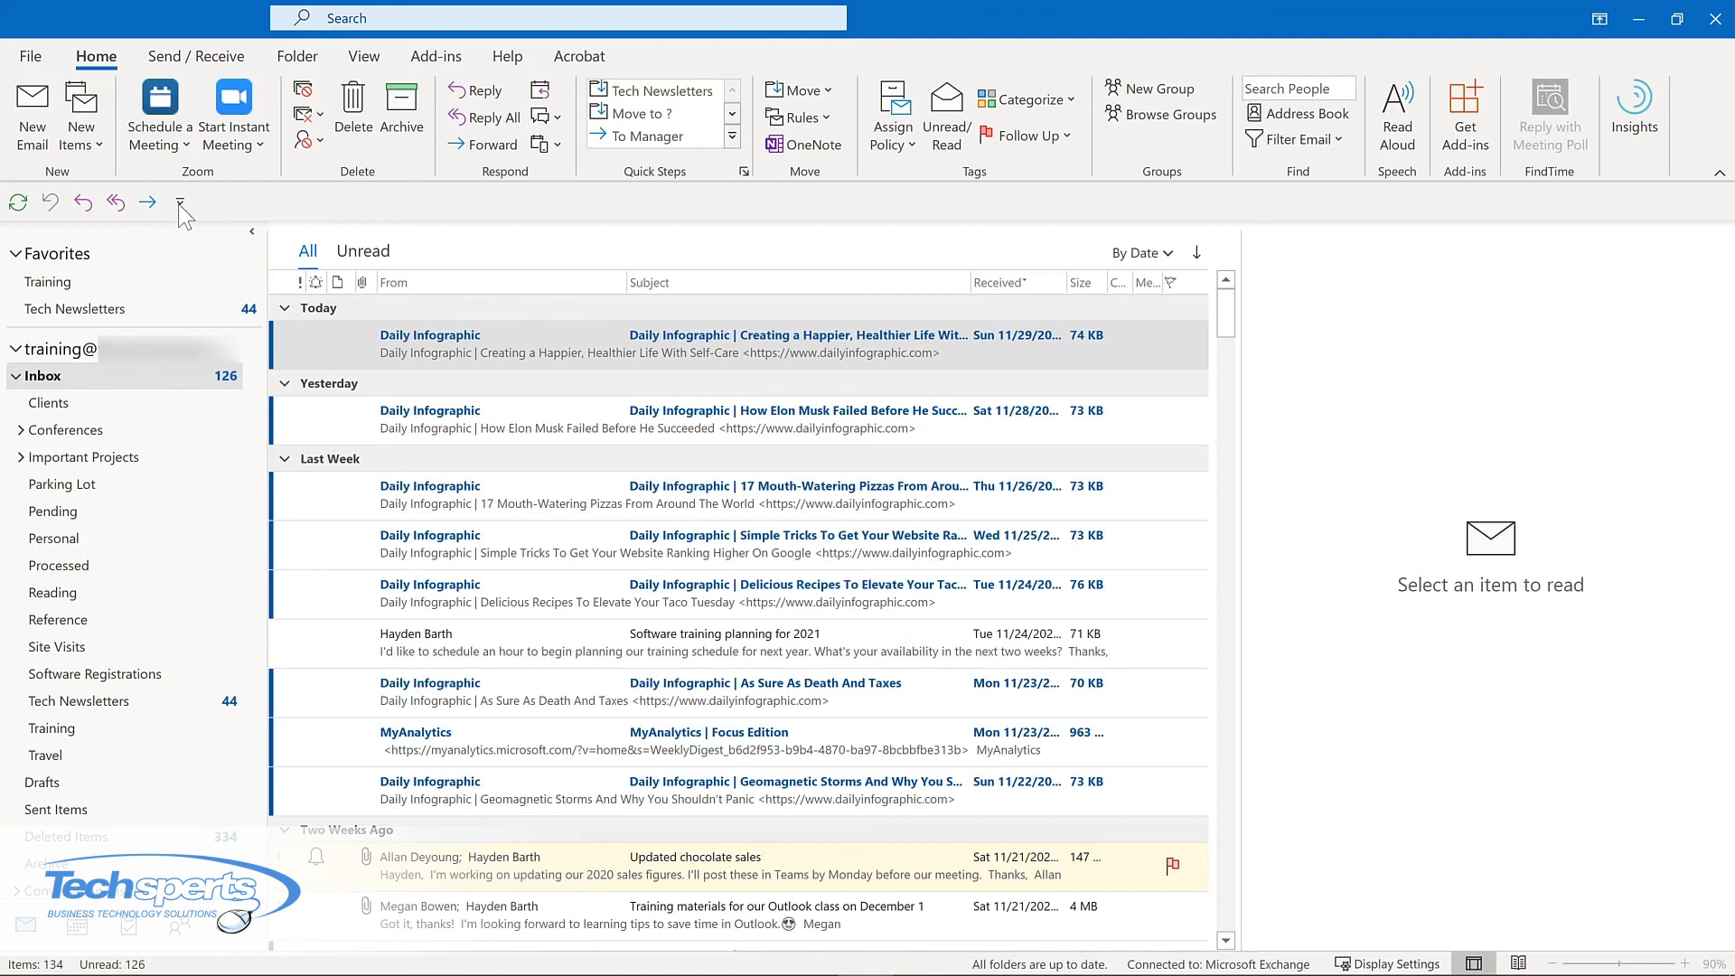
Step: Open the main window's Quick Access Toolbar customization options and add the Manage Rules & Alerts and Meeting commands
{"action": "left_click", "coordinate": [180, 204]}
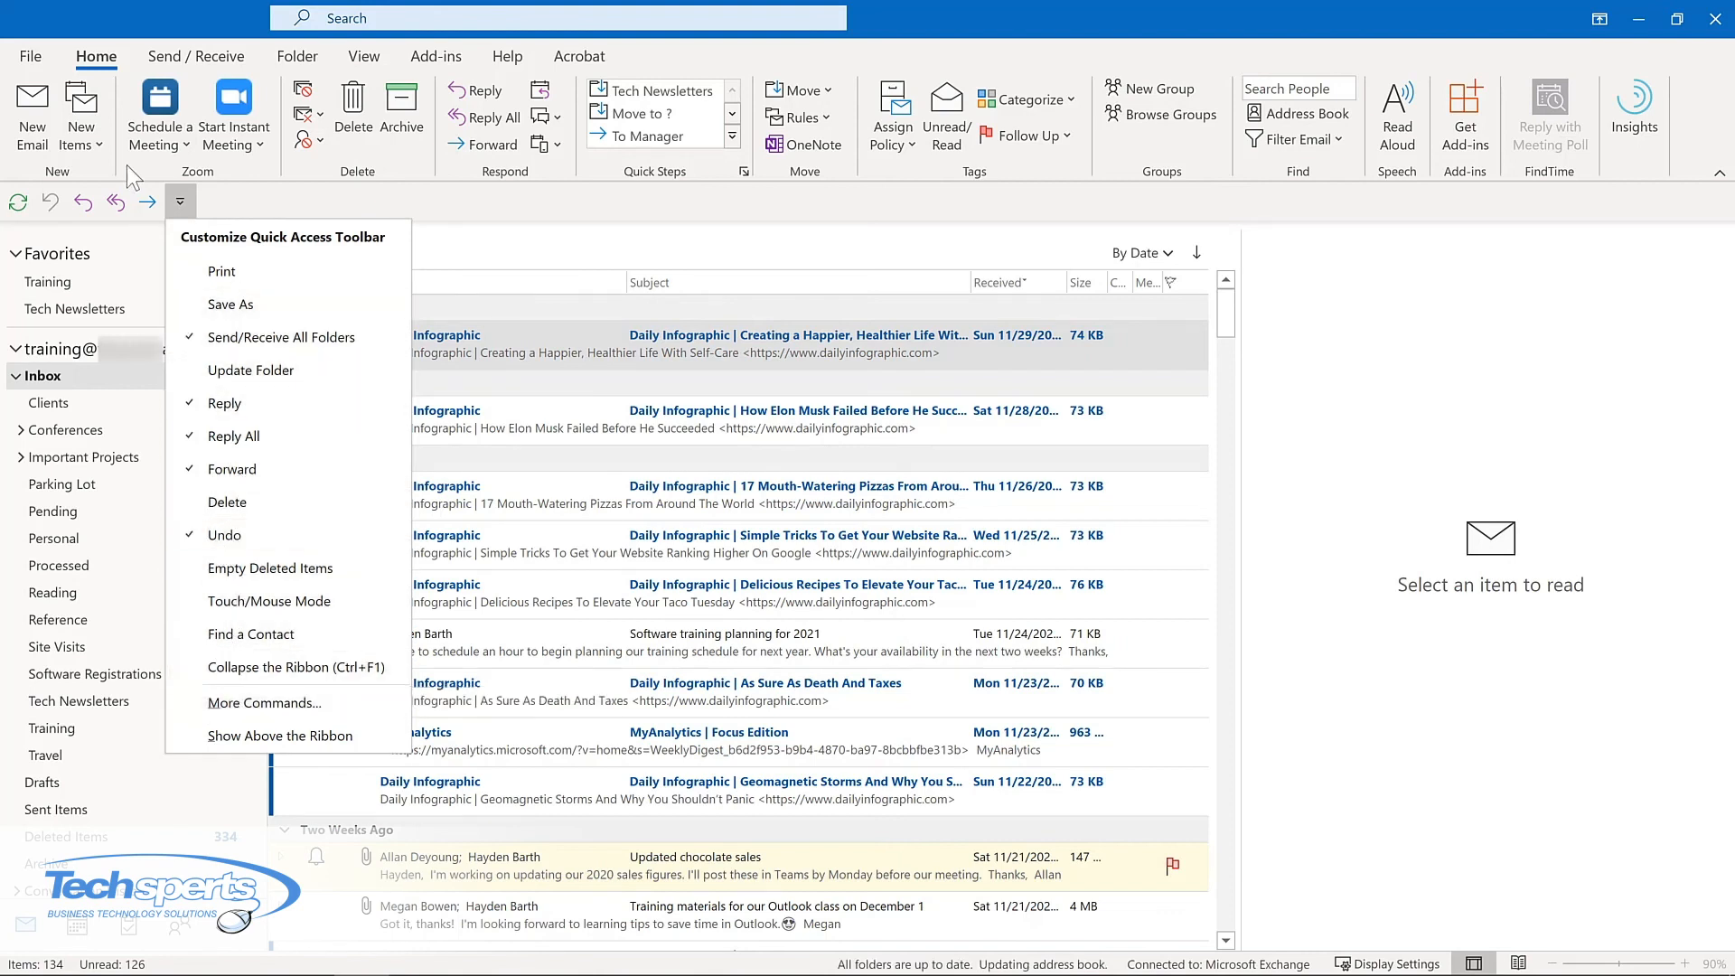
{"action": "right_click", "coordinate": [108, 209]}
{"action": "right_click", "coordinate": [108, 209]}
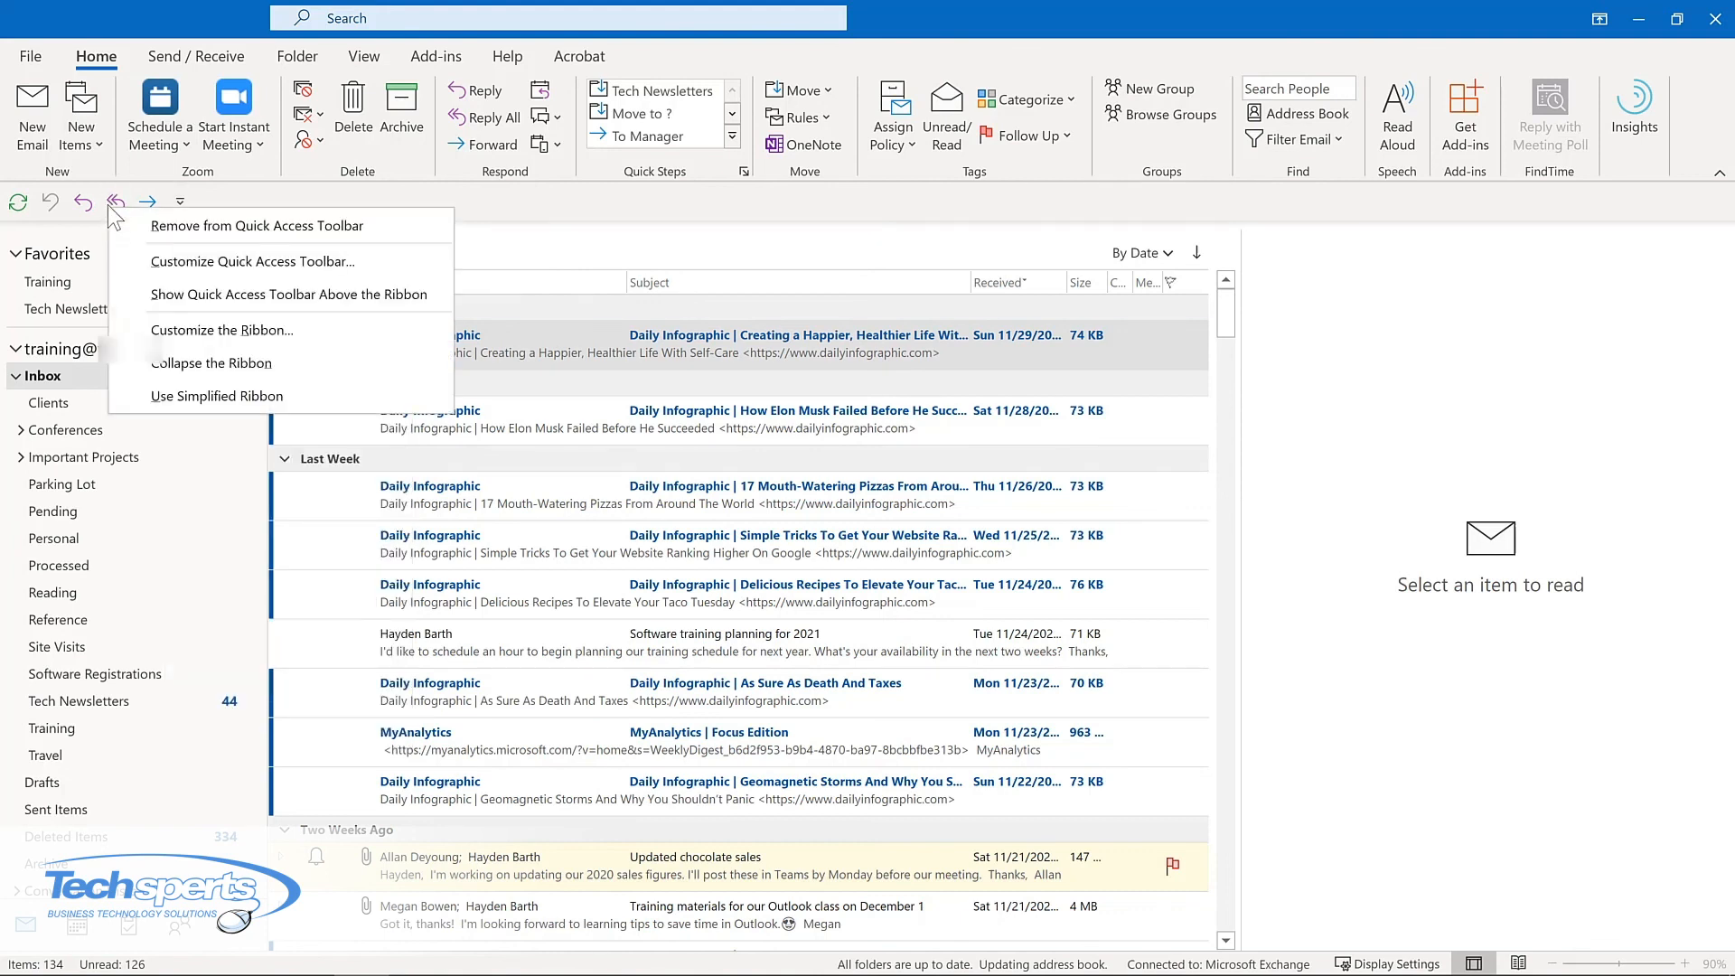
{"action": "left_click", "coordinate": [141, 257]}
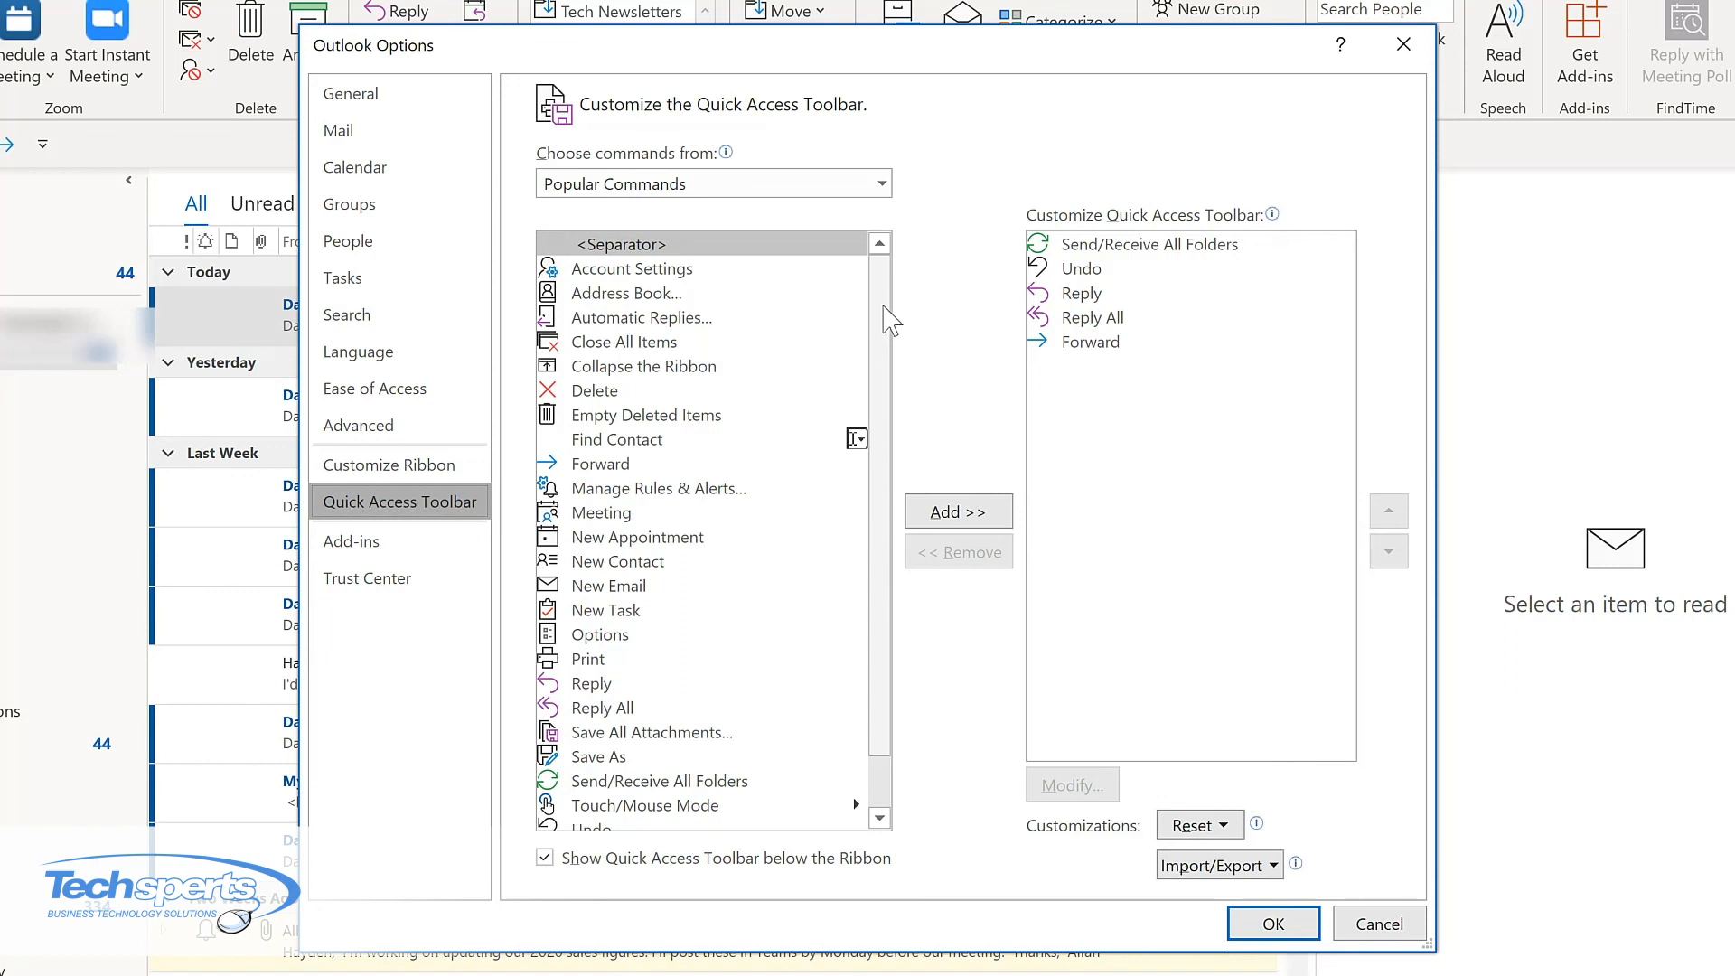
{"action": "left_click", "coordinate": [654, 498]}
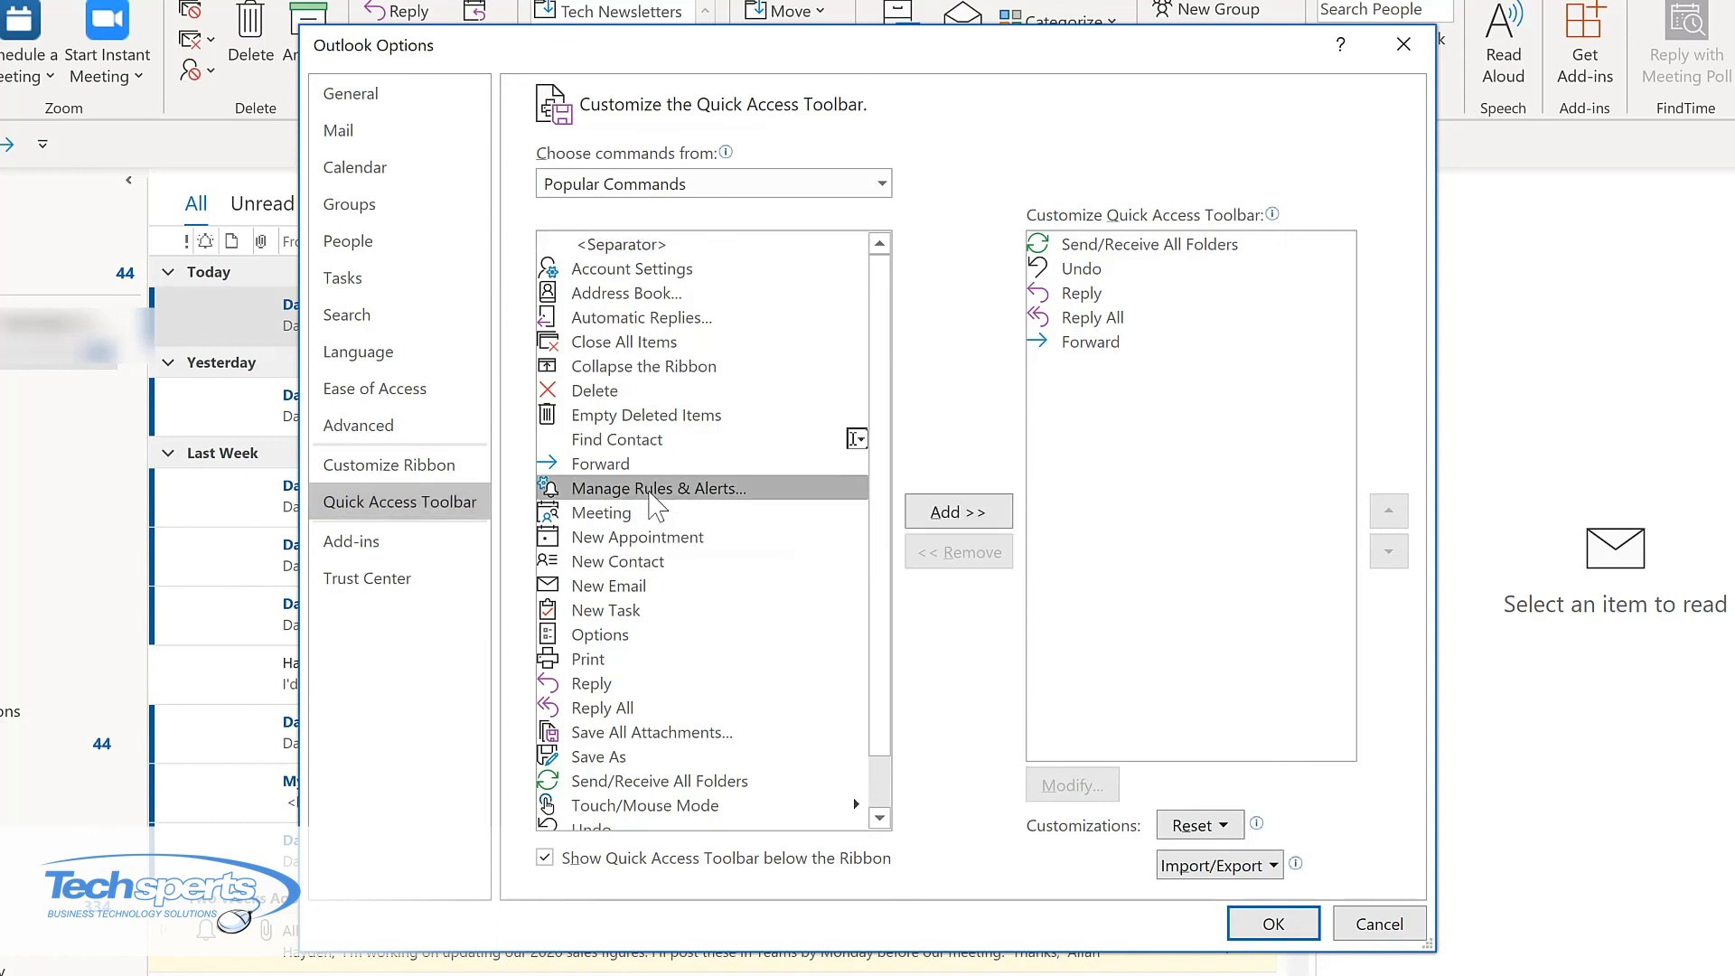
{"action": "left_click", "coordinate": [963, 512]}
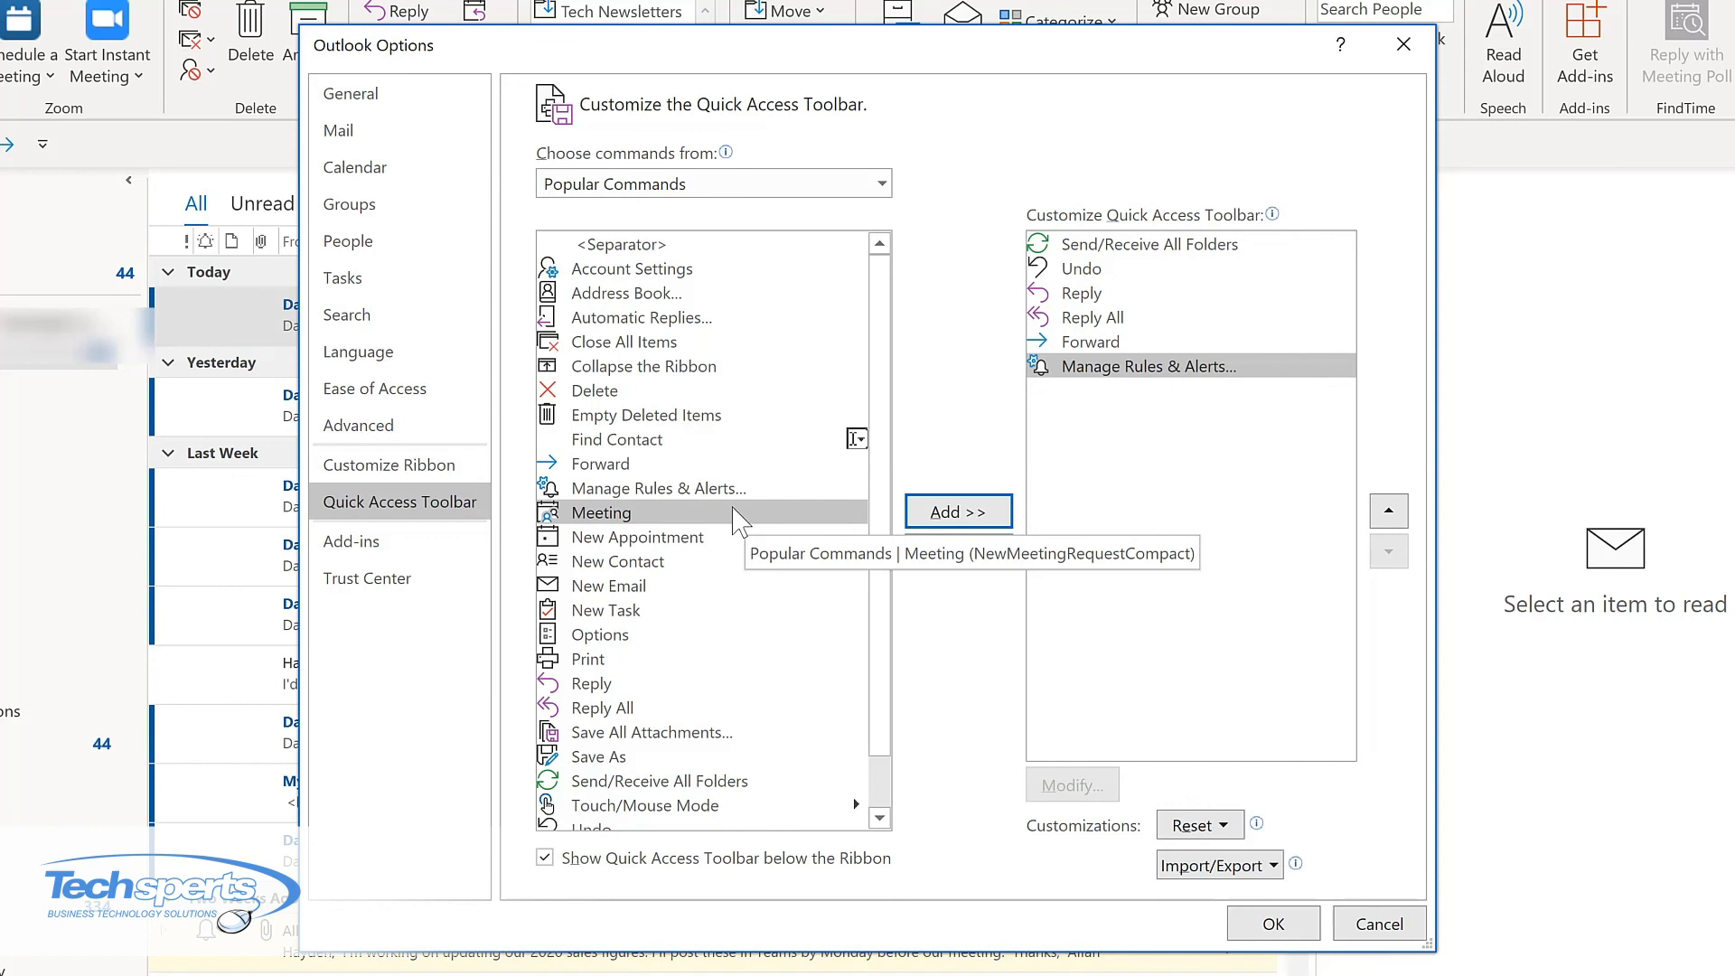
{"action": "left_click", "coordinate": [946, 520]}
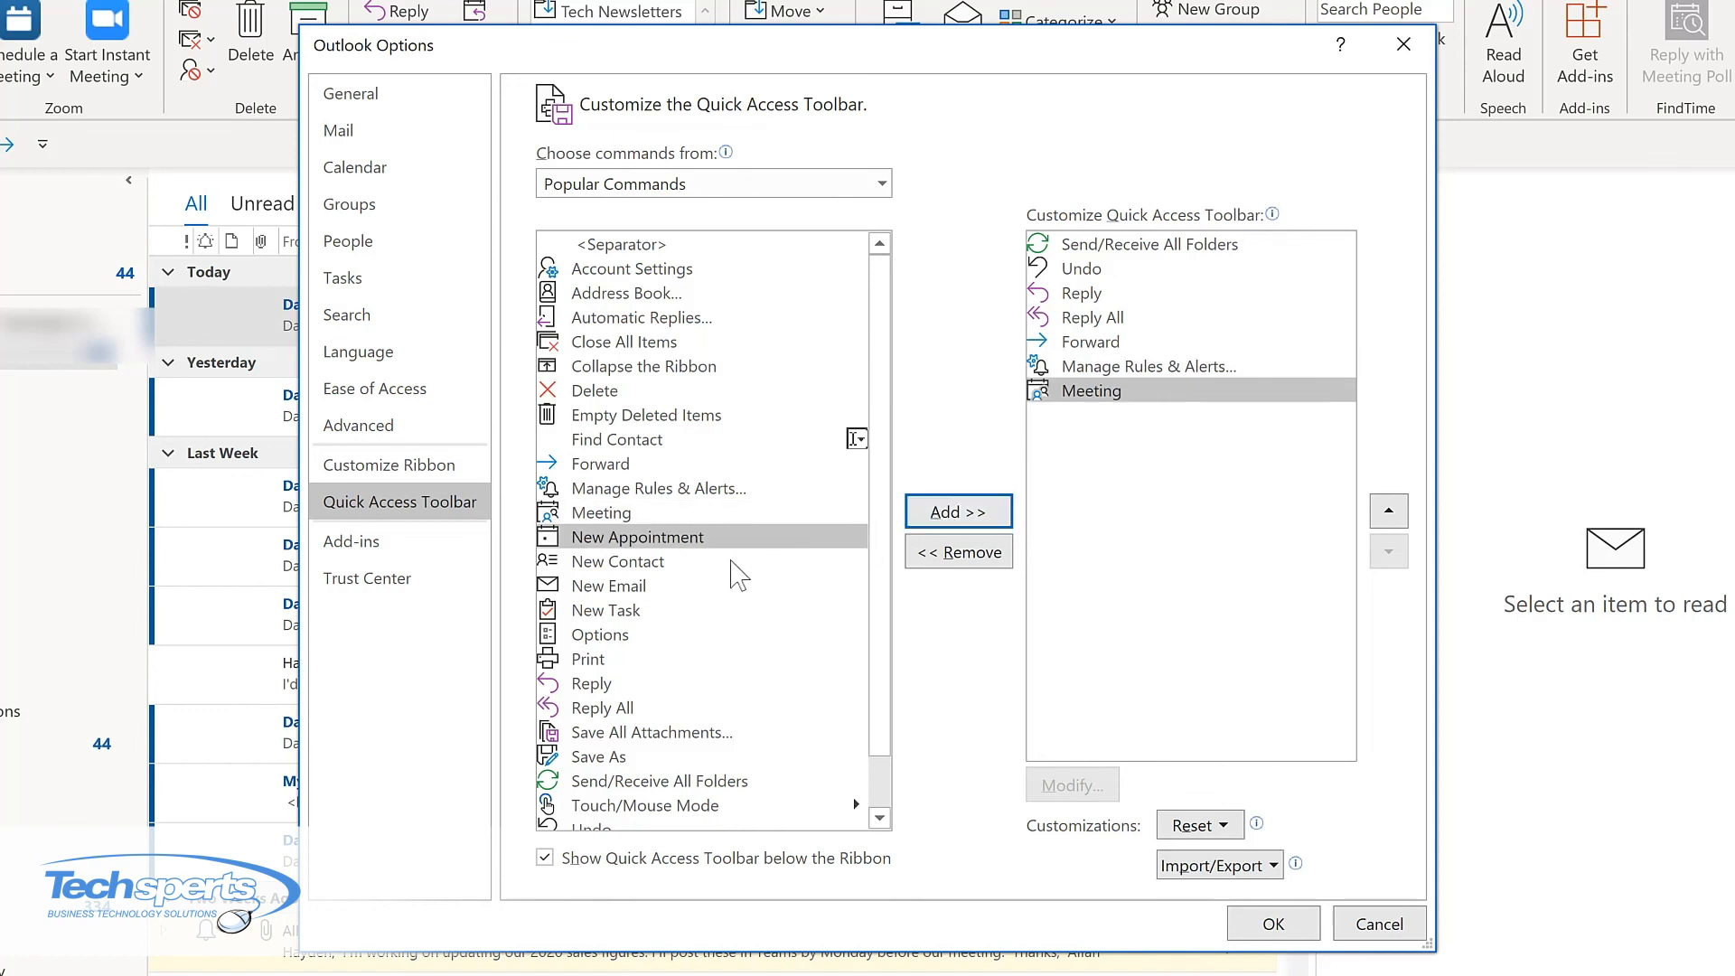
Step: Add the New Email and New Task commands to the Quick Access Toolbar list
{"action": "left_click", "coordinate": [620, 588]}
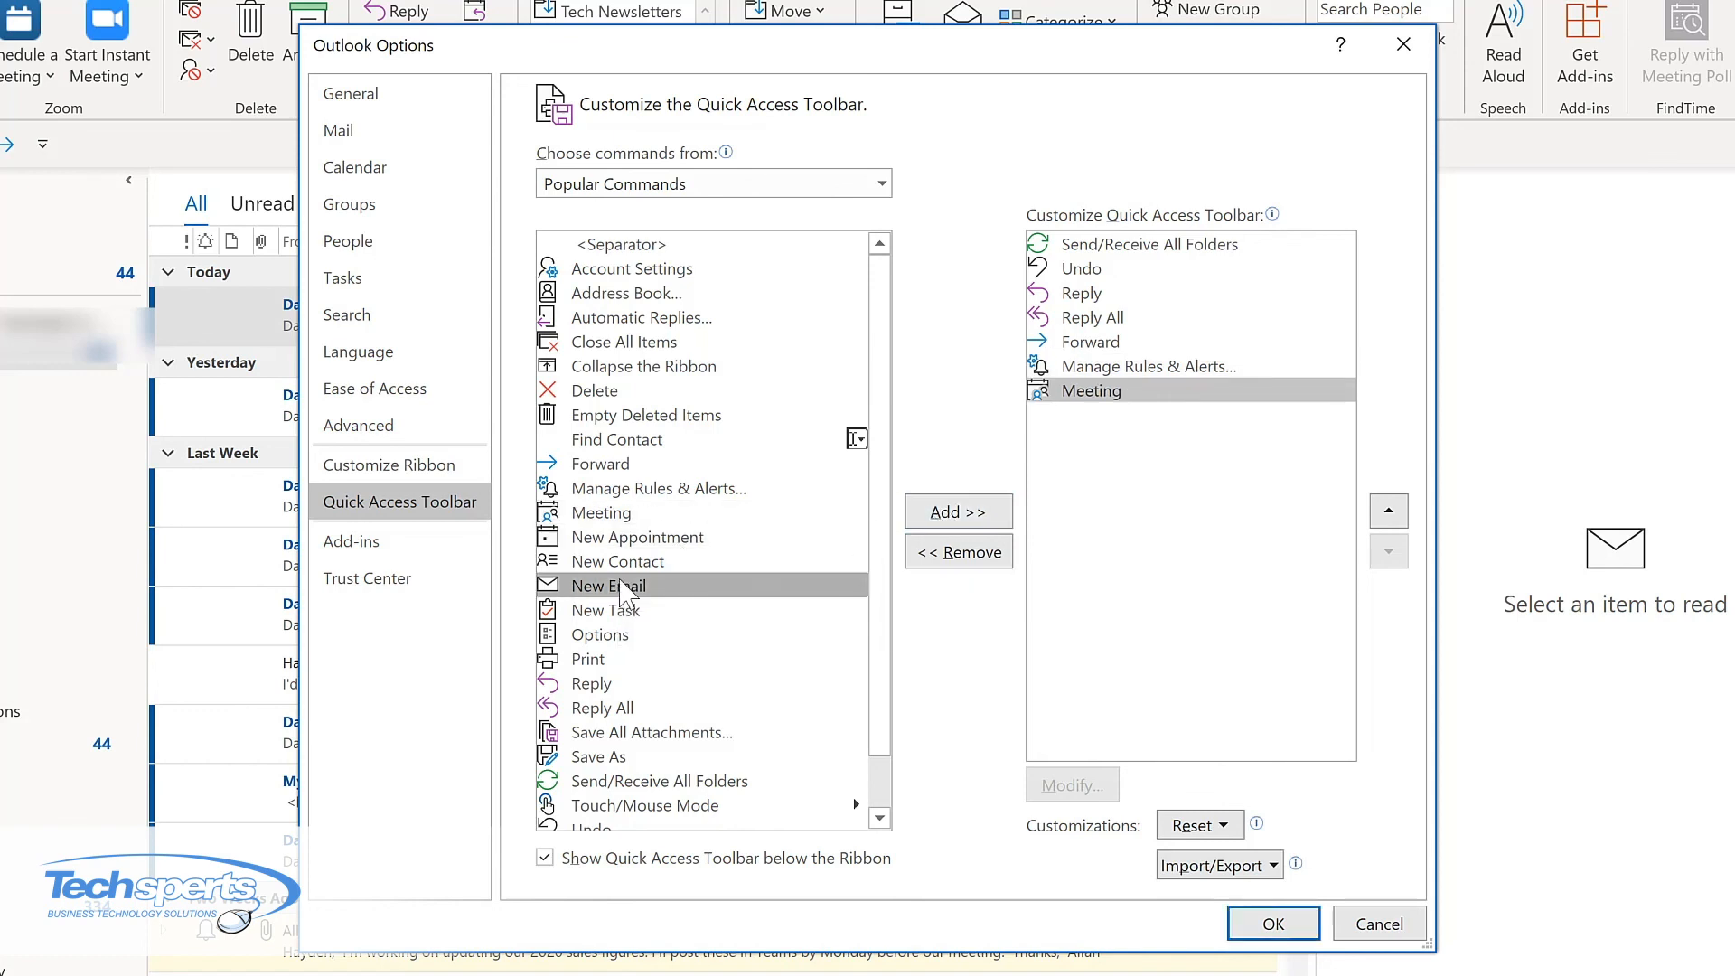
{"action": "double_click", "coordinate": [620, 589]}
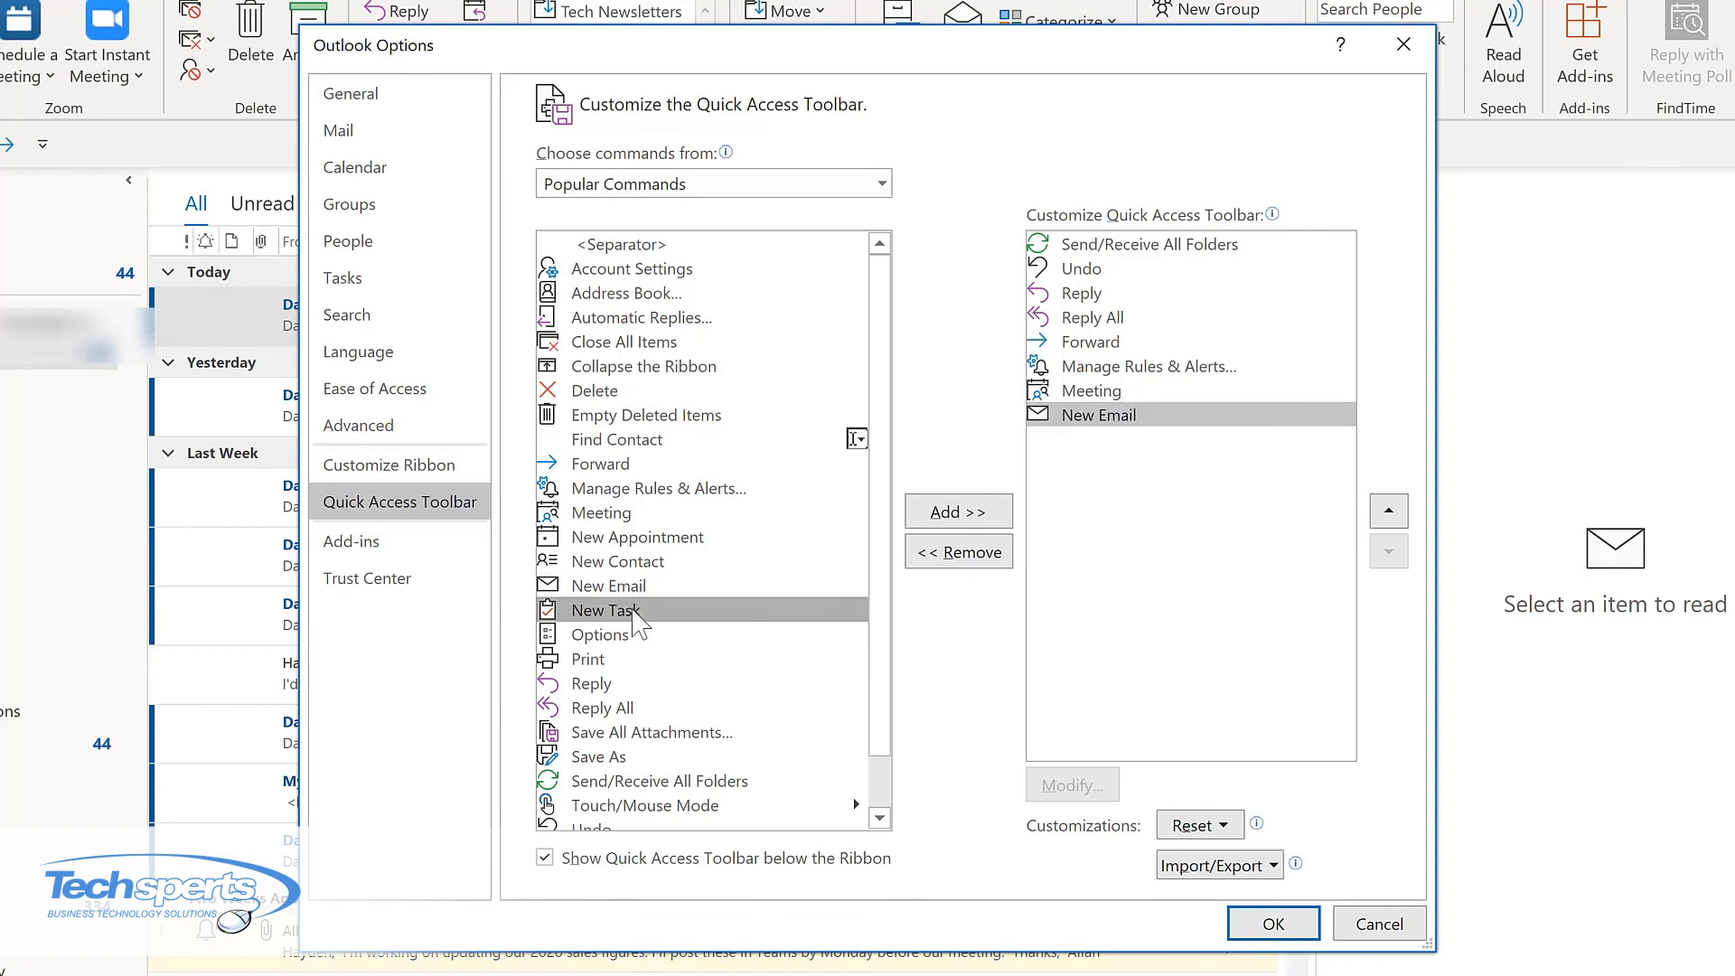
{"action": "double_click", "coordinate": [632, 612]}
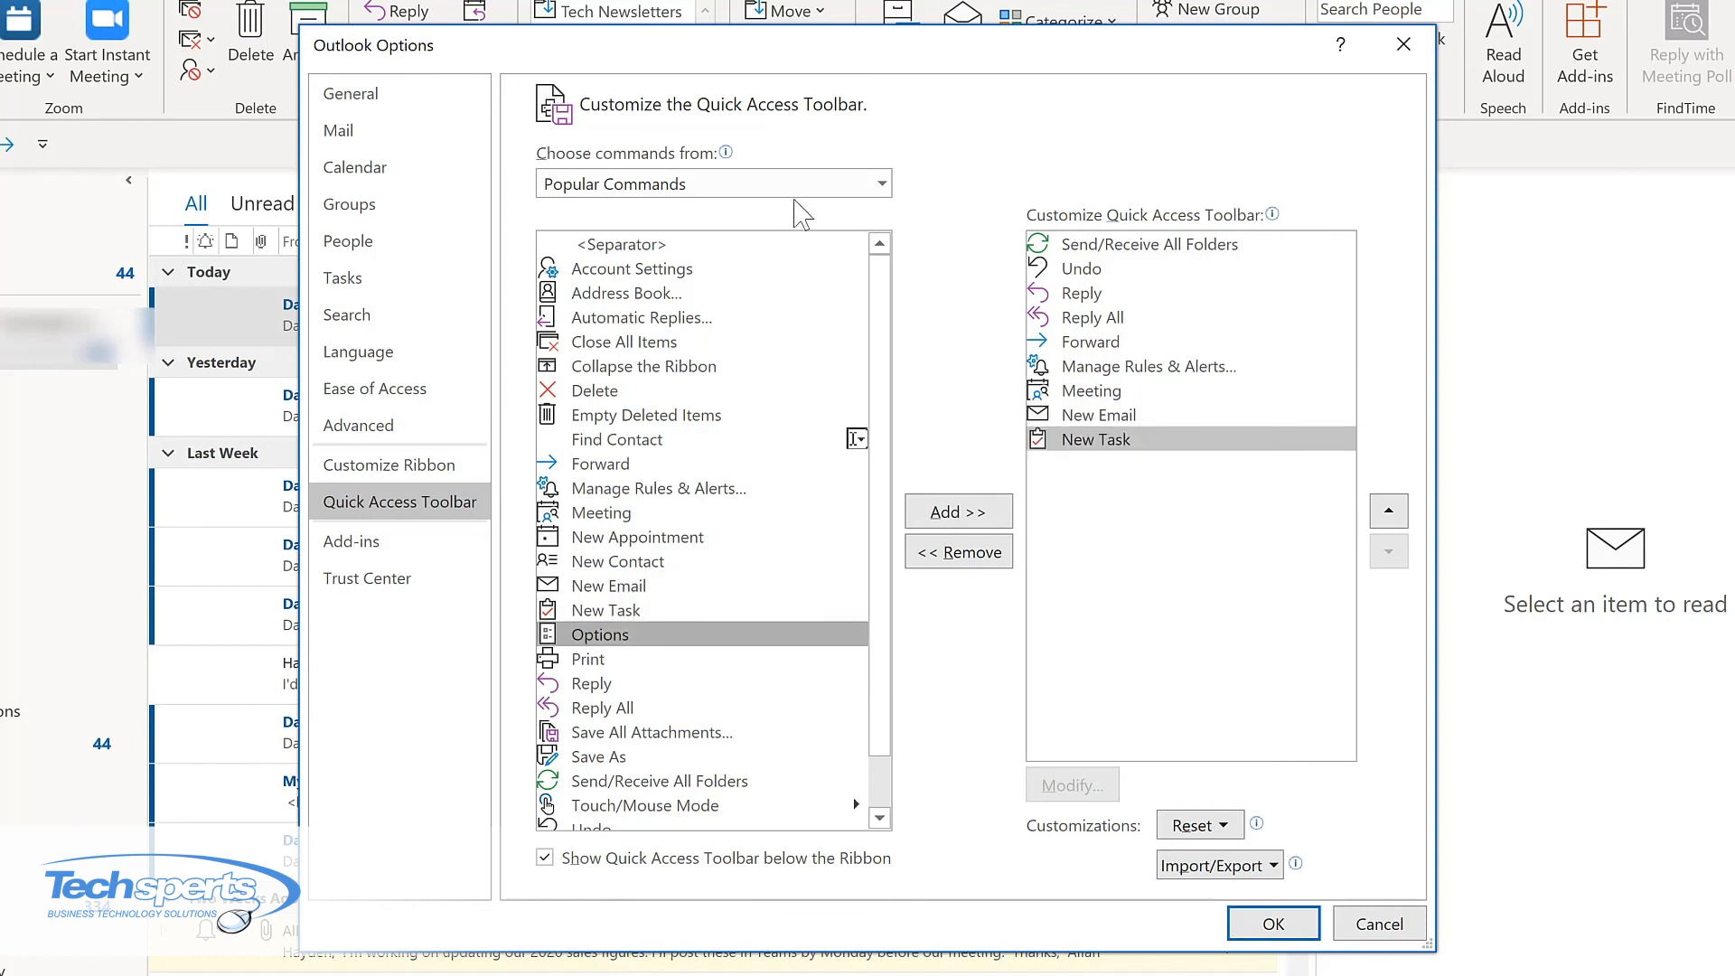
Step: Move New Email up two places in the Quick Access Toolbar list, directly below Forward
{"action": "left_click", "coordinate": [882, 185]}
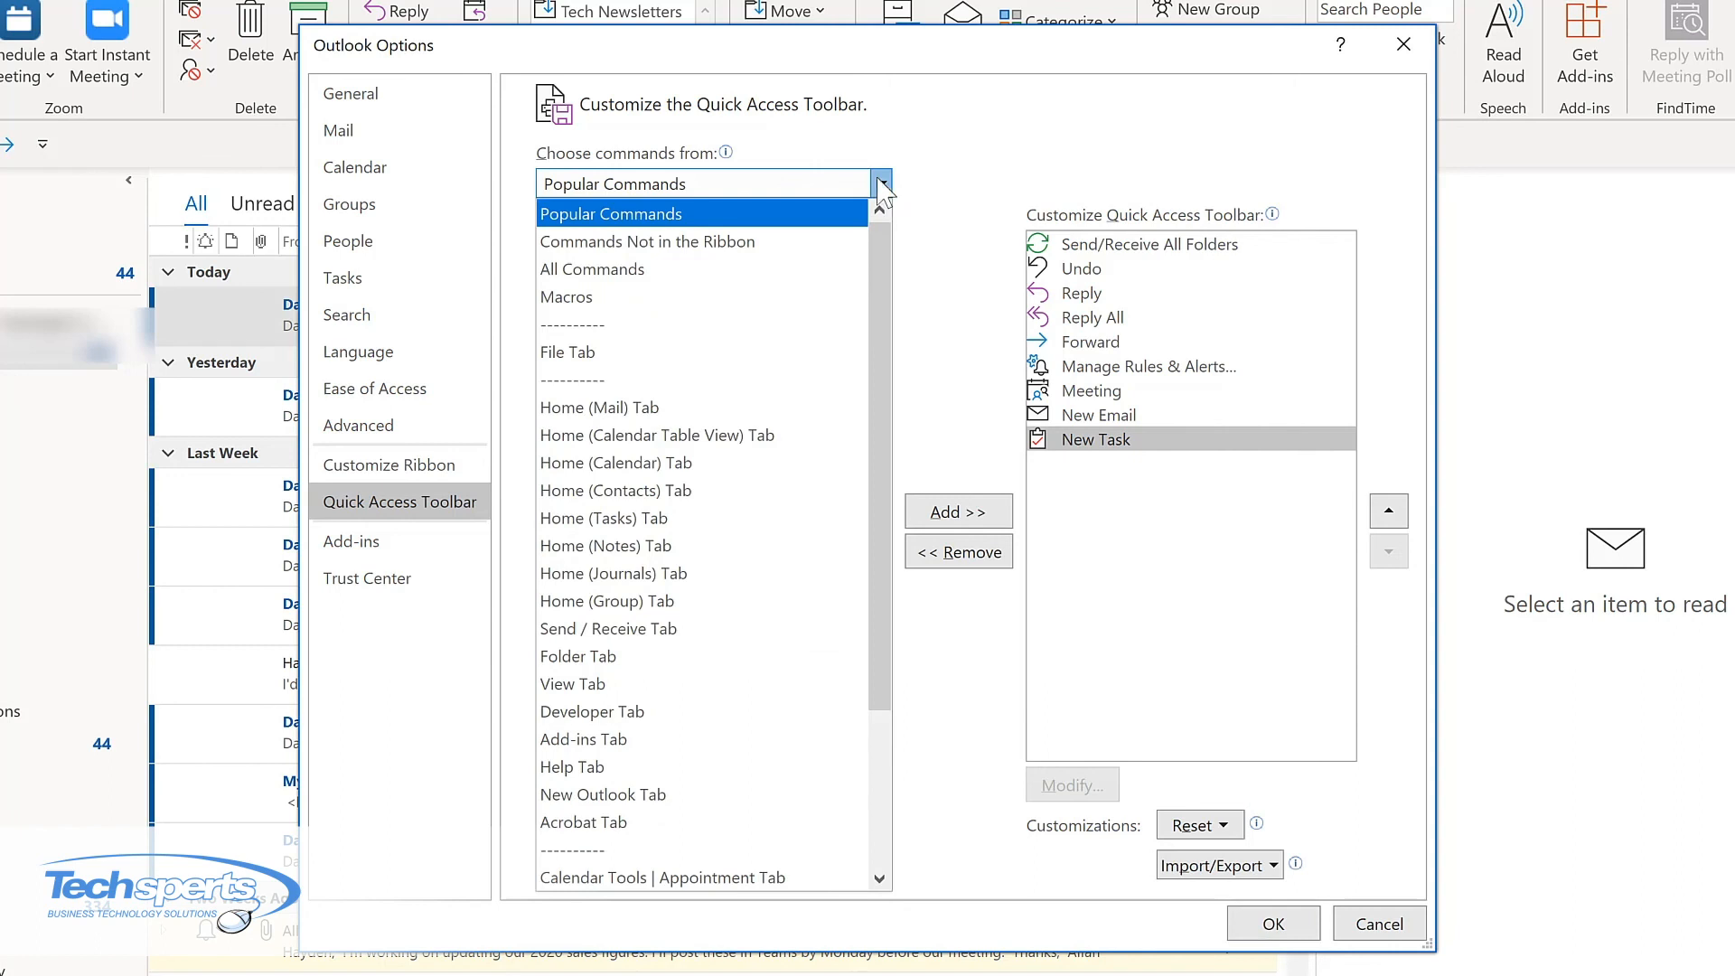
{"action": "left_click", "coordinate": [1167, 423]}
{"action": "left_click", "coordinate": [1166, 425]}
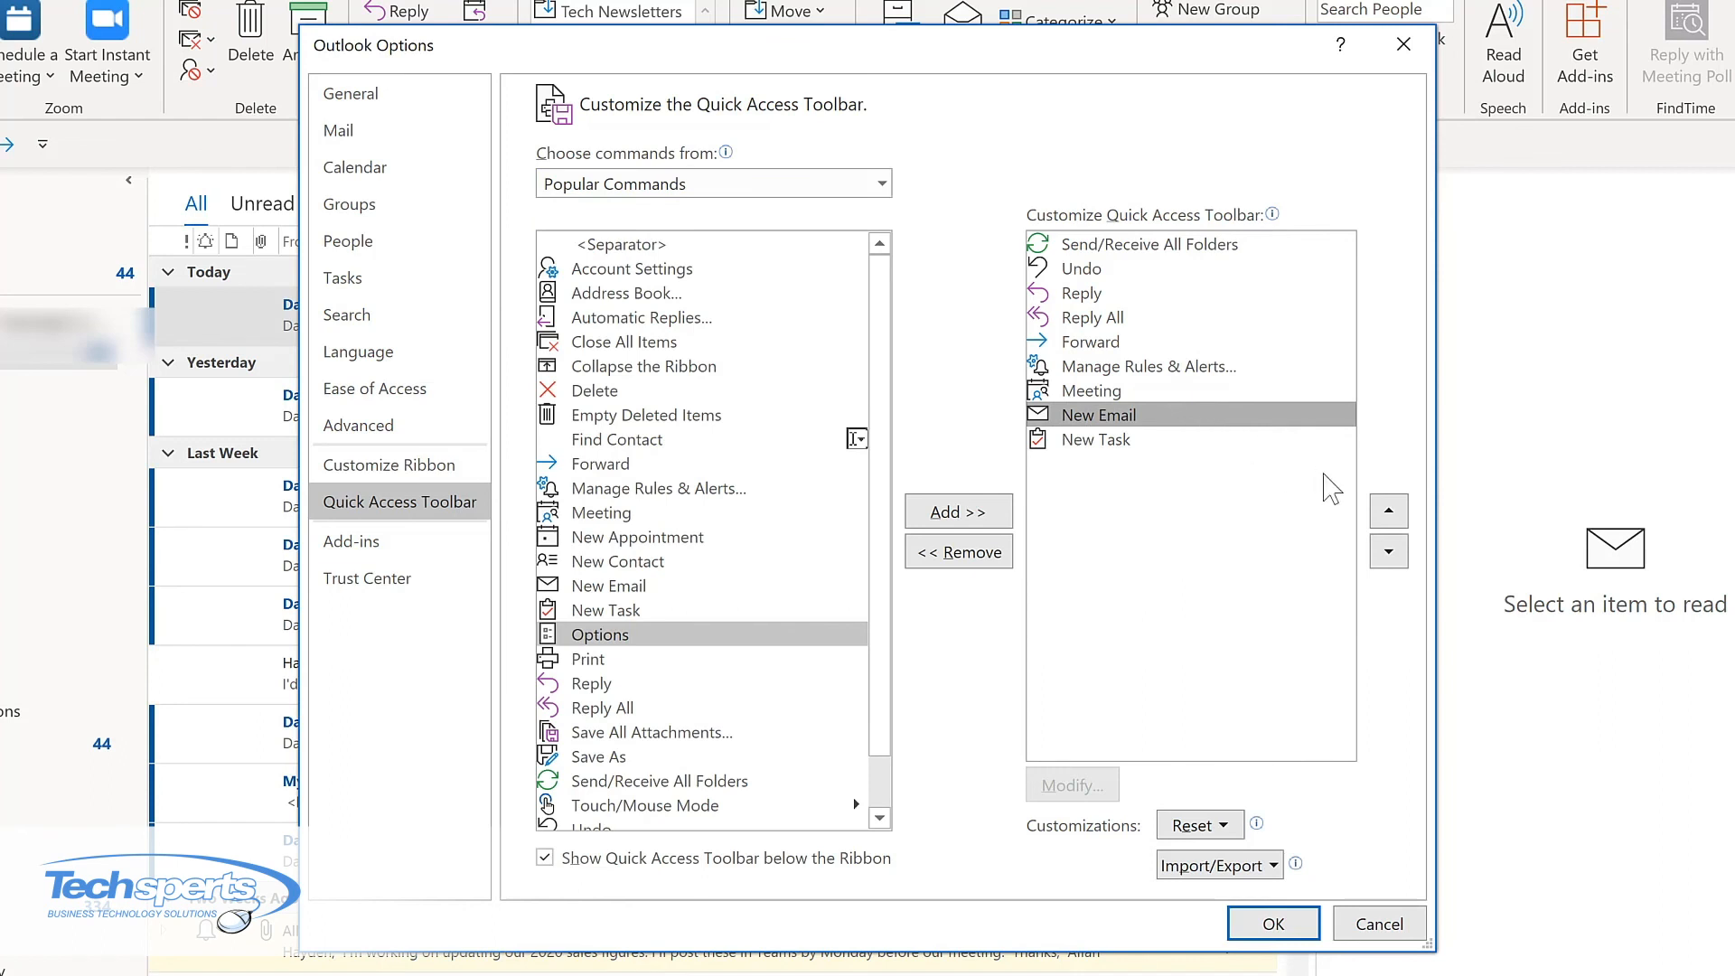
{"action": "left_click", "coordinate": [1389, 515]}
{"action": "left_click", "coordinate": [1389, 515]}
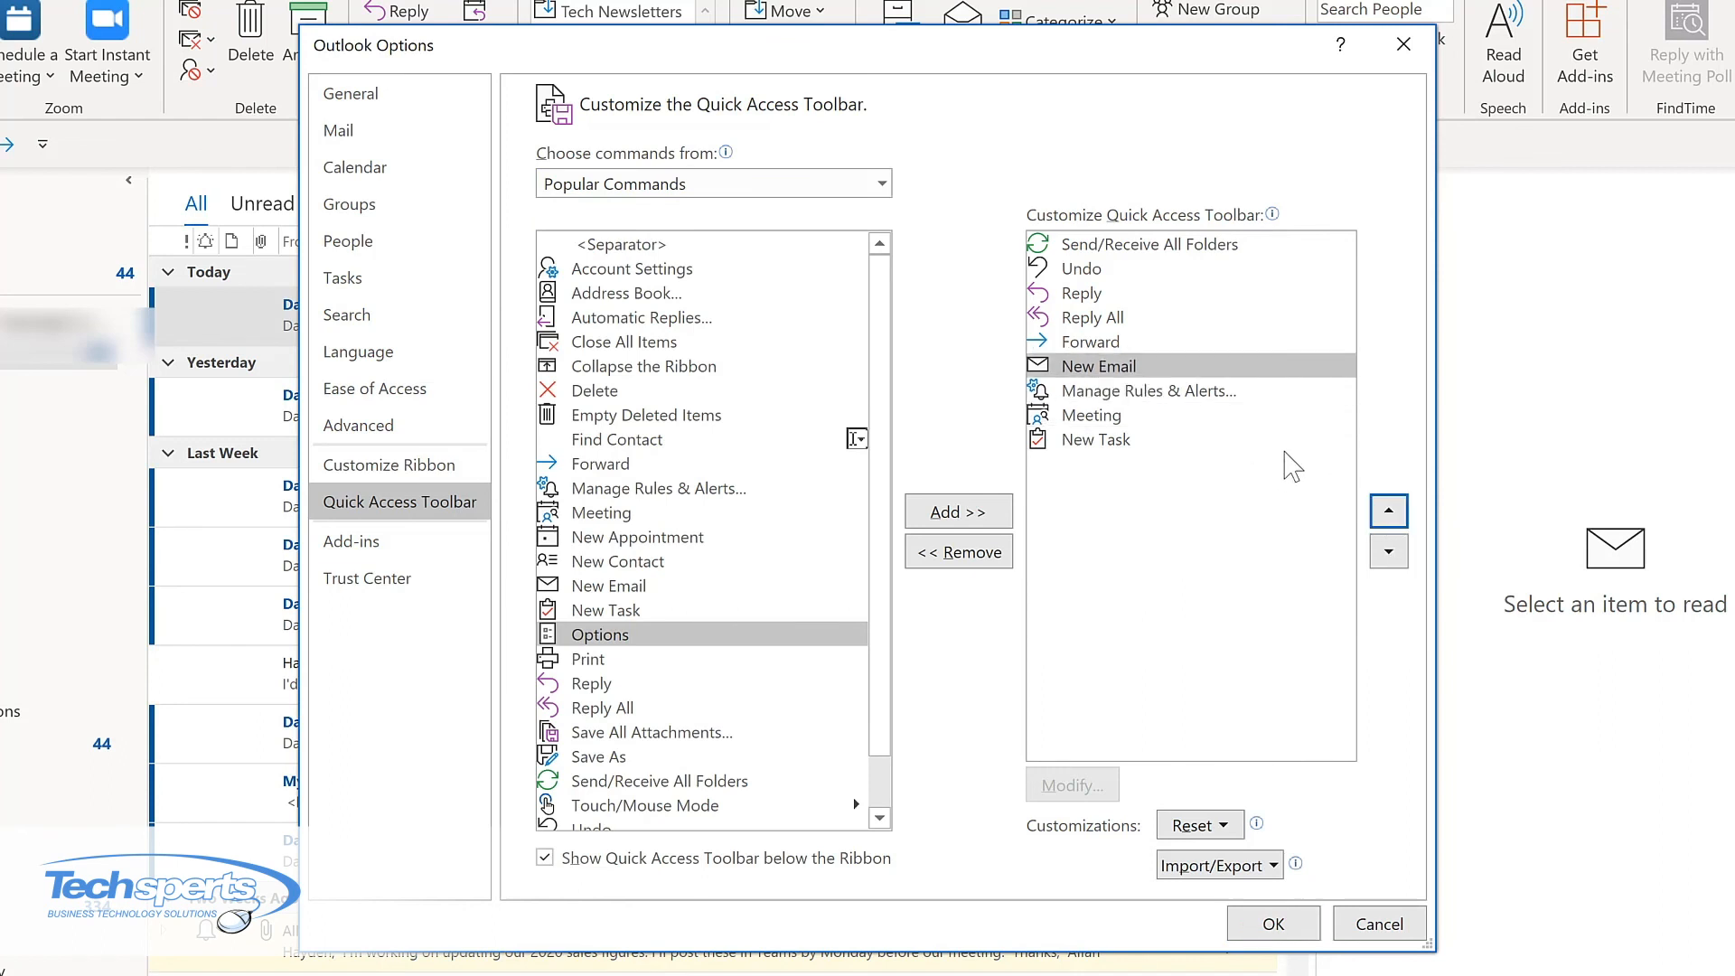